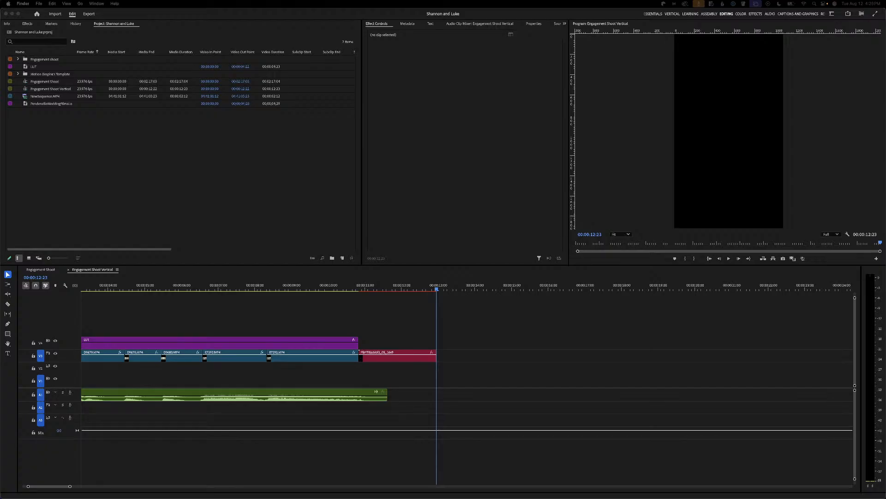
# Cue the Engagement Shoot Vertical sequence at 00:00:07:17 to preview the garden shot
pyautogui.click(245, 292)
pyautogui.click(244, 292)
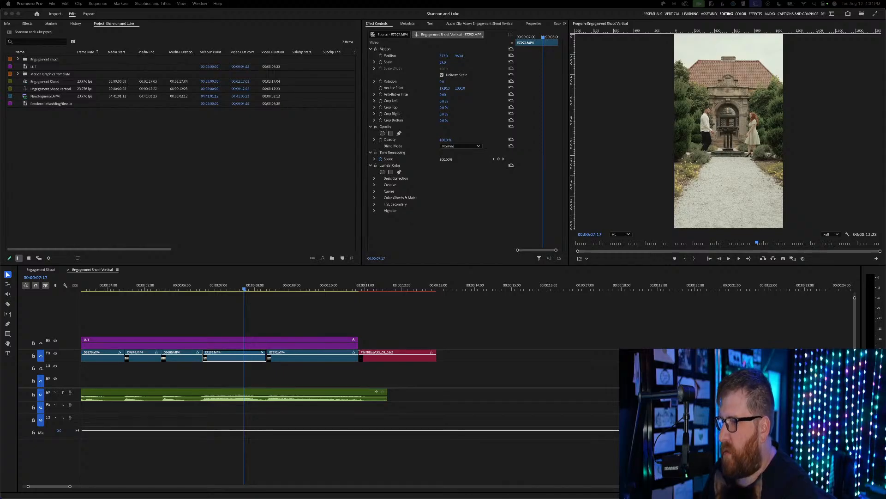
# Switch to Streamlabs Desktop, enlarge its window and crop the top of the webcam source in the horizontal and vertical outputs
pyautogui.moveTo(600, 496); pyautogui.dragTo(455, 86)
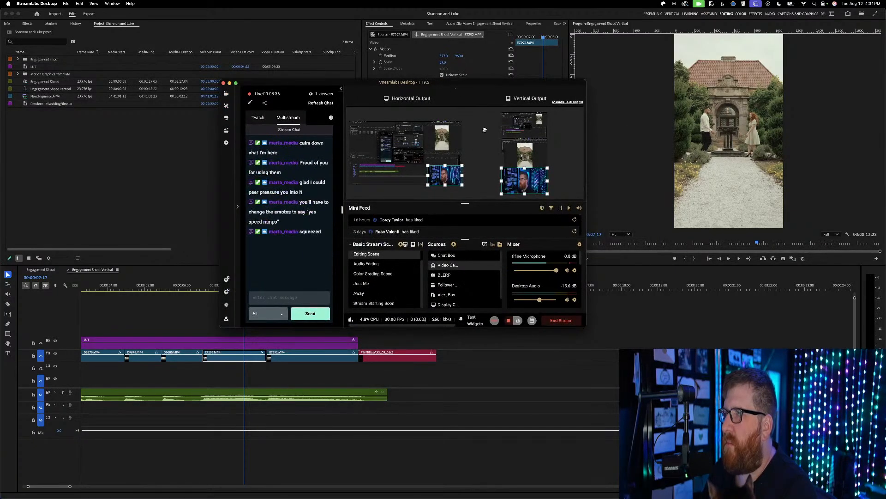
pyautogui.moveTo(586, 327); pyautogui.dragTo(842, 422)
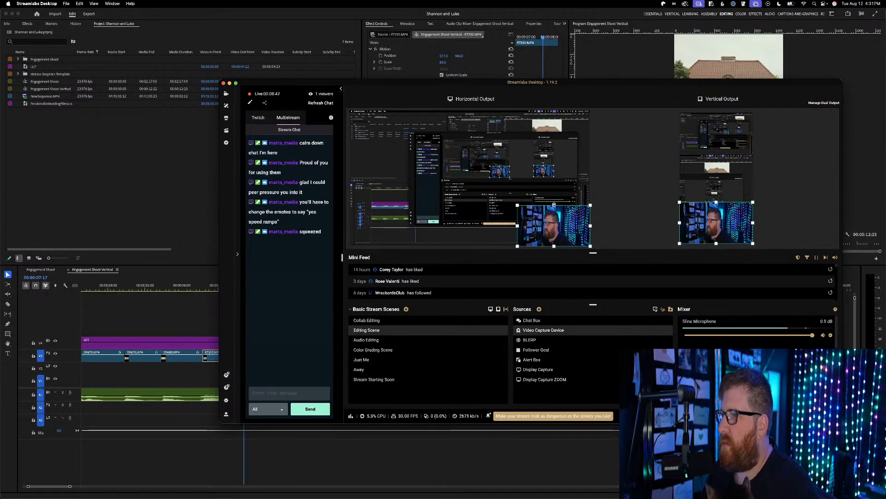
pyautogui.moveTo(554, 204); pyautogui.dragTo(554, 215)
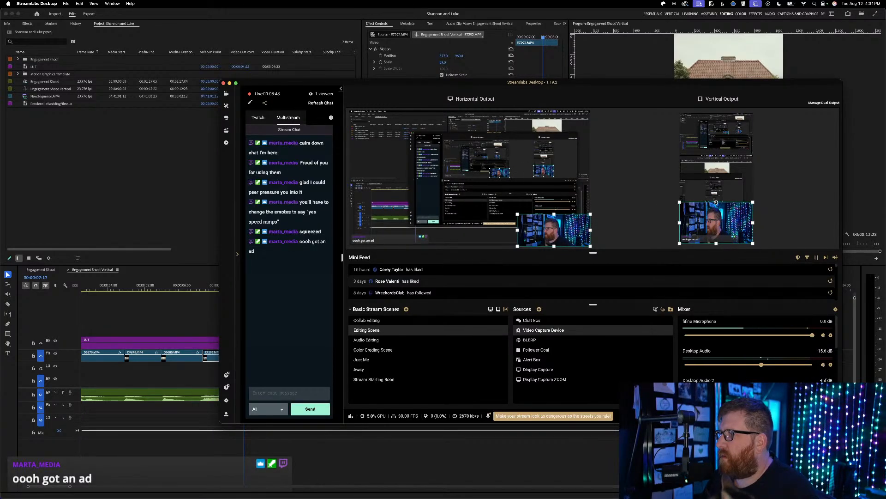
pyautogui.moveTo(716, 202); pyautogui.dragTo(717, 211)
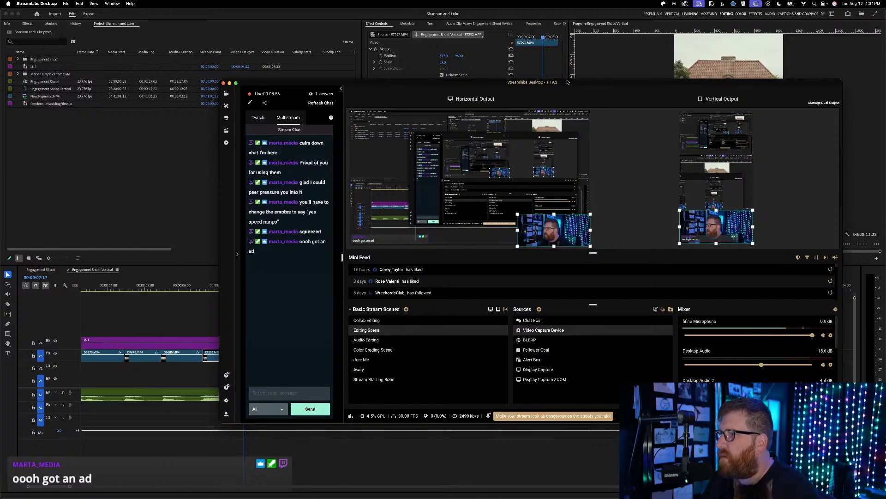
# Enlarge the Streamlabs preview, fine-tune the webcam's top crop in both outputs, and minimize the window
pyautogui.moveTo(569, 83); pyautogui.dragTo(431, 34)
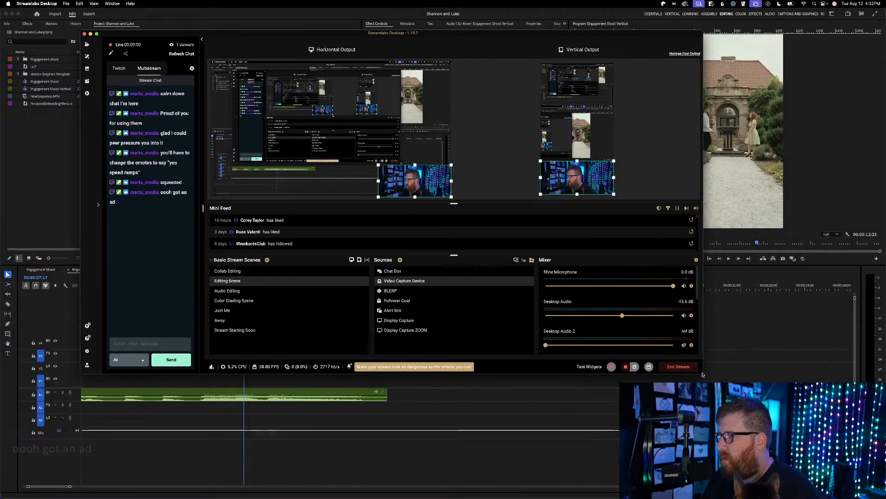
pyautogui.moveTo(704, 373); pyautogui.dragTo(809, 448)
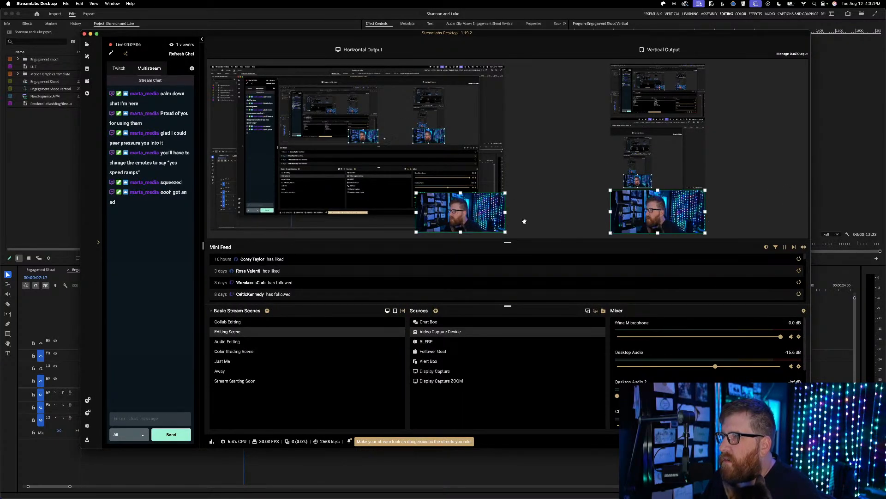
pyautogui.moveTo(508, 242); pyautogui.dragTo(508, 270)
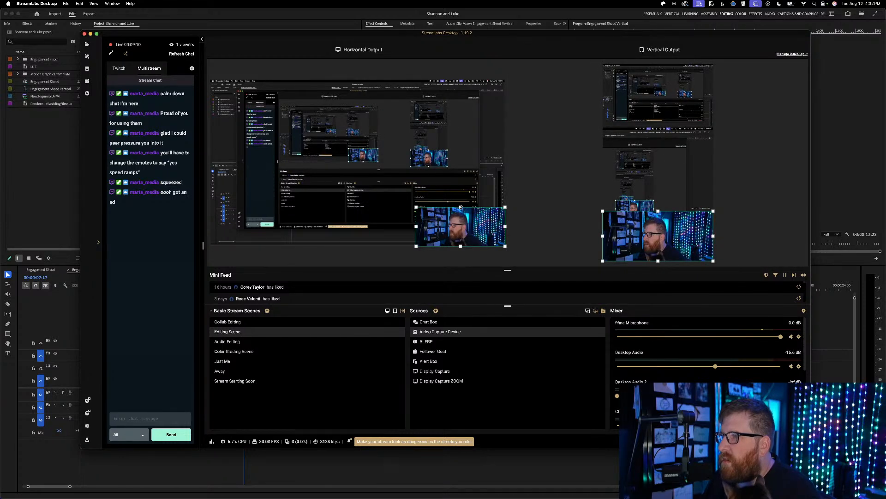
pyautogui.moveTo(460, 207); pyautogui.dragTo(459, 206)
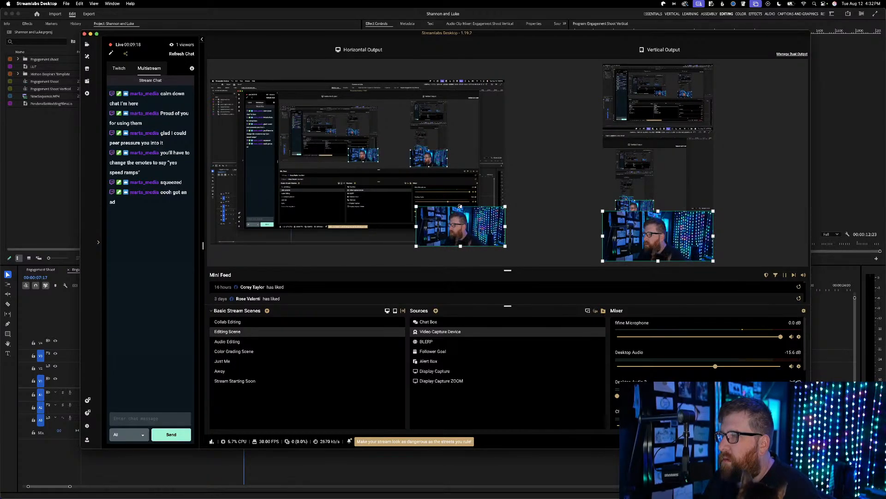
pyautogui.moveTo(658, 211); pyautogui.dragTo(657, 212)
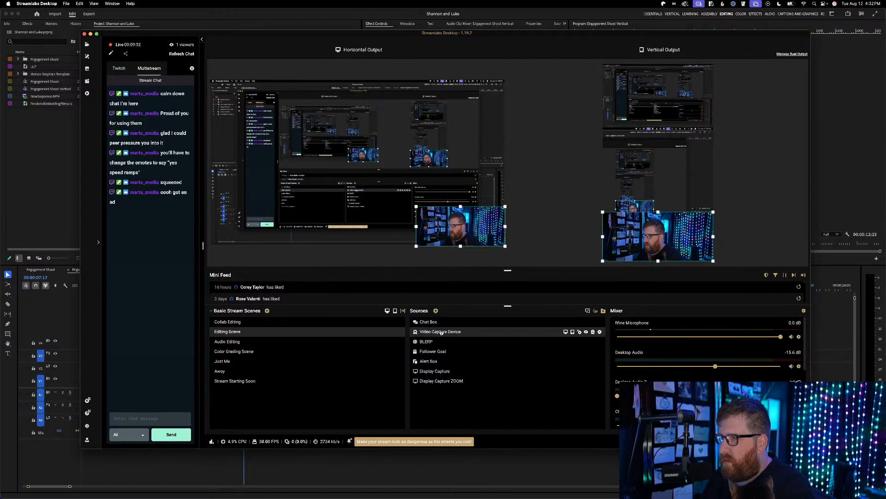
pyautogui.click(494, 333)
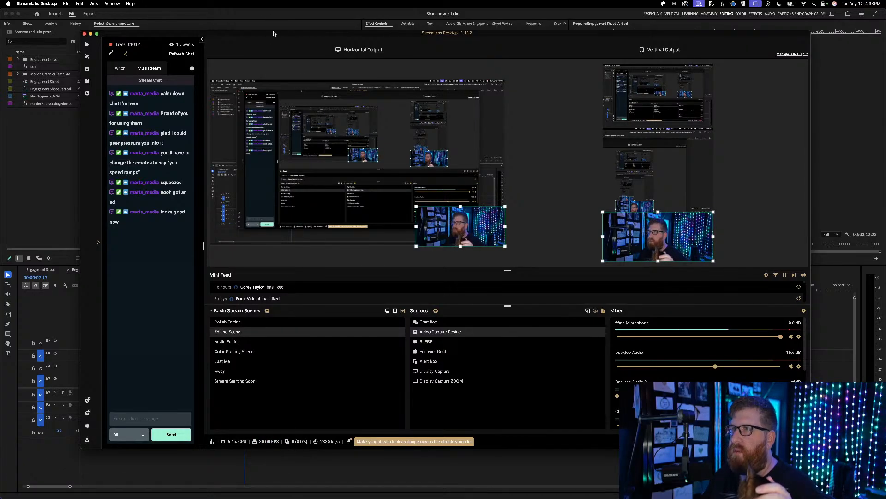
pyautogui.press('super+m')
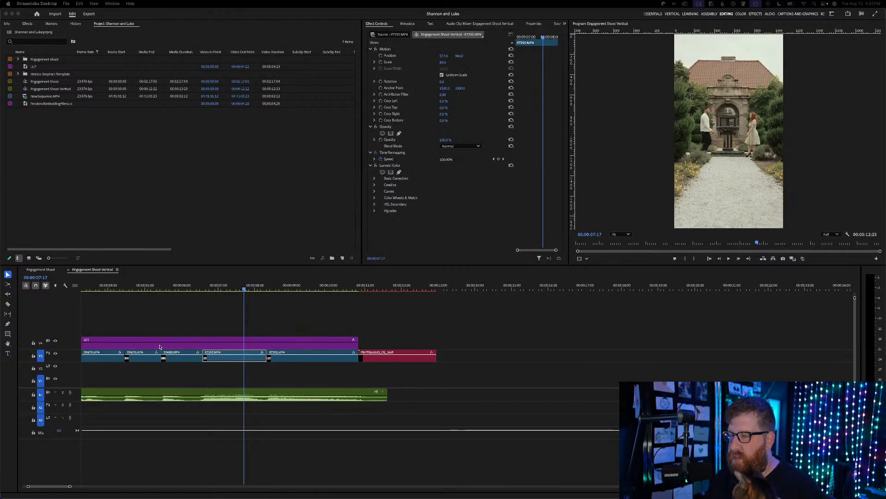
# Play the Engagement Shoot Vertical sequence from the beginning through to the "Coming soon..." title
pyautogui.click(105, 289)
pyautogui.press('Home')
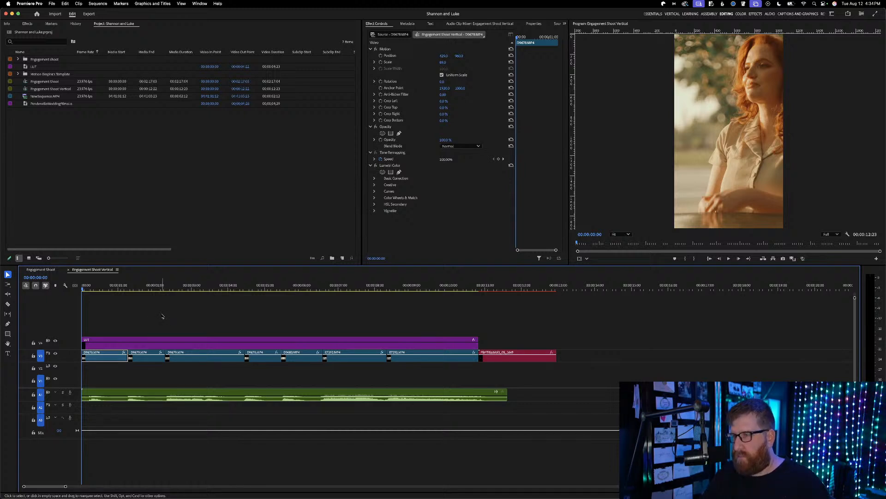
pyautogui.press('space')
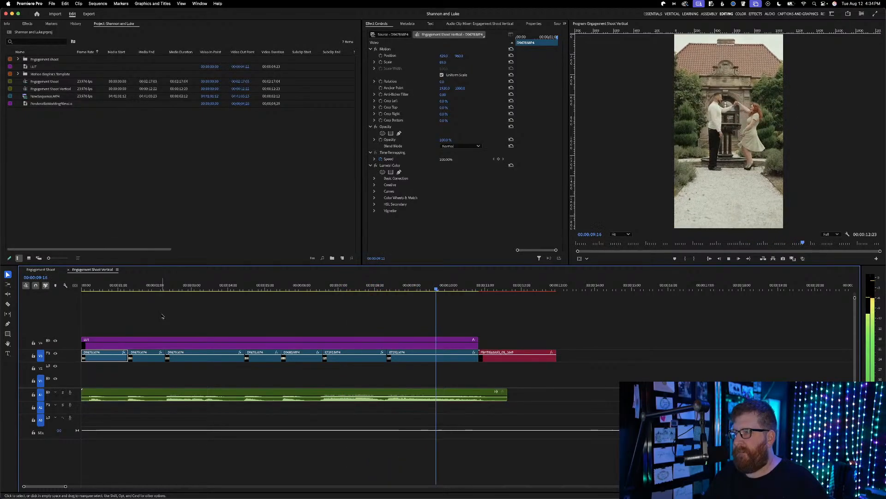
pyautogui.press('space')
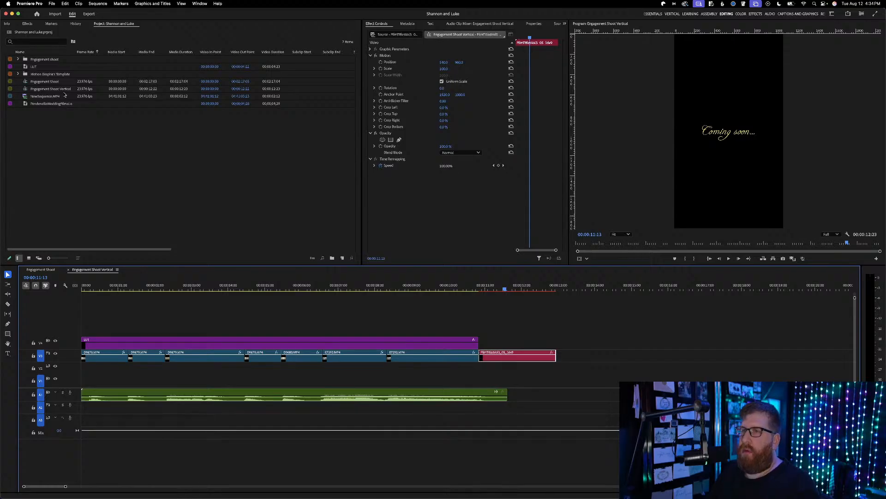
# Open the Engagement Shoot sequence and extend the LUT adjustment layer well past the clips, to about 00:01:49
pyautogui.click(40, 270)
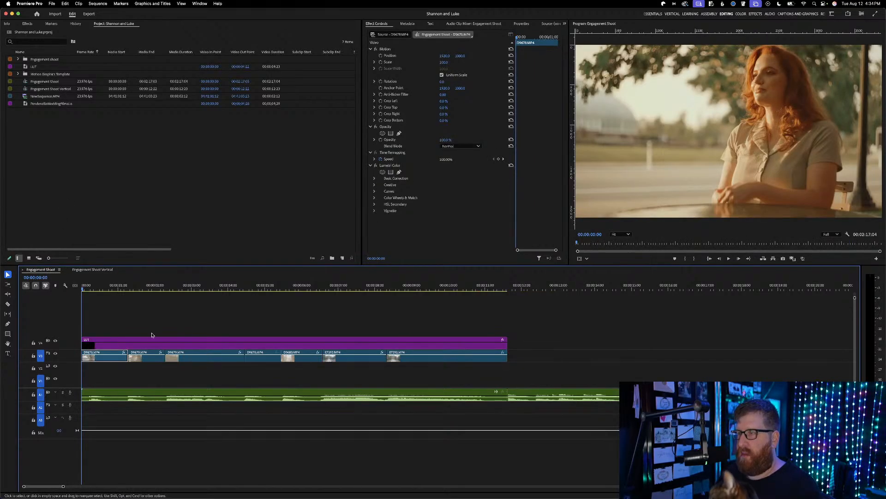
pyautogui.scroll(-6, 151, 368)
pyautogui.scroll(-3, 151, 368)
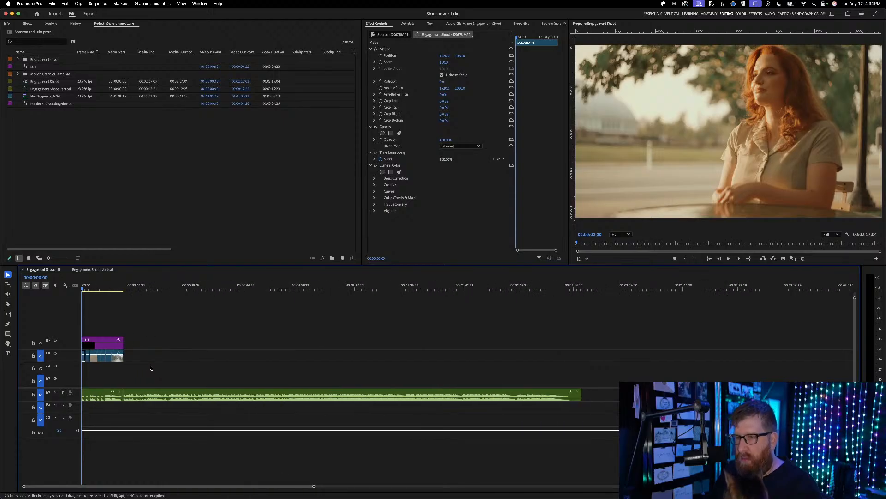
pyautogui.moveTo(123, 342); pyautogui.dragTo(480, 328)
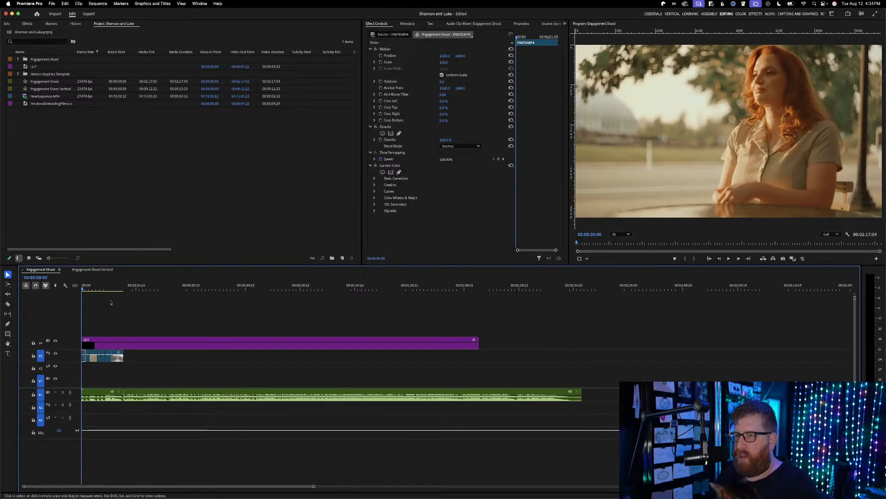
# Listen to the music beyond the edited clips, and move the long music clip to the start of the sequence
pyautogui.moveTo(113, 290); pyautogui.dragTo(123, 290)
pyautogui.press('space')
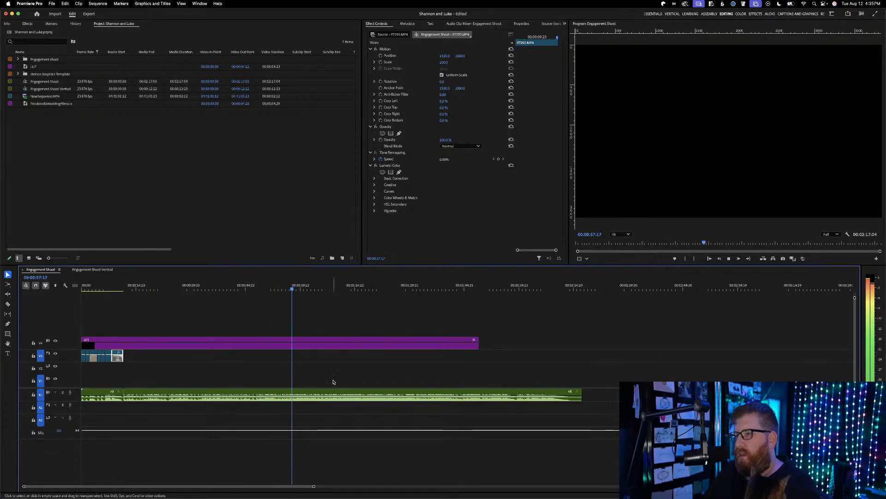
pyautogui.click(143, 392)
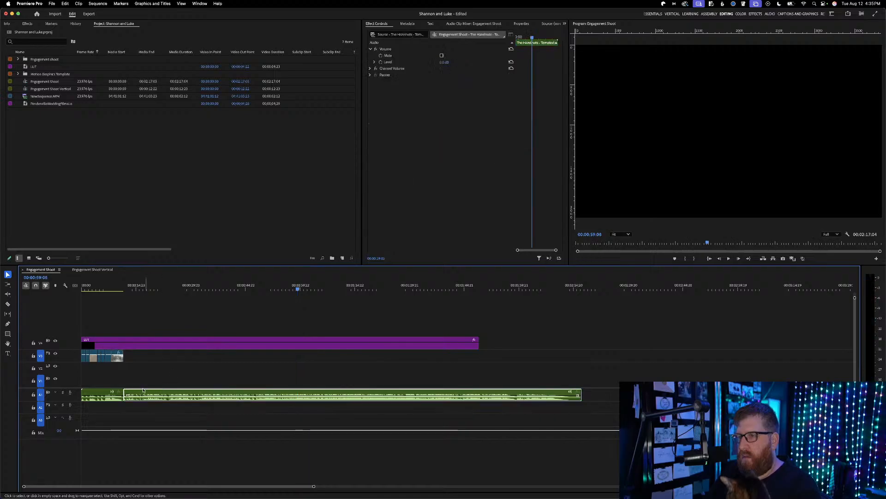
pyautogui.moveTo(148, 393); pyautogui.dragTo(105, 395)
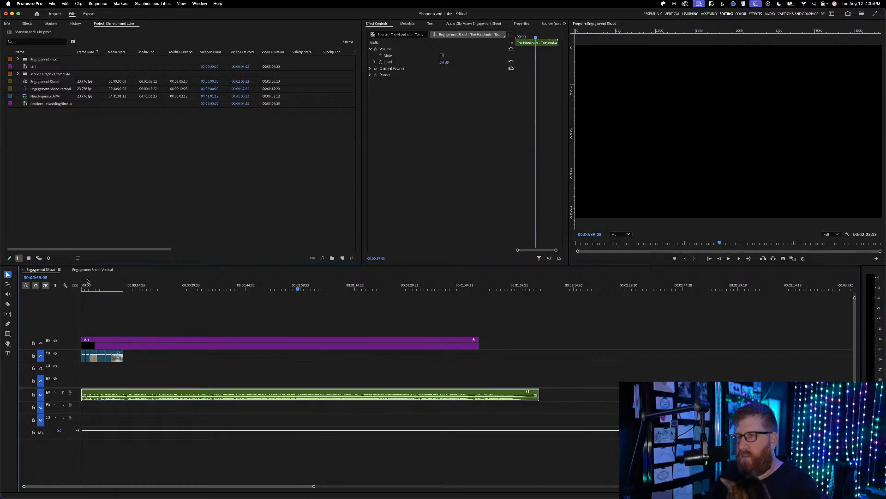
# Move the existing clip group out to about 23 seconds, place the dancing garden clip at the sequence start and preview it
pyautogui.moveTo(87, 285); pyautogui.dragTo(75, 286)
pyautogui.moveTo(110, 366); pyautogui.dragTo(83, 359)
pyautogui.scroll(6, 83, 346)
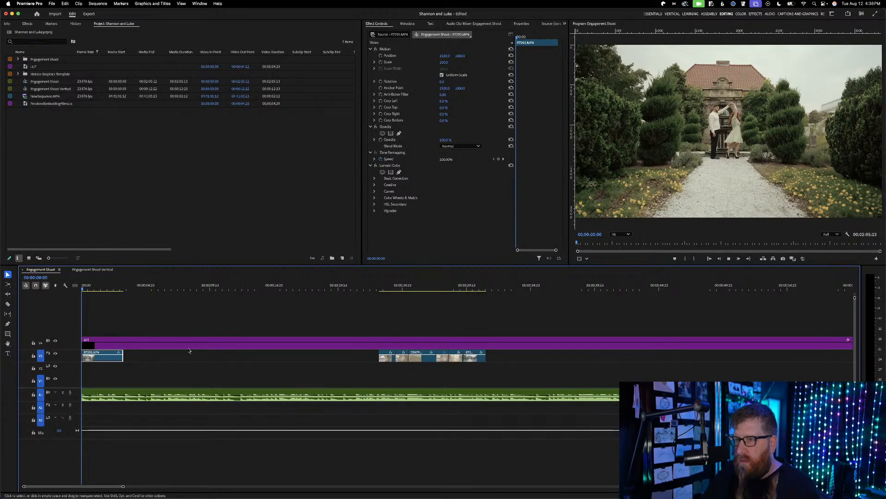
pyautogui.press('space')
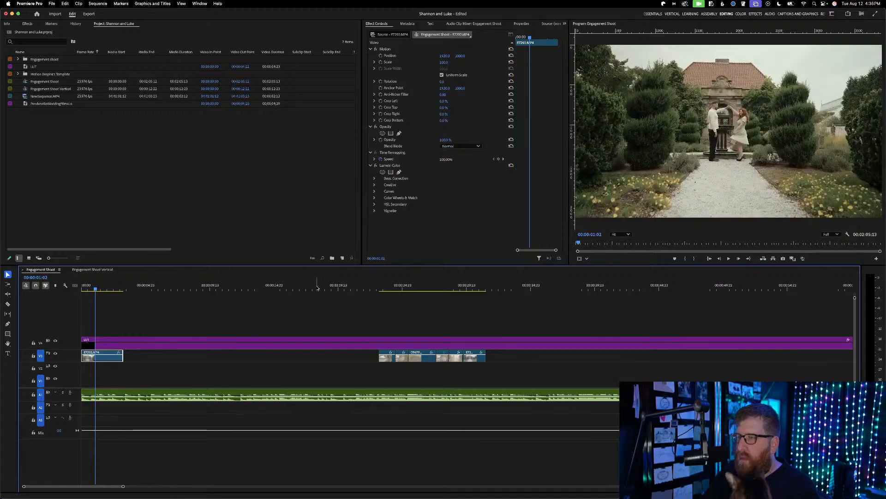
# Move the dancing clip out to about 7 seconds and place the garden clip of the couple walking together at the start
pyautogui.moveTo(107, 362); pyautogui.dragTo(200, 362)
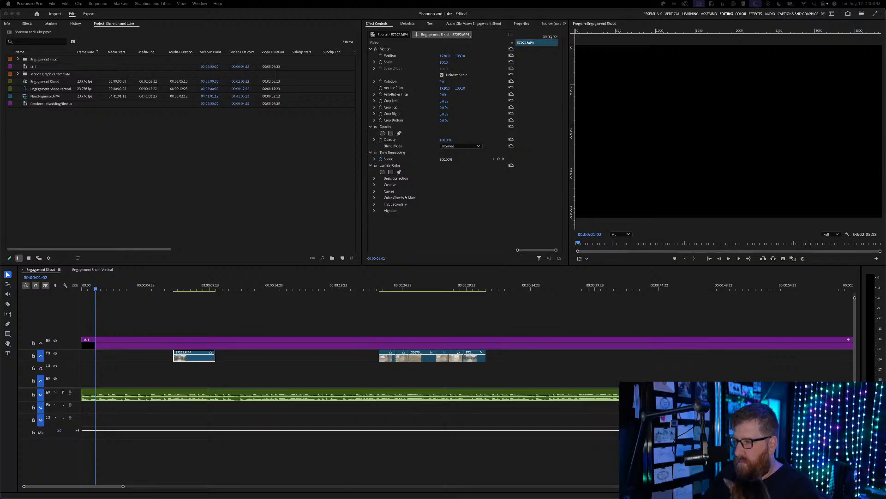
pyautogui.click(428, 364)
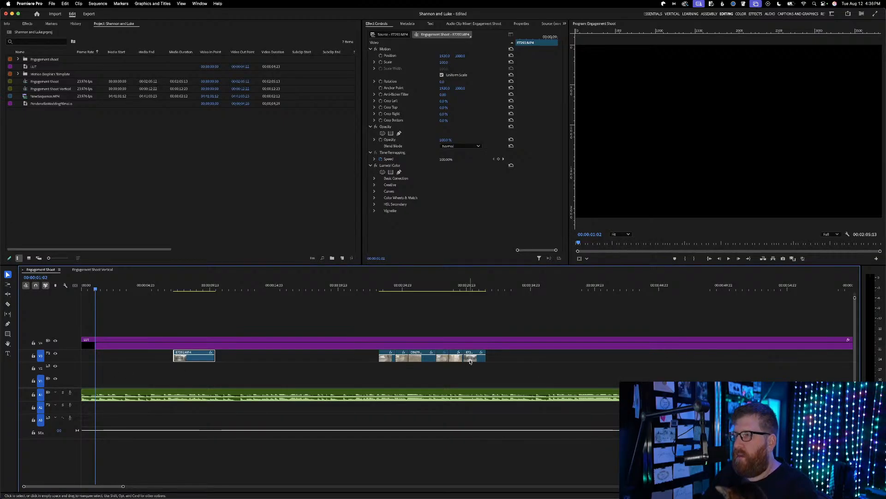
pyautogui.moveTo(472, 357); pyautogui.dragTo(90, 358)
pyautogui.press('Home')
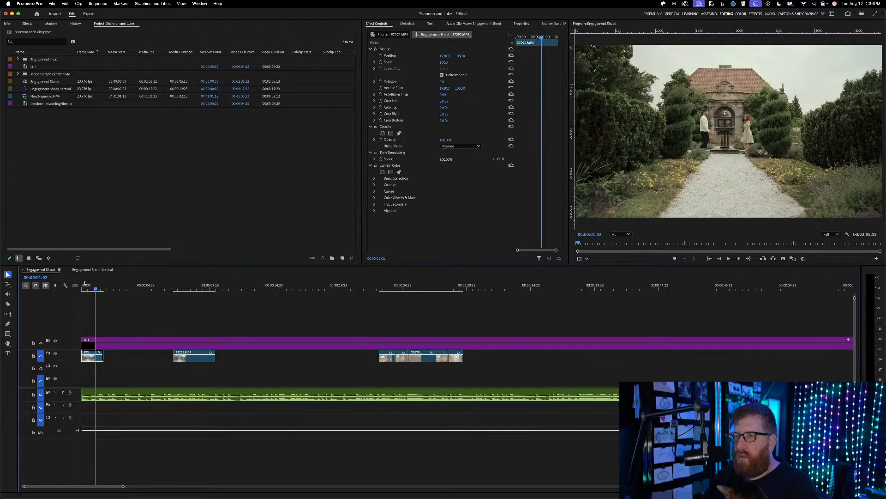
# Preview the opening shot, place the dancing clip at 00:00:01:09 over the end of the opening clip, and save the project
pyautogui.press('space')
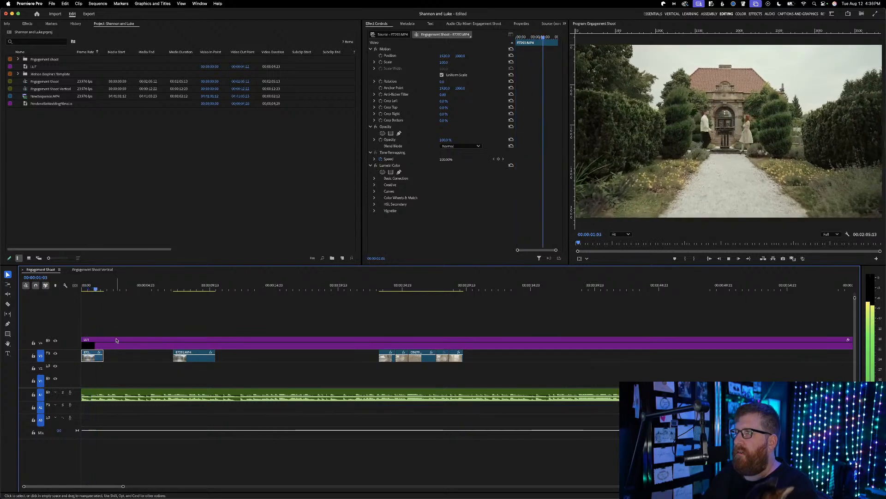
pyautogui.press('space')
pyautogui.scroll(5, 93, 315)
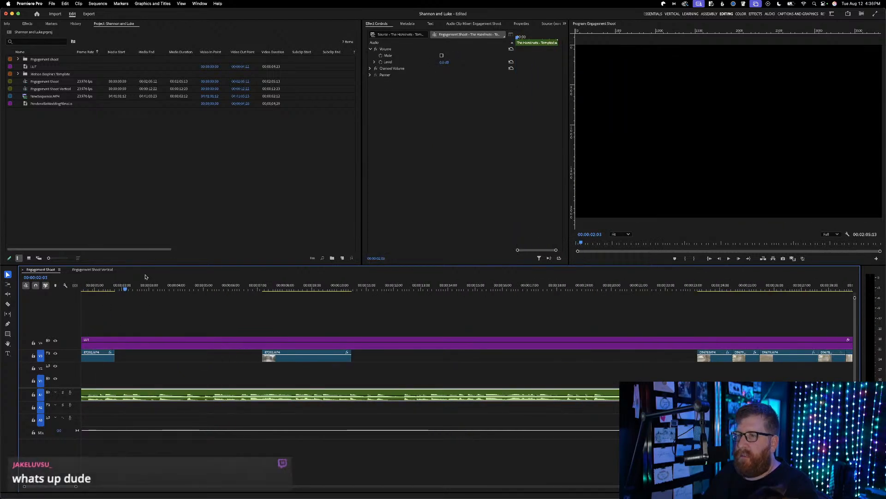
pyautogui.hscroll(-1, 113, 301)
pyautogui.click(118, 289)
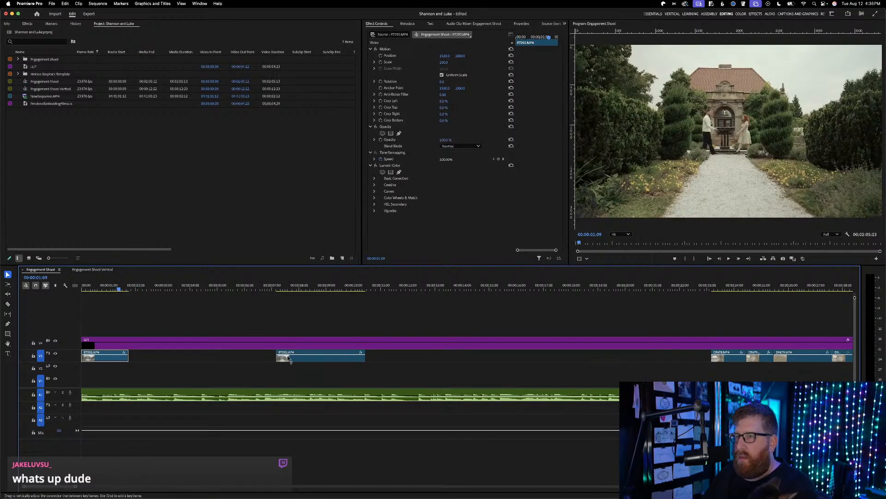
pyautogui.moveTo(296, 356); pyautogui.dragTo(139, 356)
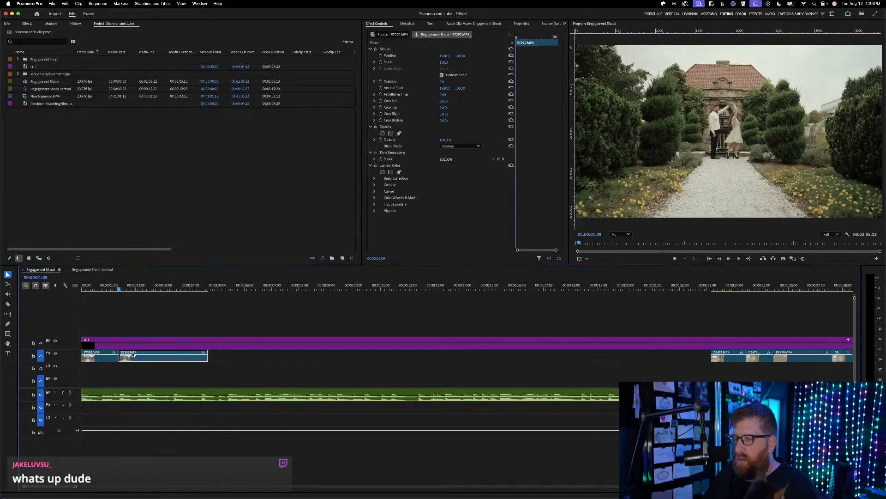
pyautogui.press('super+s')
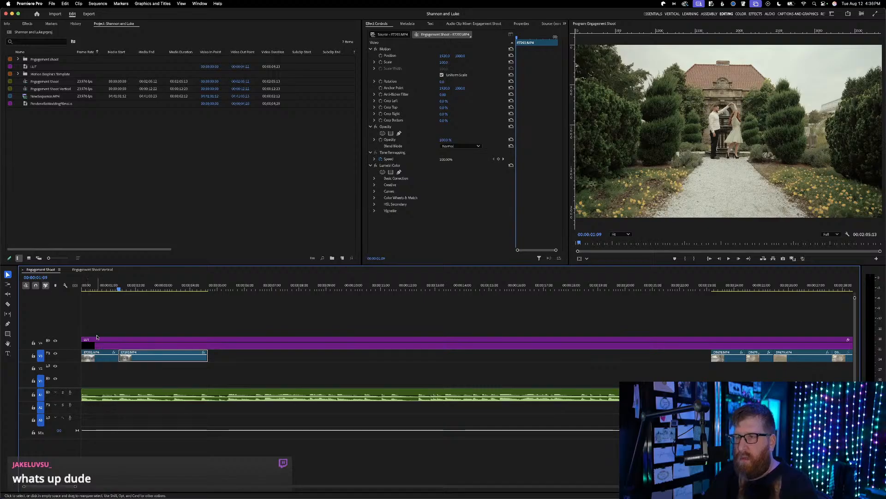
# Save the project again and play the revised opening from the start of the sequence
pyautogui.press('Home')
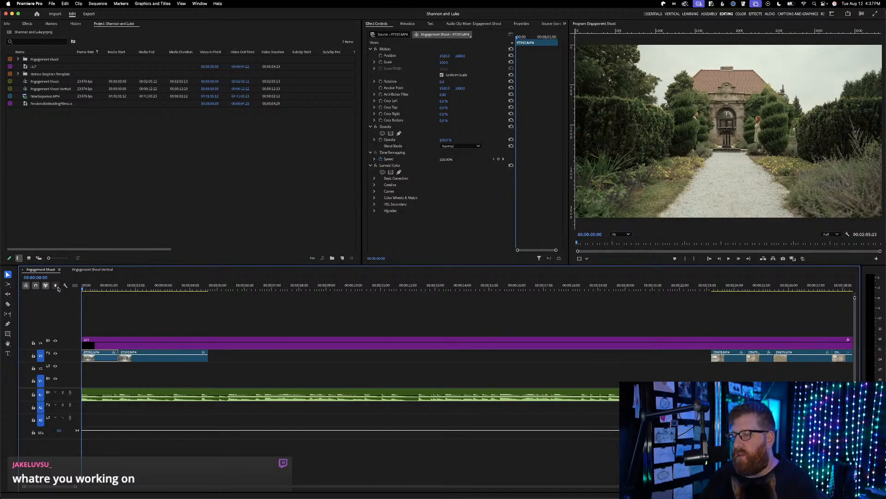
pyautogui.press('super+s')
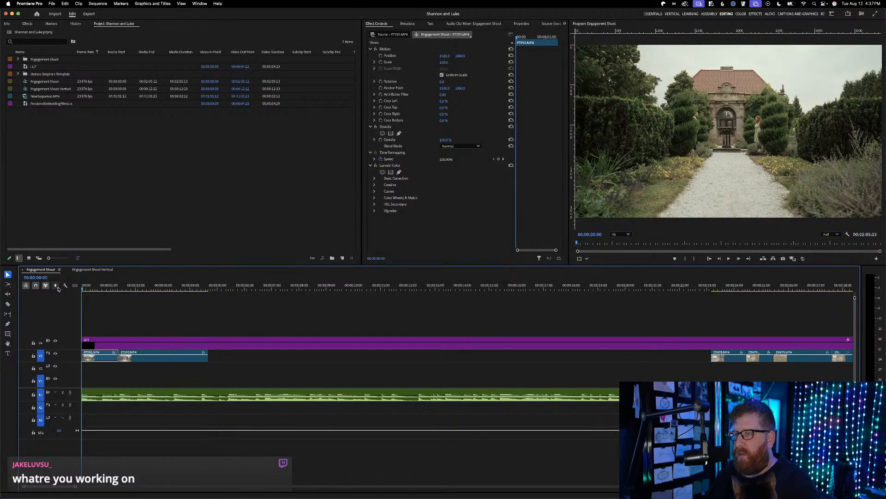
pyautogui.press('-')
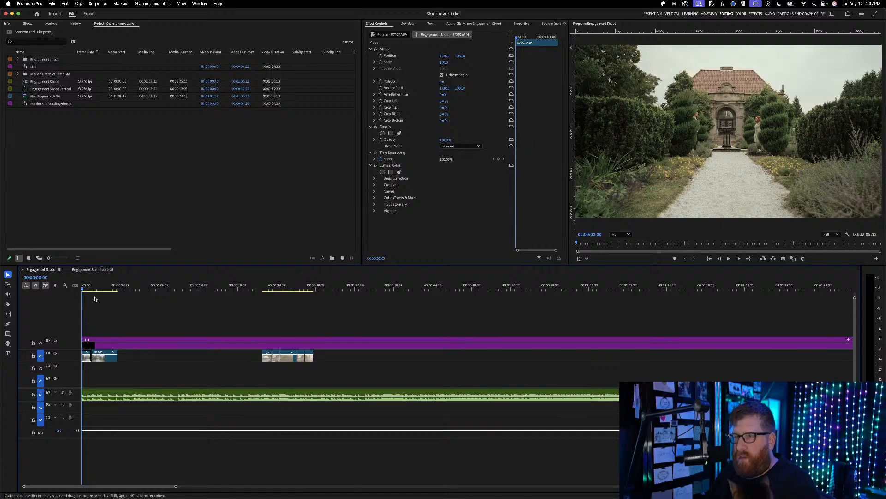
pyautogui.press('space')
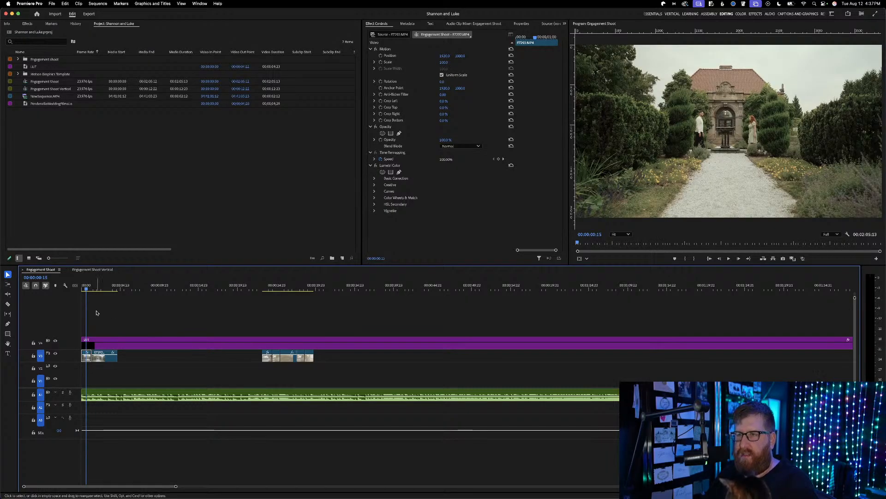
# Play the revised opening repeatedly to judge the timing of the two garden clips against the music
pyautogui.press('space')
pyautogui.press('space')
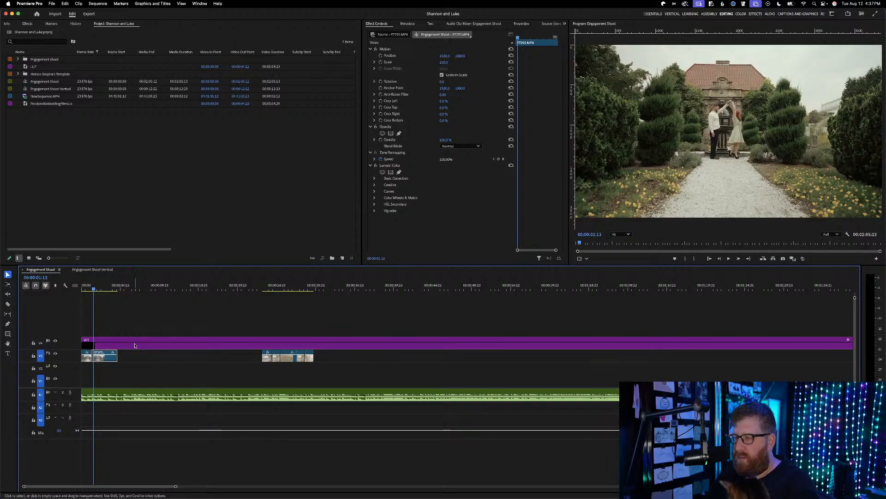
pyautogui.click(125, 331)
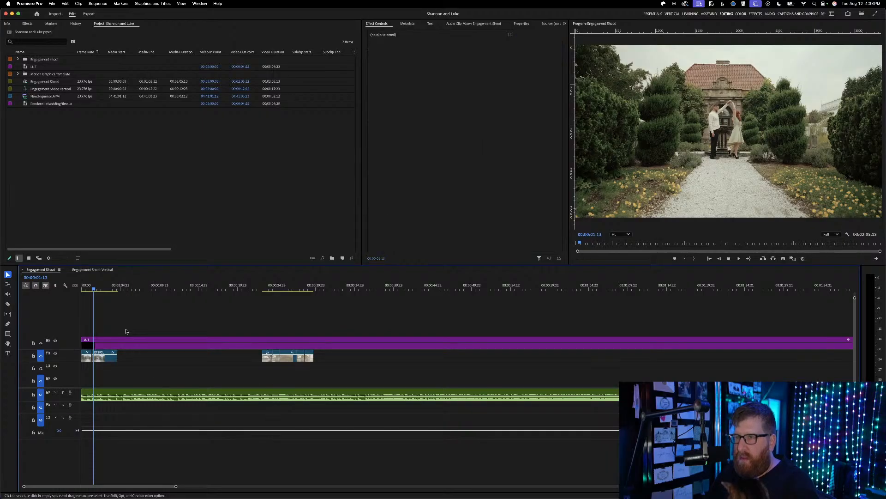
pyautogui.press('space')
pyautogui.click(87, 356)
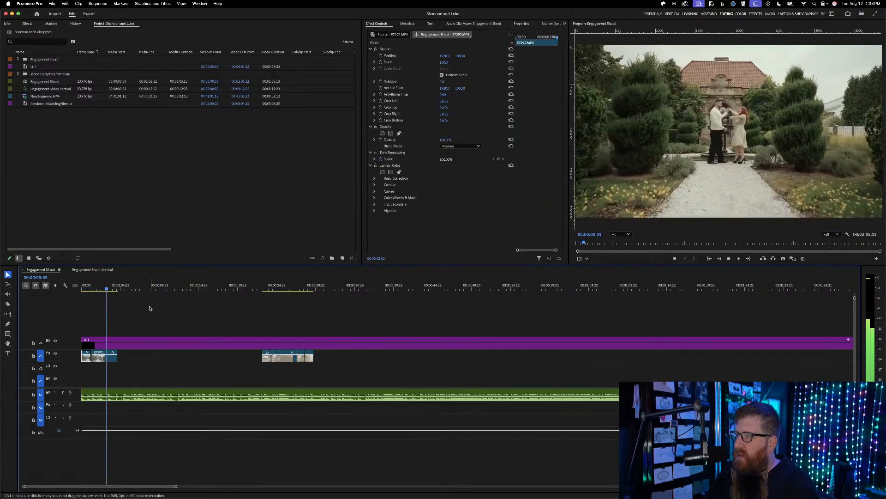
# Select both opening garden clips and shift them together so the first one starts at about 00:00:01:09
pyautogui.press('space')
pyautogui.moveTo(127, 373); pyautogui.dragTo(87, 359)
pyautogui.press('Home')
pyautogui.press('space')
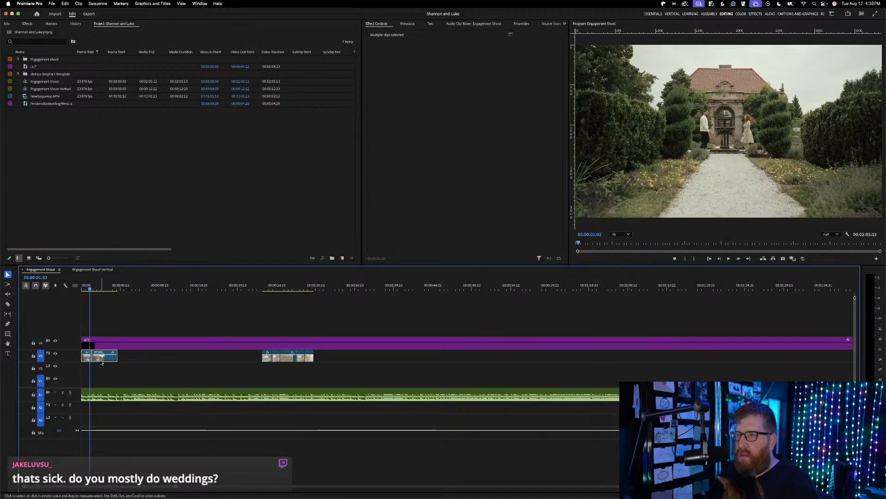
pyautogui.moveTo(105, 359); pyautogui.dragTo(115, 359)
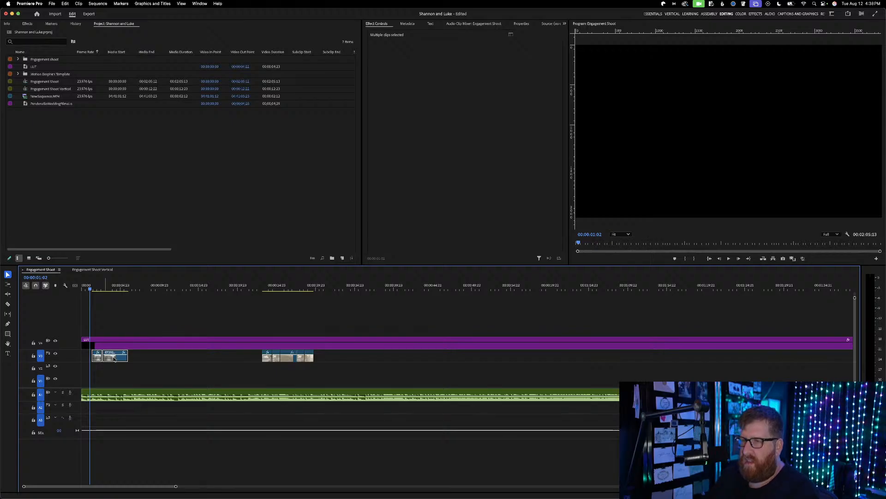
# Play the sequence from 00:00:00:00 to check the delayed opening against the music
pyautogui.moveTo(91, 289); pyautogui.dragTo(65, 293)
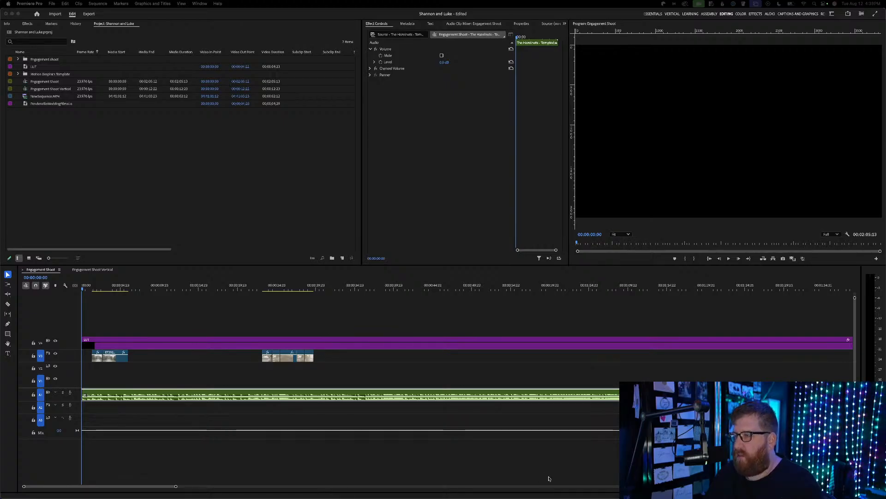
pyautogui.click(104, 316)
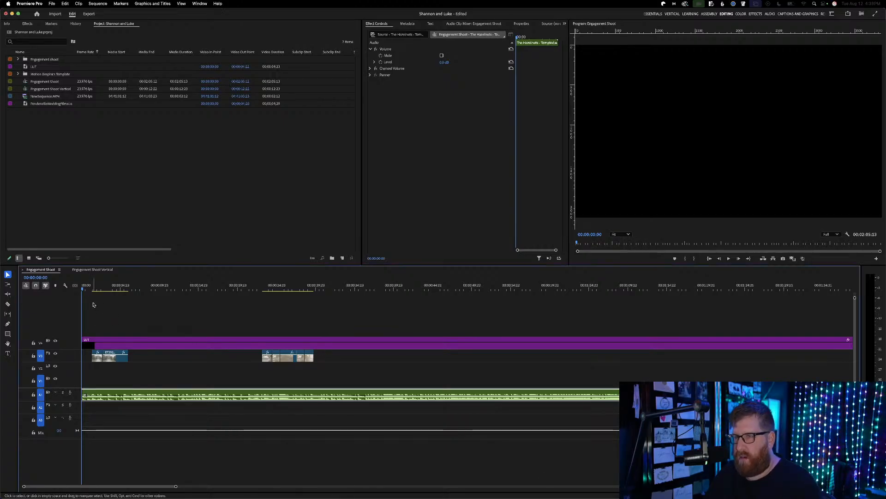
pyautogui.press('space')
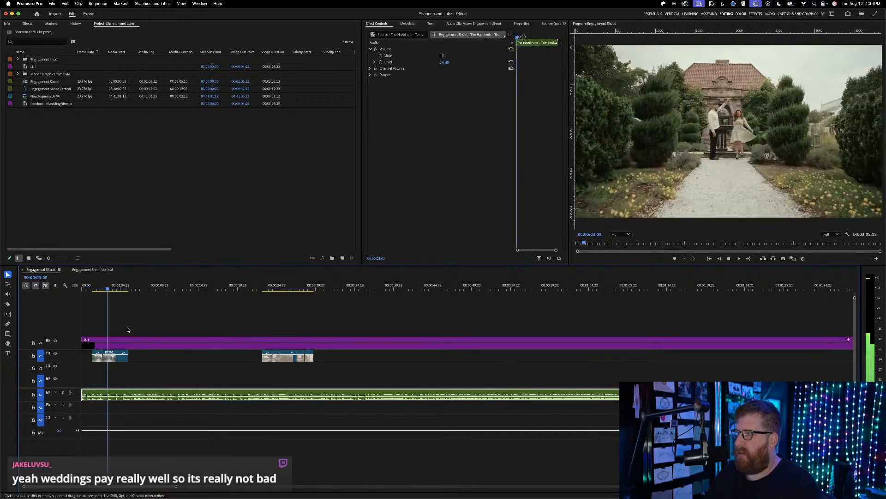
pyautogui.press('space')
# Move the dancing clip to start at 00:00:03:09, extend the opening garden clip up to it, and save the project
pyautogui.scroll(5, 118, 336)
pyautogui.hscroll(-5, 118, 337)
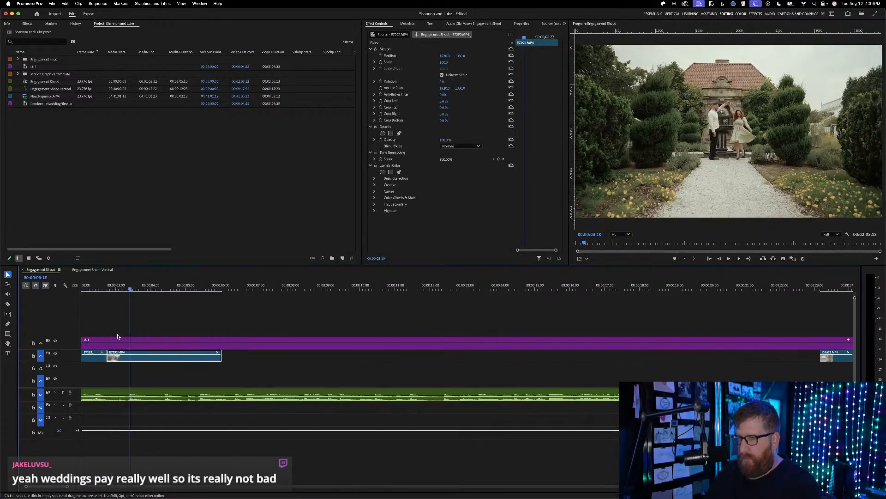
pyautogui.press('Left')
pyautogui.moveTo(193, 360); pyautogui.dragTo(216, 360)
pyautogui.moveTo(194, 354); pyautogui.dragTo(199, 354)
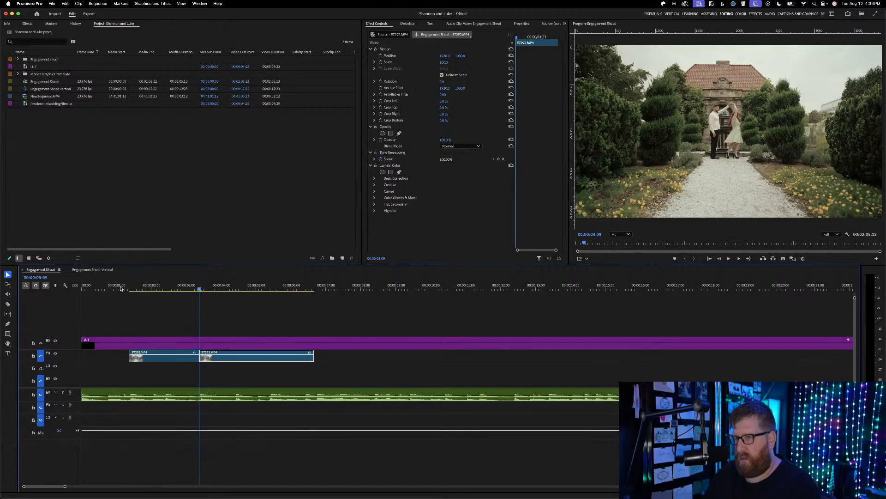
pyautogui.press('super+s')
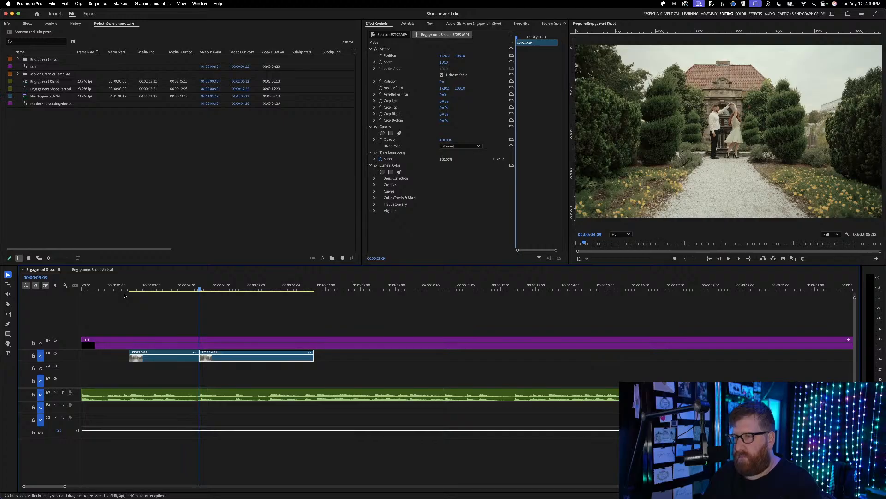
# Play from about 00:00:01:01 through both garden clips to locate the next cut point in the music
pyautogui.click(128, 289)
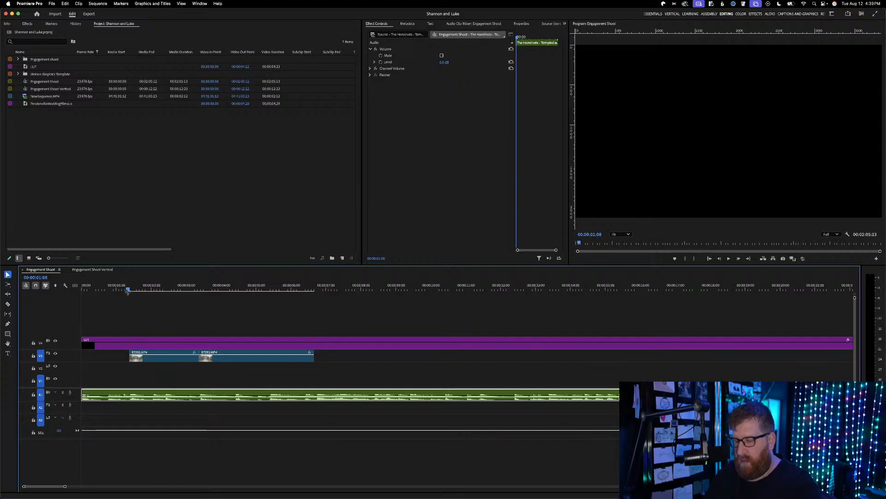
pyautogui.moveTo(120, 285); pyautogui.dragTo(119, 286)
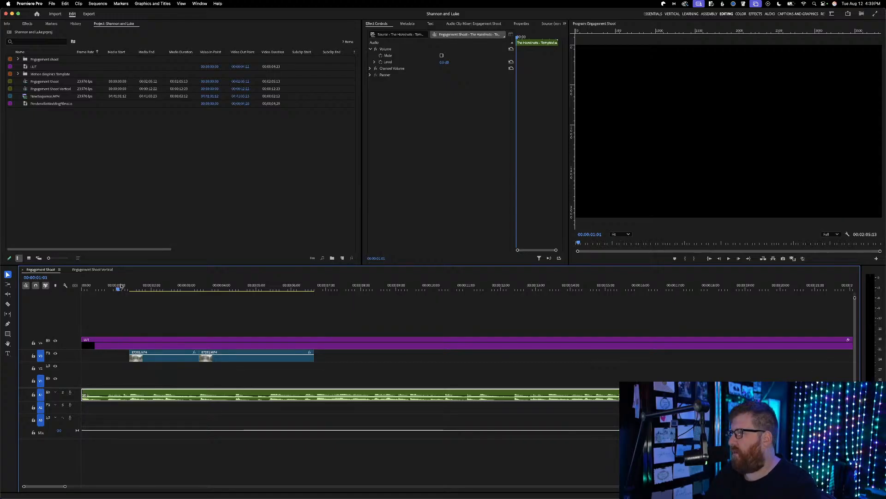
pyautogui.press('space')
pyautogui.press('space')
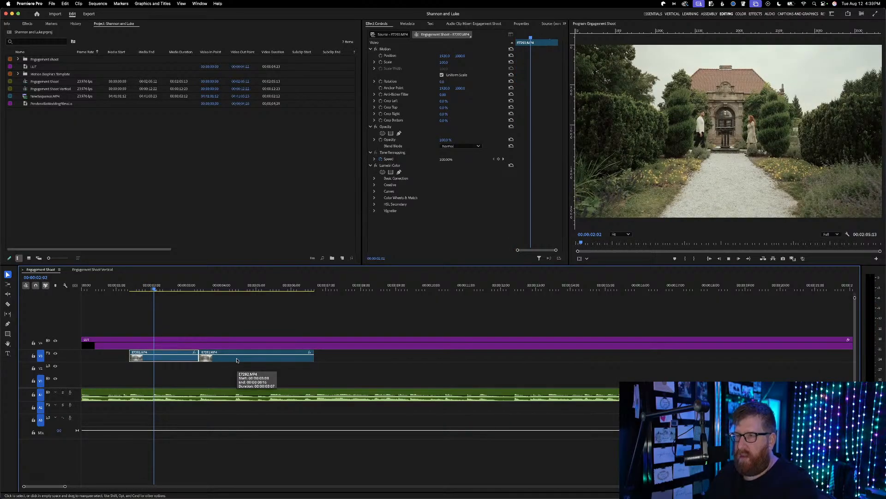
pyautogui.press('space')
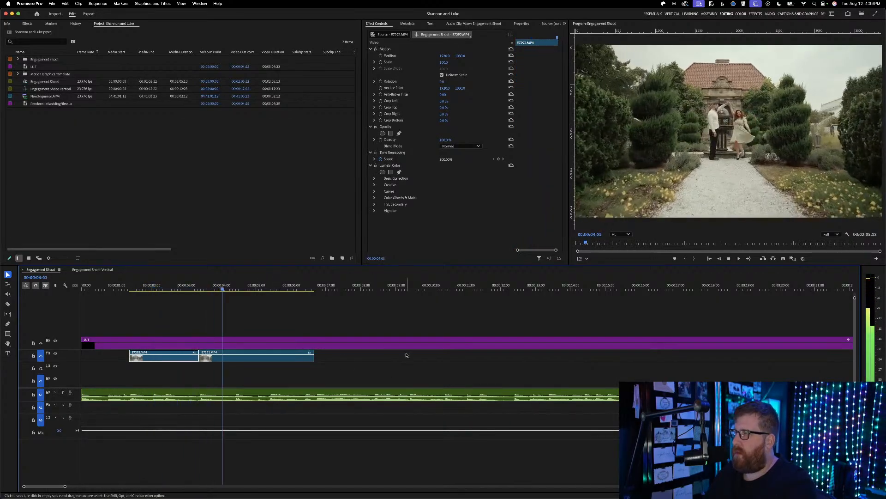
pyautogui.press('space')
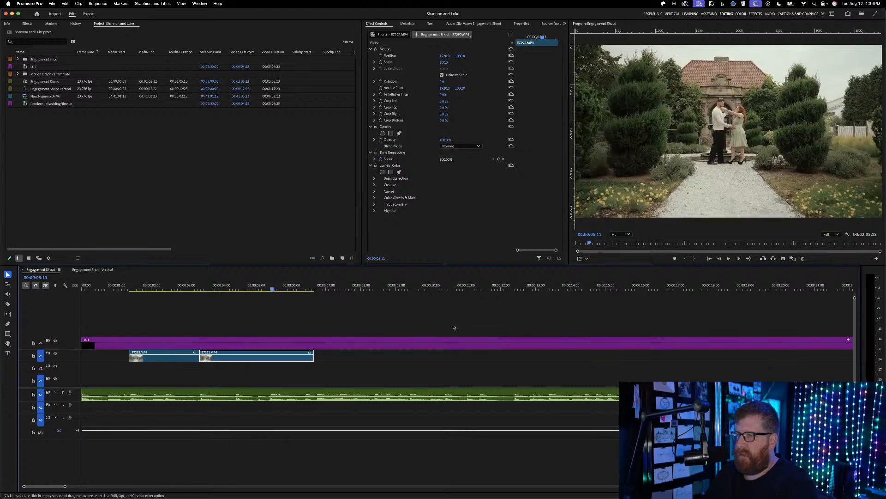
# Split the dancing clip at 00:00:05:10 and delete the part after the cut
pyautogui.press('Left')
pyautogui.press('Left')
pyautogui.press('Right')
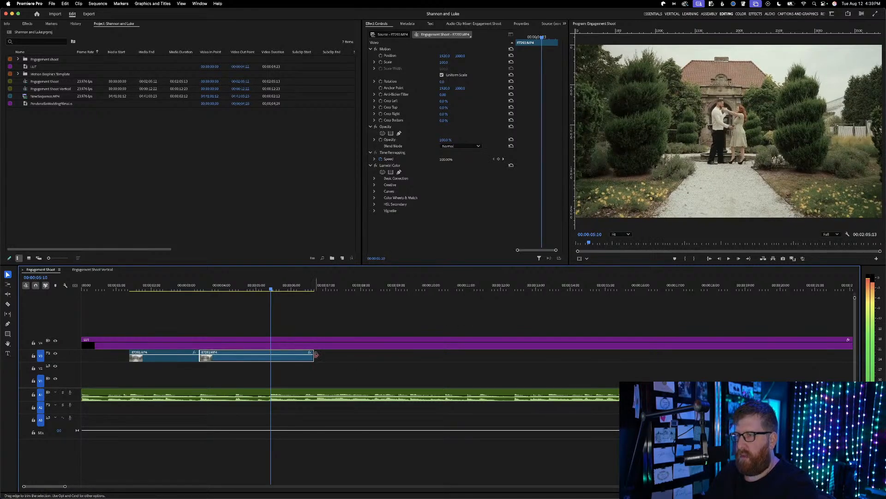
pyautogui.press('super+k')
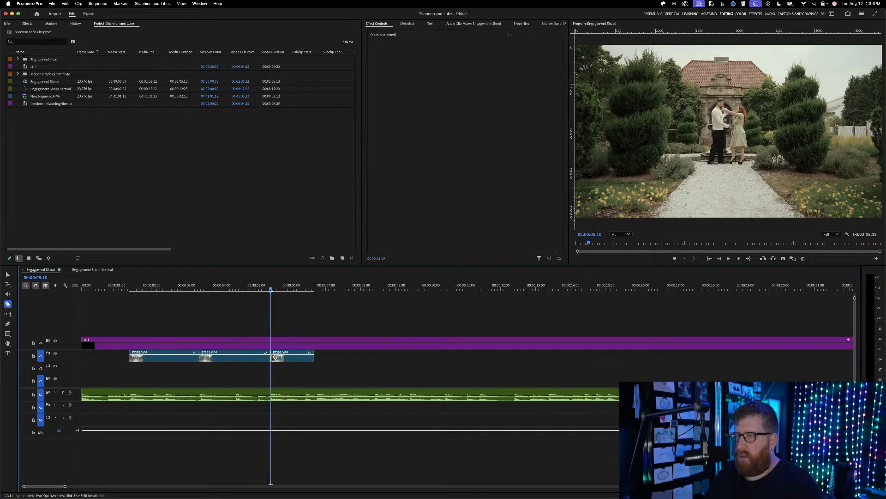
pyautogui.click(303, 359)
pyautogui.press('Delete')
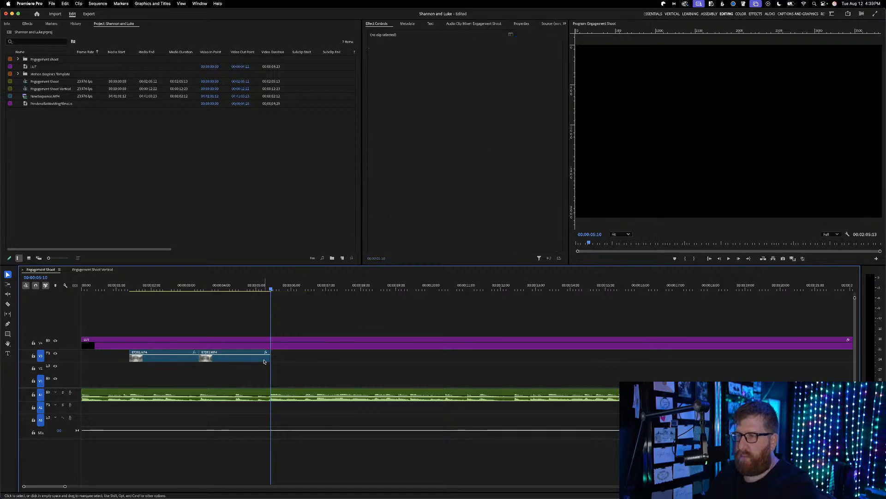
# Slip the footage inside the shortened dancing clip and play back both garden clips
pyautogui.press('y')
pyautogui.moveTo(255, 358); pyautogui.dragTo(264, 357)
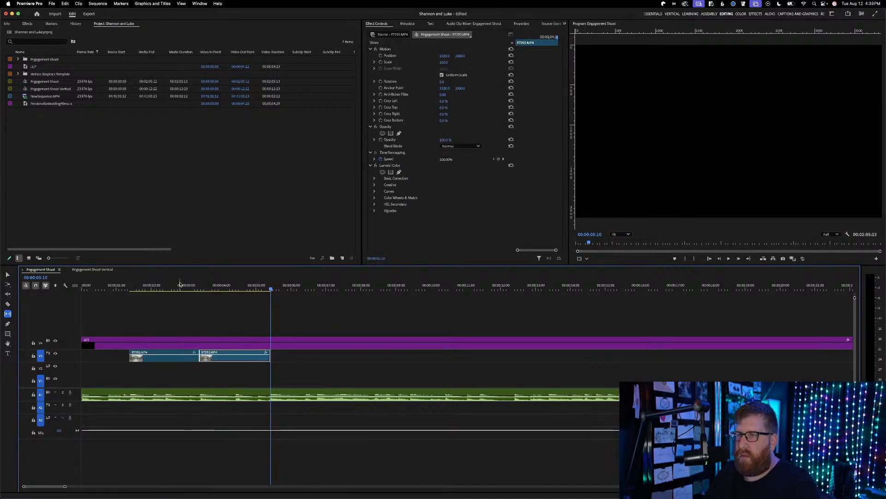
pyautogui.click(178, 286)
pyautogui.press('space')
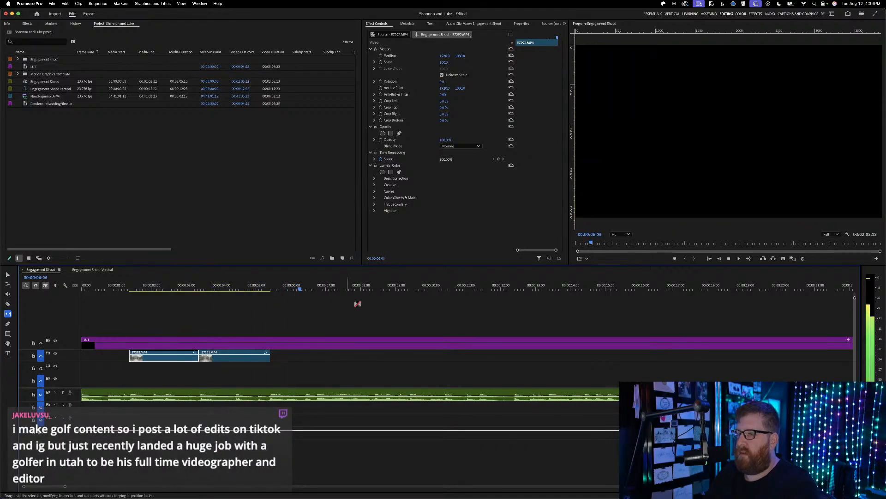
pyautogui.press('space')
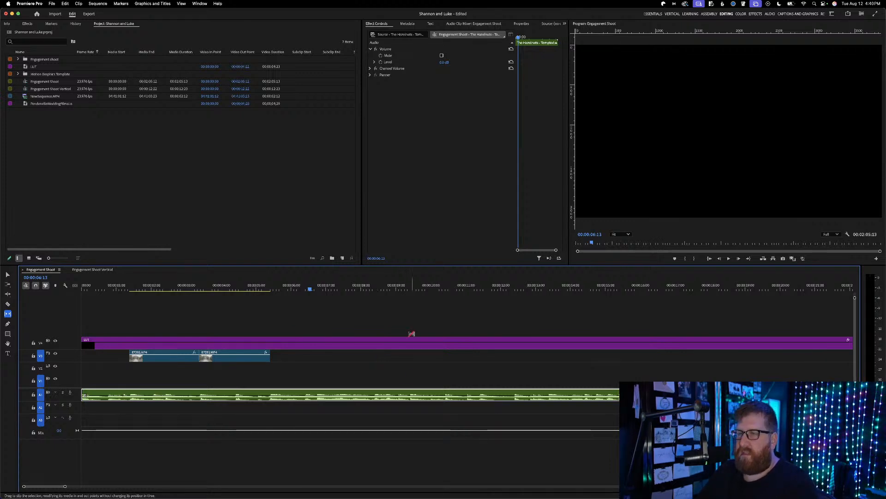
# Open the E Cam bin inside the Engagement shoot bin and show its clips as thumbnails
pyautogui.press('v')
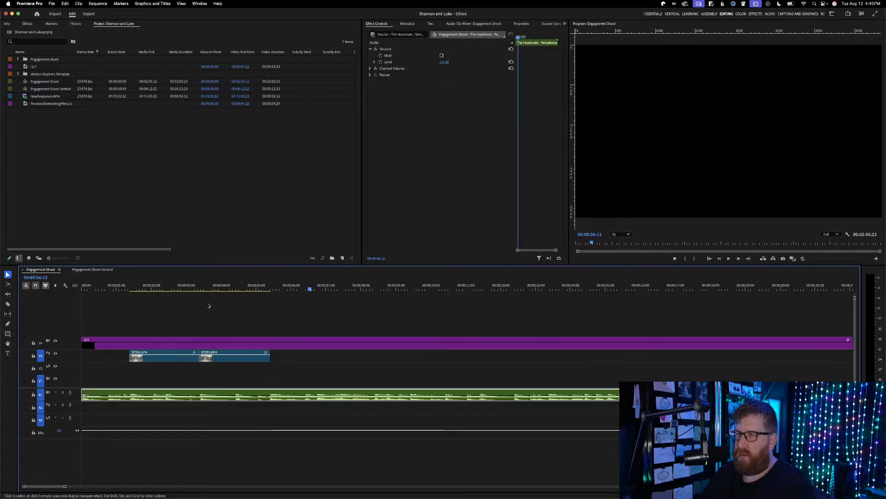
pyautogui.hscroll(2, 289, 307)
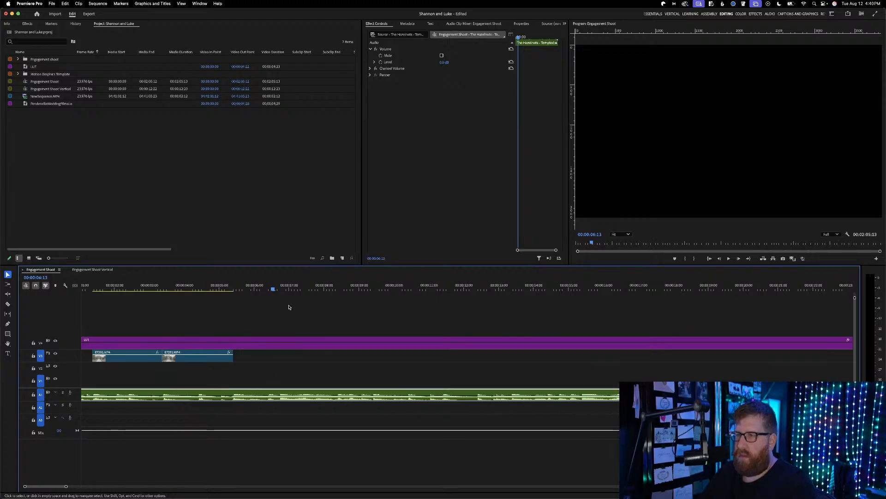
pyautogui.click(40, 62)
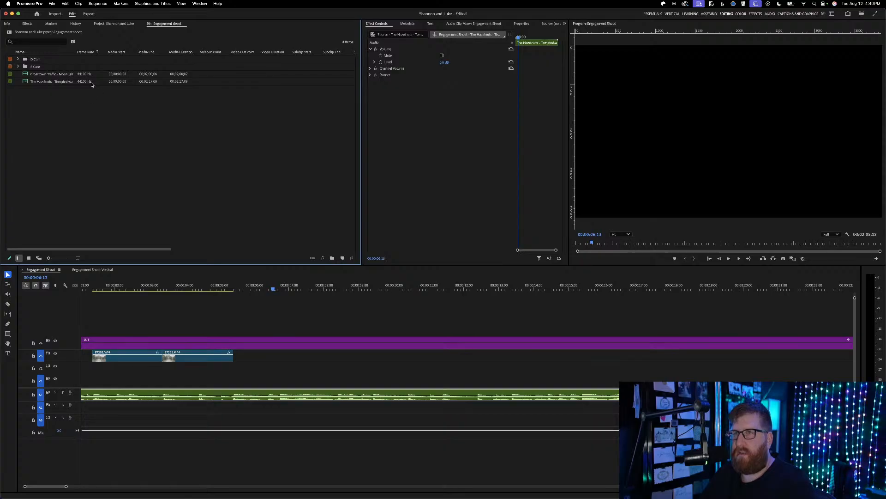
pyautogui.doubleClick(39, 67)
pyautogui.click(28, 257)
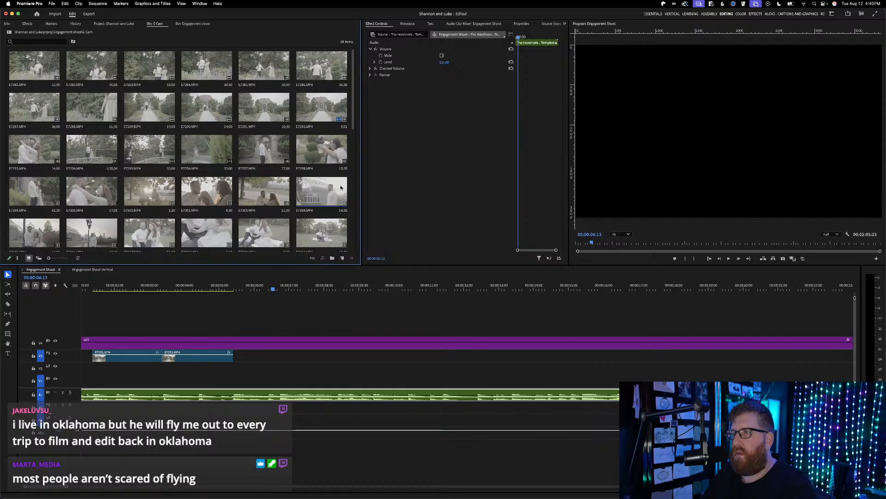
# Load E7303.MP4 of the couple at the outdoor table and mark an in-to-out range of about one second
pyautogui.doubleClick(252, 190)
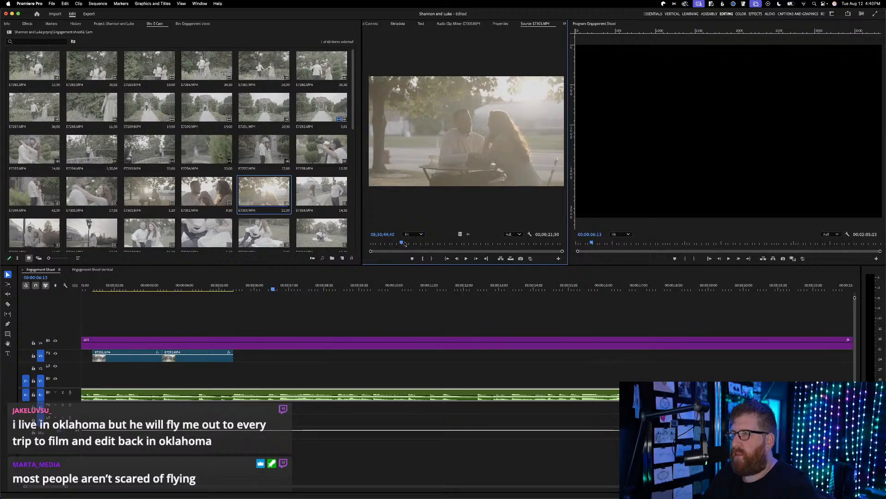
pyautogui.moveTo(402, 244); pyautogui.dragTo(432, 240)
pyautogui.press('i')
pyautogui.press('o')
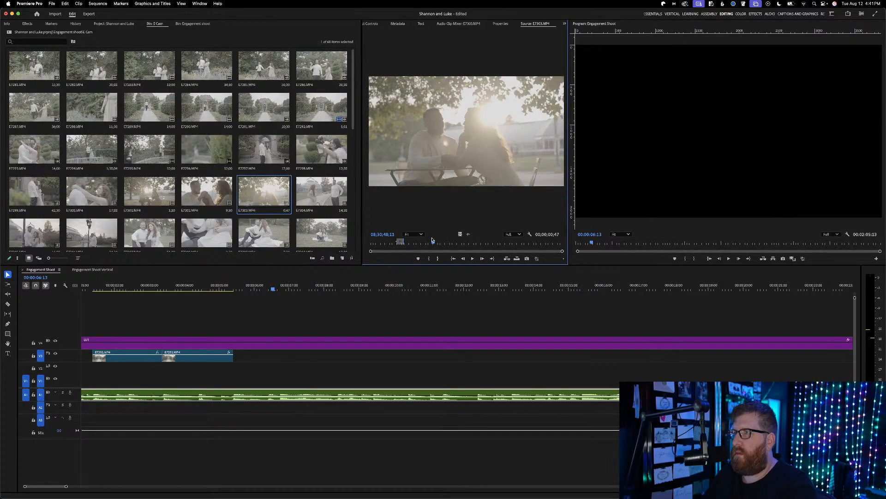
pyautogui.press('i')
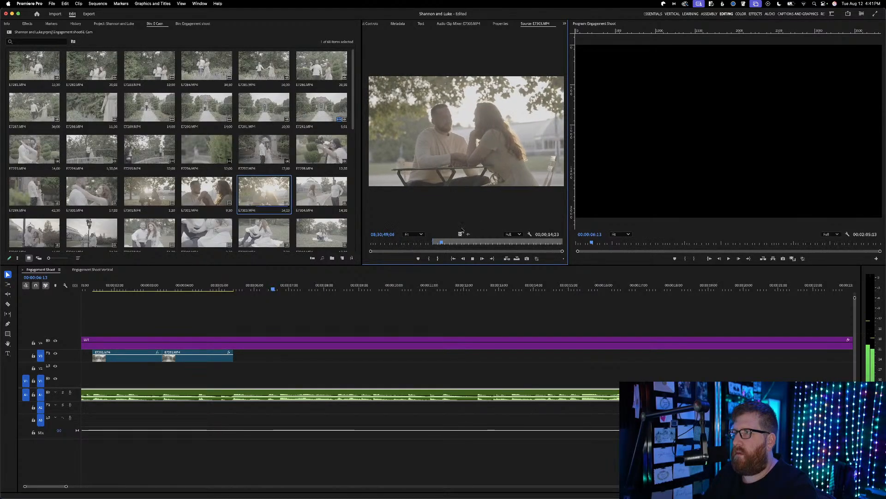
pyautogui.press('o')
pyautogui.press('space')
# Place the marked table shot directly after the dancing clip and set its speed to 40%
pyautogui.moveTo(461, 234); pyautogui.dragTo(247, 360)
pyautogui.press('super+r')
pyautogui.write('40')
pyautogui.press('Return')
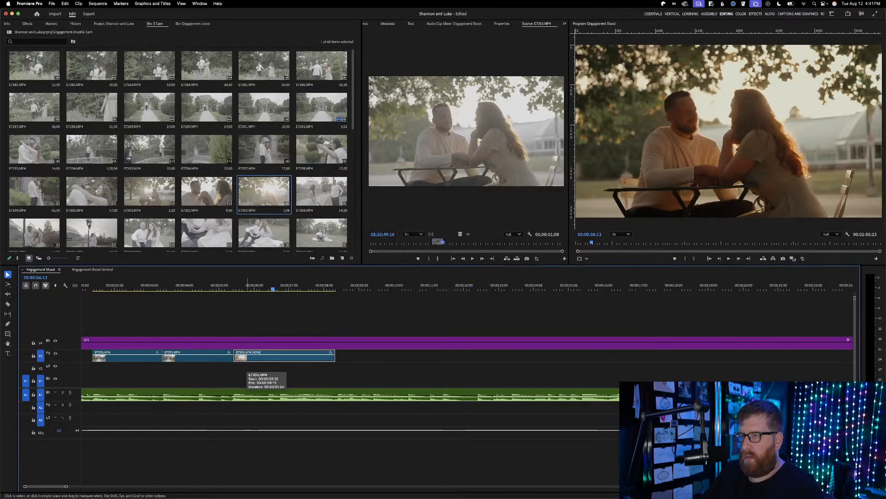
# Play into the slowed table clip, trim its end to about 00:00:06:10, check the cut and save the project
pyautogui.click(212, 285)
pyautogui.press('space')
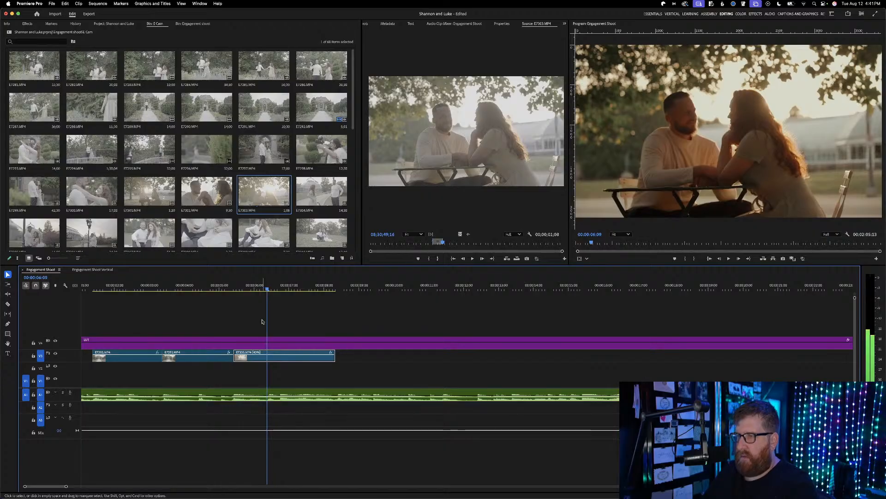
pyautogui.moveTo(333, 361); pyautogui.dragTo(268, 358)
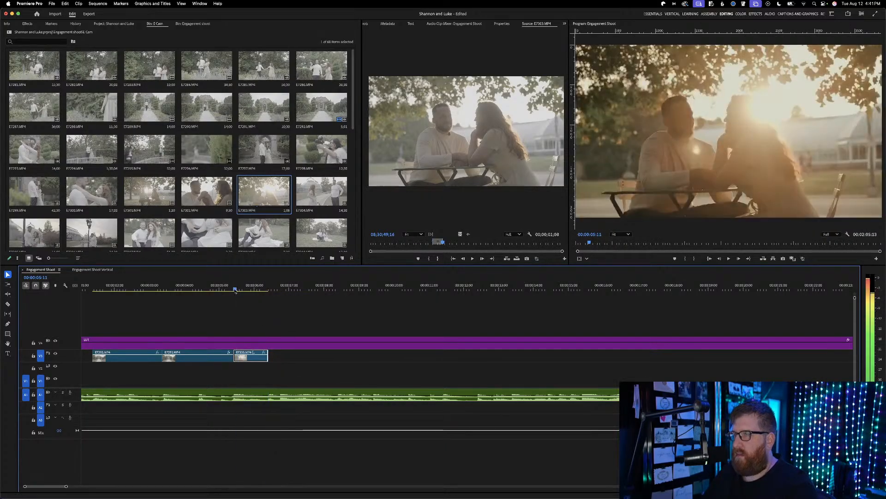
pyautogui.click(247, 289)
pyautogui.moveTo(248, 290); pyautogui.dragTo(272, 289)
pyautogui.press('super+s')
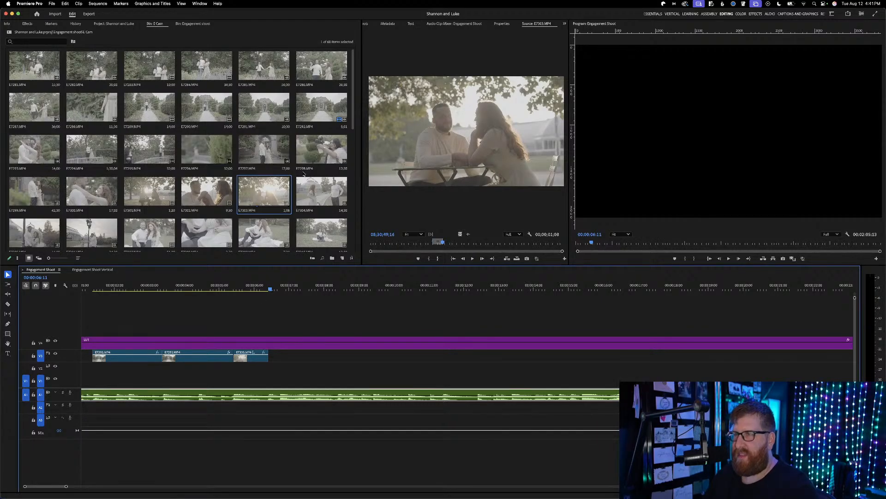
# Scan the rest of E7303.MP4 for another shot and play the music past the last table clip to about 00:00:07:09
pyautogui.moveTo(484, 244); pyautogui.dragTo(503, 241)
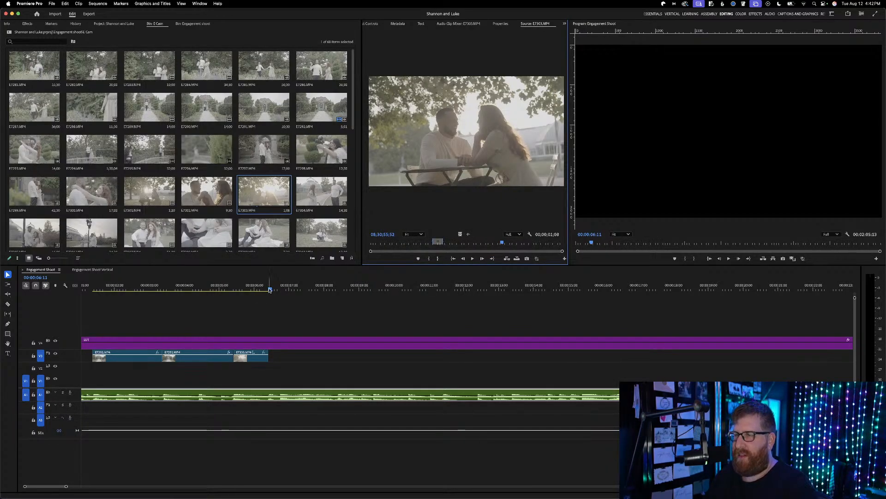
pyautogui.click(251, 288)
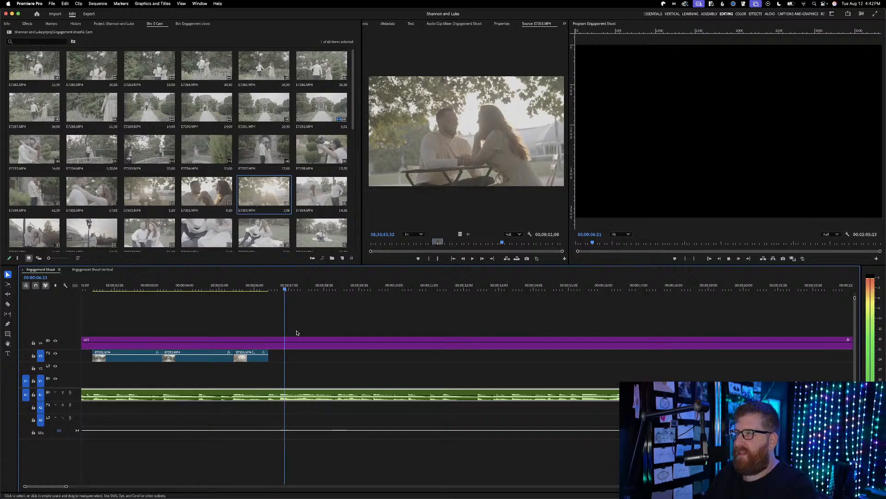
pyautogui.press('space')
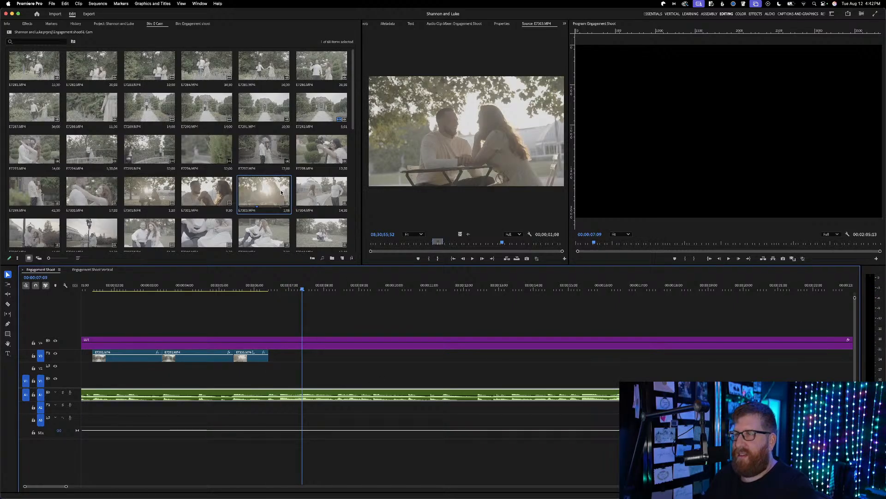
pyautogui.moveTo(502, 243); pyautogui.dragTo(524, 243)
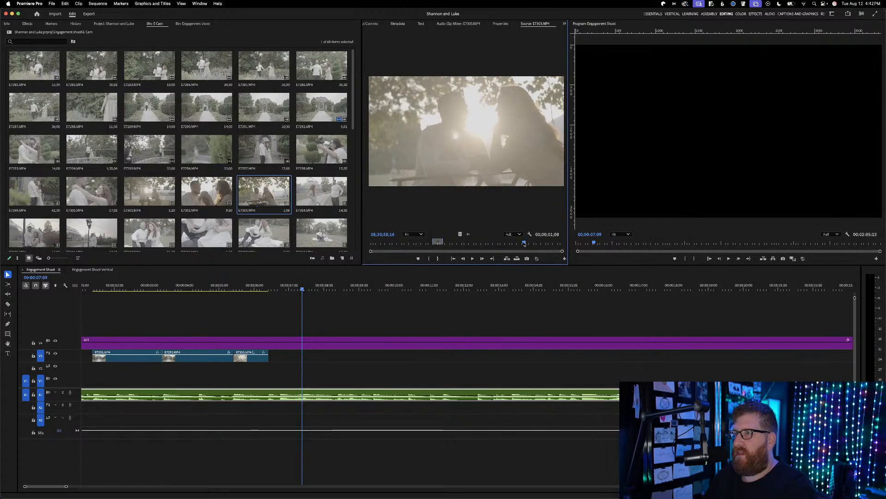
# Load E7302.MP4, the backlit close-up of the couple holding hands, and mark an in-to-out range of about one second
pyautogui.doubleClick(195, 195)
pyautogui.press('space')
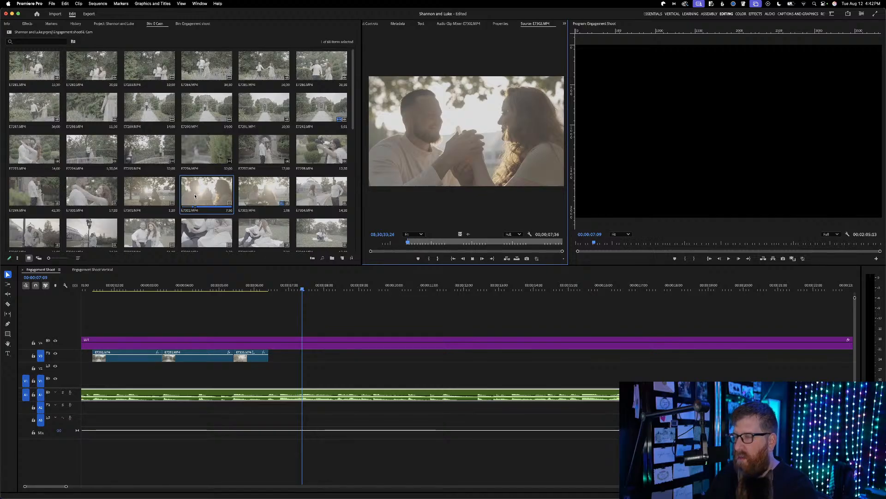
pyautogui.press('i')
pyautogui.press('o')
pyautogui.press('space')
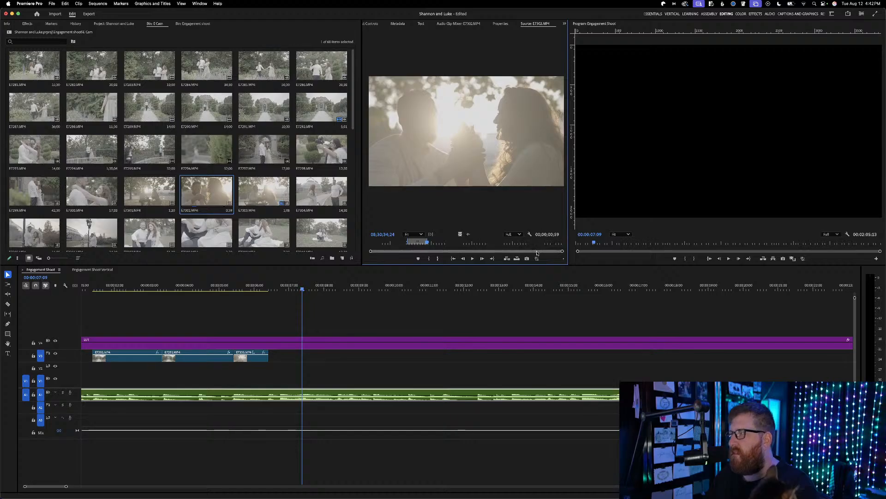
# Place the marked hand-holding shot on V3 directly after the slowed table clip and play through both cuts
pyautogui.moveTo(464, 234); pyautogui.dragTo(300, 356)
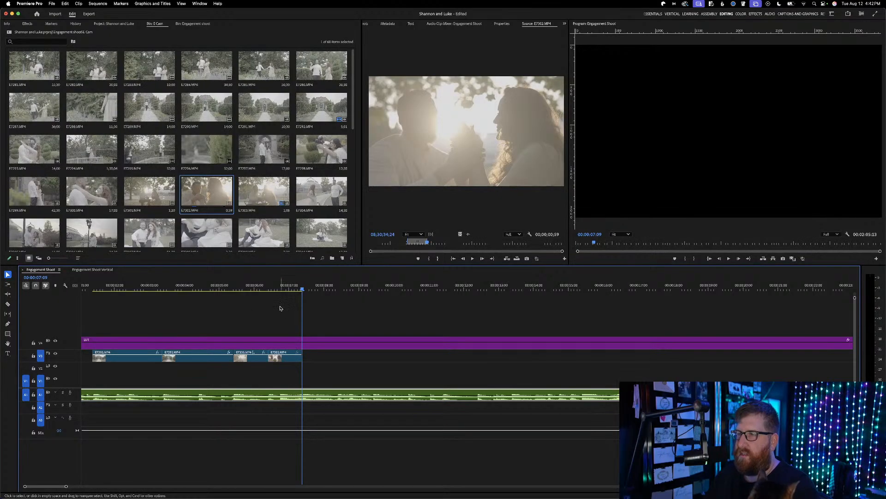
pyautogui.click(225, 286)
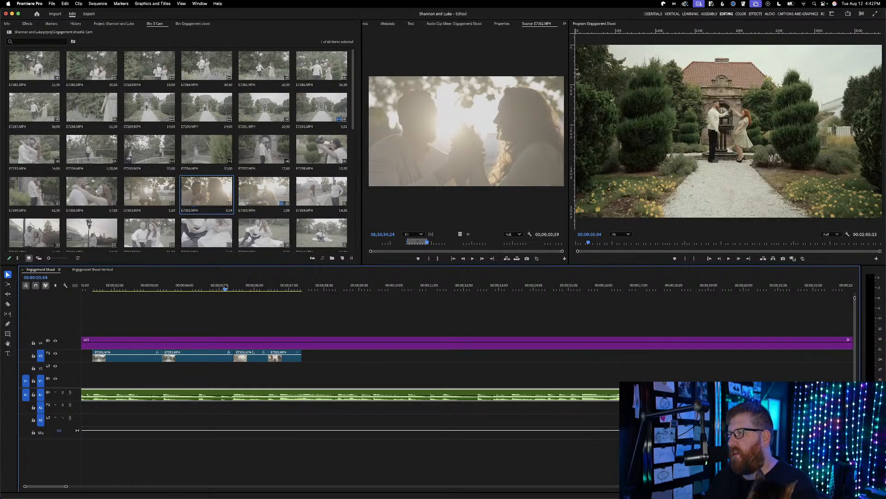
pyautogui.press('space')
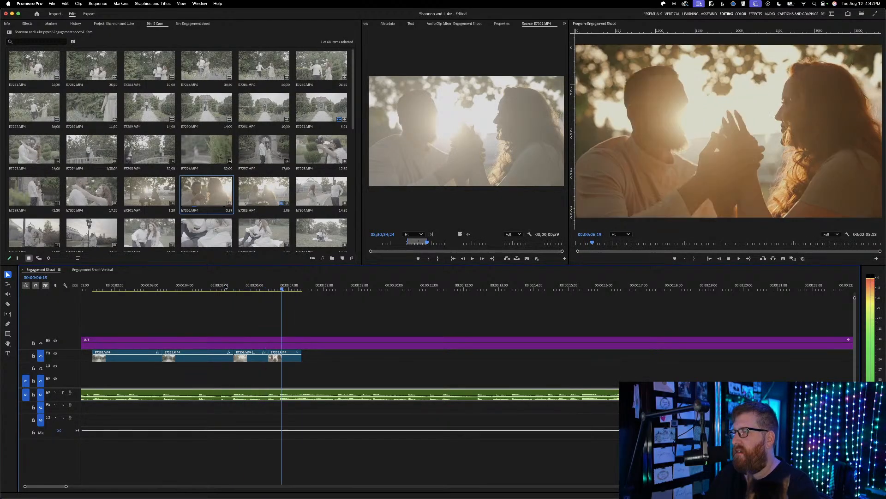
pyautogui.click(236, 286)
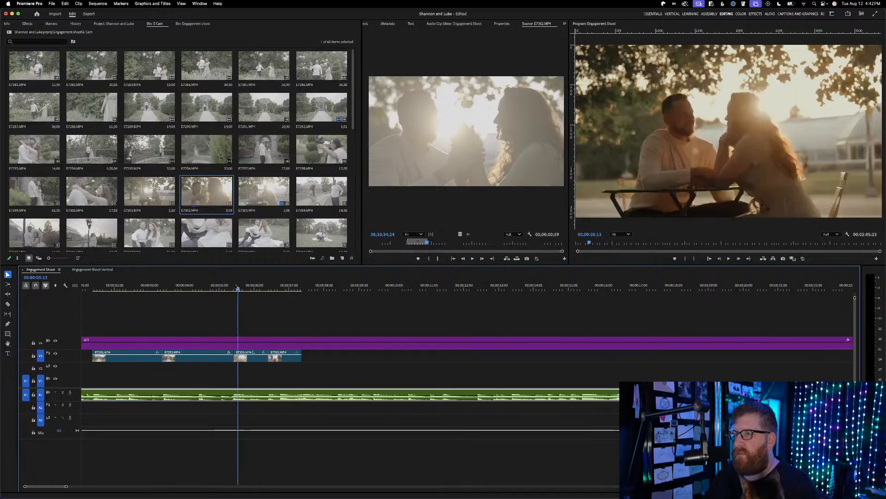
pyautogui.press('space')
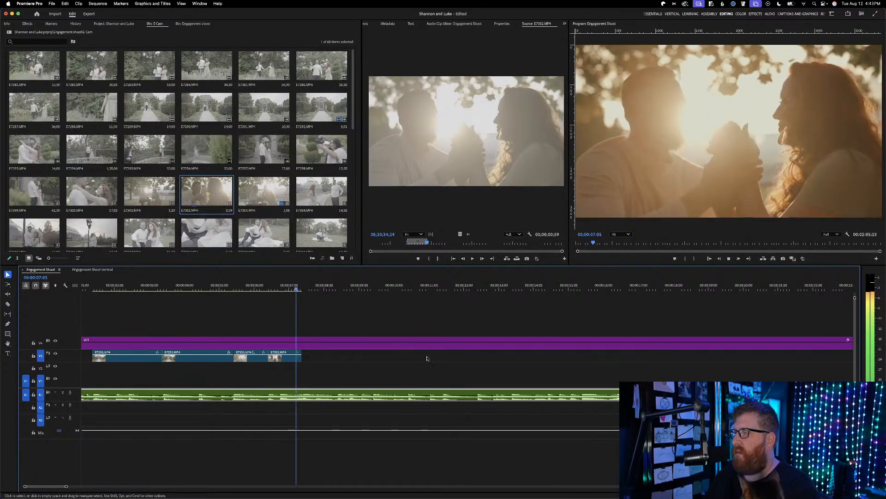
pyautogui.press('space')
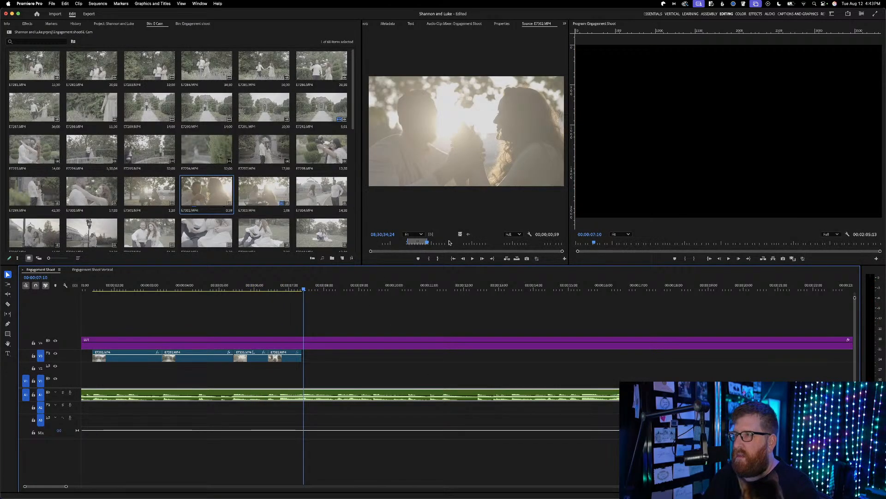
# Mark a 00;00;01;26 range of E7302.MP4 where he kisses her hands and park it, video only, on V2 at about 15 seconds
pyautogui.moveTo(449, 243); pyautogui.dragTo(469, 236)
pyautogui.press('i')
pyautogui.press('space')
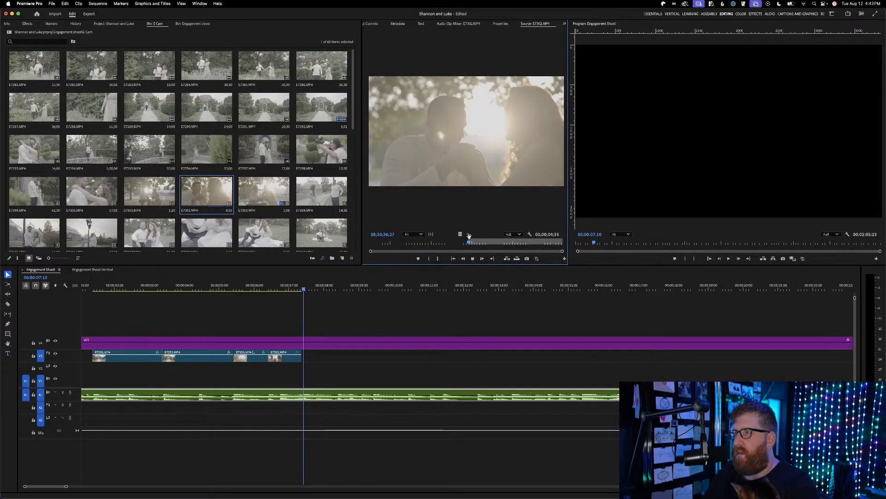
pyautogui.press('o')
pyautogui.press('space')
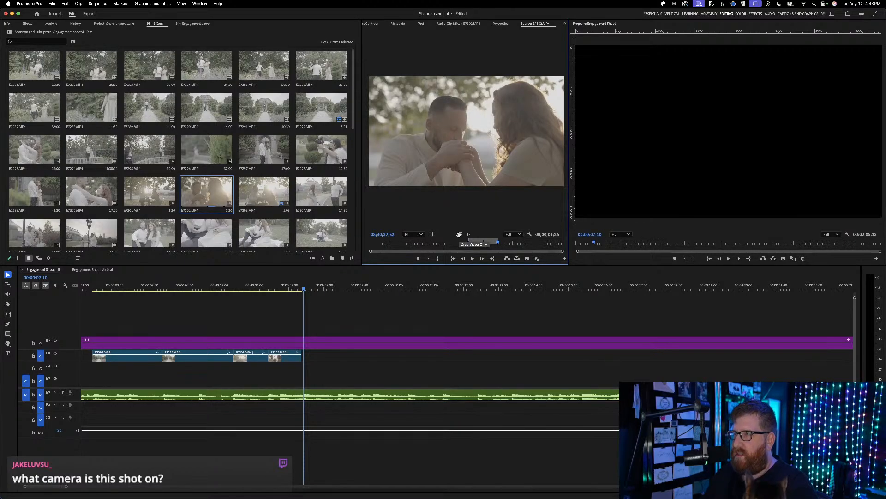
pyautogui.moveTo(460, 234); pyautogui.dragTo(588, 368)
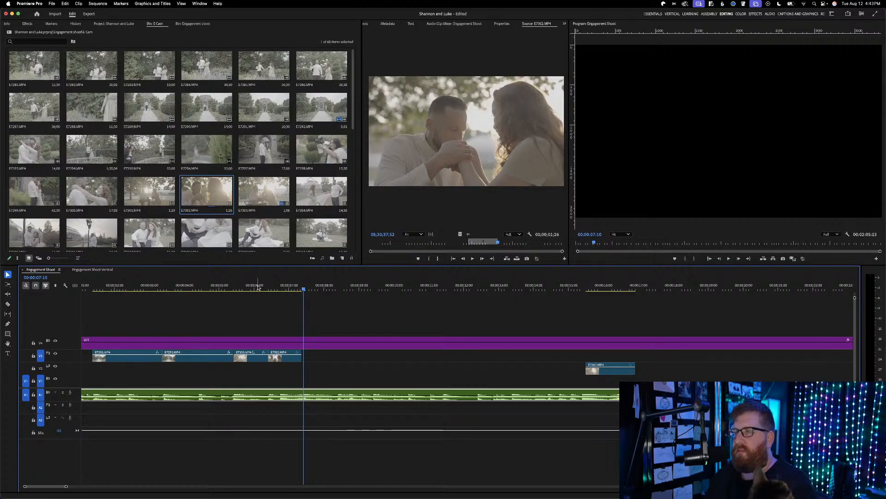
# Open the D Cam bin inside the Engagement shoot bin and show its clips as thumbnails
pyautogui.click(115, 23)
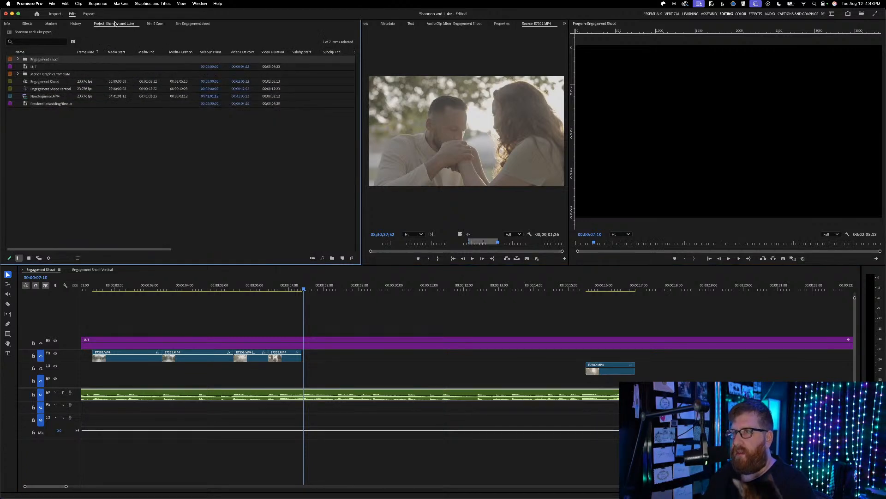
pyautogui.click(19, 59)
pyautogui.click(39, 67)
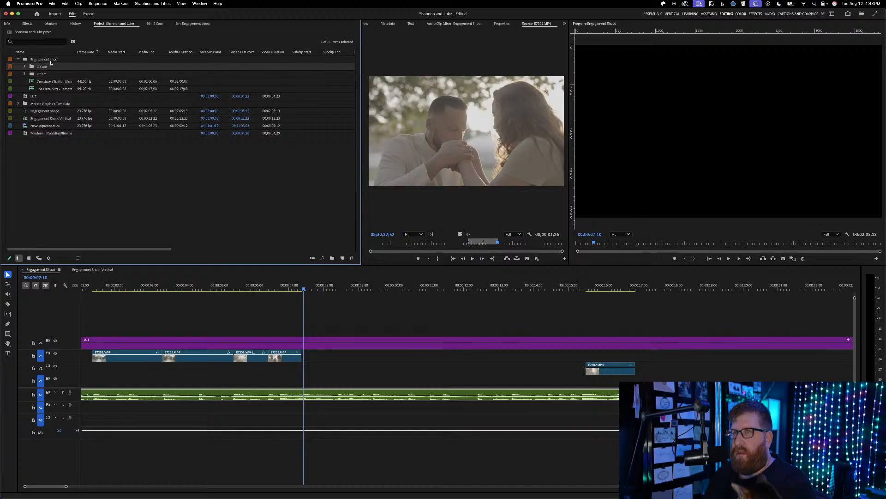
pyautogui.doubleClick(51, 64)
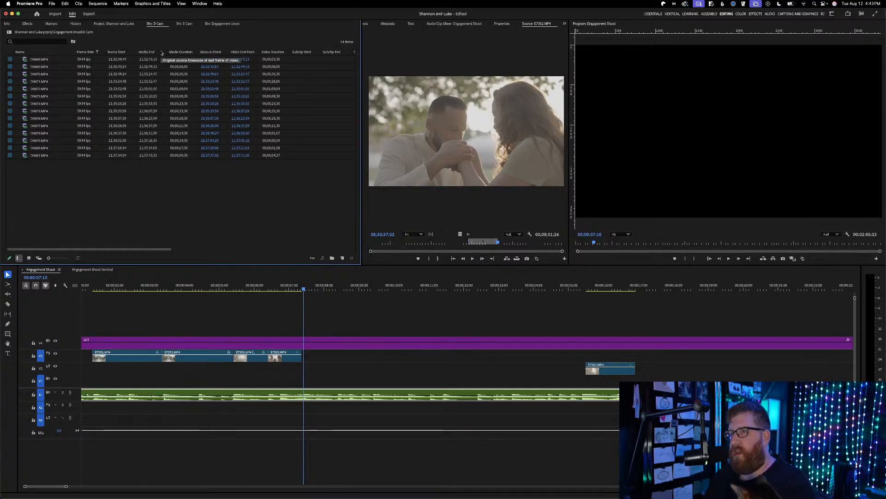
pyautogui.click(29, 258)
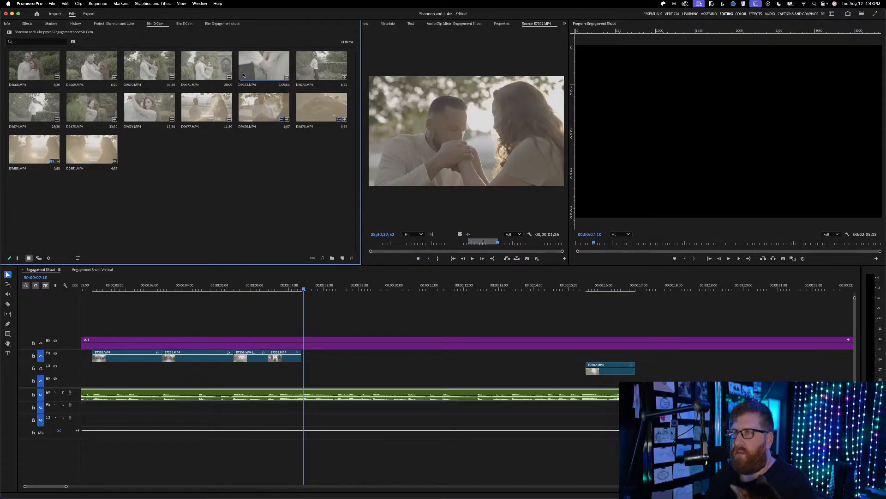
# Load D9677.MP4 of the couple at the sunlit table and scan it for a usable moment to follow the last clip
pyautogui.doubleClick(223, 116)
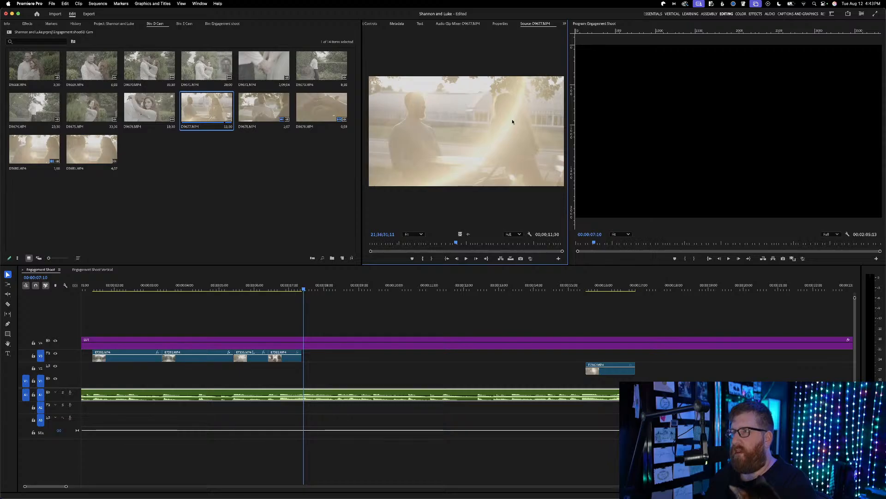
pyautogui.press('space')
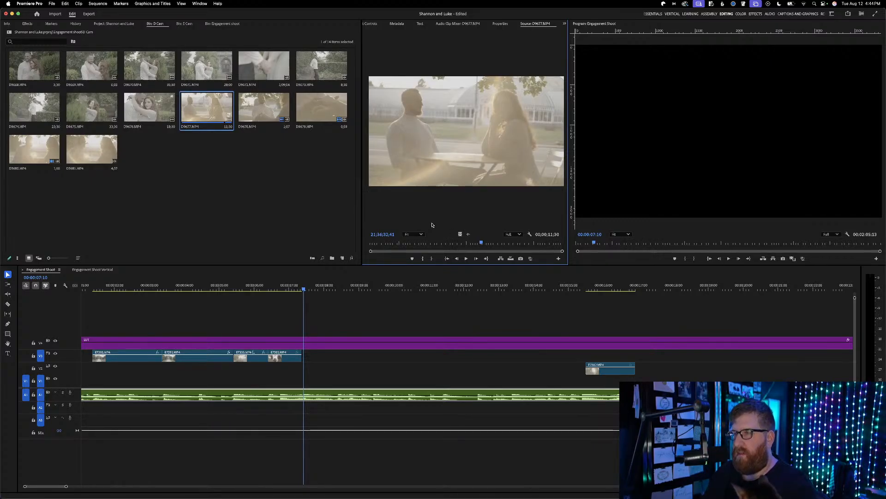
pyautogui.click(291, 287)
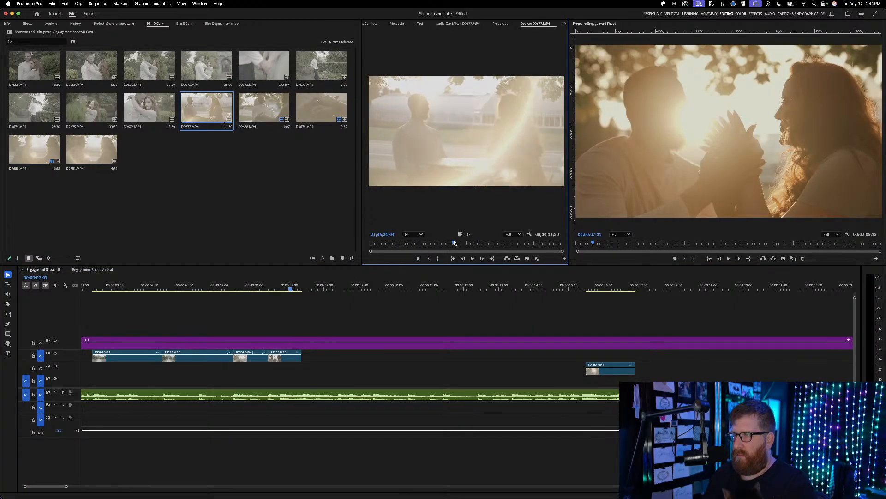
pyautogui.click(536, 242)
pyautogui.moveTo(536, 237); pyautogui.dragTo(539, 239)
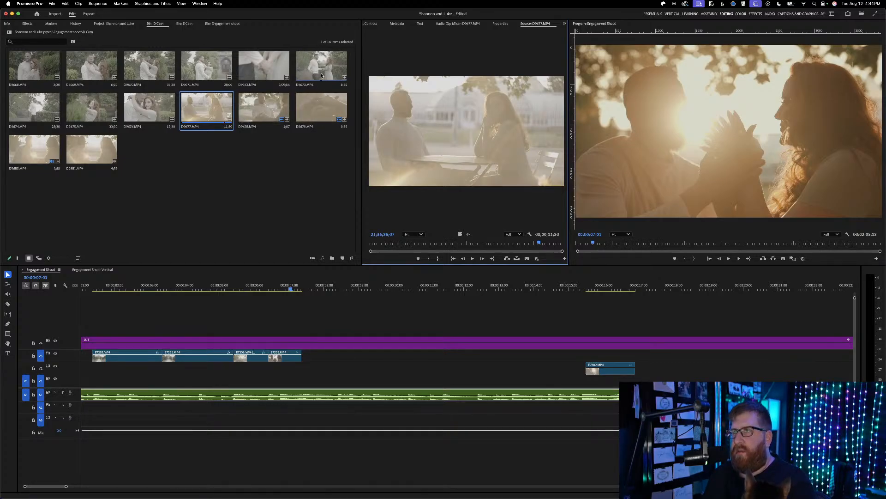
# Load D9673.MP4, mark a 00;00;01;26 range of the couple drawing together in the garden, and place it directly after the hand-holding clip
pyautogui.doubleClick(329, 71)
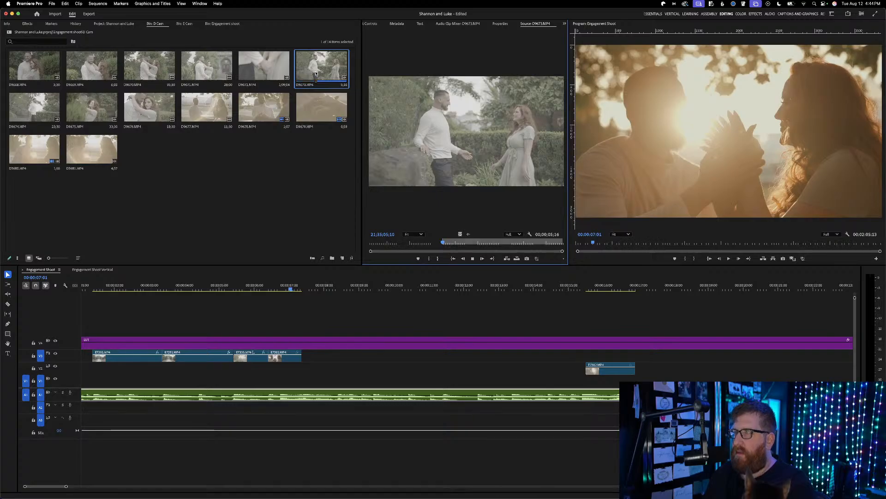
pyautogui.press('space')
pyautogui.press('o')
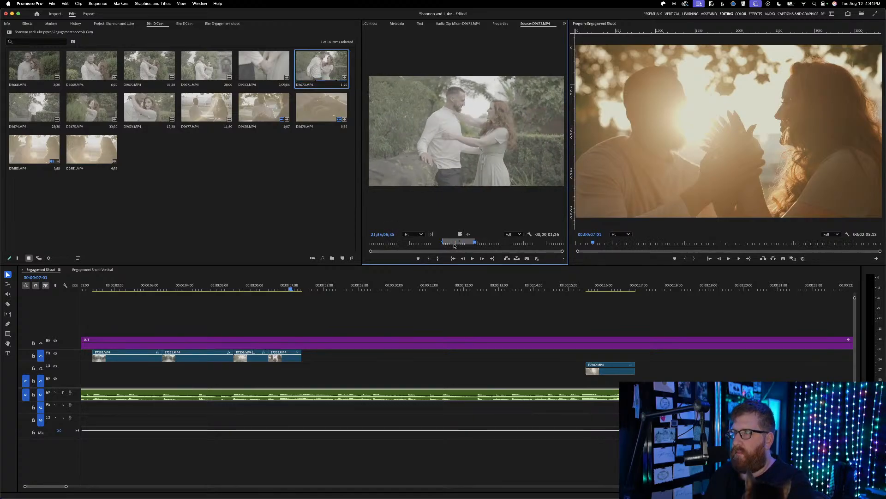
pyautogui.moveTo(459, 234); pyautogui.dragTo(305, 356)
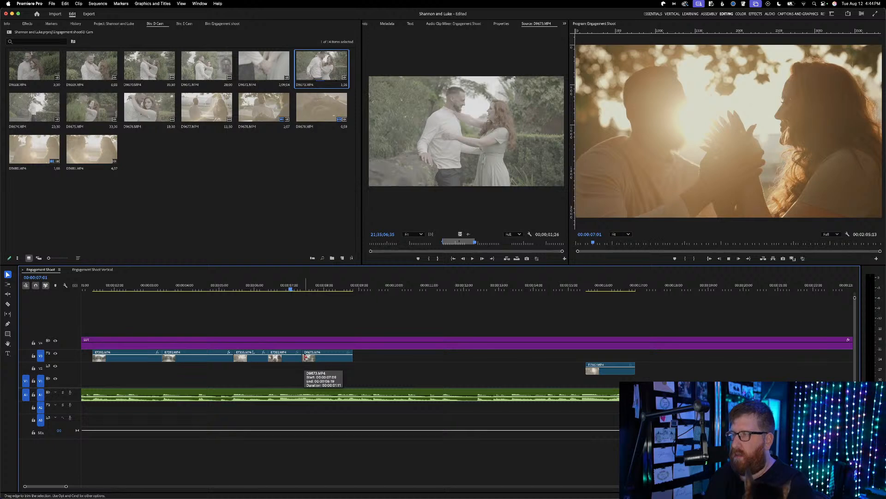
# Play into the new garden clip, save the project, trim the clip's end to about 00:00:08:10 and check the cut
pyautogui.click(305, 356)
pyautogui.press('space')
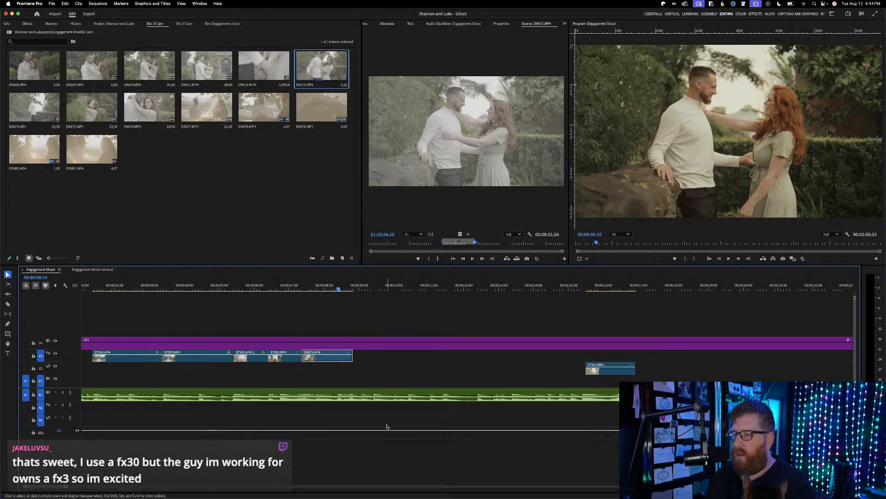
pyautogui.press('super+s')
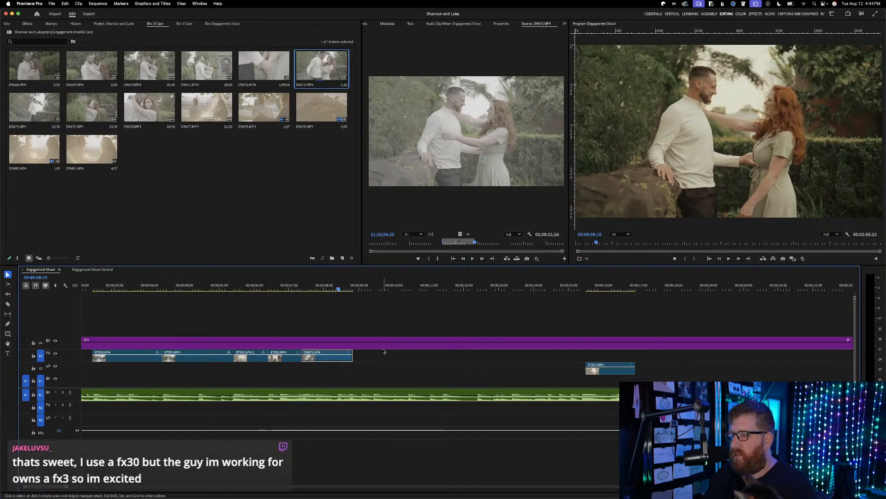
pyautogui.moveTo(351, 356); pyautogui.dragTo(338, 357)
pyautogui.click(298, 290)
pyautogui.press('space')
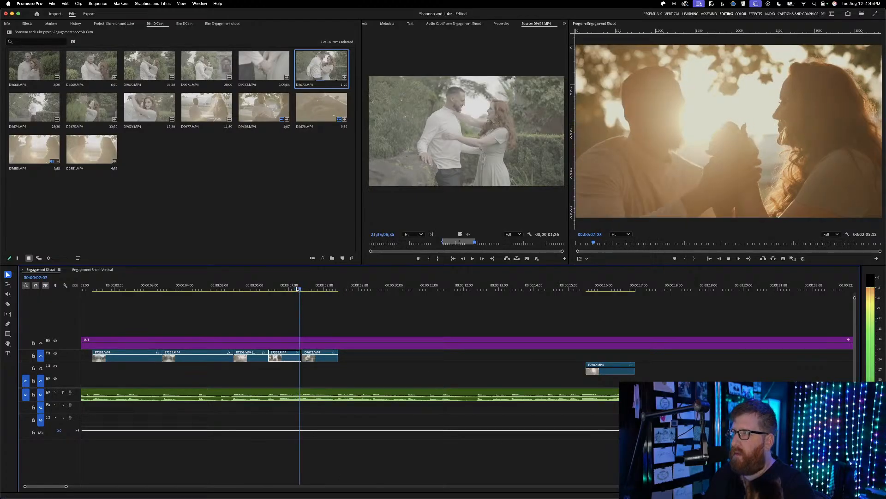
pyautogui.press('space')
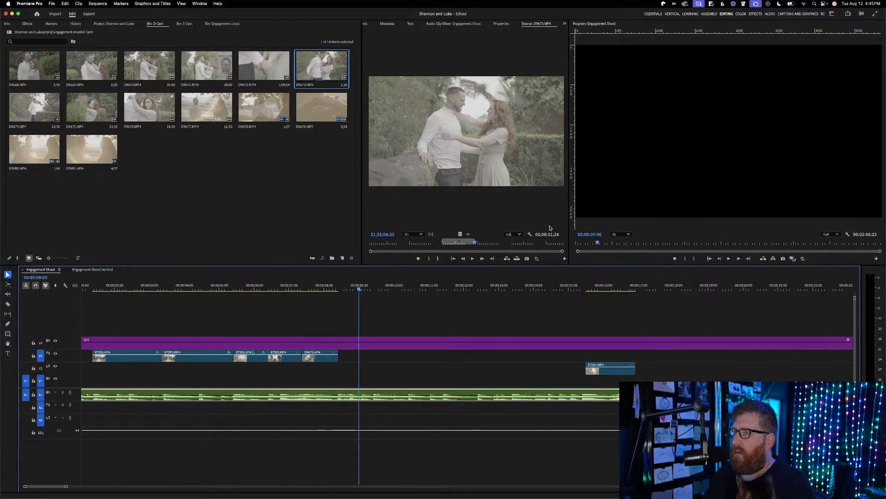
# Load D9674.MP4, mark a 00;00;00;53 range of her hand on his torso, and place it directly after the trimmed garden clip
pyautogui.moveTo(476, 243); pyautogui.dragTo(515, 236)
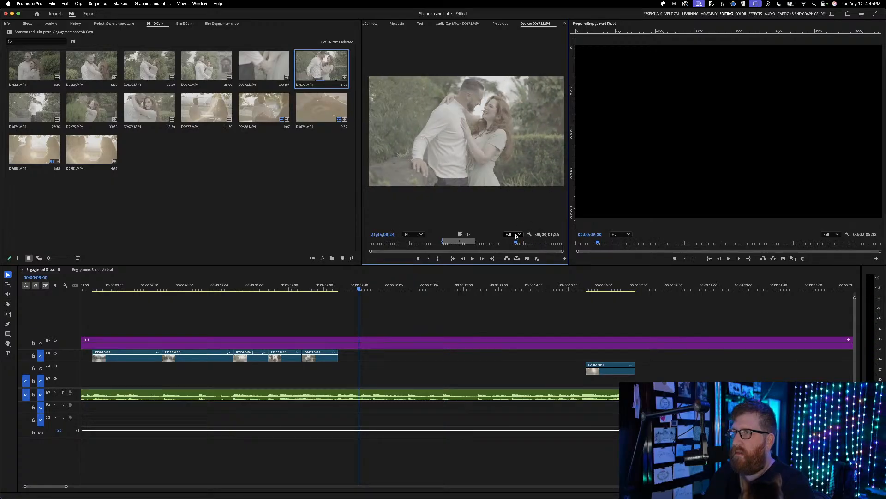
pyautogui.doubleClick(35, 103)
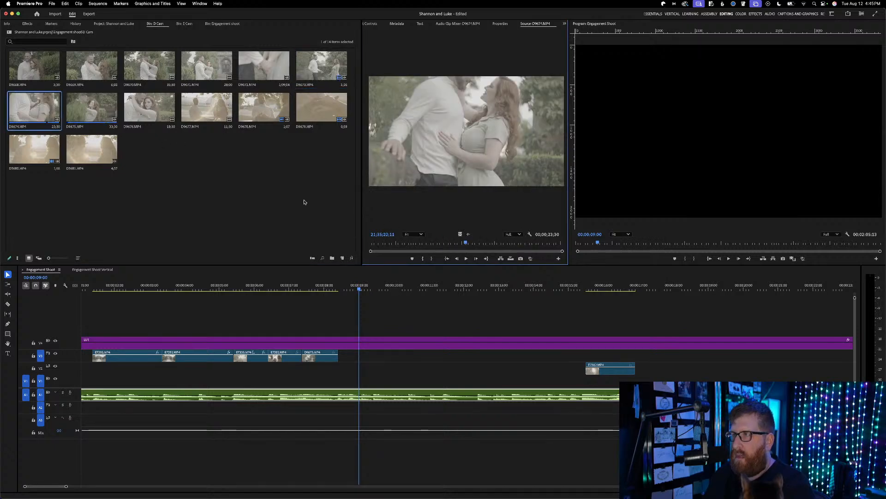
pyautogui.moveTo(465, 242); pyautogui.dragTo(352, 356)
pyautogui.press('i')
pyautogui.press('o')
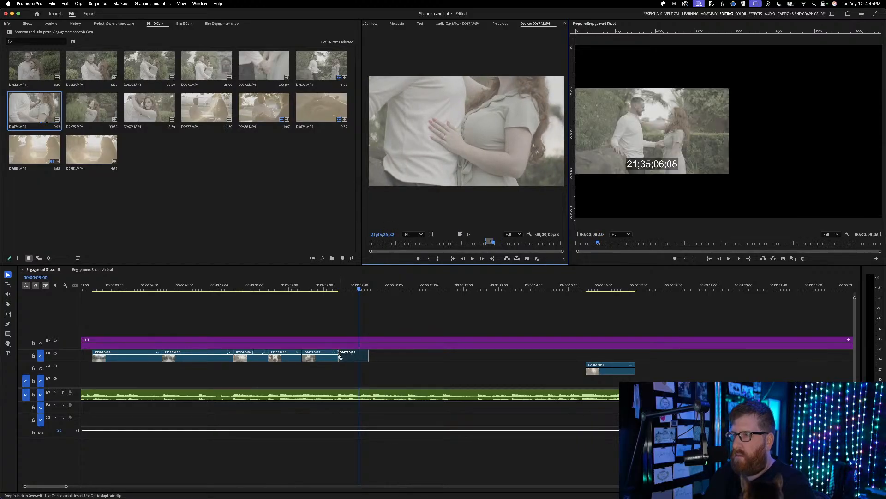
# Play from the garden clip through the hand close-up to about 00:00:09:05 to check the cut against the music
pyautogui.click(300, 287)
pyautogui.press('space')
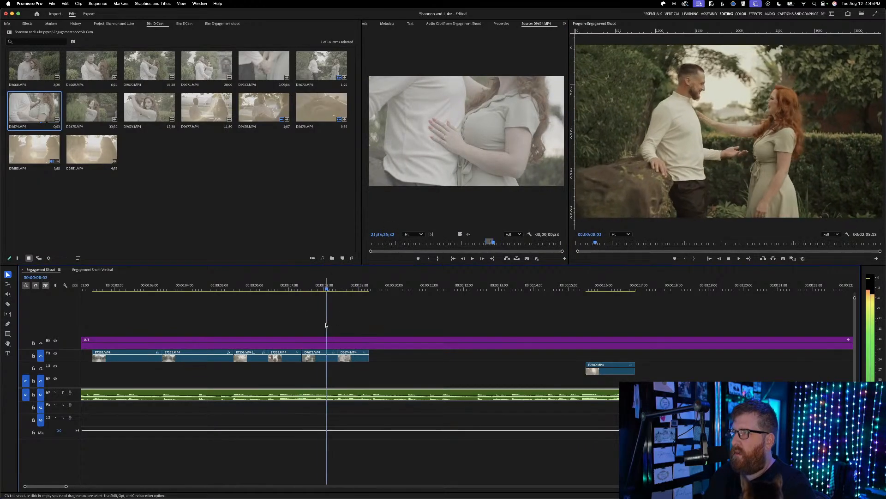
pyautogui.press('space')
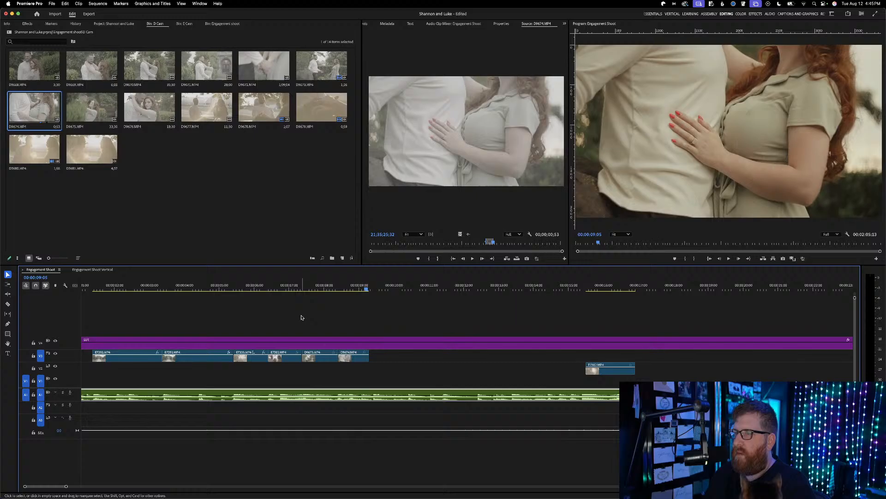
# Play the hand close-up against the music, extend the clip's end to 00:00:09:10, and save the project
pyautogui.click(322, 289)
pyautogui.press('space')
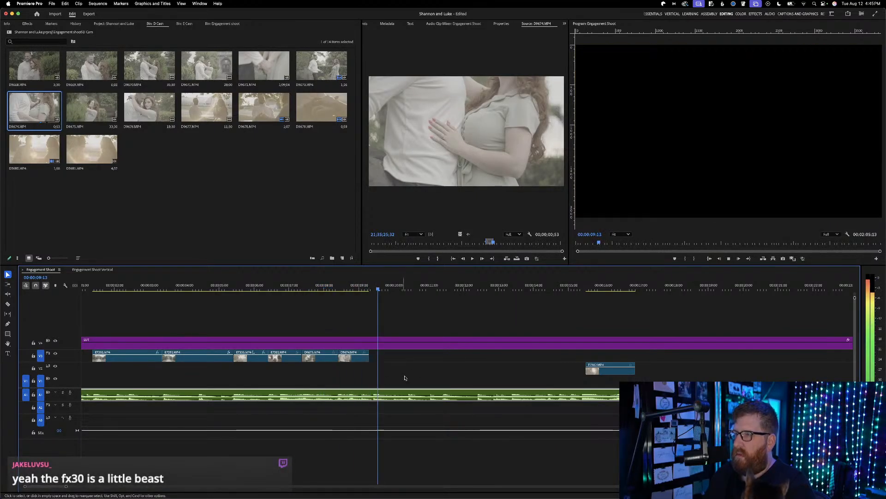
pyautogui.moveTo(369, 289); pyautogui.dragTo(374, 290)
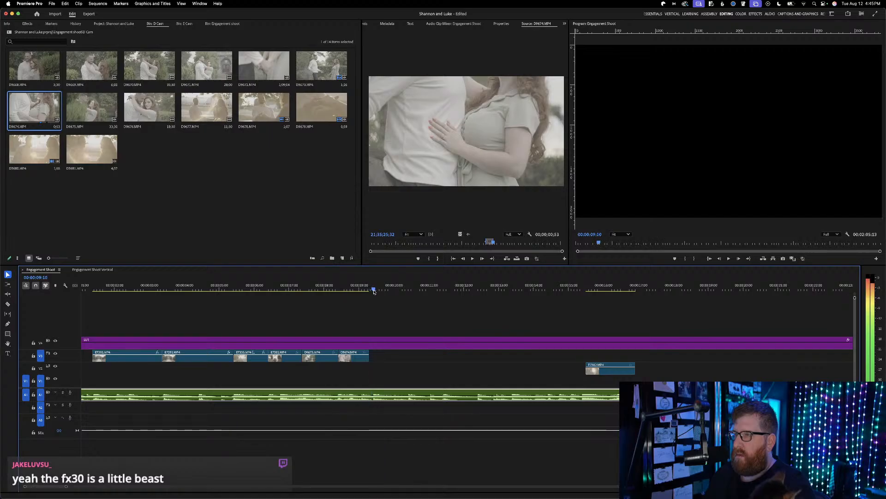
pyautogui.moveTo(369, 356); pyautogui.dragTo(373, 355)
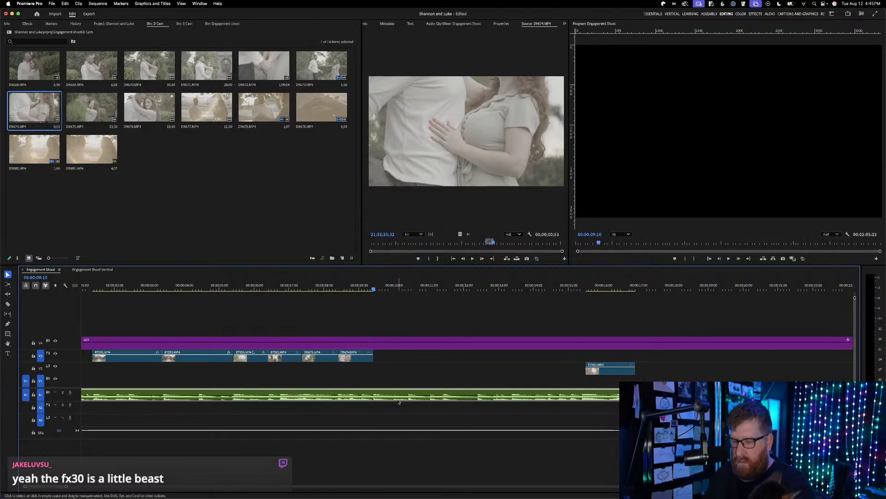
pyautogui.press('super+s')
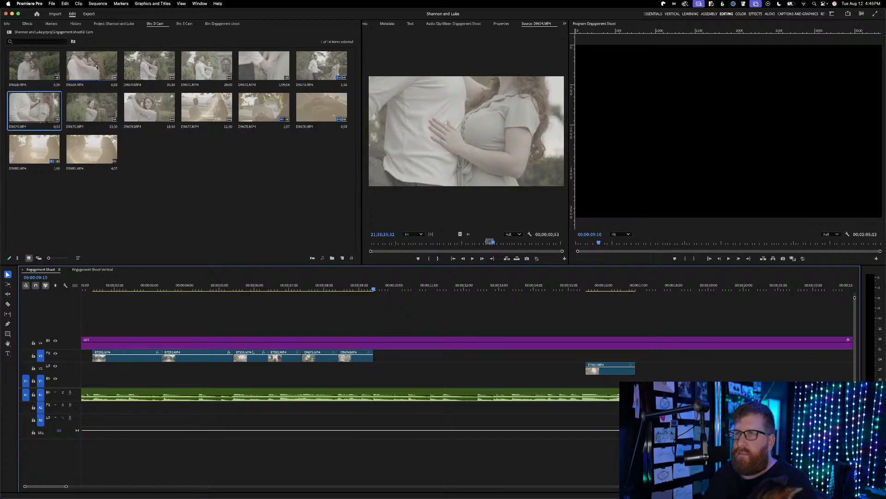
# Load E7309.MP4 from the E Cam bin, mark a 00;00;01;22 range of the seated couple kissing, and place it directly after the hand close-up
pyautogui.click(185, 23)
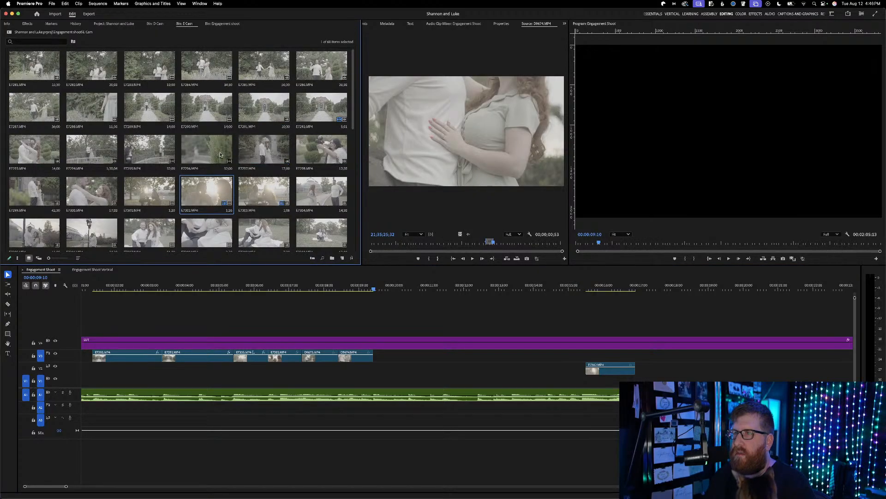
pyautogui.scroll(-1, 150, 198)
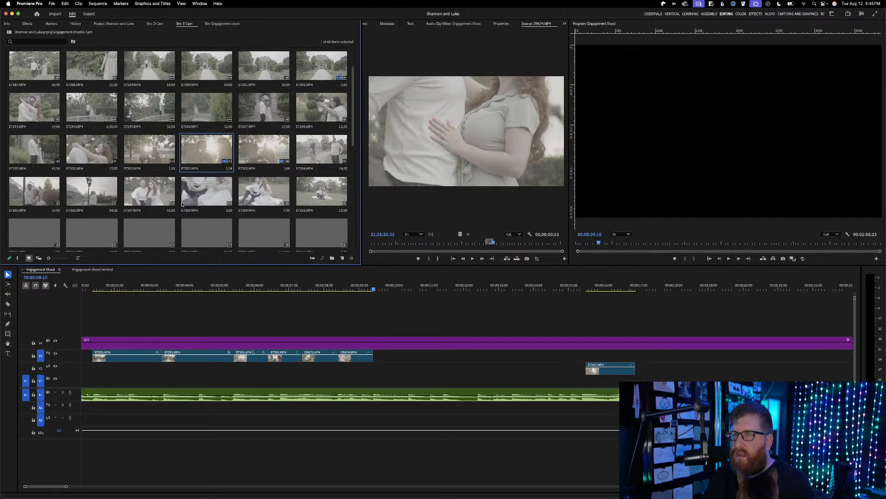
pyautogui.click(253, 195)
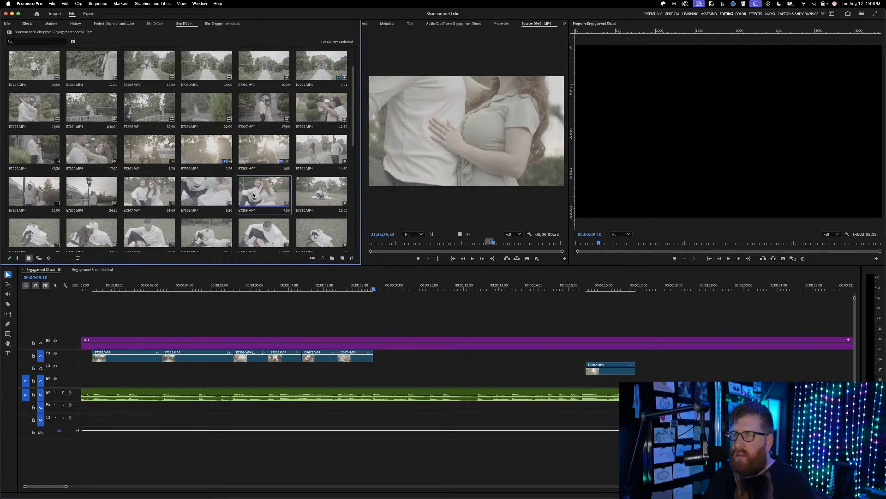
pyautogui.doubleClick(253, 195)
pyautogui.press('space')
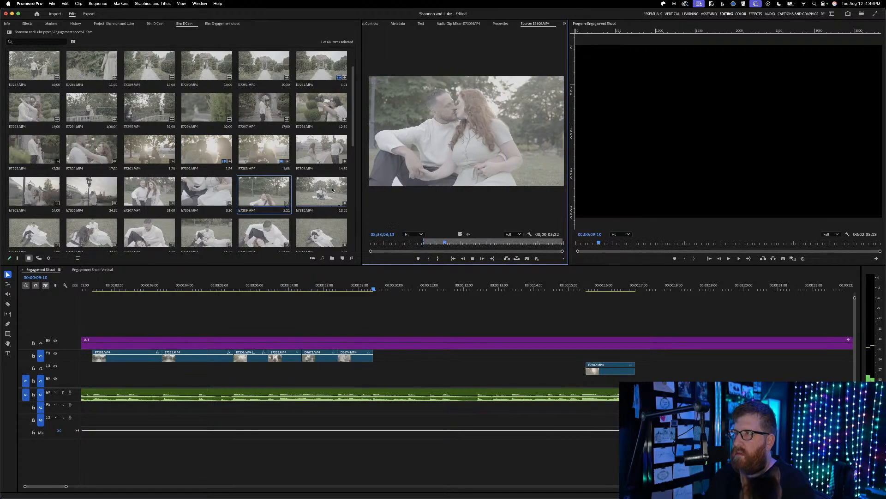
pyautogui.press('o')
pyautogui.press('space')
pyautogui.moveTo(460, 233); pyautogui.dragTo(403, 367)
# Play on past the new kiss clip, extend its end to 00:00:11:09, and replay from 00:00:09:00 to check the timing
pyautogui.press('space')
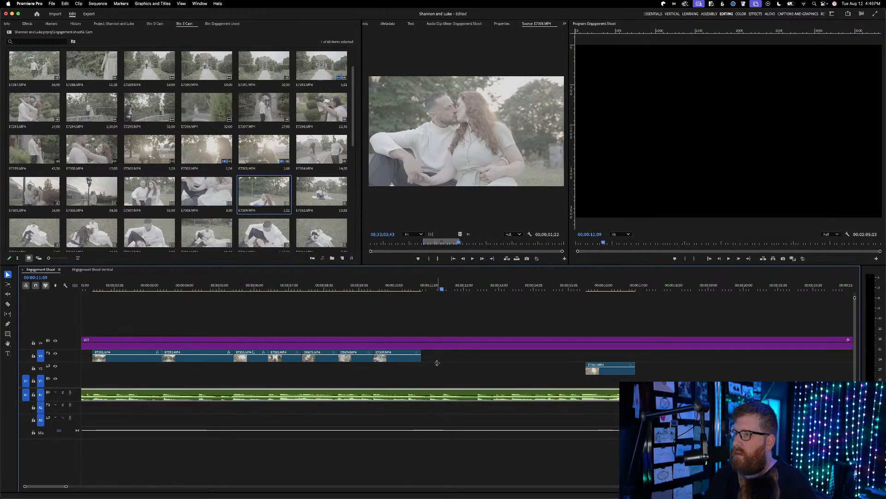
pyautogui.moveTo(421, 356); pyautogui.dragTo(441, 359)
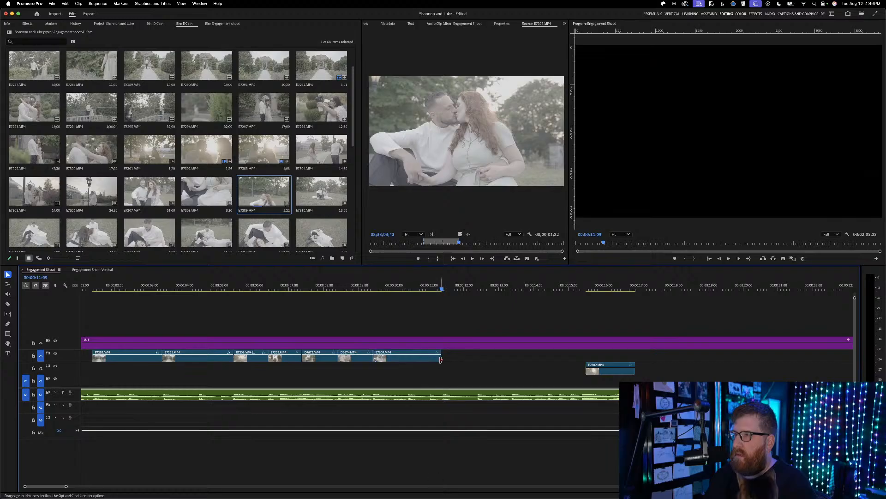
pyautogui.click(359, 289)
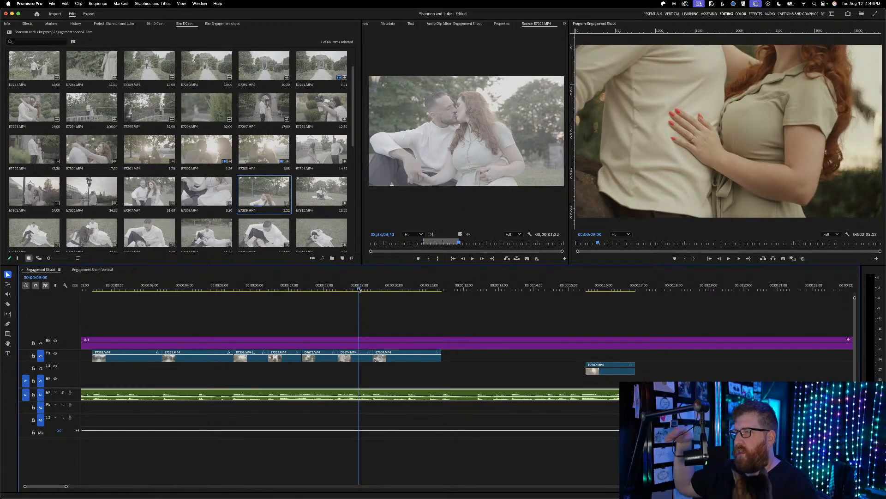
pyautogui.press('space')
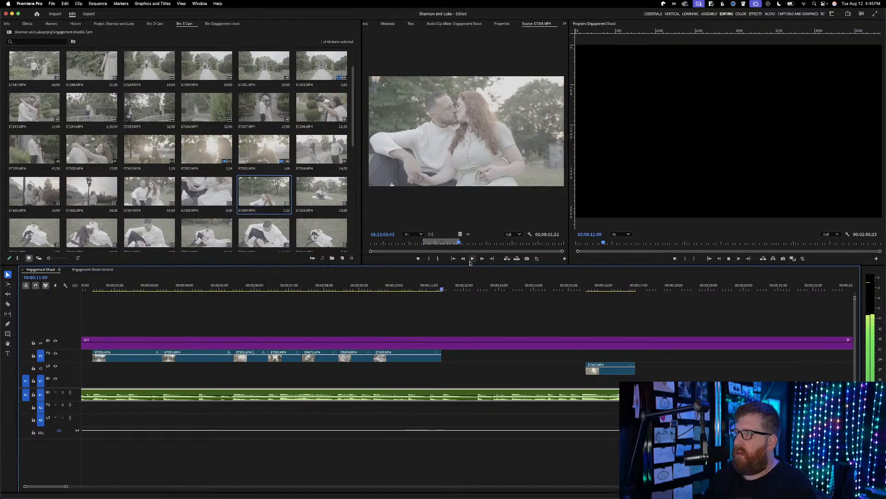
pyautogui.press('space')
# Slip the kiss clip to use earlier footage, replay it from the hand close-up to check the cut, and save the project
pyautogui.press('y')
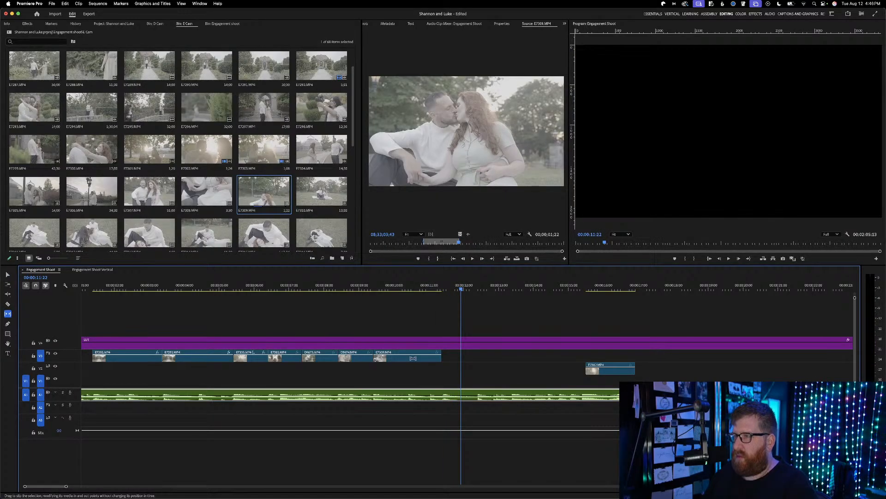
pyautogui.moveTo(414, 357); pyautogui.dragTo(434, 354)
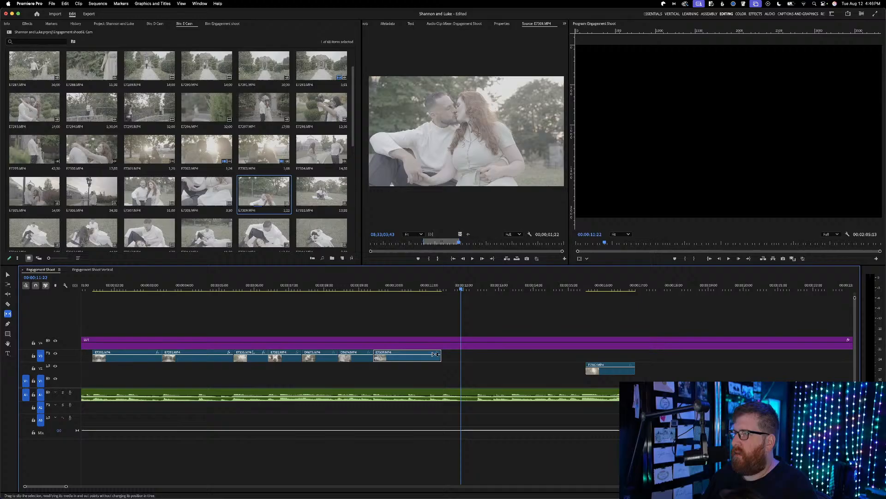
pyautogui.click(358, 286)
pyautogui.press('space')
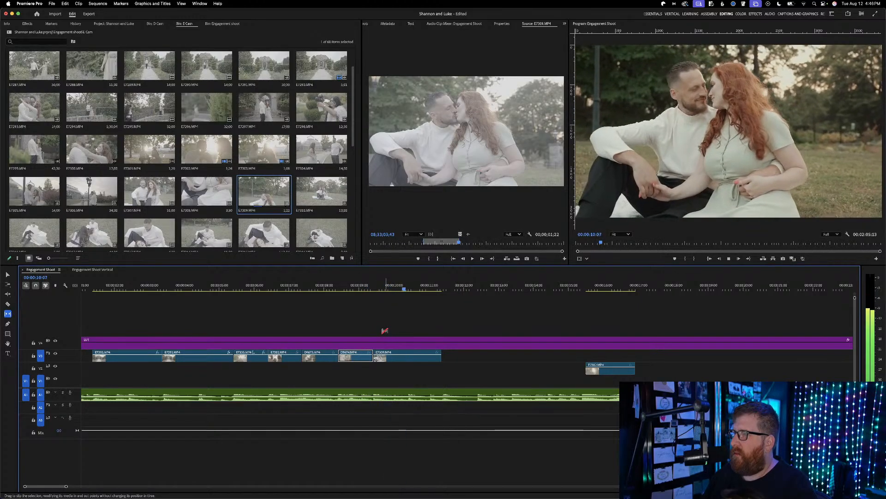
pyautogui.press('space')
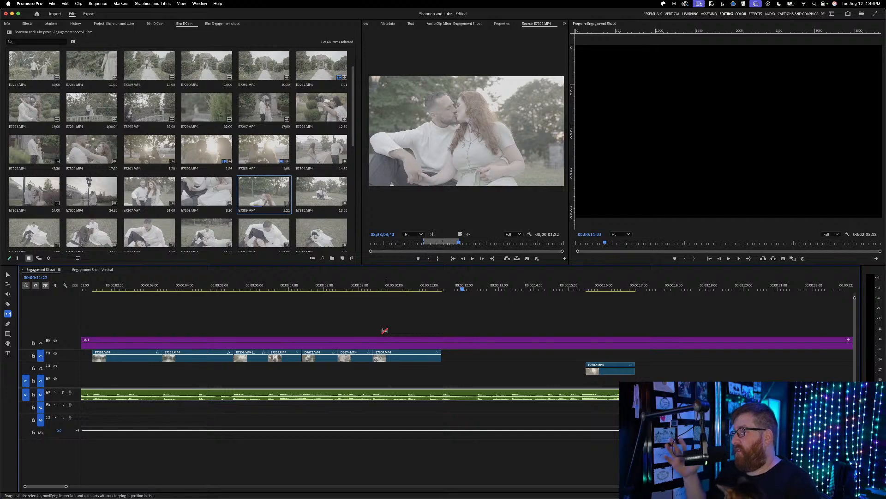
pyautogui.press('super+s')
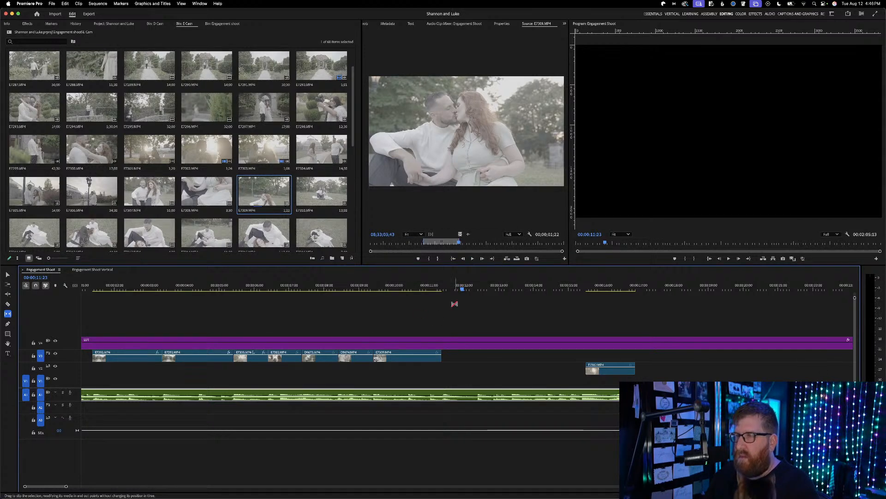
# Browse further through the E Cam bin and examine the ice cream shop exteriors, scrubbing through E7334.MP4 for a usable moment
pyautogui.press('v')
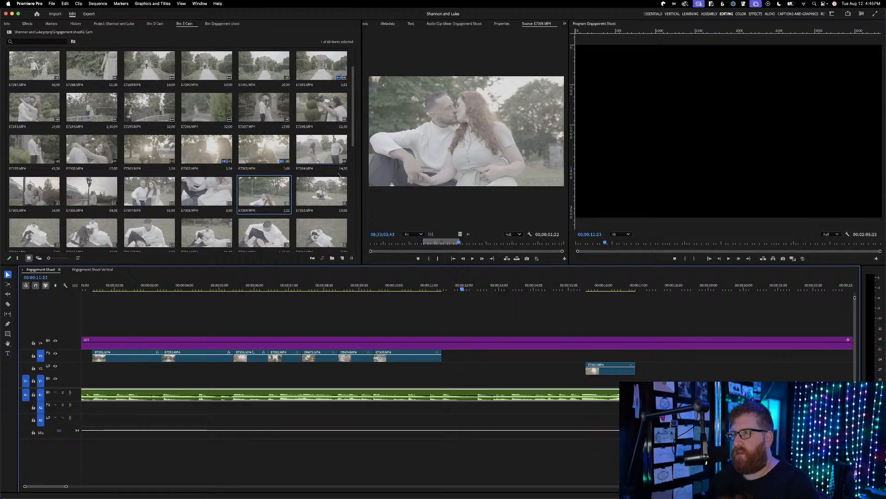
pyautogui.scroll(-1, 323, 194)
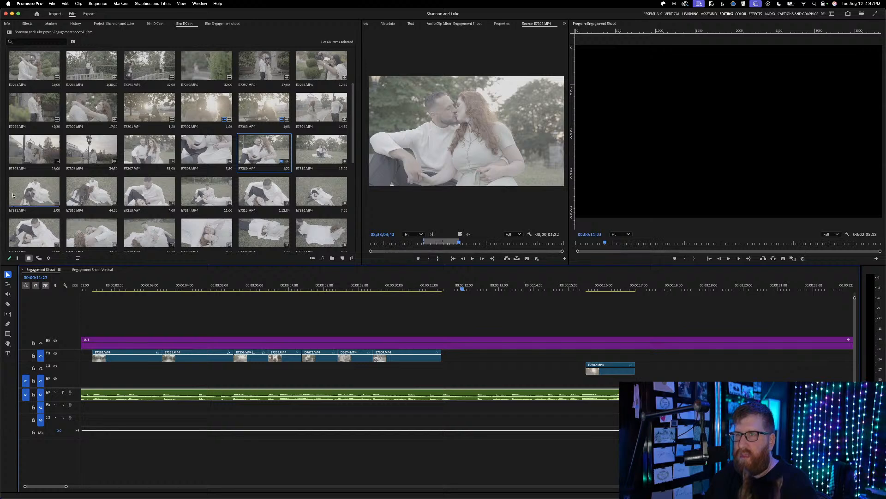
pyautogui.scroll(-2, 42, 194)
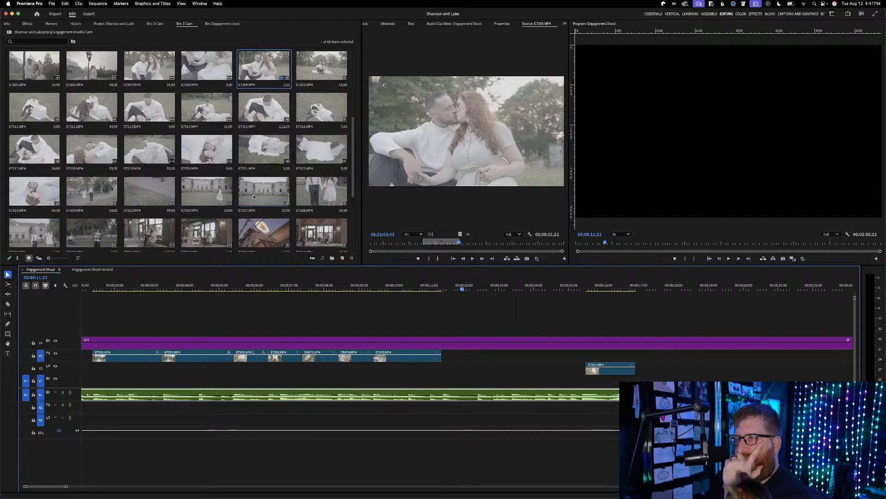
pyautogui.doubleClick(274, 235)
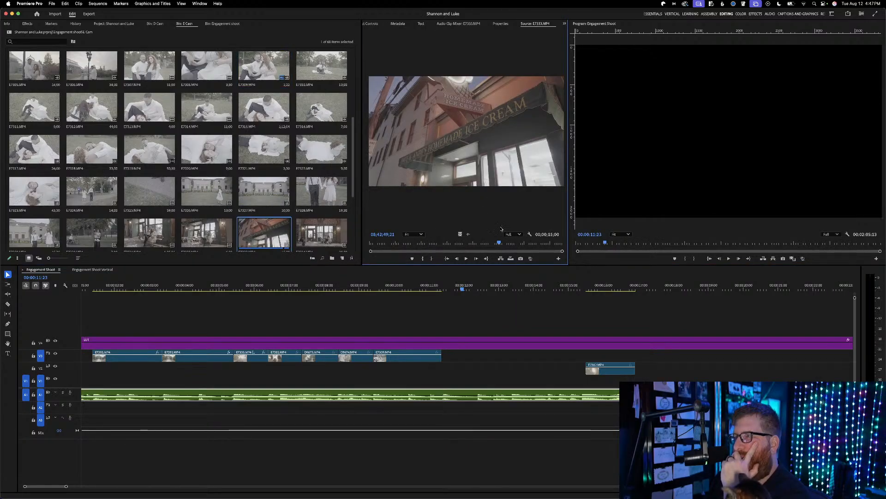
pyautogui.doubleClick(322, 234)
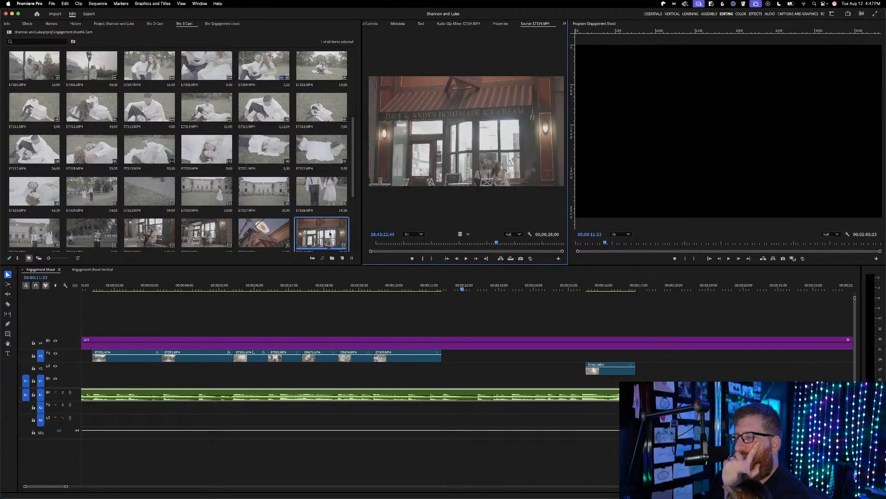
pyautogui.click(400, 240)
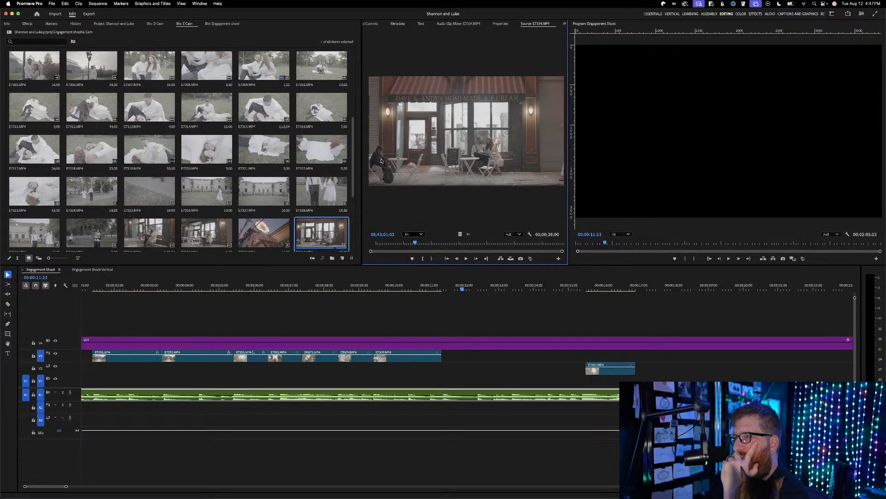
pyautogui.click(420, 243)
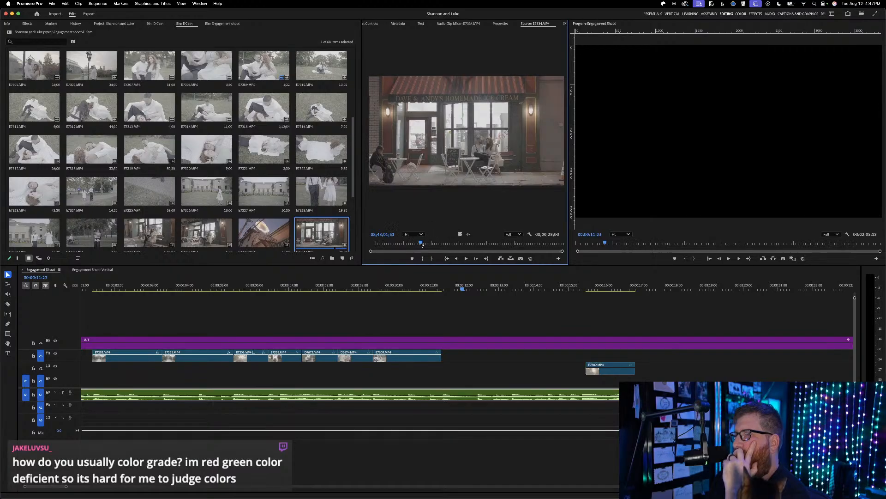
pyautogui.moveTo(421, 244); pyautogui.dragTo(498, 229)
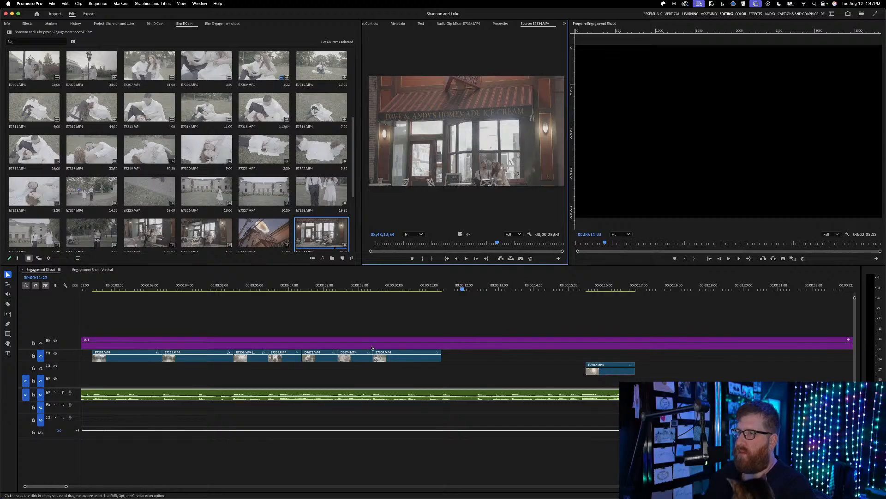
# Select the LUT adjustment layer, park on the kiss at 00:00:10:18, and switch to the Color workspace with the layer's effect controls open
pyautogui.click(423, 344)
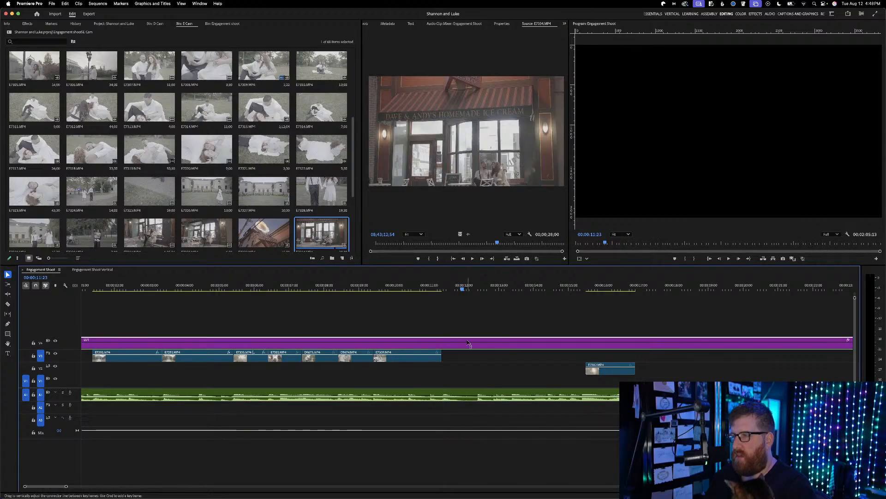
pyautogui.click(420, 287)
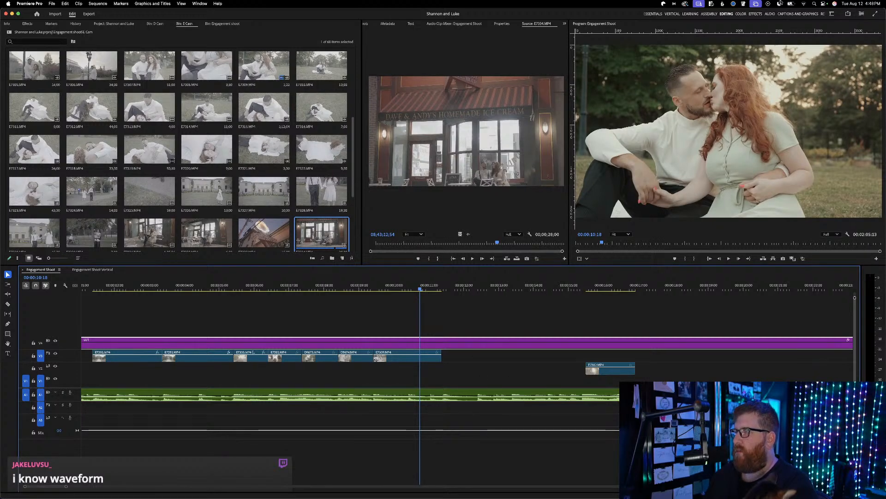
pyautogui.click(741, 14)
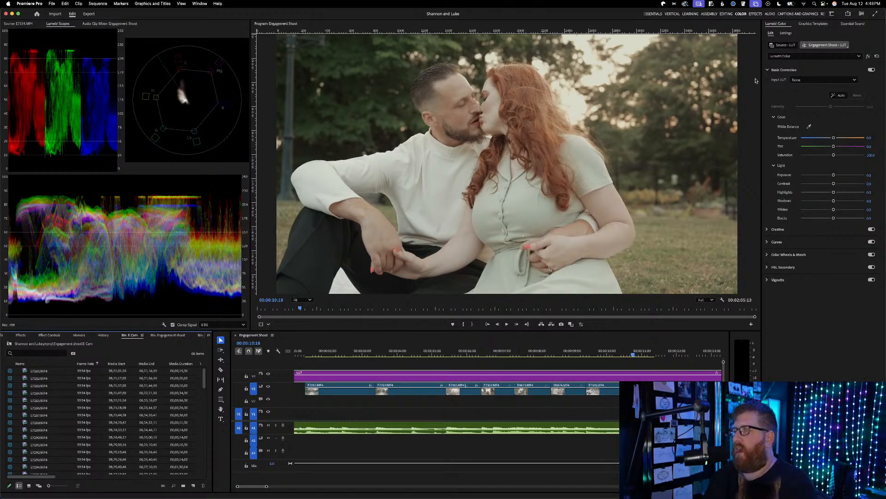
pyautogui.click(48, 335)
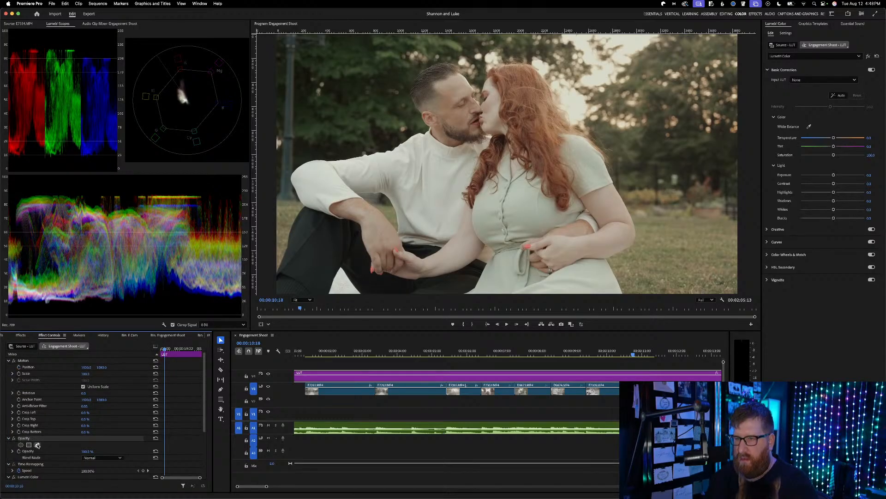
pyautogui.click(37, 444)
pyautogui.click(461, 243)
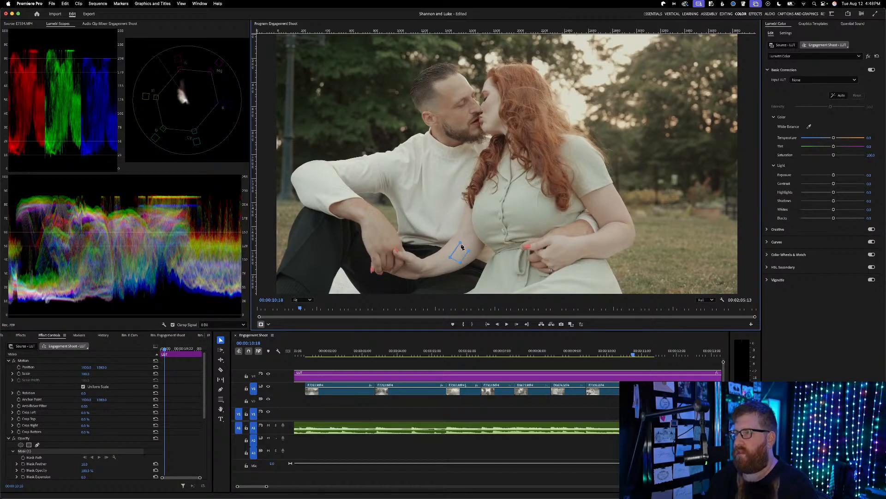
pyautogui.click(460, 244)
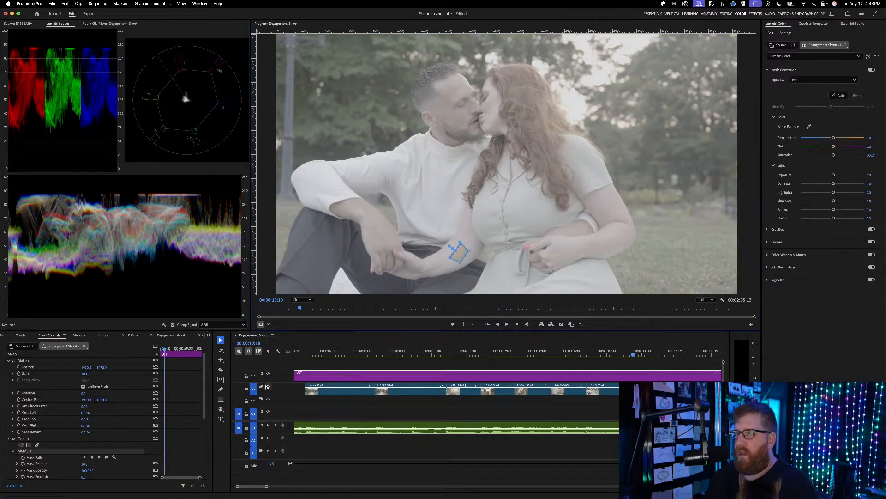
pyautogui.click(268, 374)
pyautogui.click(268, 375)
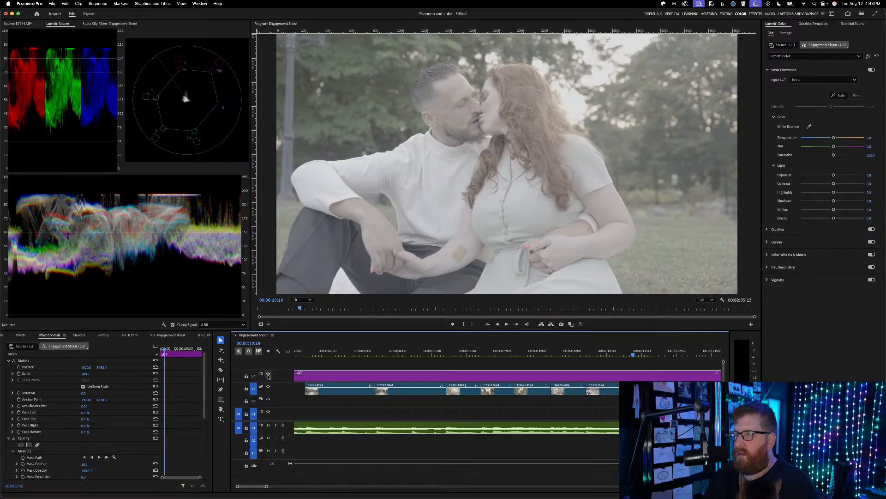
pyautogui.press('super+z')
pyautogui.press('super+z')
pyautogui.press('super+z')
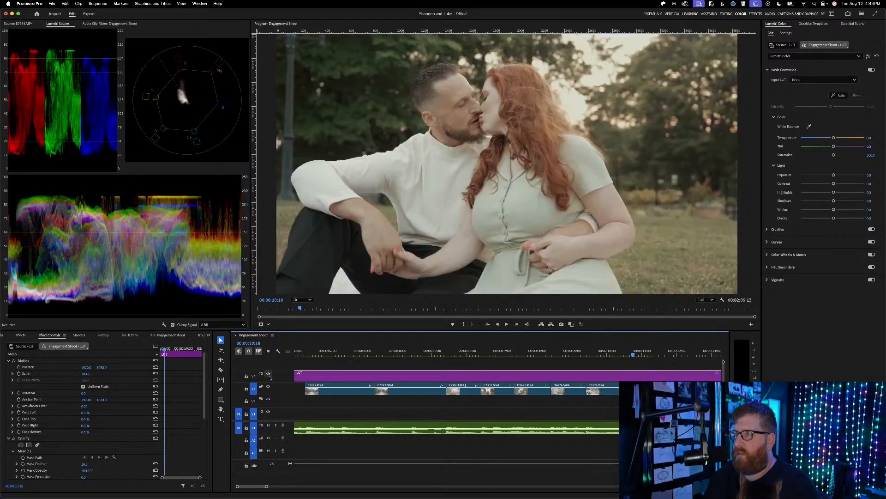
# Select the kiss clip beneath the LUT layer and draw an opacity mask isolating a patch of the woman's forearm skin
pyautogui.press('d')
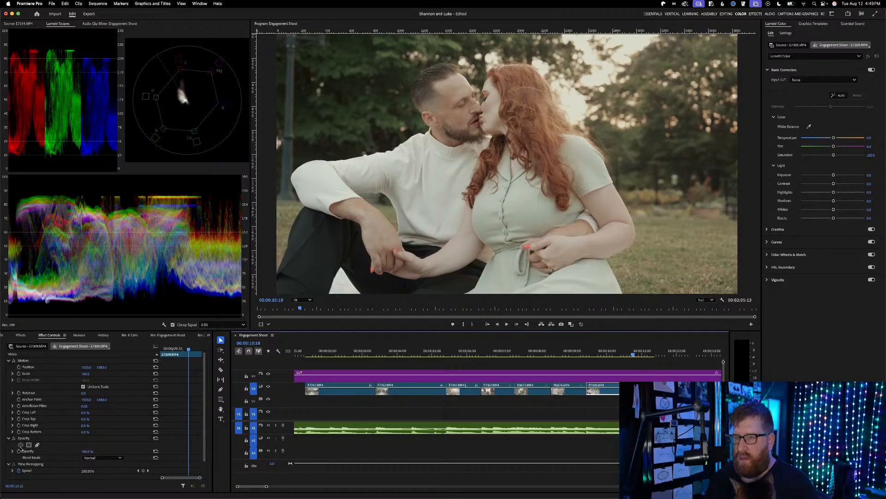
pyautogui.click(28, 445)
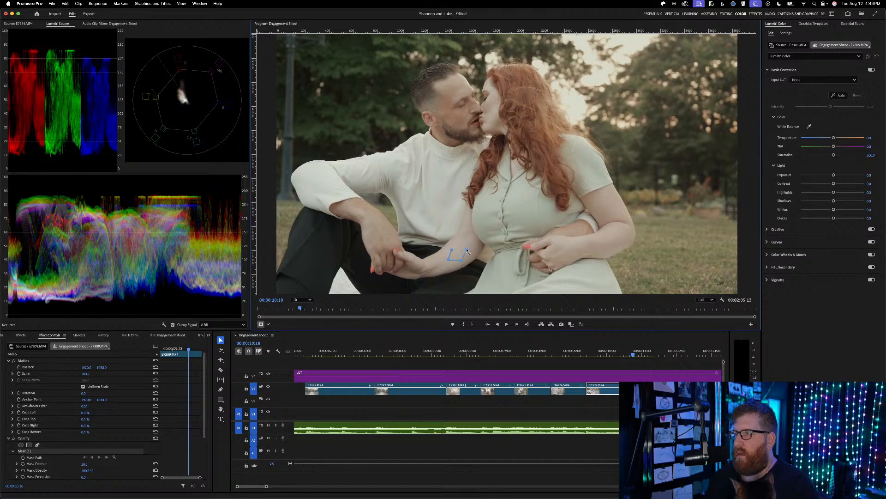
pyautogui.click(451, 250)
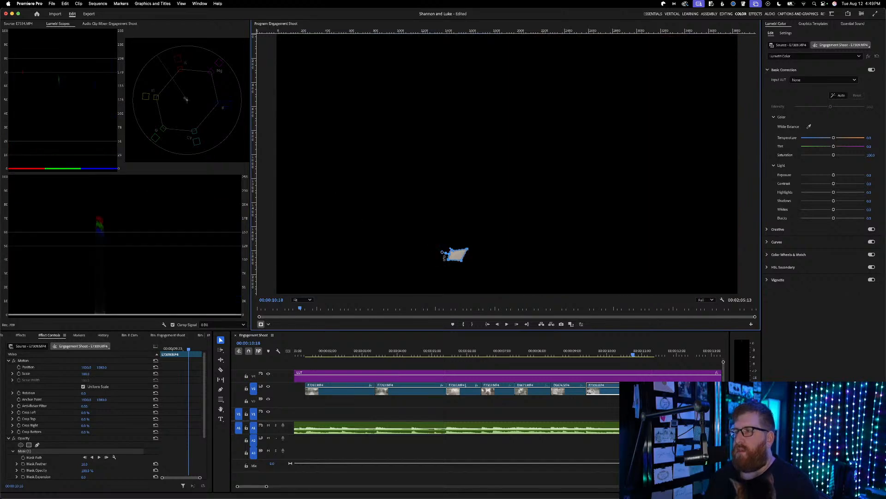
pyautogui.moveTo(467, 249)
pyautogui.mouseDown()
pyautogui.moveTo(479, 237)
pyautogui.moveTo(463, 230)
pyautogui.moveTo(472, 235)
pyautogui.mouseUp()
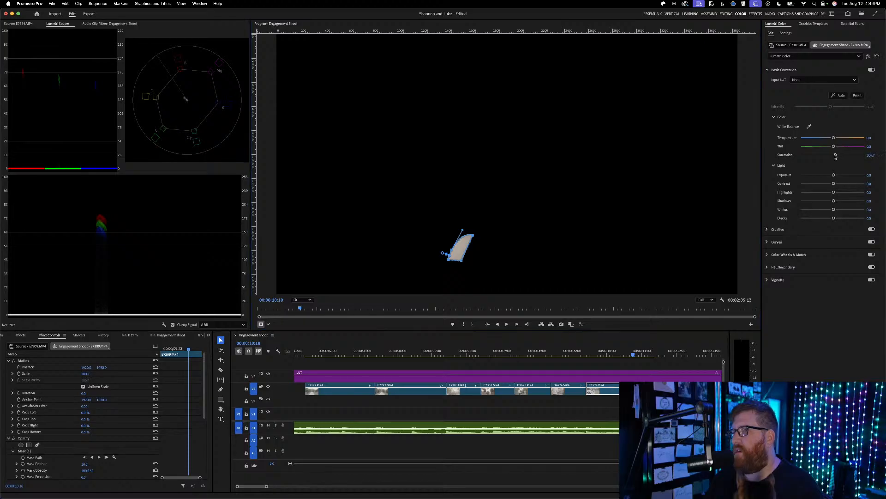
# Raise the kiss clip's saturation and temporarily bypass its opacity mask to compare the isolated skin with the full frame on the scopes
pyautogui.moveTo(834, 155); pyautogui.dragTo(863, 155)
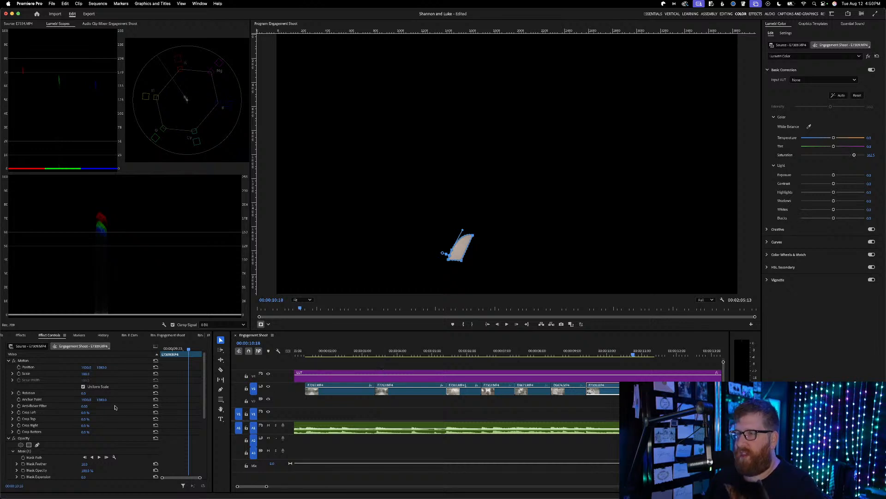
pyautogui.click(14, 438)
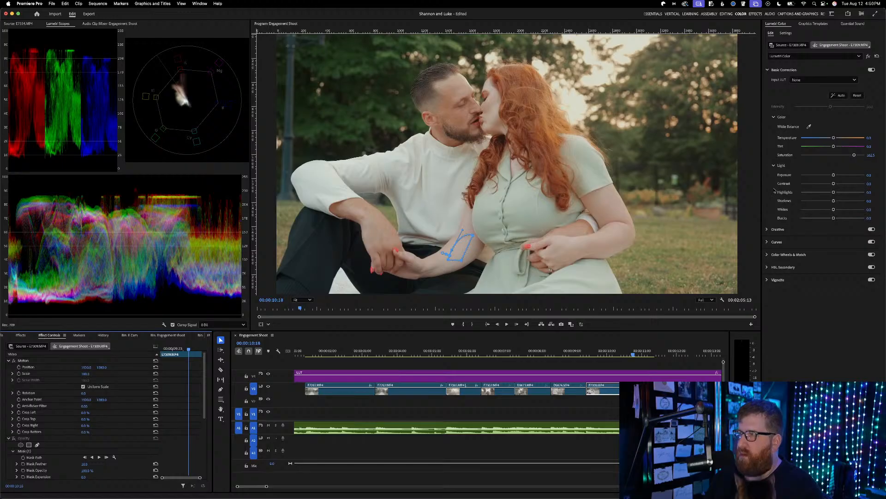
pyautogui.click(14, 438)
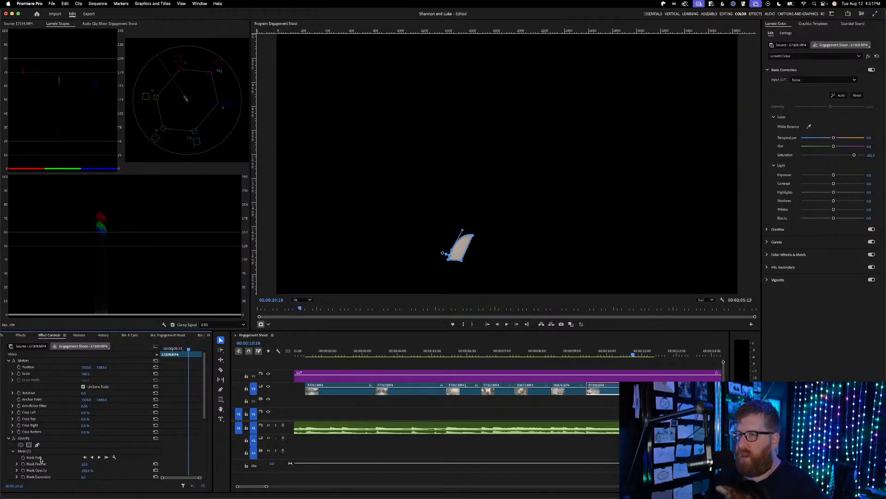
# Delete the opacity mask from the kiss clip and set its saturation back to 100
pyautogui.click(28, 452)
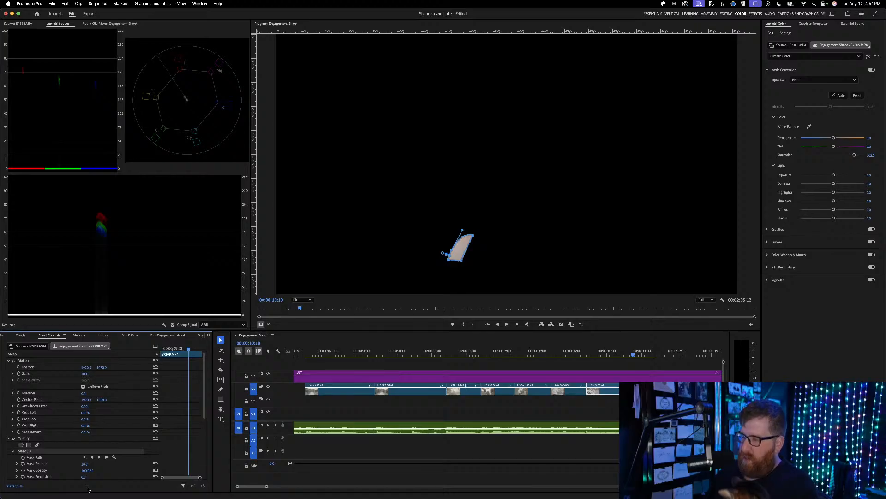
pyautogui.press('Delete')
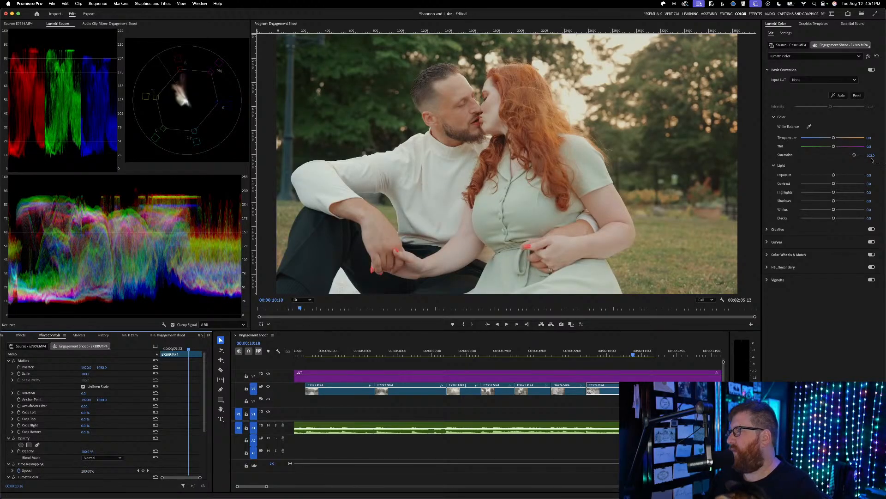
pyautogui.click(873, 155)
pyautogui.write('1')
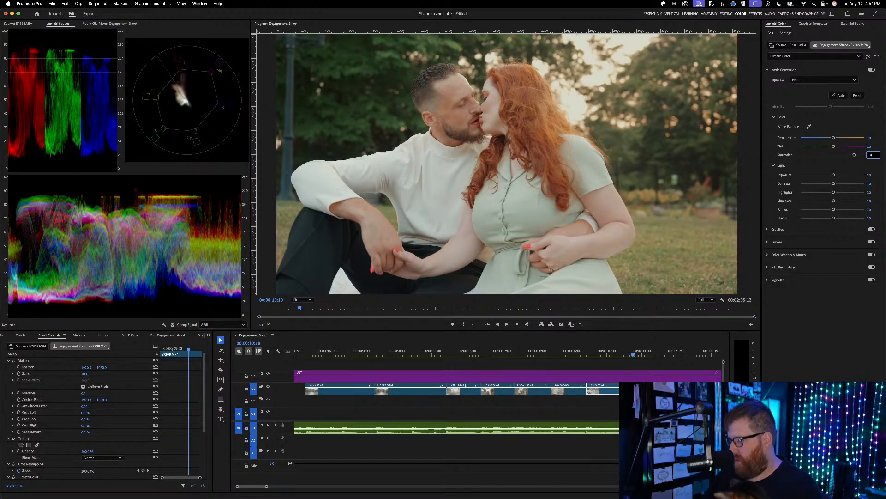
pyautogui.write('00')
pyautogui.press('Return')
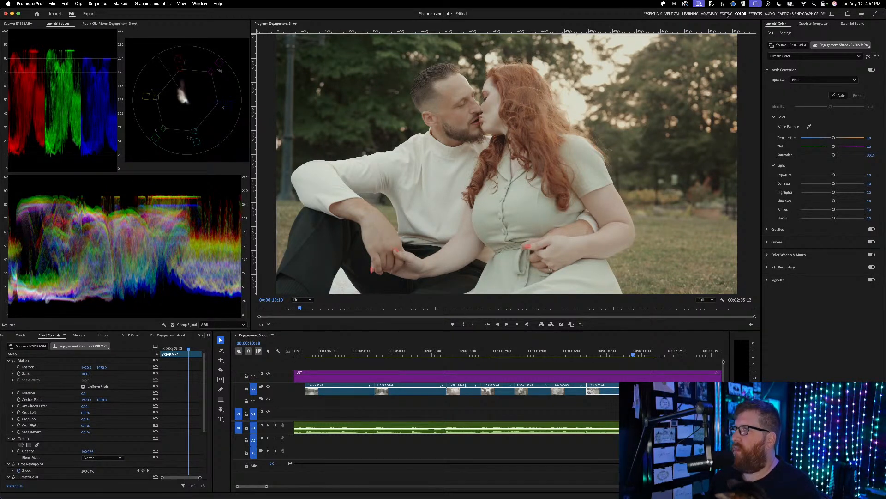
# Return to the Editing workspace, save the project, and show the E Cam bin's clips as thumbnails
pyautogui.click(727, 14)
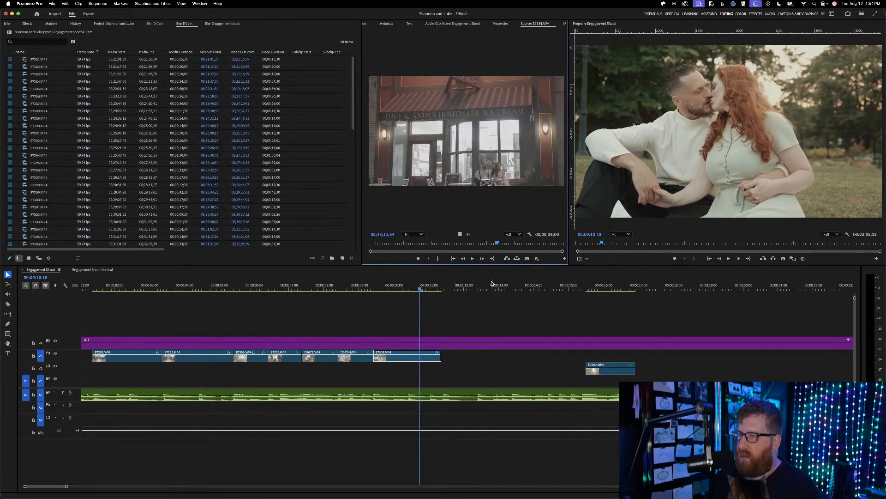
pyautogui.press('super+s')
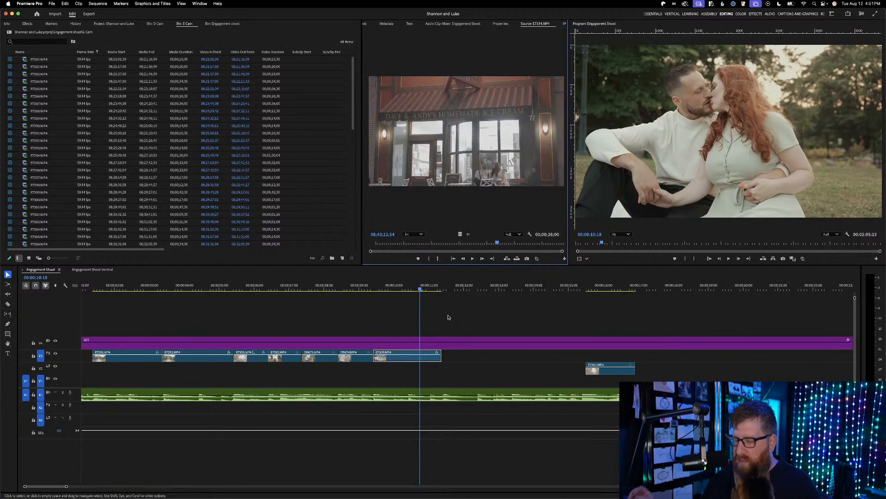
pyautogui.press('super+s')
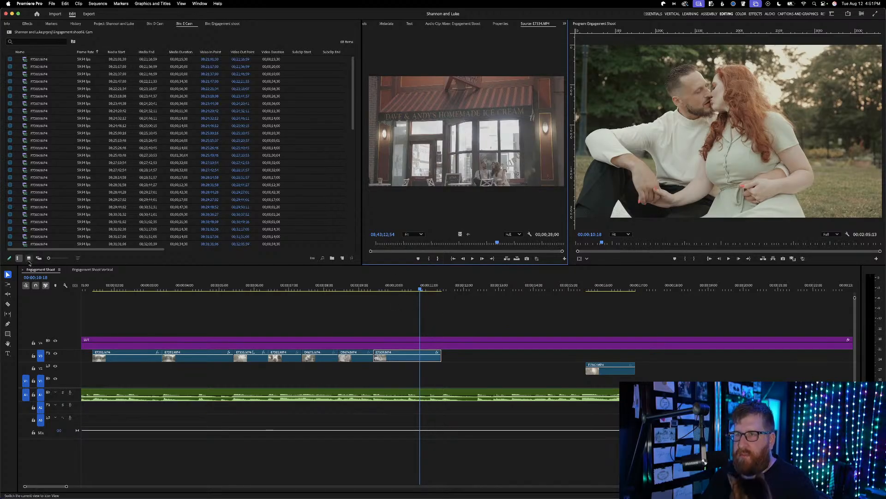
pyautogui.click(28, 258)
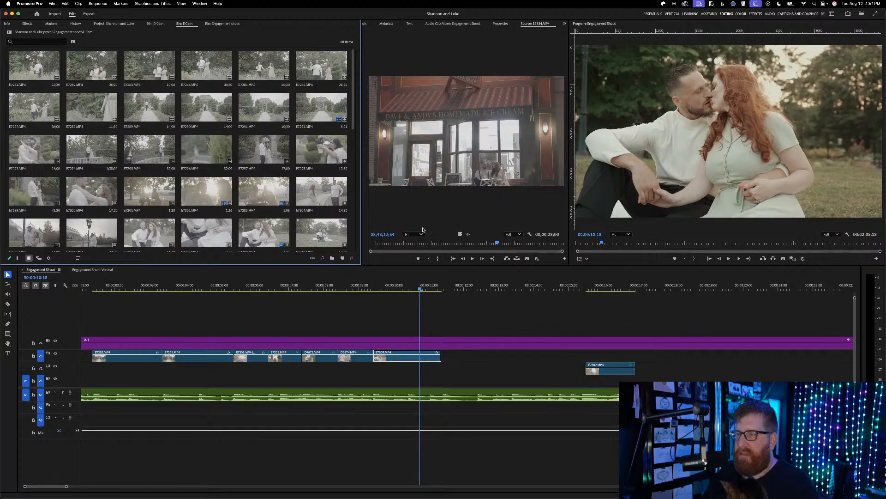
# View the whole sequence and play the music at several points to find a cut point around 00:01:19
pyautogui.click(312, 285)
pyautogui.scroll(-5, 432, 359)
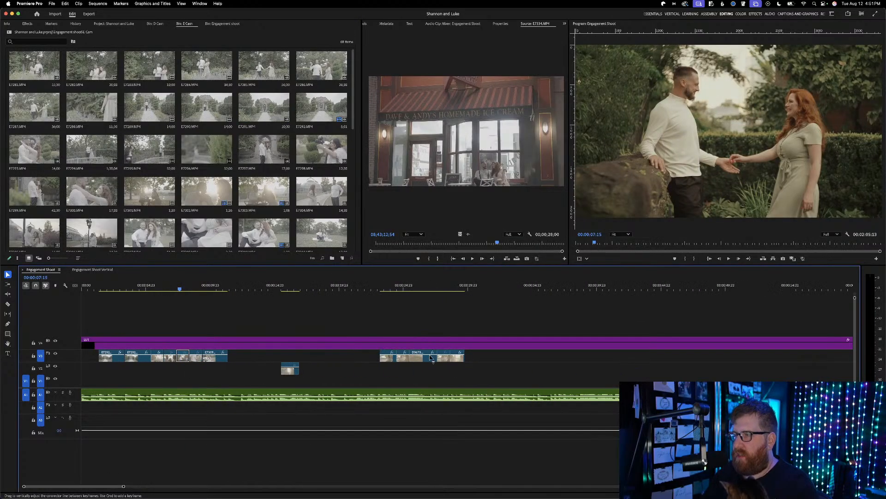
pyautogui.scroll(-4, 419, 333)
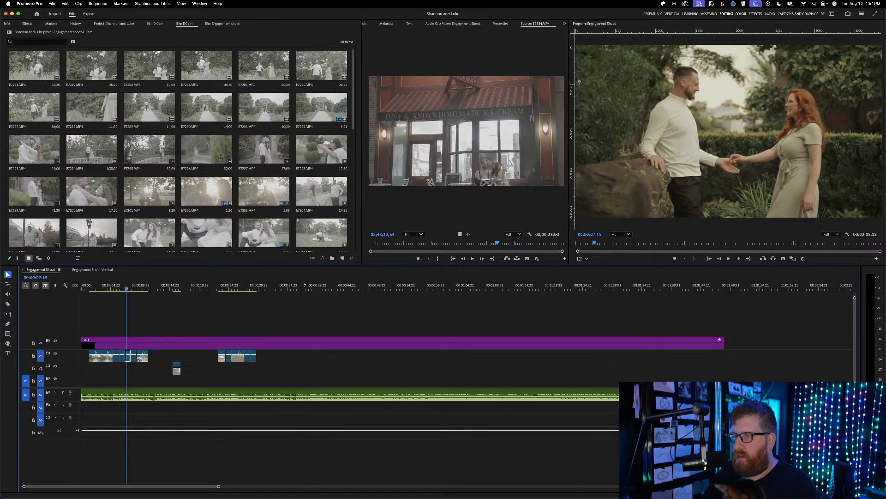
pyautogui.click(288, 287)
pyautogui.press('space')
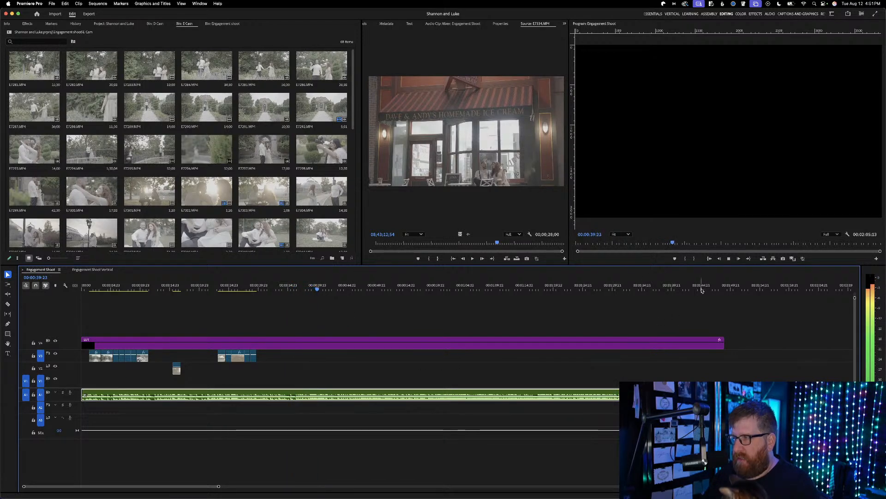
pyautogui.click(719, 287)
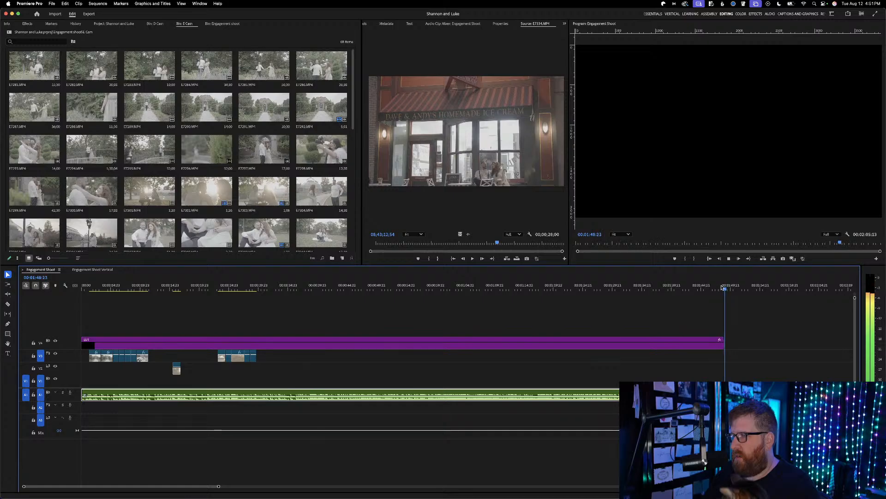
pyautogui.click(665, 288)
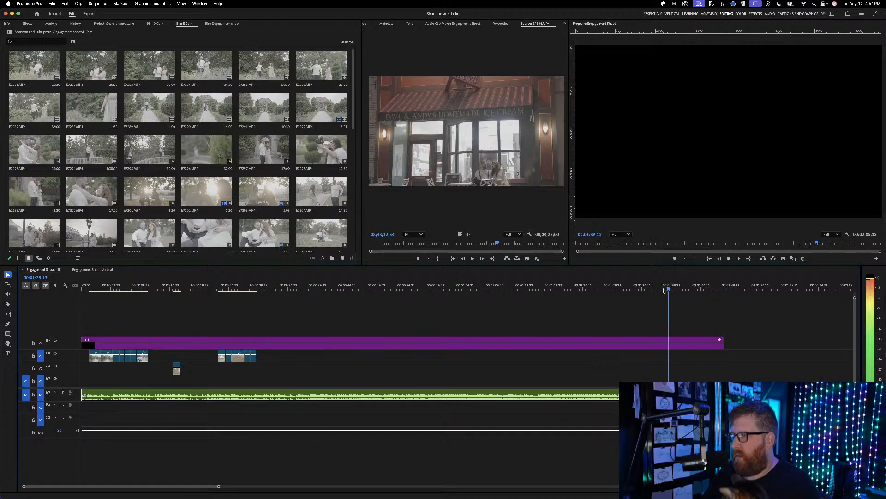
pyautogui.click(556, 290)
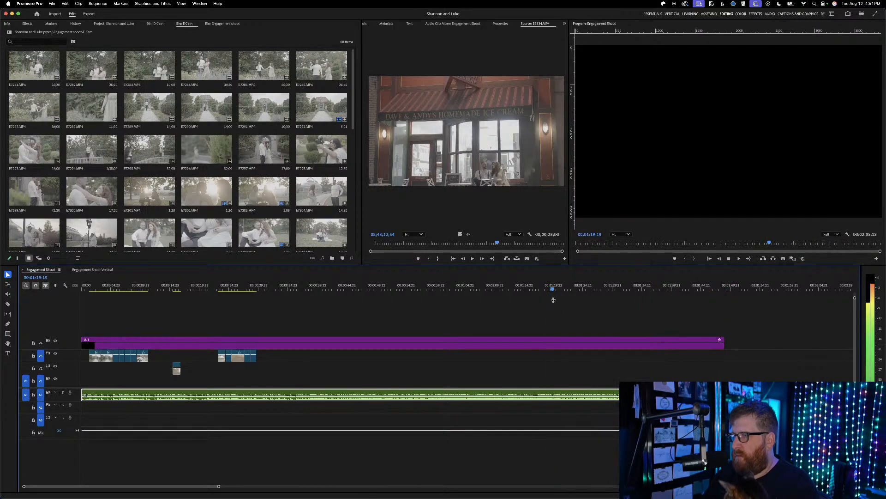
pyautogui.press('space')
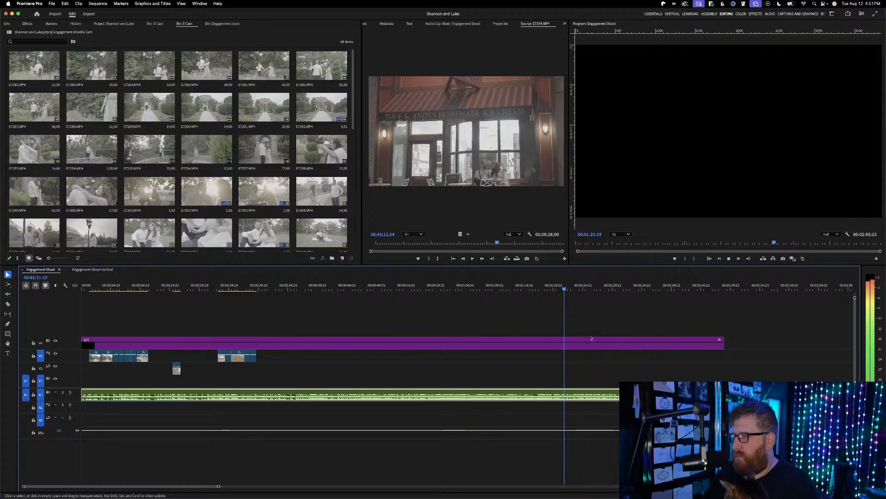
# Replay the music around 00:01:19, split it there, park at 00:00:38:02, and save the project
pyautogui.click(527, 289)
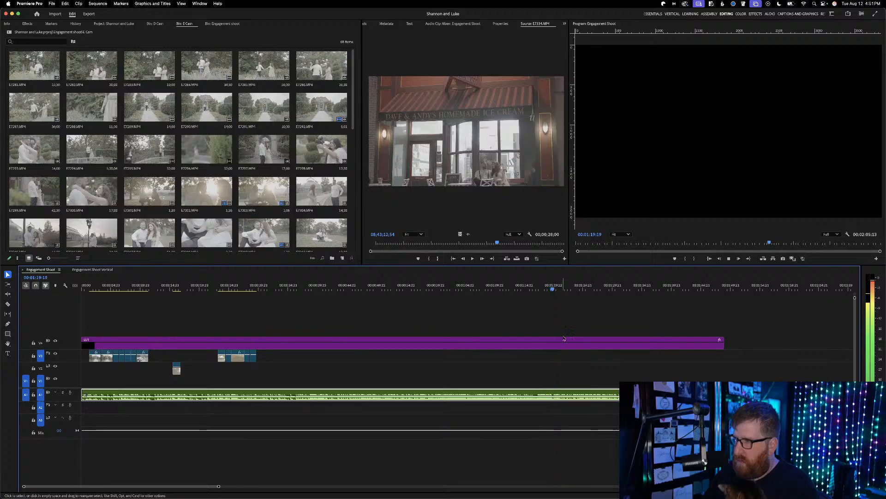
pyautogui.press('c')
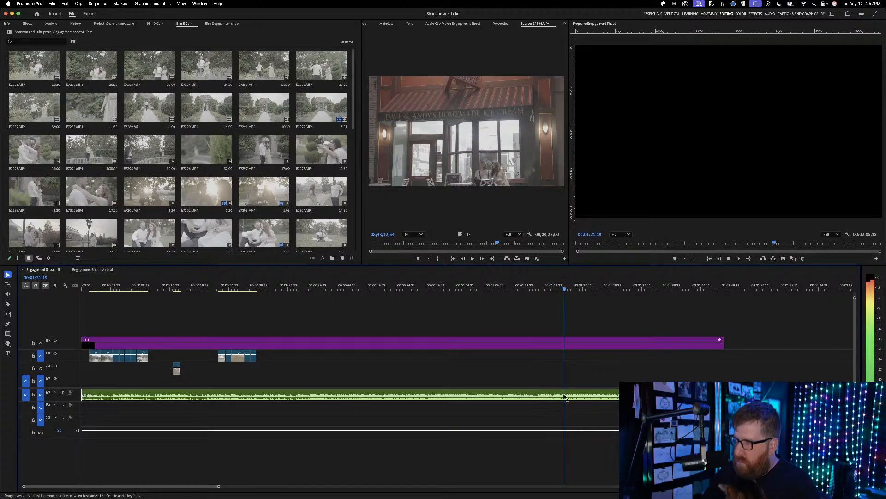
pyautogui.press('space')
pyautogui.click(554, 393)
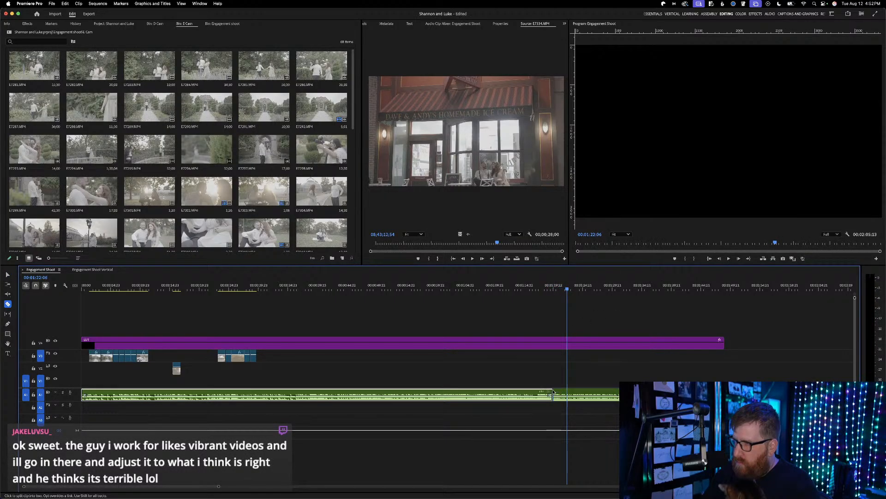
pyautogui.click(306, 288)
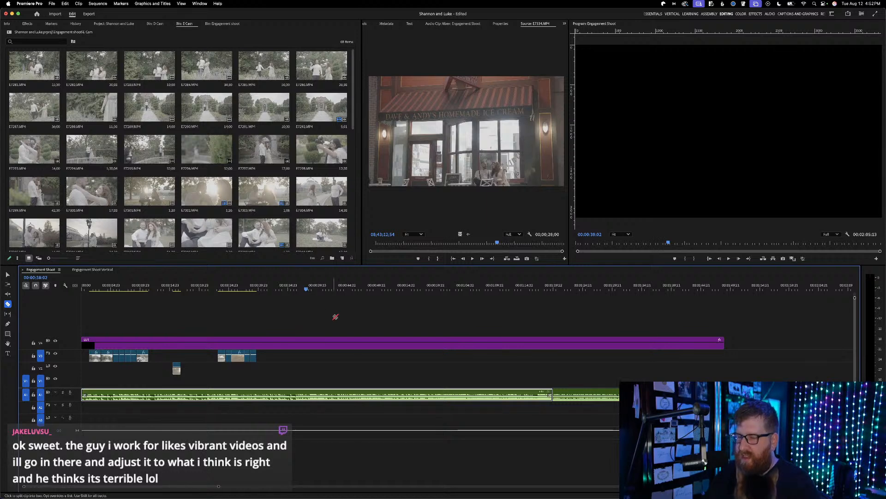
pyautogui.press('super+s')
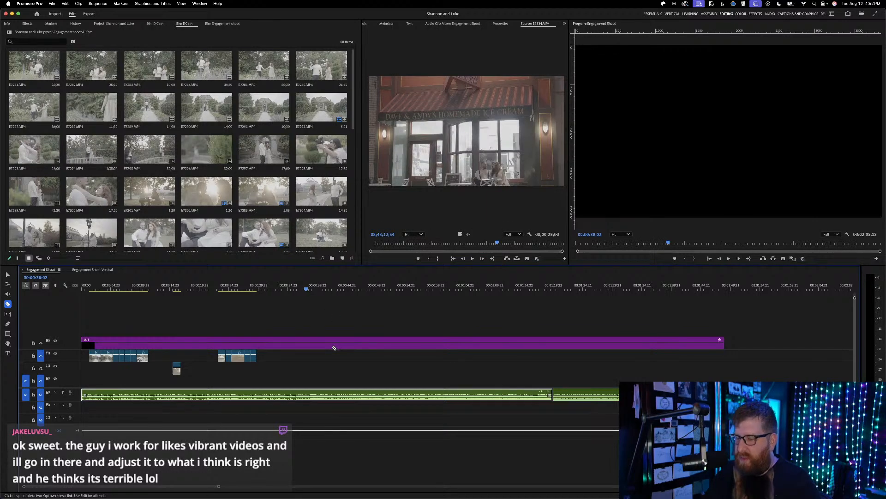
# Listen to the music from about 00:00:38, trim the first section's end back to about 00:01:05, and save the project
pyautogui.press('v')
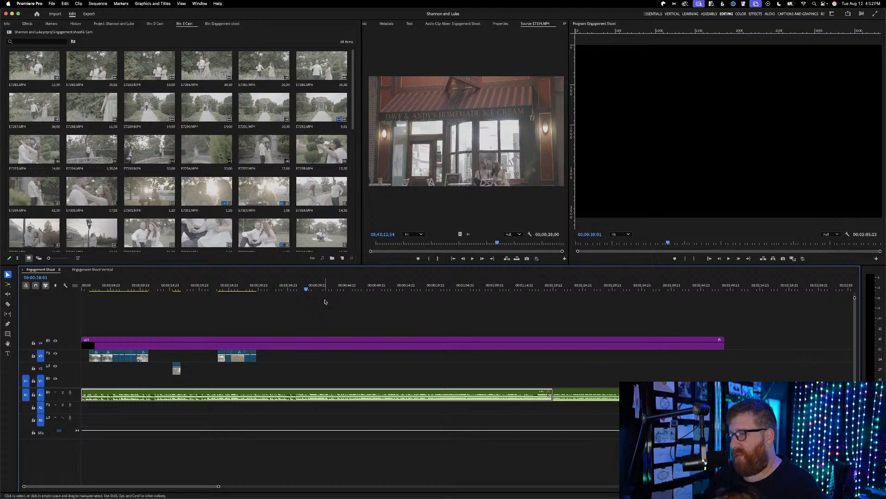
pyautogui.press('space')
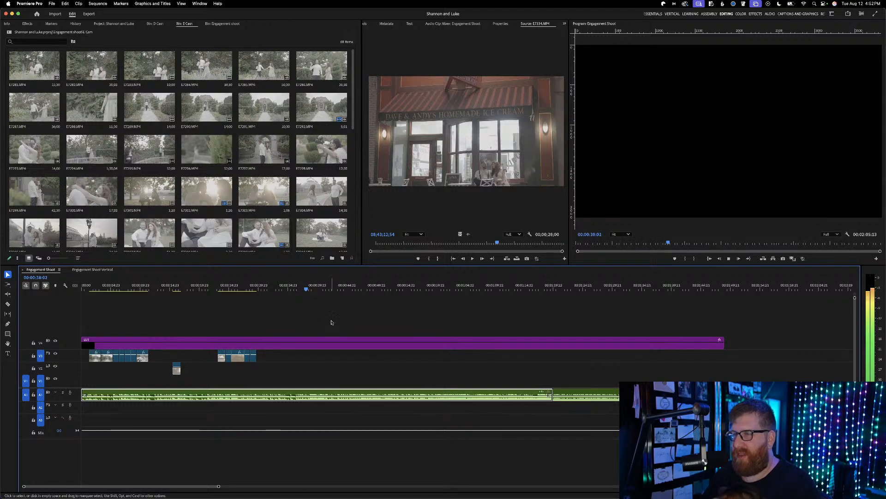
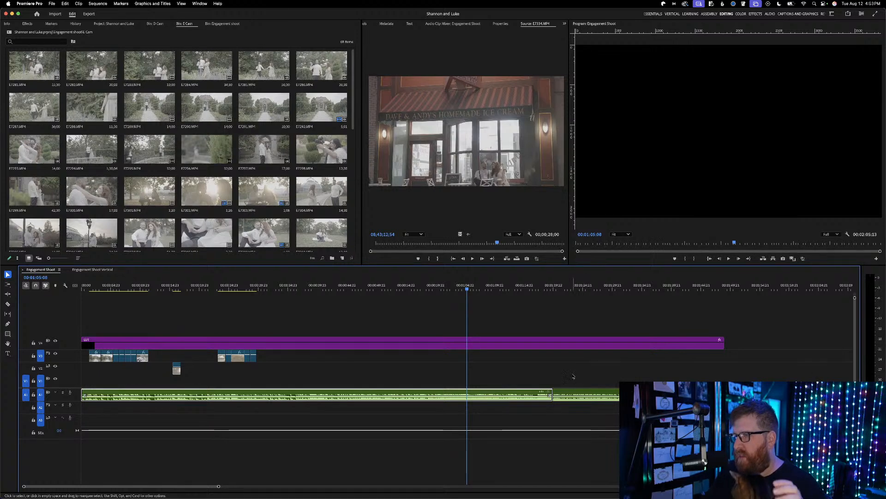
pyautogui.moveTo(552, 394); pyautogui.dragTo(464, 393)
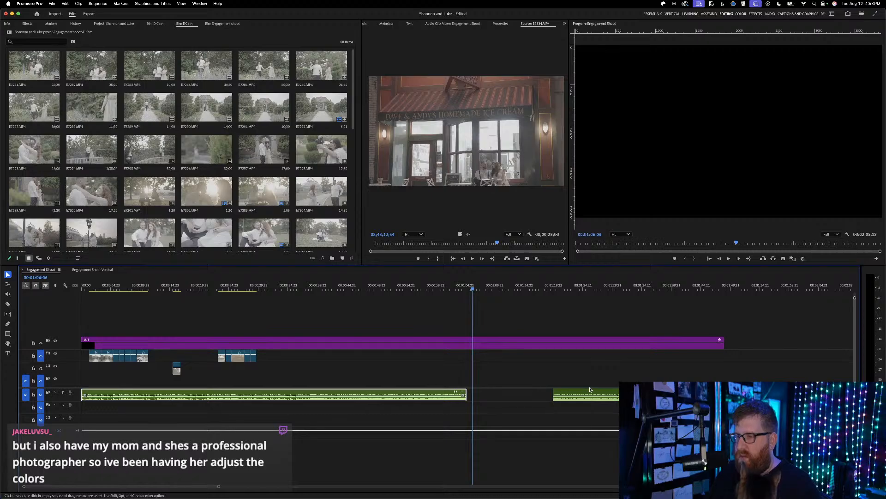
pyautogui.click(528, 373)
pyautogui.press('super+s')
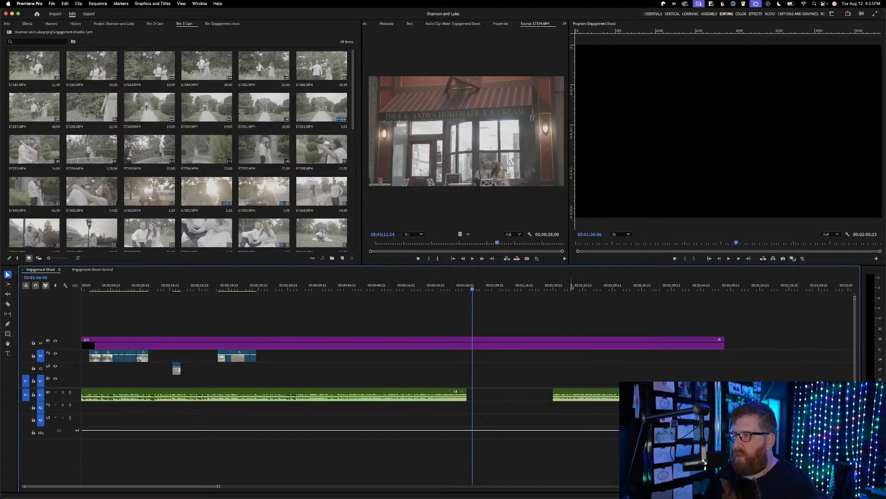
# Extend the LUT adjustment layer's end to about 00:02:04 and play the second music section from about 00:01:43
pyautogui.click(685, 285)
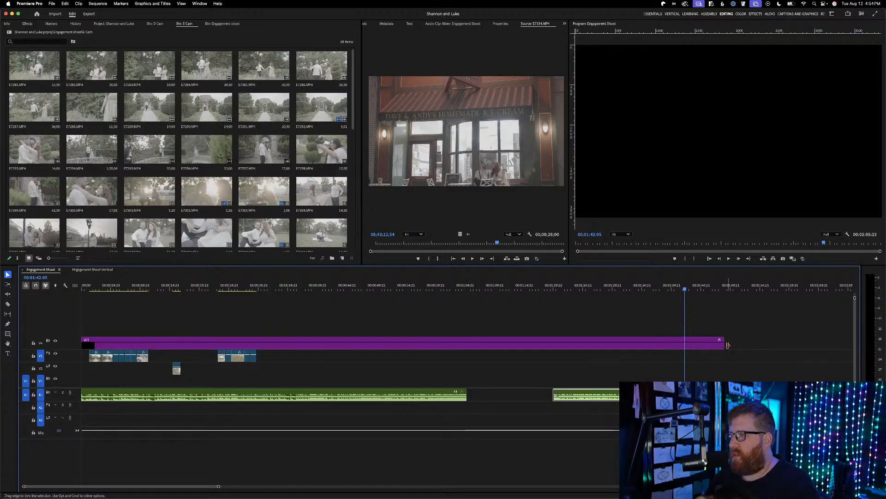
pyautogui.moveTo(728, 345); pyautogui.dragTo(815, 345)
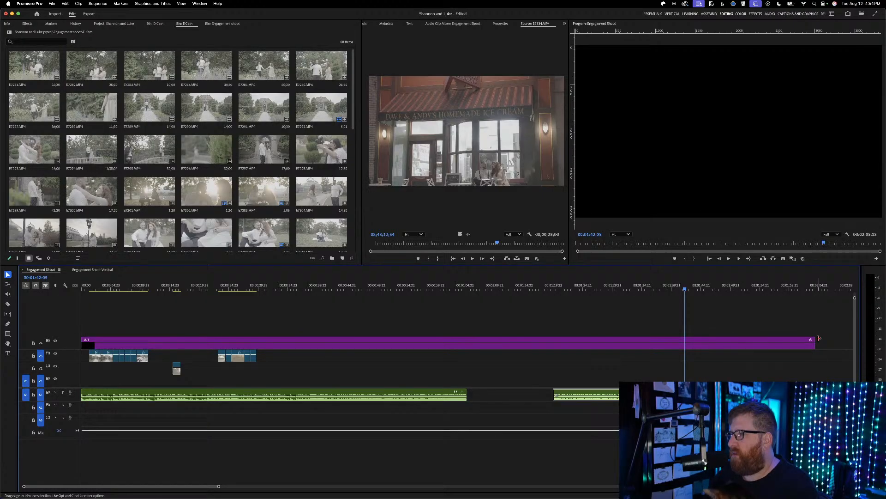
pyautogui.click(702, 286)
pyautogui.moveTo(702, 285); pyautogui.dragTo(688, 286)
pyautogui.press('space')
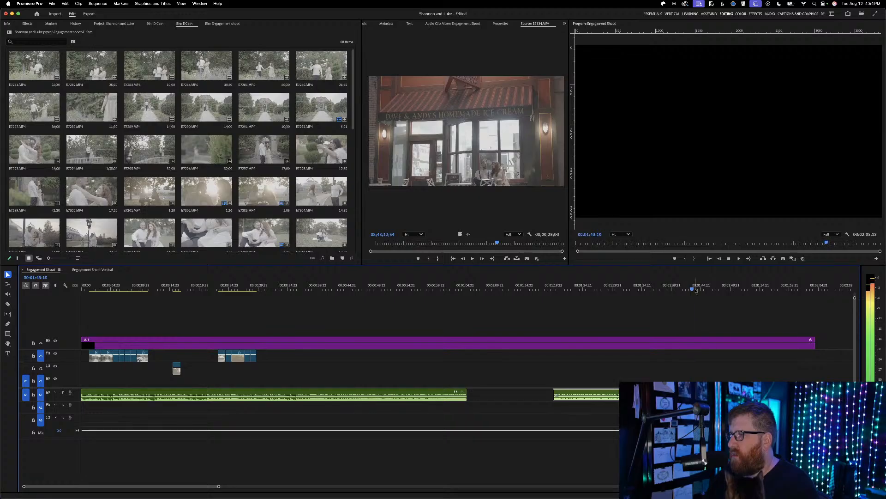
# Play the second music section from about 00:01:38, and the first section from about 00:00:36 to its end
pyautogui.click(659, 288)
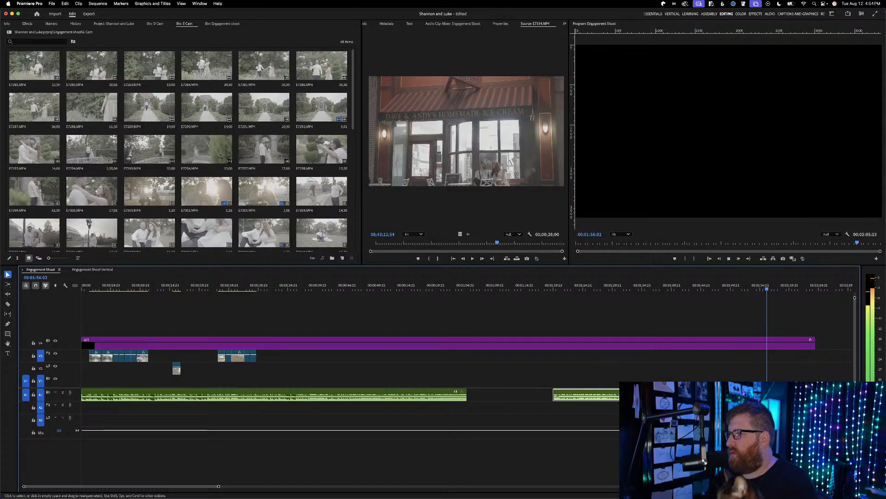
pyautogui.press('space')
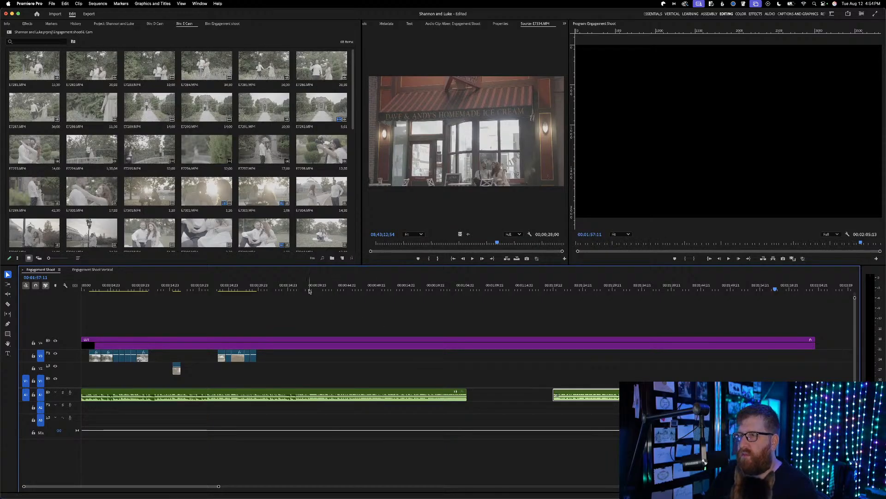
pyautogui.click(293, 287)
pyautogui.press('space')
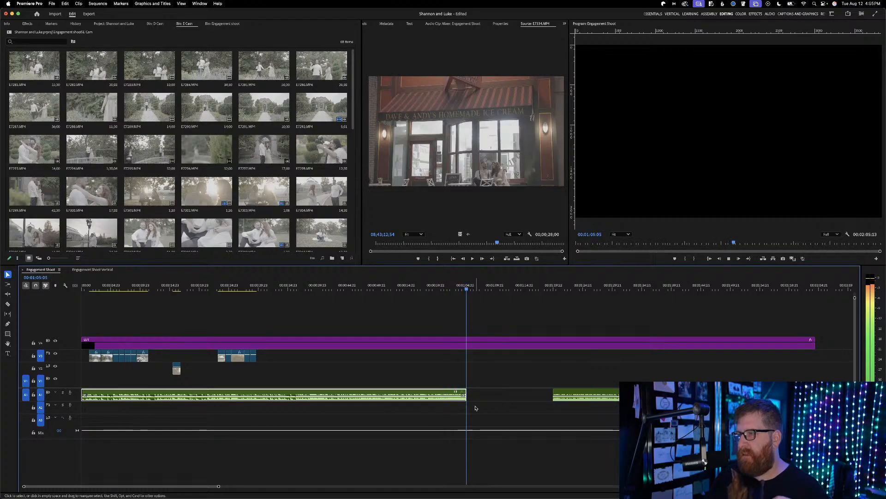
# Undo the LUT adjustment layer extension, the first music section's trim, and the split around 00:01:19
pyautogui.press('super+z')
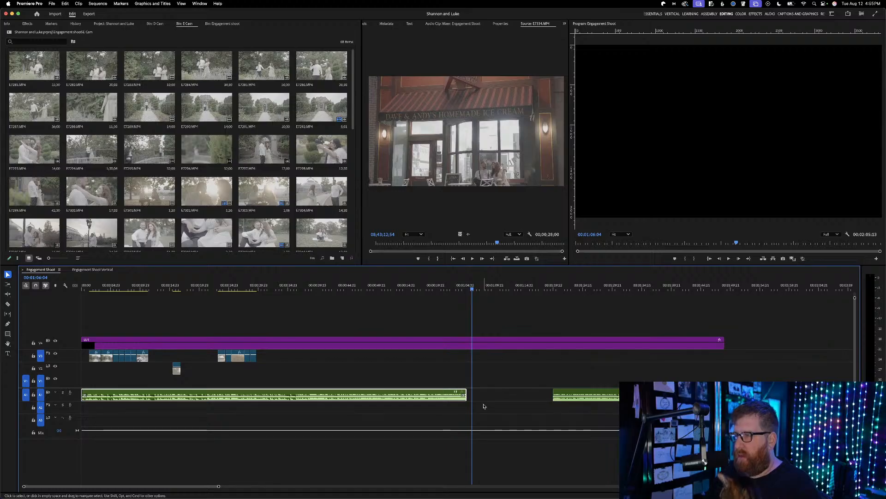
pyautogui.press('super+z')
pyautogui.press('super+z')
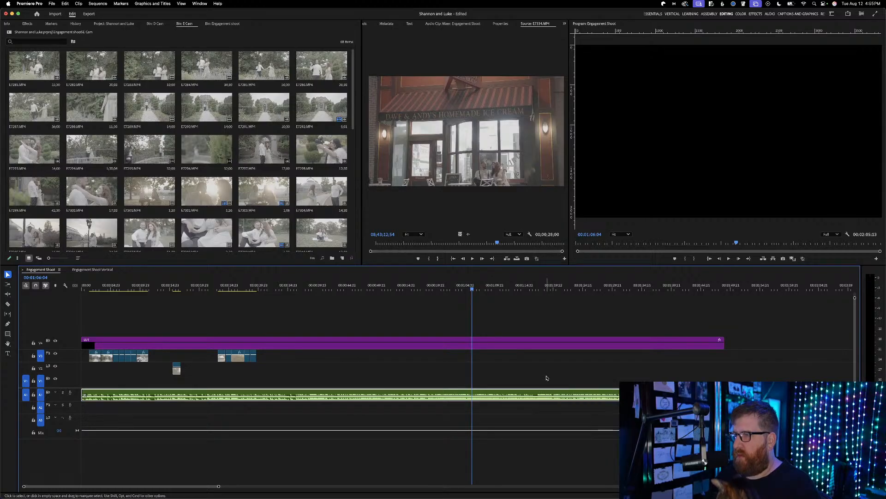
# Replay the music around 00:01:19 to find the beat and split the track there
pyautogui.press('space')
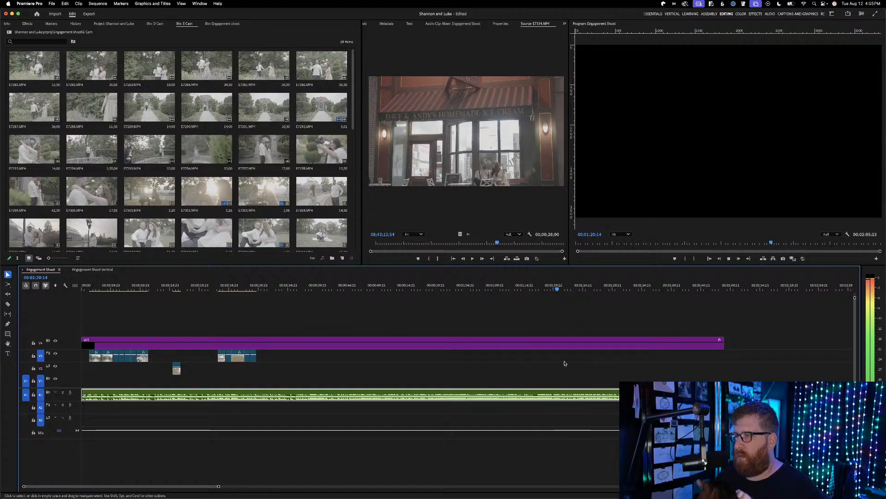
pyautogui.click(550, 286)
pyautogui.press('space')
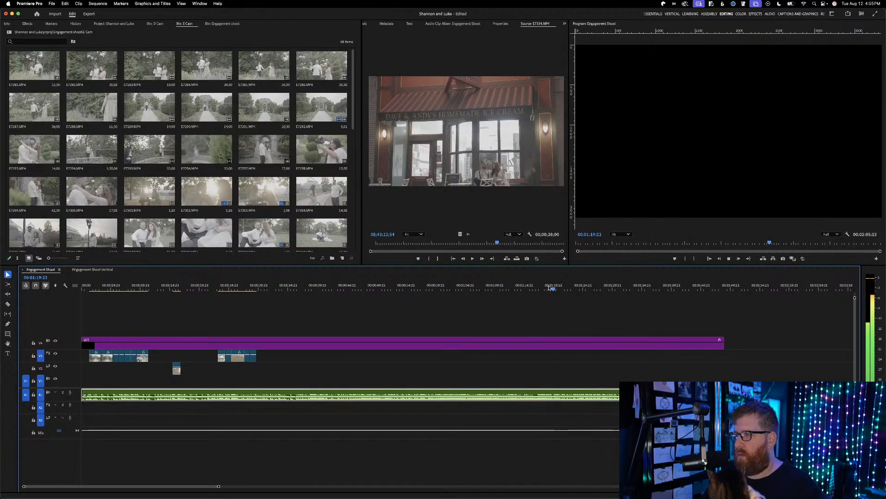
pyautogui.click(549, 286)
pyautogui.press('space')
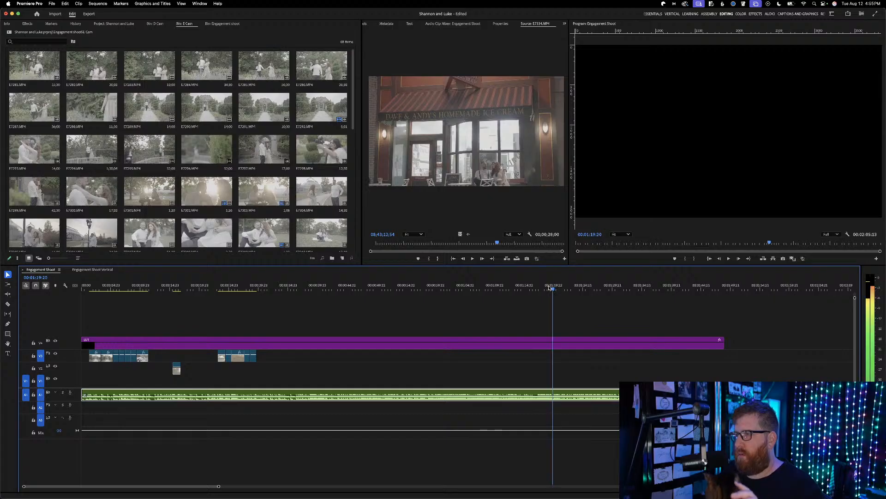
pyautogui.click(549, 286)
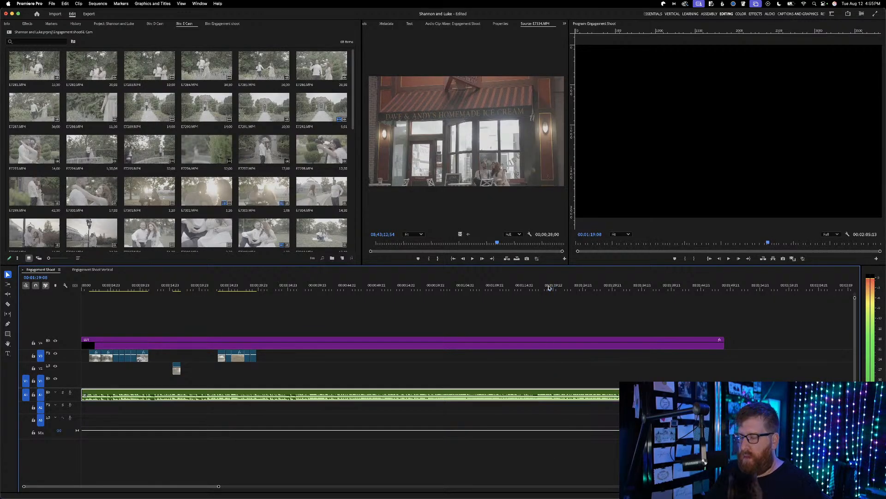
pyautogui.press('c')
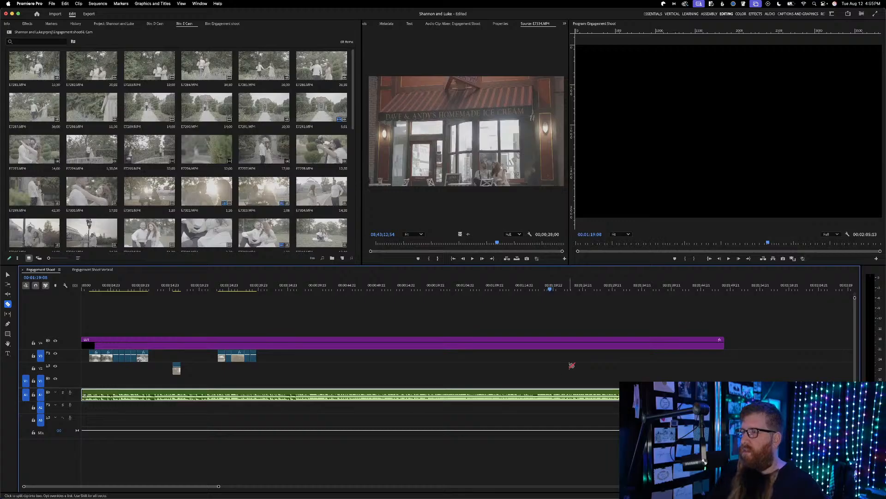
pyautogui.click(554, 393)
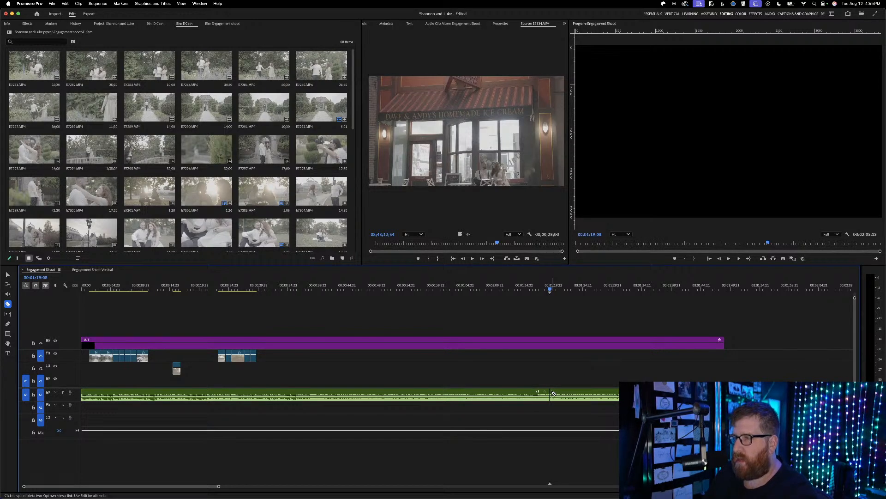
pyautogui.press('v')
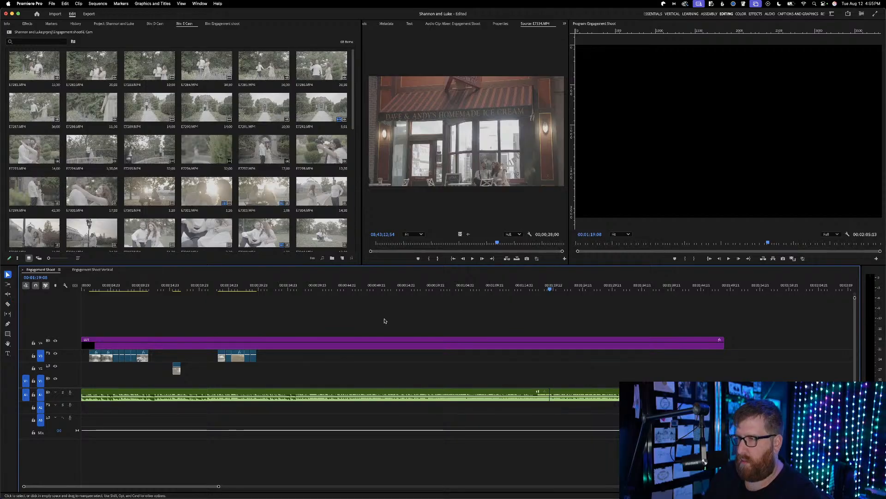
# Listen to the first music section from about 00:00:36 and again from about 00:00:22 to find a join point
pyautogui.moveTo(358, 289); pyautogui.dragTo(294, 291)
pyautogui.press('space')
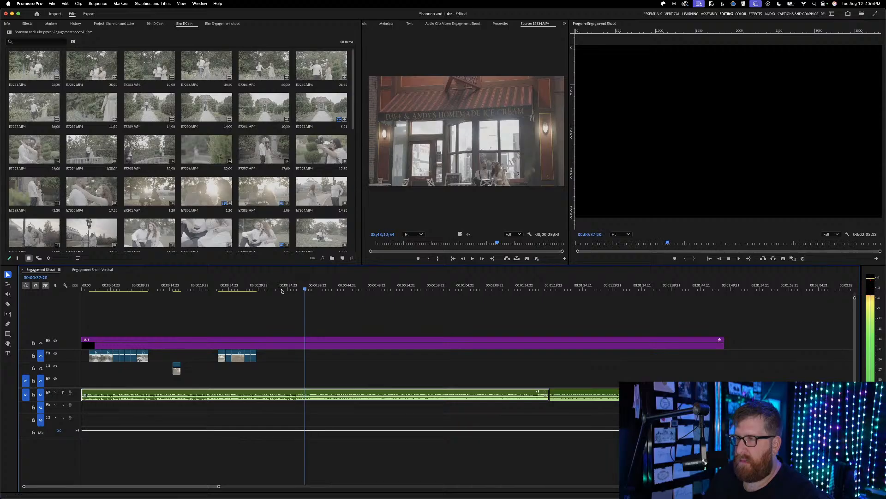
pyautogui.press('space')
pyautogui.click(214, 287)
pyautogui.press('space')
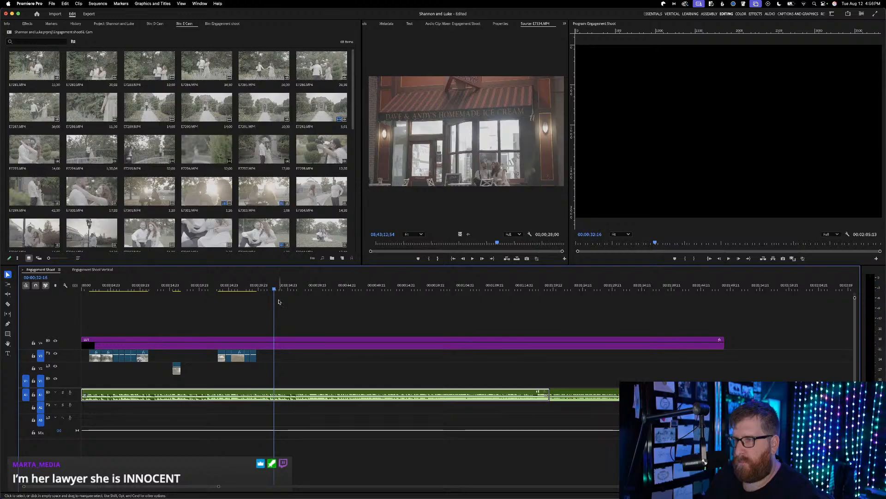
# Find the beat at 00:00:31:09 and move the second music section to start there, overwriting the first section
pyautogui.moveTo(254, 287); pyautogui.dragTo(259, 287)
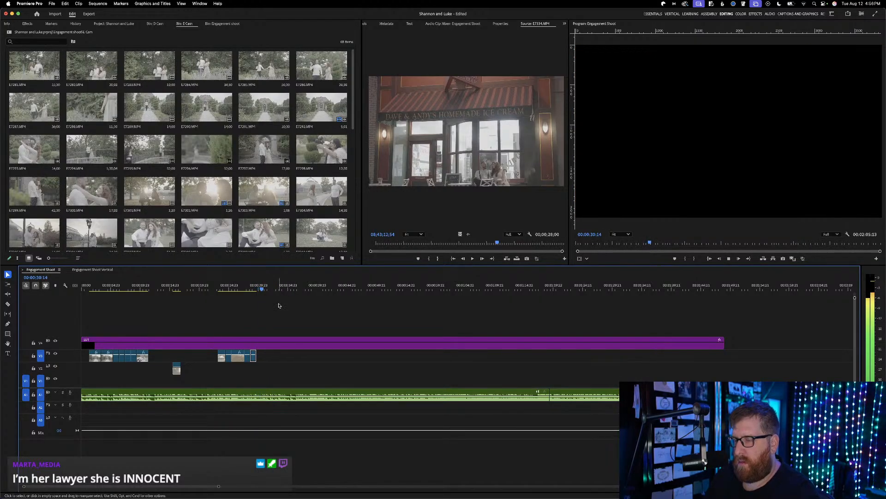
pyautogui.press('space')
pyautogui.press('Left')
pyautogui.press('Left')
pyautogui.press('Left')
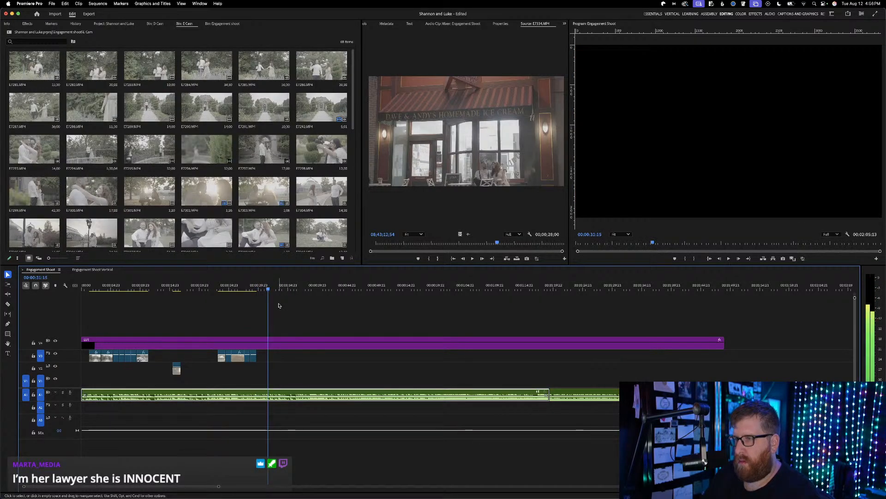
pyautogui.press('Left')
pyautogui.press('Left')
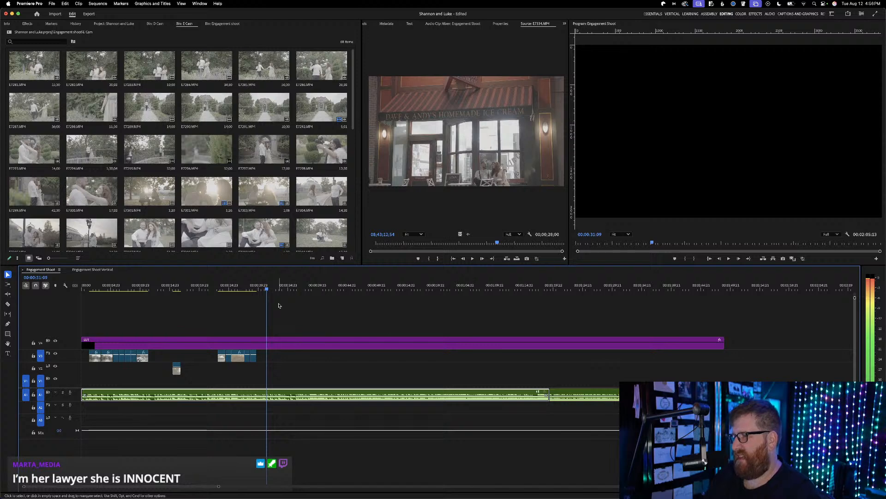
pyautogui.moveTo(609, 397); pyautogui.dragTo(323, 394)
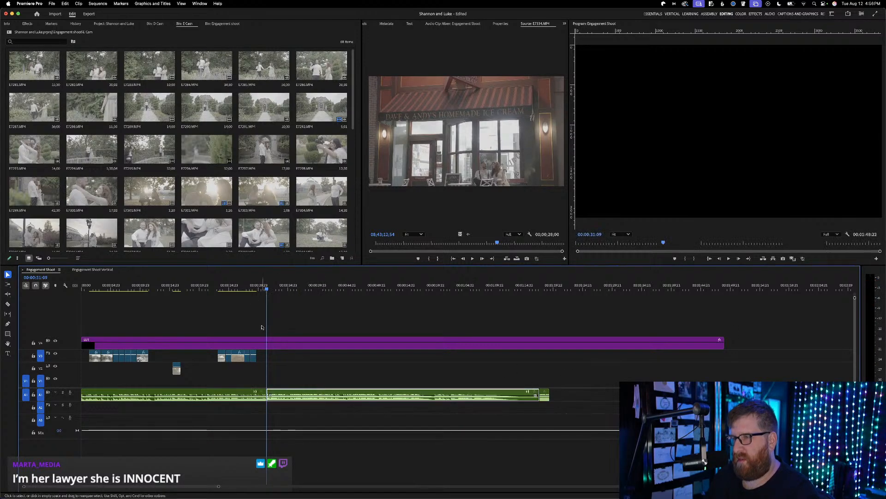
# Play the new music join and roll the cut between the two sections forward to about 00:00:32
pyautogui.click(256, 289)
pyautogui.press('space')
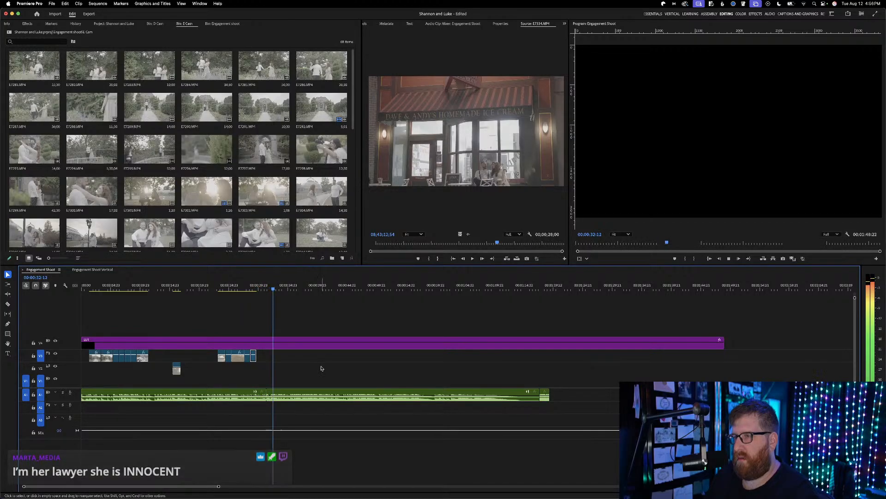
pyautogui.press('space')
pyautogui.click(295, 396)
pyautogui.scroll(3, 277, 377)
pyautogui.scroll(5, 277, 377)
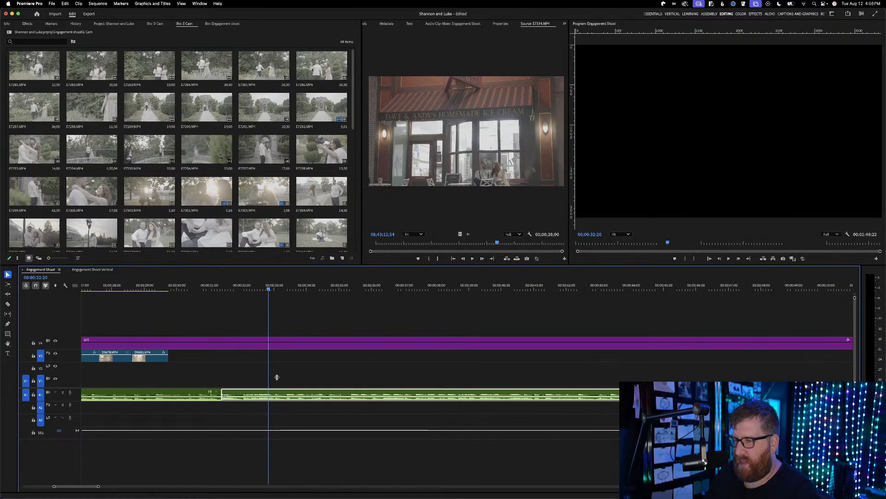
pyautogui.hscroll(-2, 277, 378)
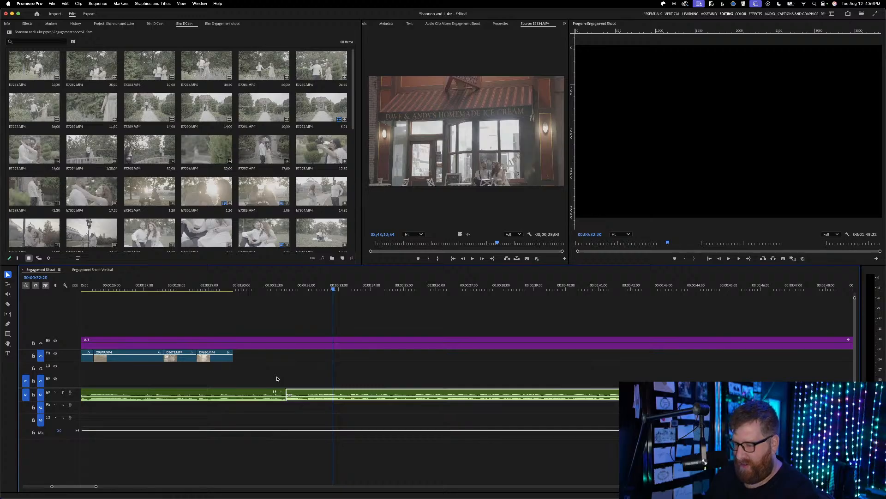
pyautogui.press('n')
pyautogui.moveTo(287, 389); pyautogui.dragTo(307, 391)
# Replay the join from about 00:00:30:14 and move the second music section about one frame earlier
pyautogui.click(261, 282)
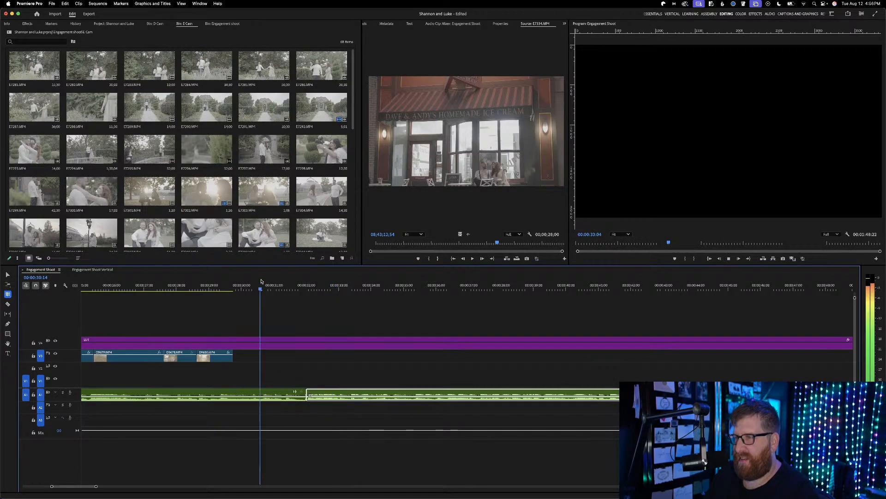
pyautogui.press('space')
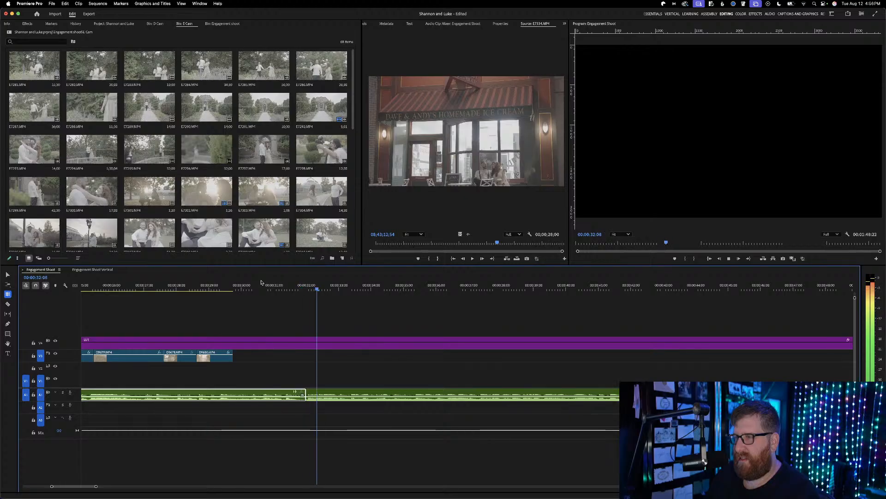
pyautogui.scroll(5, 293, 373)
pyautogui.press('space')
pyautogui.click(387, 394)
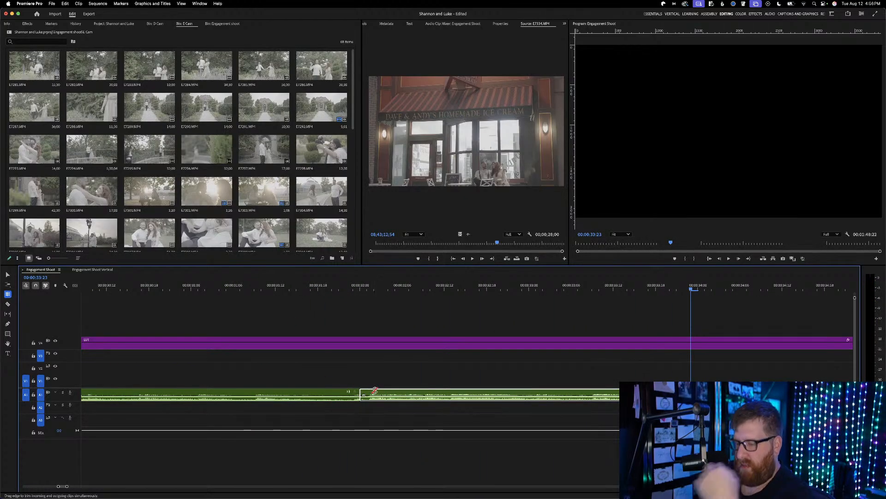
pyautogui.press('v')
pyautogui.moveTo(380, 395); pyautogui.dragTo(375, 395)
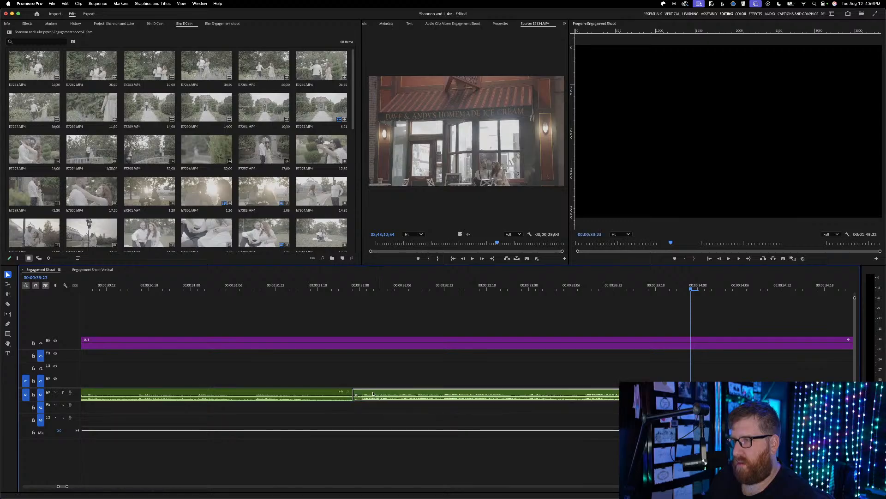
# Replay the music join around 00:00:32 from shortly before the cut to check the transition
pyautogui.click(244, 286)
pyautogui.press('space')
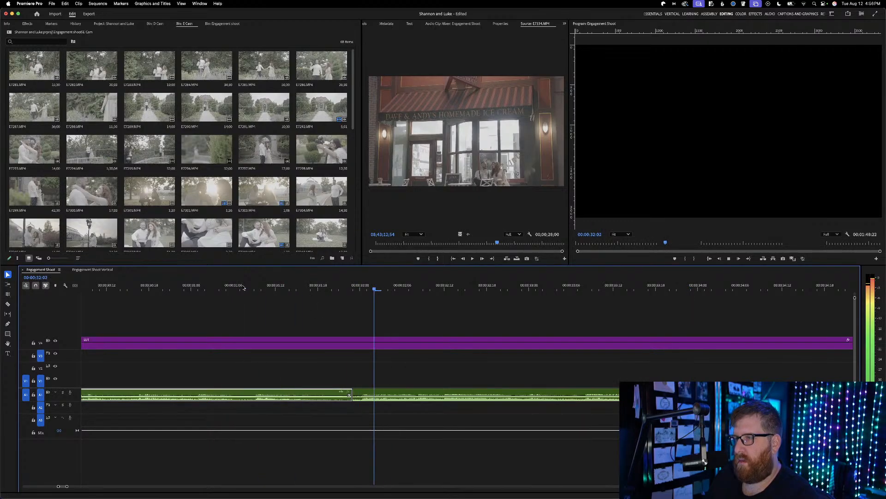
pyautogui.scroll(-5, 253, 352)
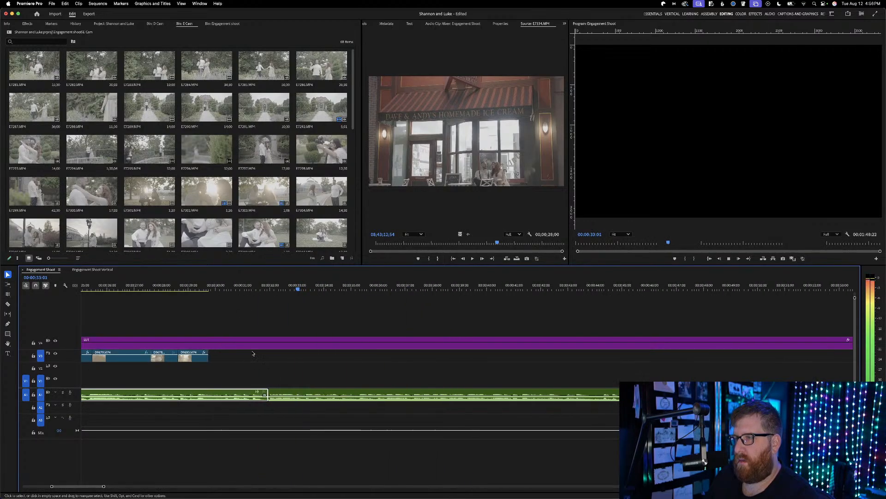
pyautogui.click(268, 395)
pyautogui.click(234, 286)
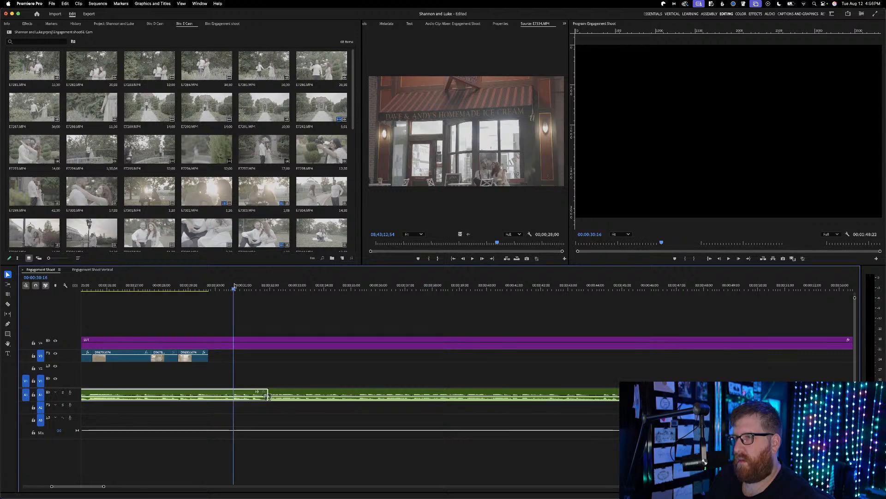
pyautogui.press('space')
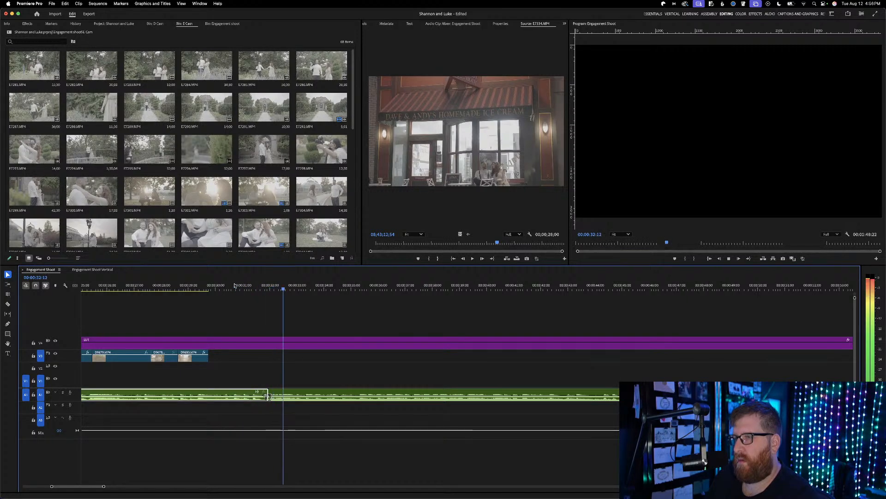
# Delete the leftover music piece after the second section and trim the LUT adjustment layer's end to the music's end
pyautogui.scroll(-6, 285, 373)
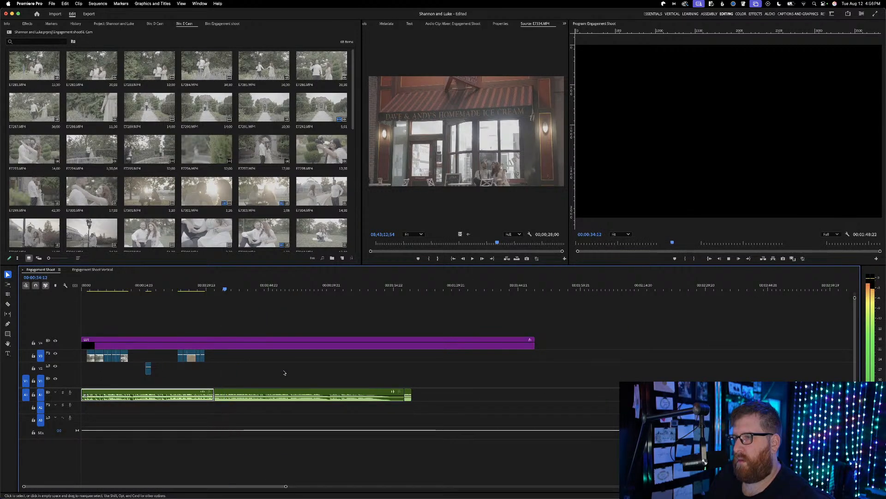
pyautogui.scroll(-1, 407, 385)
pyautogui.click(382, 394)
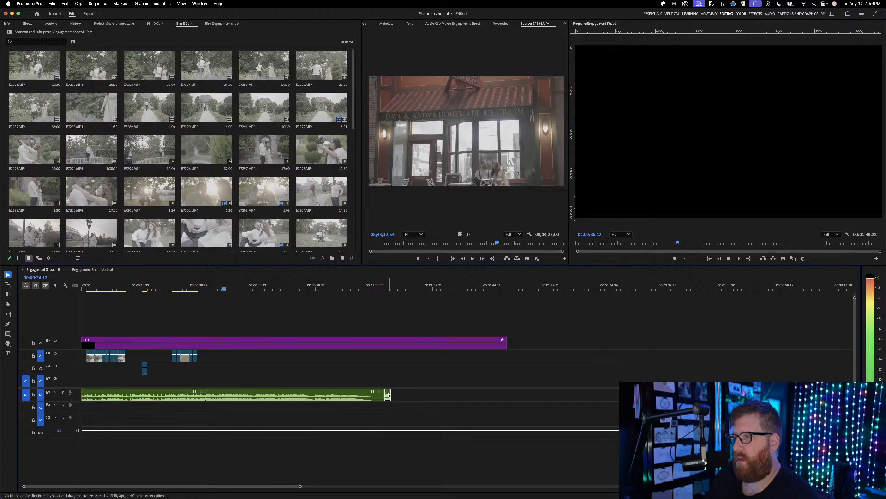
pyautogui.click(388, 395)
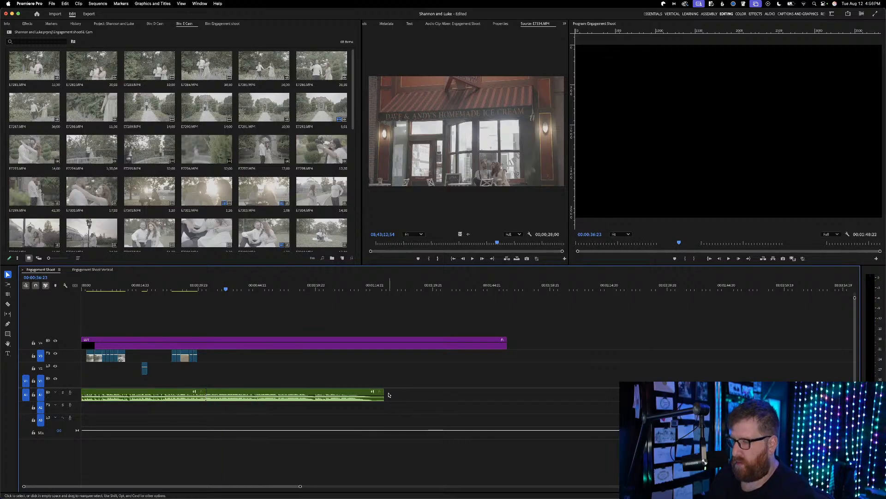
pyautogui.moveTo(507, 344); pyautogui.dragTo(384, 354)
# Play the sequence from just before the end of the first group of shots, at about 00:00:11
pyautogui.scroll(5, 369, 360)
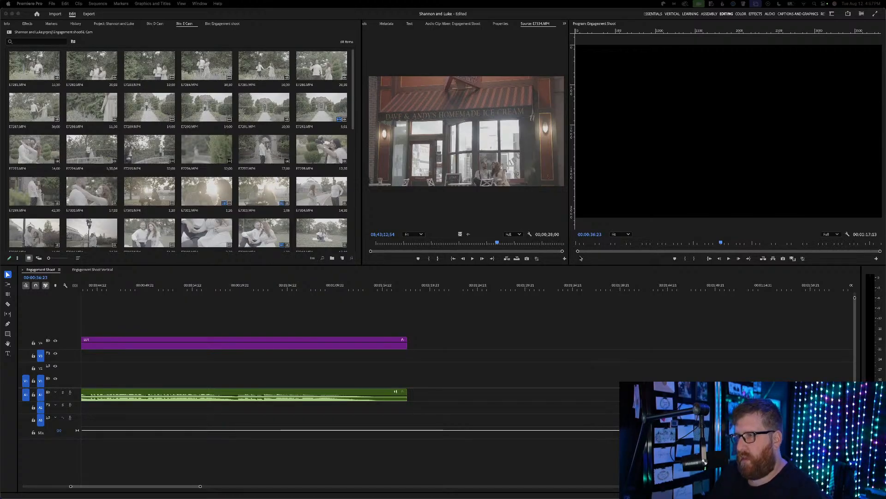
pyautogui.hscroll(-10, 427, 356)
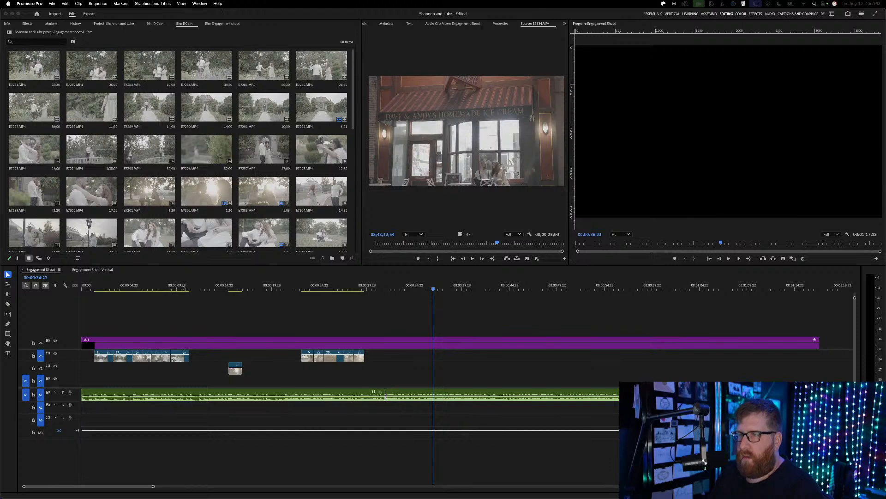
pyautogui.click(183, 287)
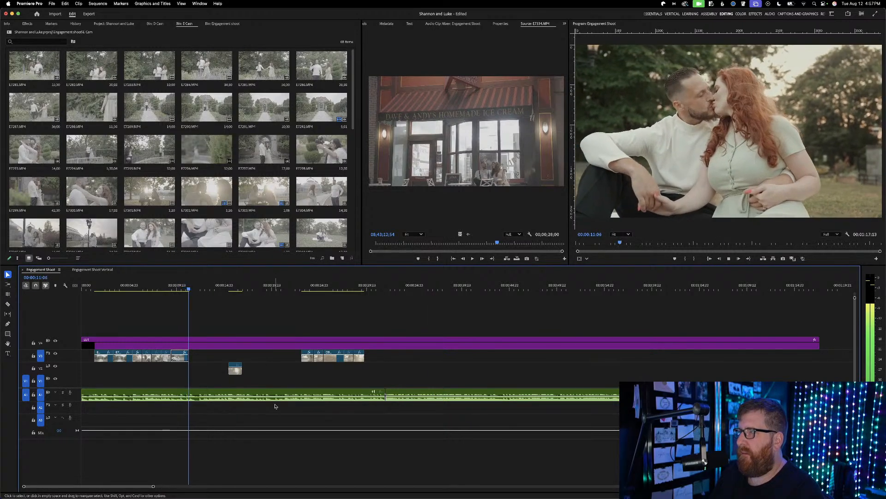
# Open the E Cam clip E7306.MP4 and mark a short trial range near its start, where the couple circles the lamp post
pyautogui.click(287, 388)
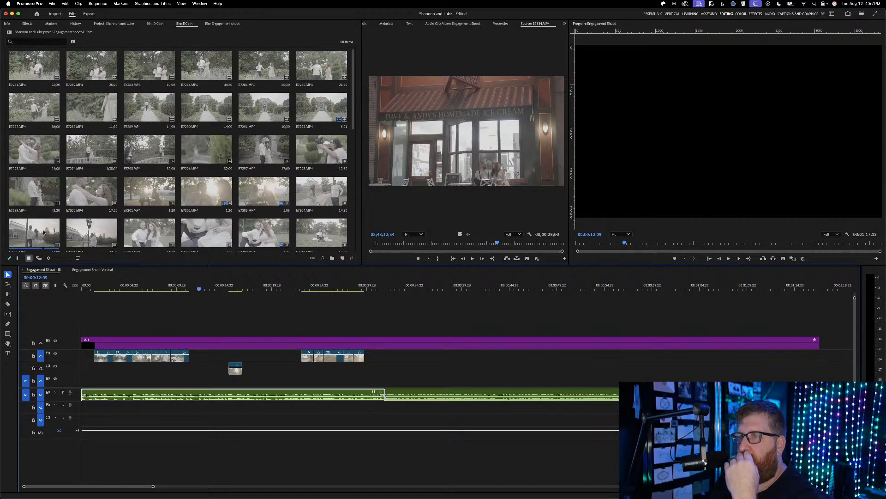
pyautogui.doubleClick(92, 233)
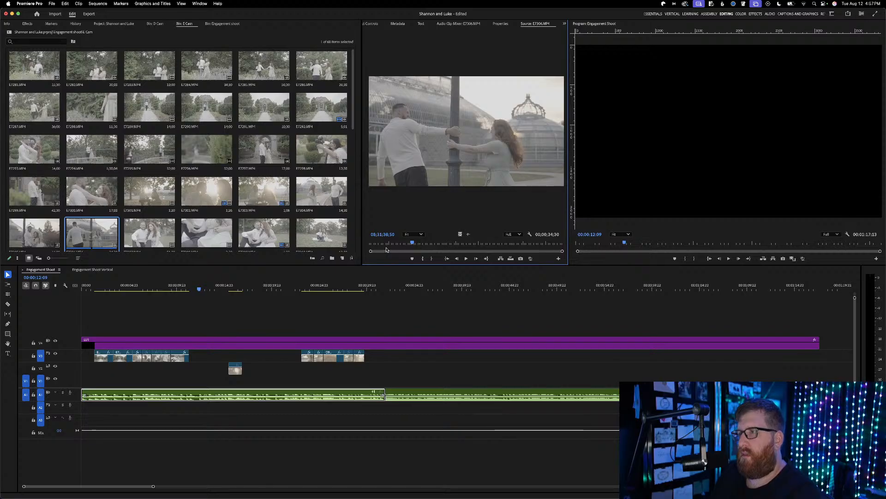
pyautogui.moveTo(379, 242); pyautogui.dragTo(379, 242)
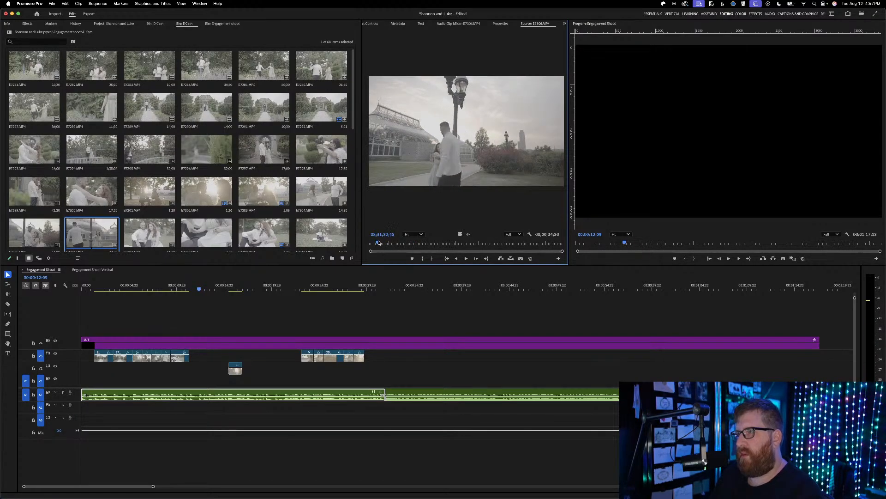
pyautogui.press('space')
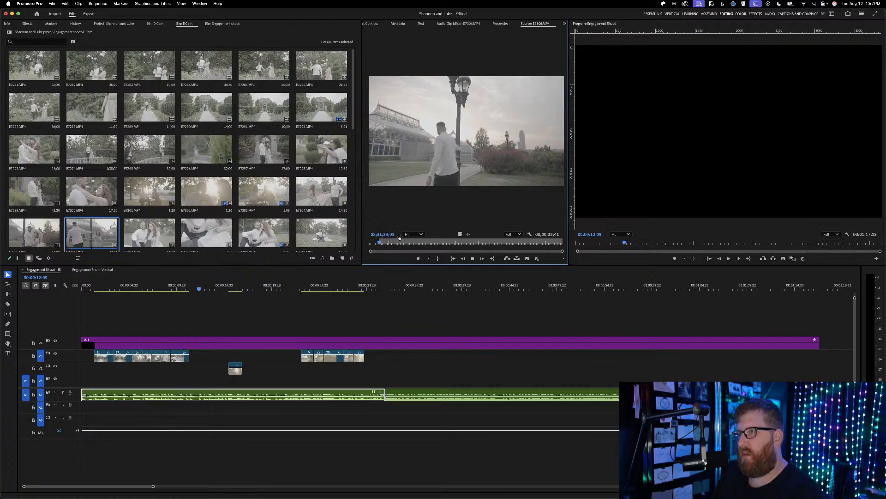
pyautogui.press('space')
pyautogui.press('o')
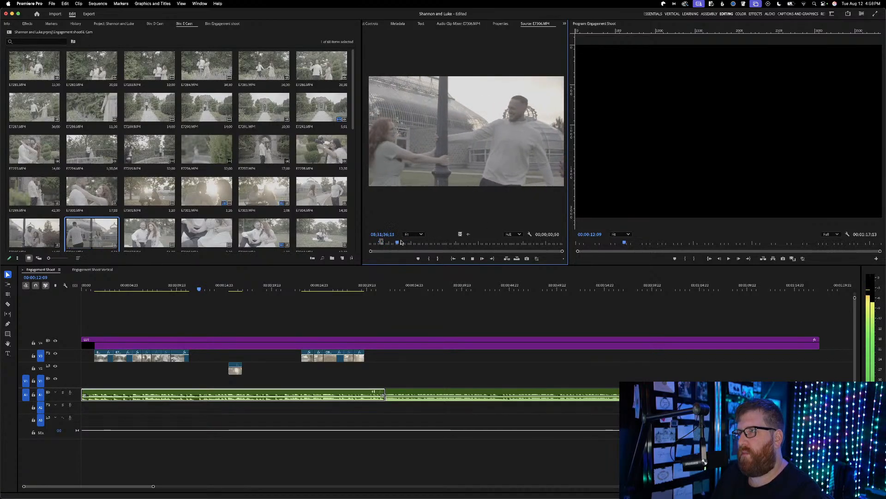
# Mark a 00;00;01;15 range of E7306.MP4's wide lamp-post view, add its video after the first group of shots, and replay the cut
pyautogui.click(442, 241)
pyautogui.moveTo(442, 241); pyautogui.dragTo(495, 236)
pyautogui.press('i')
pyautogui.press('space')
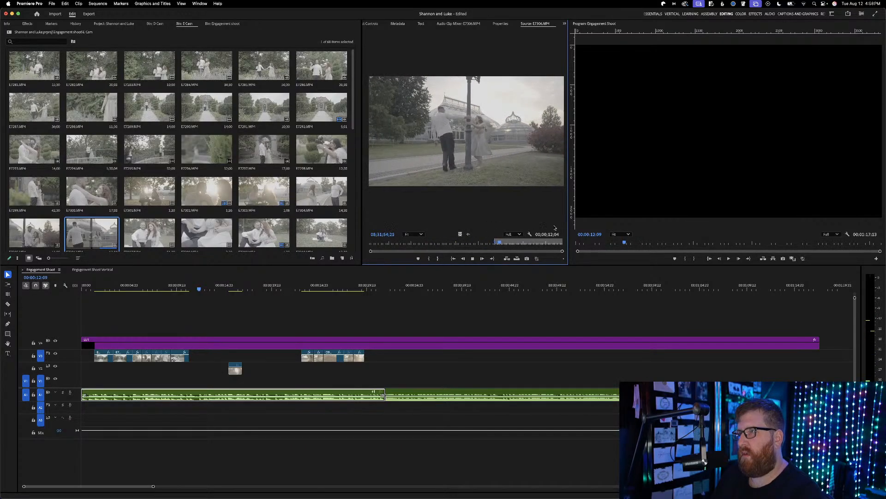
pyautogui.press('o')
pyautogui.press('space')
pyautogui.moveTo(458, 234); pyautogui.dragTo(190, 355)
pyautogui.click(179, 287)
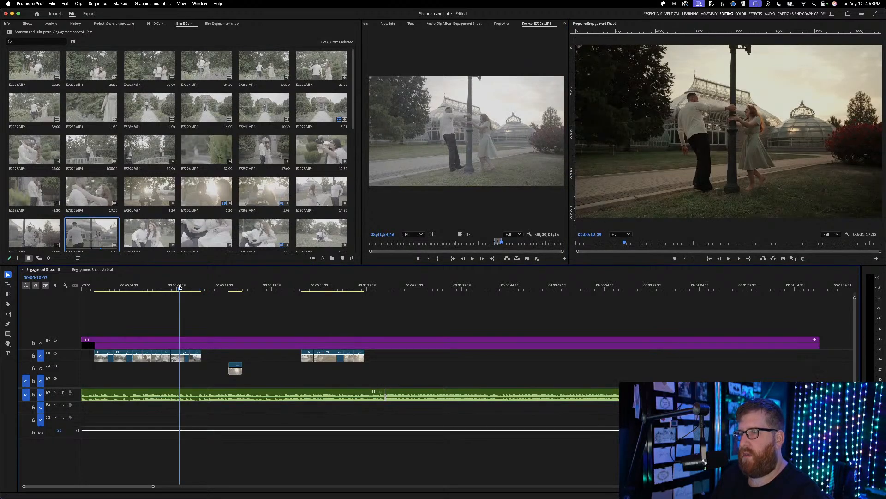
pyautogui.press('space')
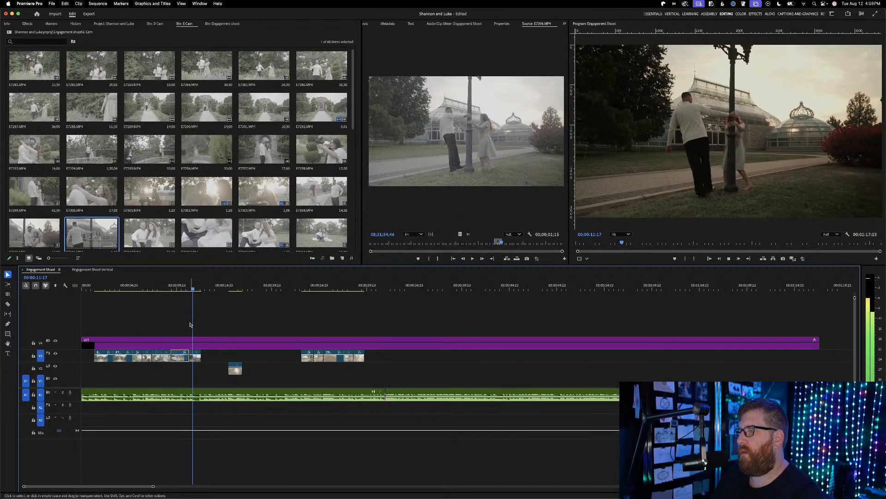
pyautogui.press('space')
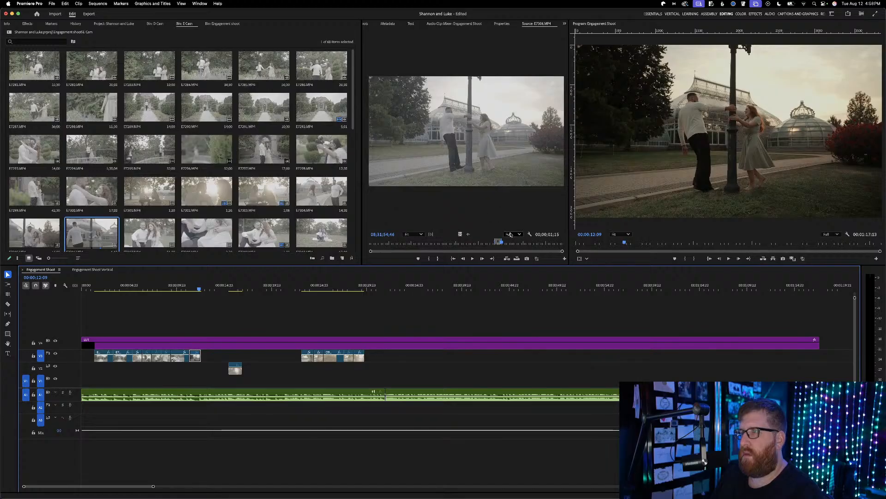
# Mark a closer lamp-post moment of the laughing woman in E7306.MP4 and place its video after the wide shot at 00:00:12:09
pyautogui.moveTo(500, 241); pyautogui.dragTo(439, 234)
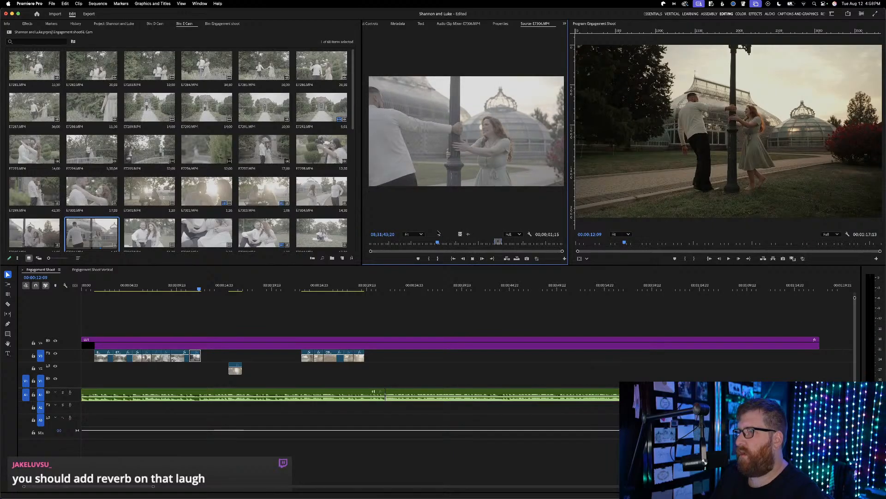
pyautogui.press('i')
pyautogui.press('space')
pyautogui.press('o')
pyautogui.moveTo(460, 234); pyautogui.dragTo(199, 349)
pyautogui.press('=')
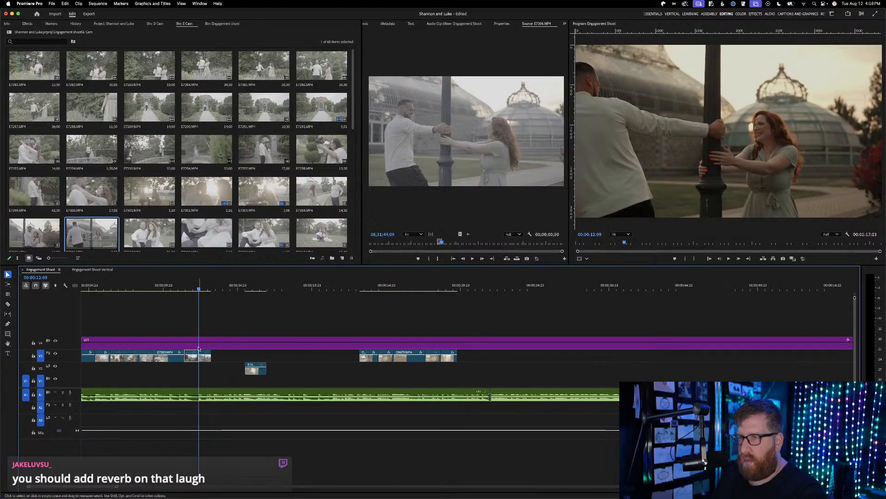
# Replay the new lamp-post shots, extend the closer shot's end to 00:00:13:09, and save the project
pyautogui.click(180, 285)
pyautogui.press('space')
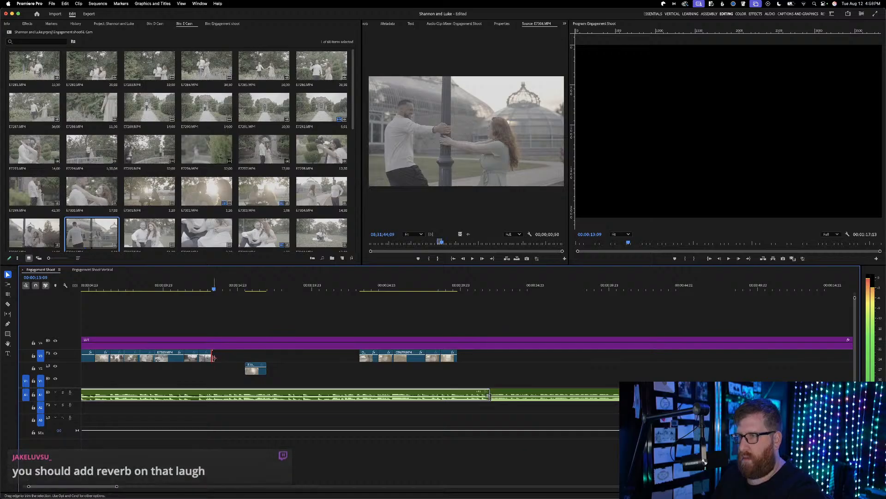
pyautogui.moveTo(210, 357); pyautogui.dragTo(214, 357)
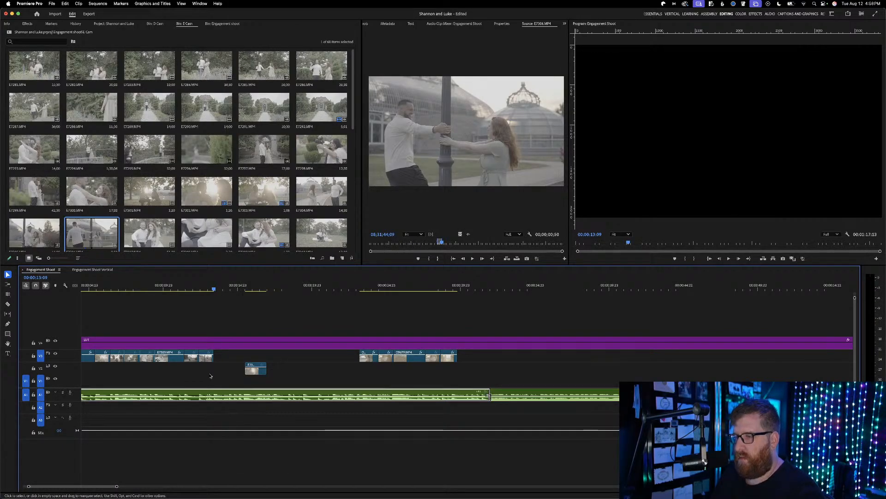
pyautogui.press('super+s')
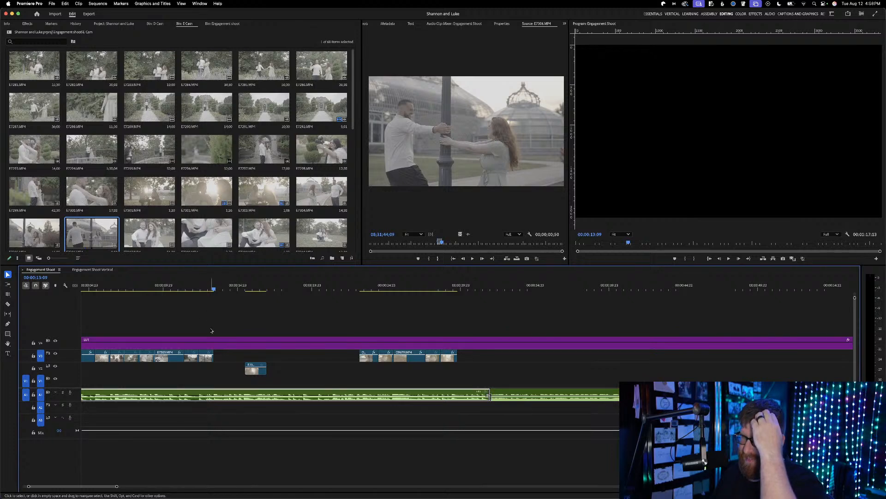
# Play the sequence from about 00:00:10:15 and stop at 00:00:14:10 to find the next cut point
pyautogui.click(188, 288)
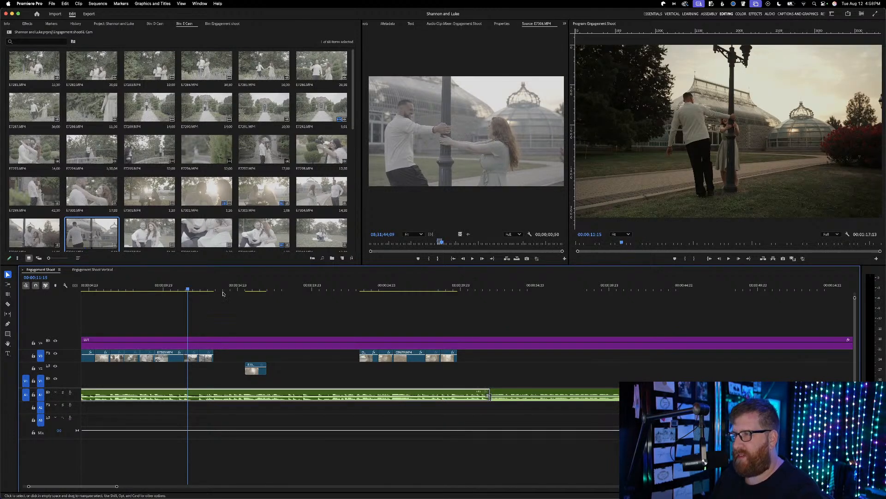
pyautogui.click(174, 289)
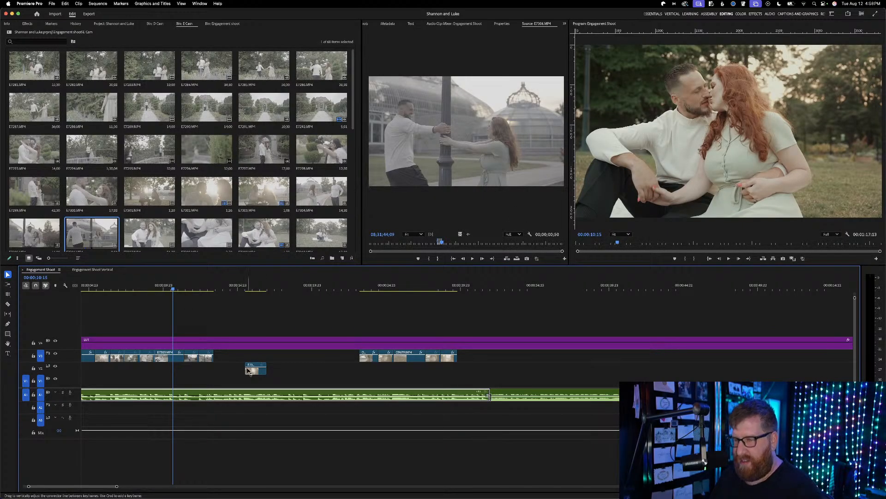
pyautogui.press('space')
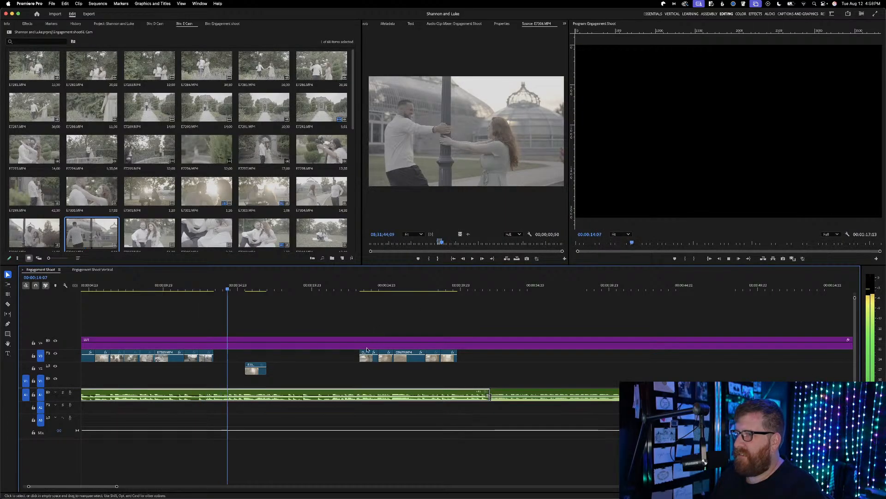
pyautogui.press('Left')
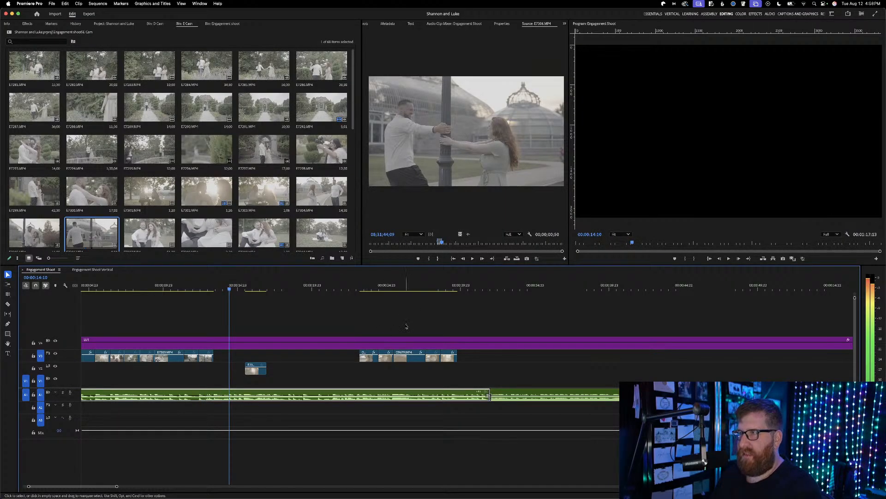
# Mark a 00;00;01;06 range of the kiss in E7306.MP4, add its video after the closer lamp-post shot, and trim its end to 00:00:14:10
pyautogui.moveTo(513, 242); pyautogui.dragTo(522, 243)
pyautogui.press('space')
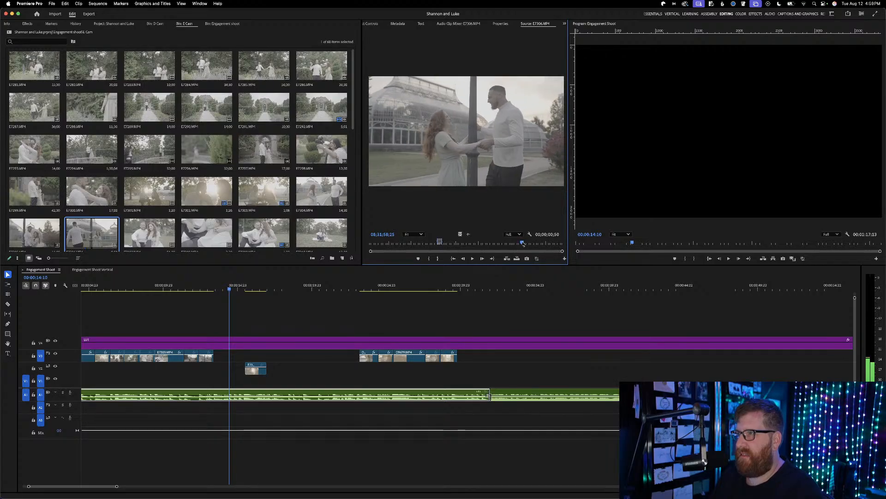
pyautogui.press('i')
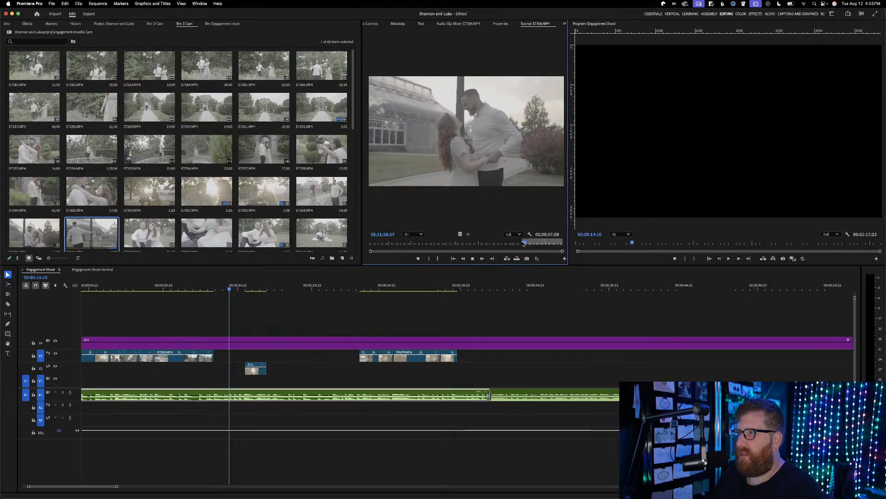
pyautogui.press('o')
pyautogui.press('space')
pyautogui.moveTo(460, 234); pyautogui.dragTo(226, 359)
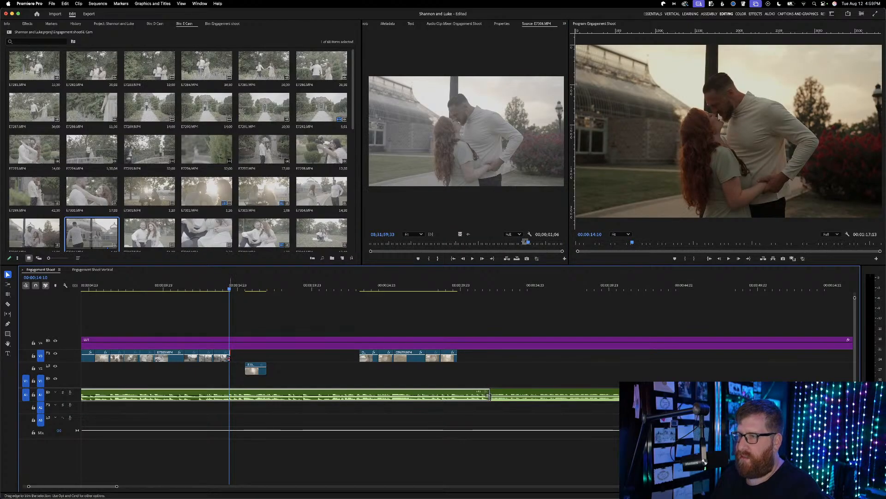
pyautogui.click(228, 357)
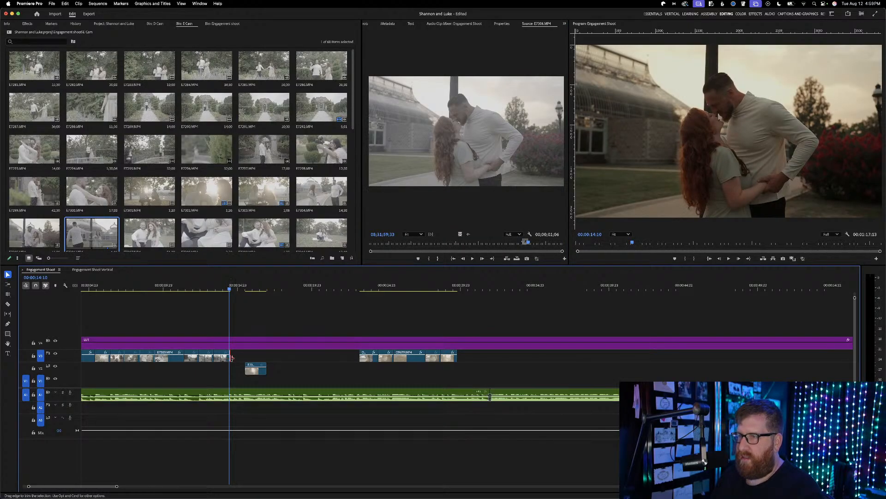
pyautogui.moveTo(230, 358); pyautogui.dragTo(228, 357)
# Replay the lamp-post shots, slip the footage inside the kiss shot slightly, and save the project
pyautogui.click(203, 281)
pyautogui.press('space')
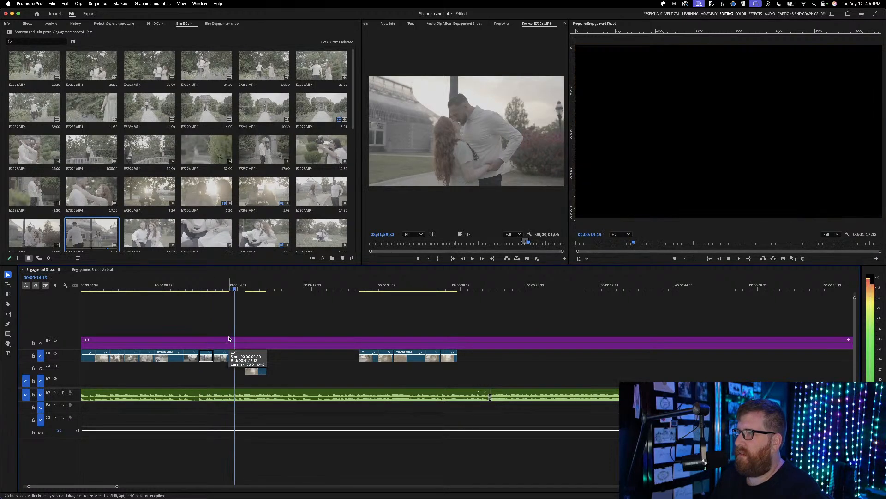
pyautogui.press('space')
pyautogui.press('y')
pyautogui.moveTo(220, 358); pyautogui.dragTo(216, 358)
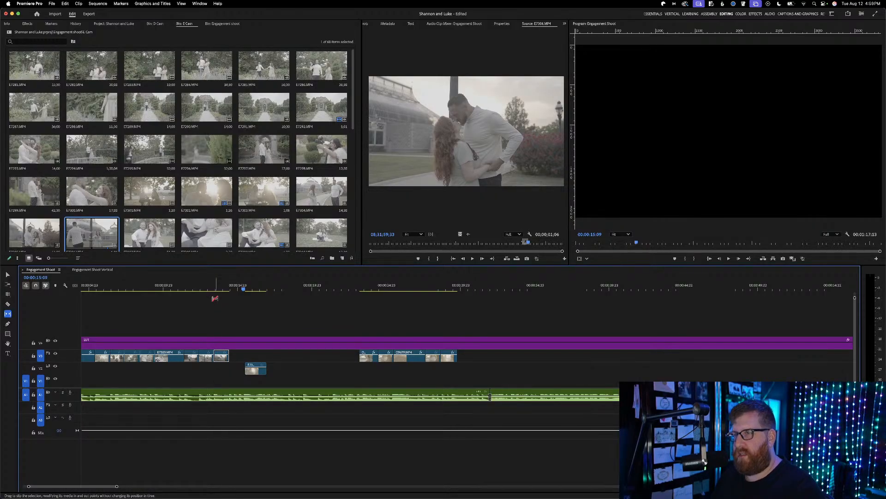
pyautogui.press('v')
pyautogui.press('super+s')
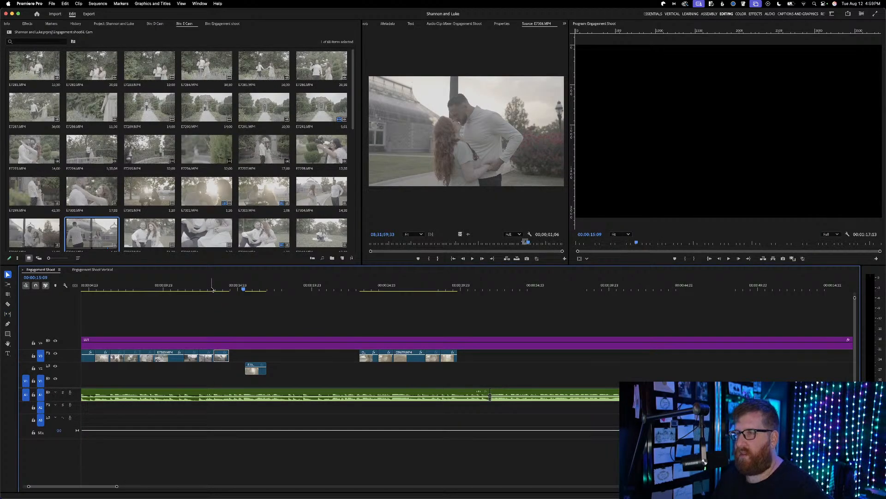
# Replay the lamp-post and kiss shots from about 00:00:12:17 and 00:00:13:03 to check their timing into the following gap
pyautogui.click(207, 288)
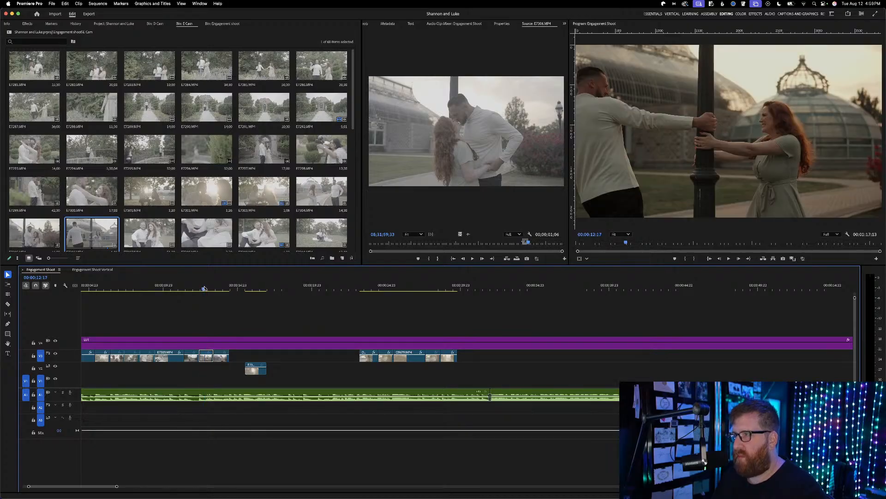
pyautogui.press('space')
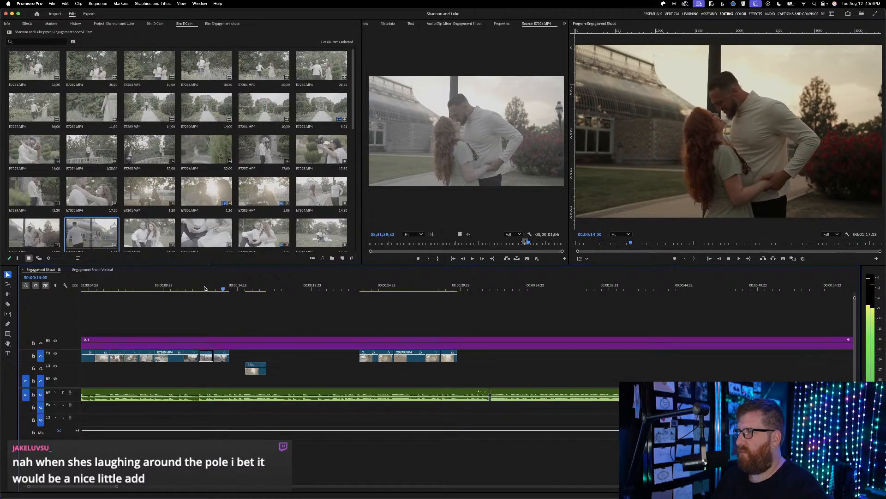
pyautogui.press('space')
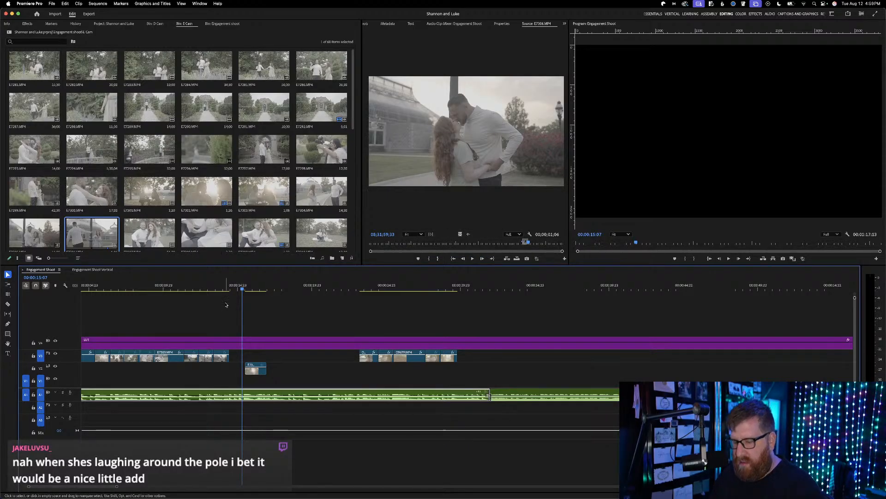
pyautogui.click(211, 290)
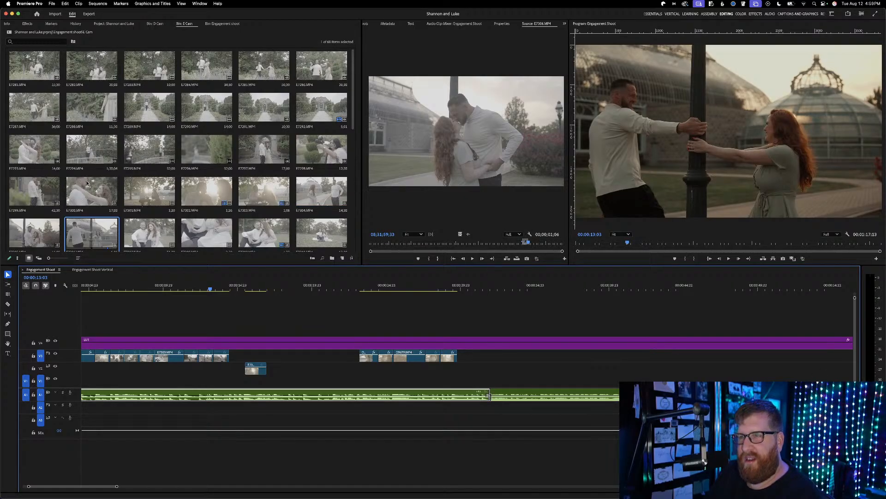
pyautogui.click(239, 324)
pyautogui.press('space')
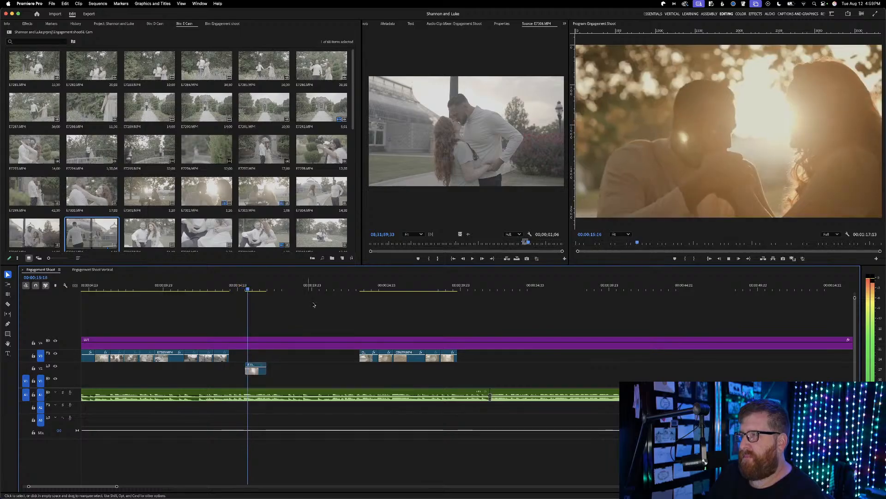
# Move the short backlit hand-kiss clip on V2 back so it starts where the first V3 clip group ends
pyautogui.press('space')
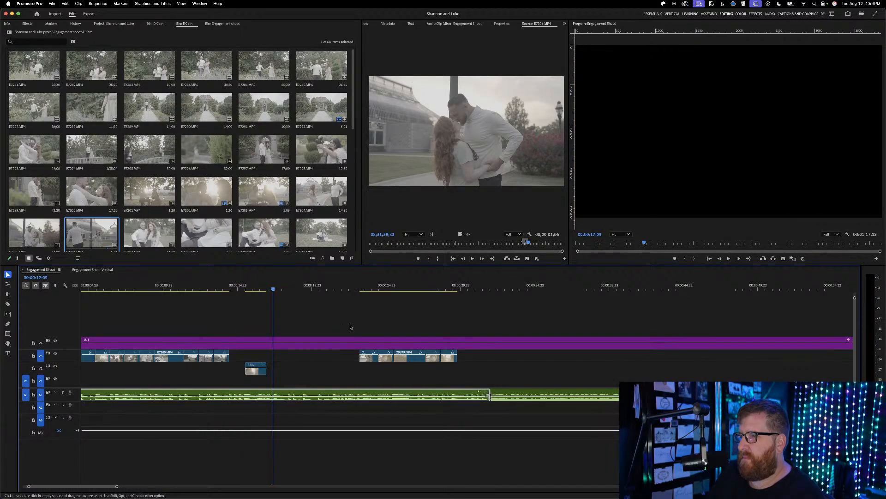
pyautogui.moveTo(256, 368); pyautogui.dragTo(240, 368)
pyautogui.click(221, 288)
pyautogui.press('space')
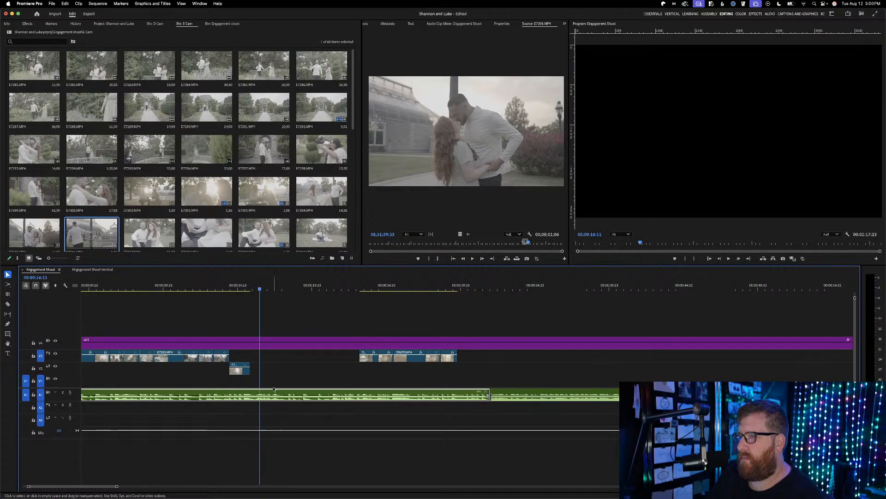
# Extend the end of the V2 hand-kiss clip to about 00:00:16:10 and replay the cut
pyautogui.press('Left')
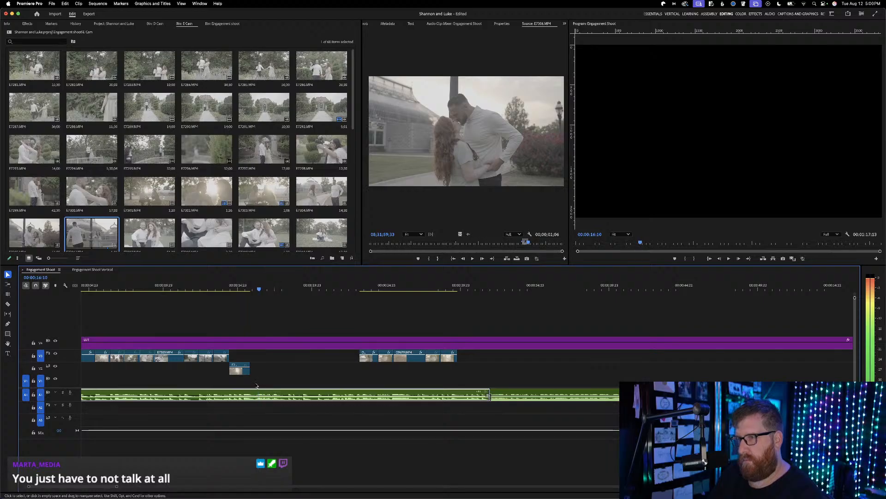
pyautogui.click(226, 289)
pyautogui.press('space')
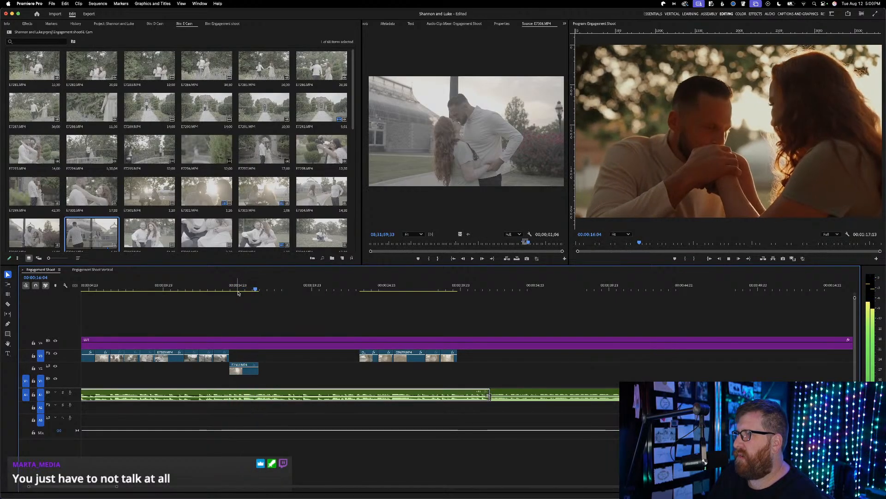
# Slip the footage inside the V2 hand-kiss clip slightly, play back the transition and save the project
pyautogui.press('space')
pyautogui.press('y')
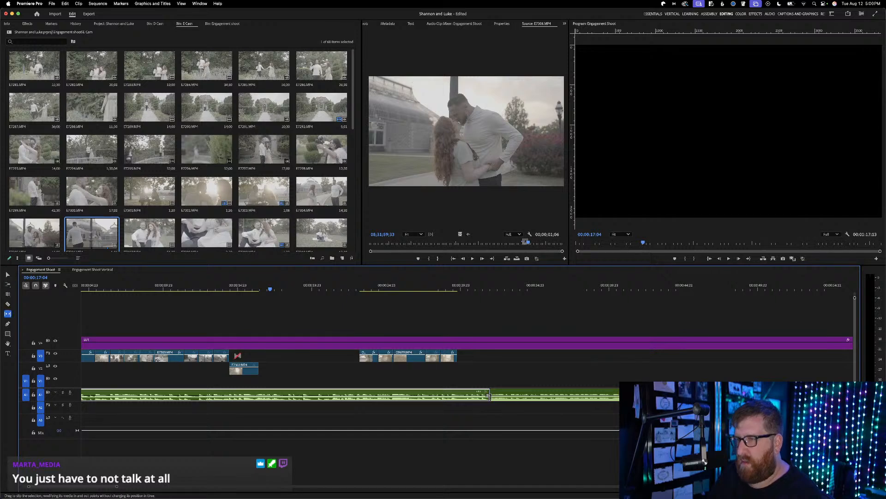
pyautogui.moveTo(243, 371); pyautogui.dragTo(247, 371)
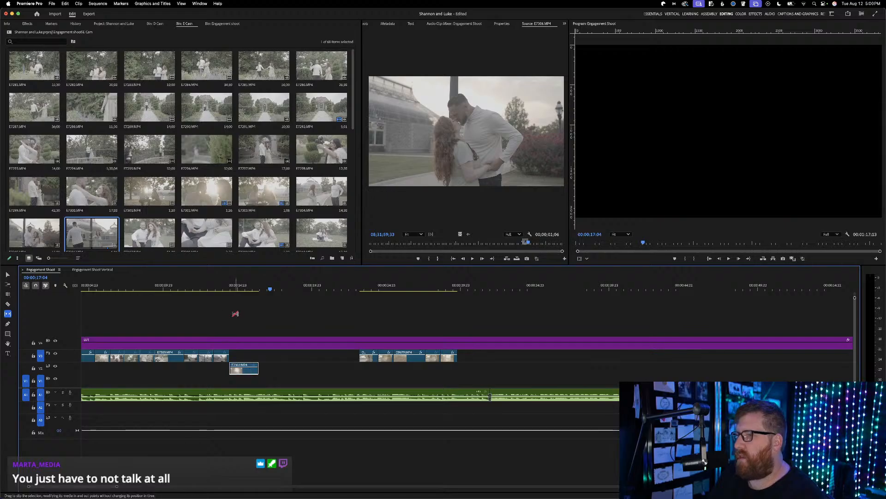
pyautogui.click(221, 285)
pyautogui.press('space')
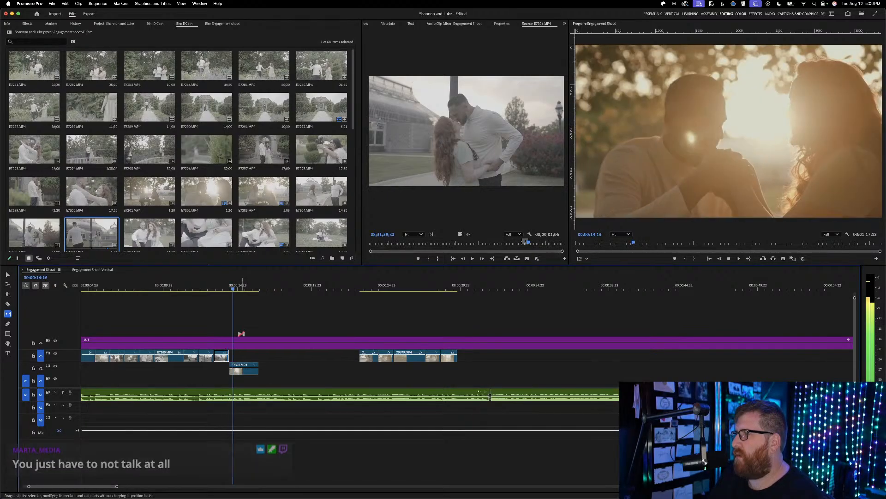
pyautogui.click(490, 394)
pyautogui.press('super+s')
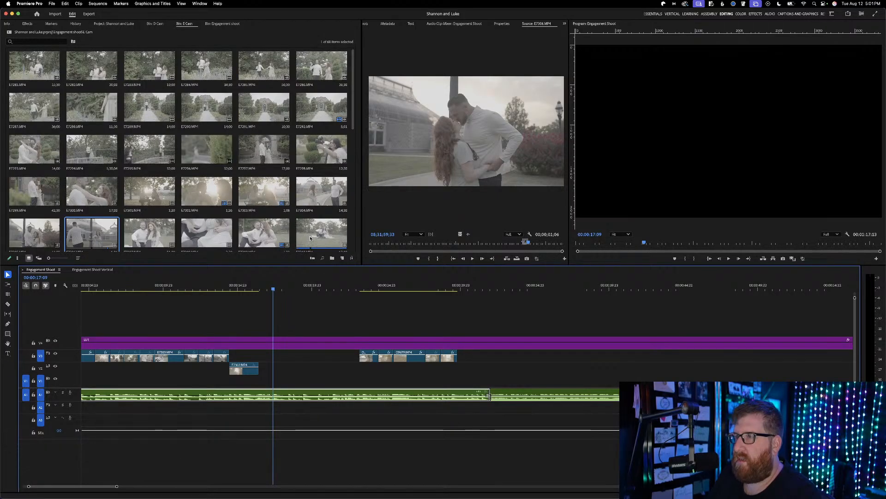
# Look through the E Cam bin for a follow-up shot and replay the end of the first clip group
pyautogui.scroll(-2, 310, 237)
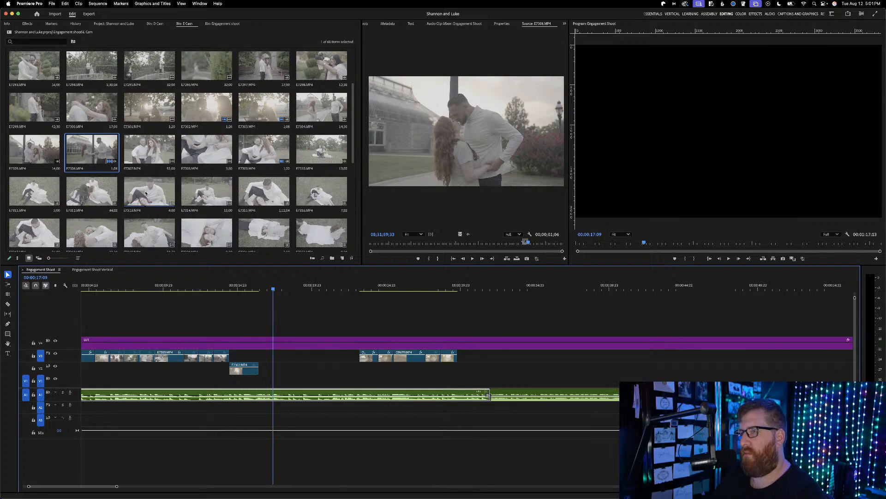
pyautogui.scroll(-2, 258, 196)
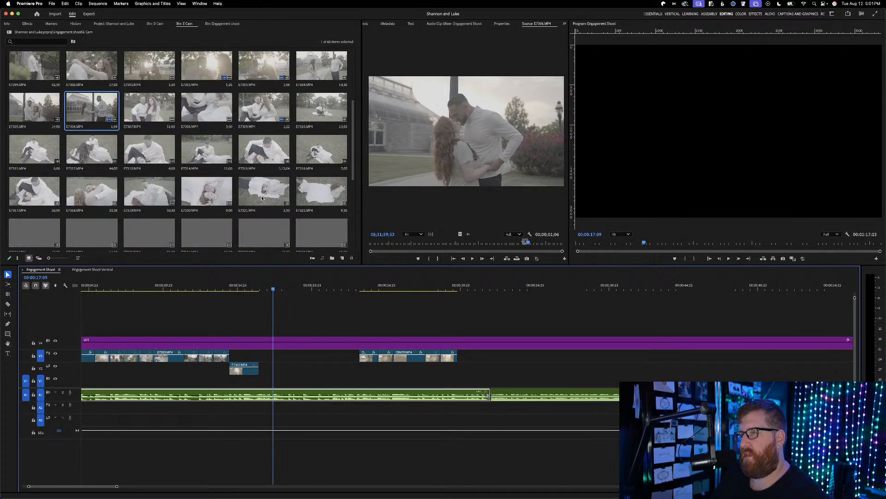
pyautogui.scroll(-2, 262, 198)
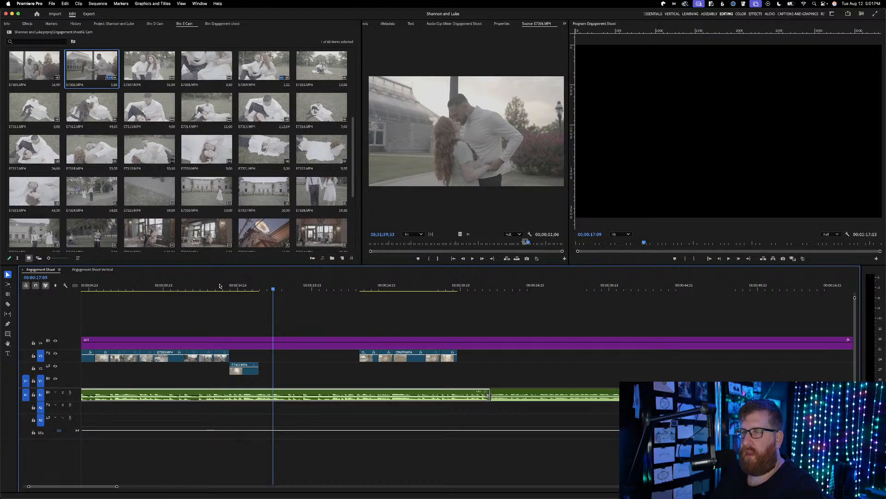
pyautogui.click(225, 287)
pyautogui.press('space')
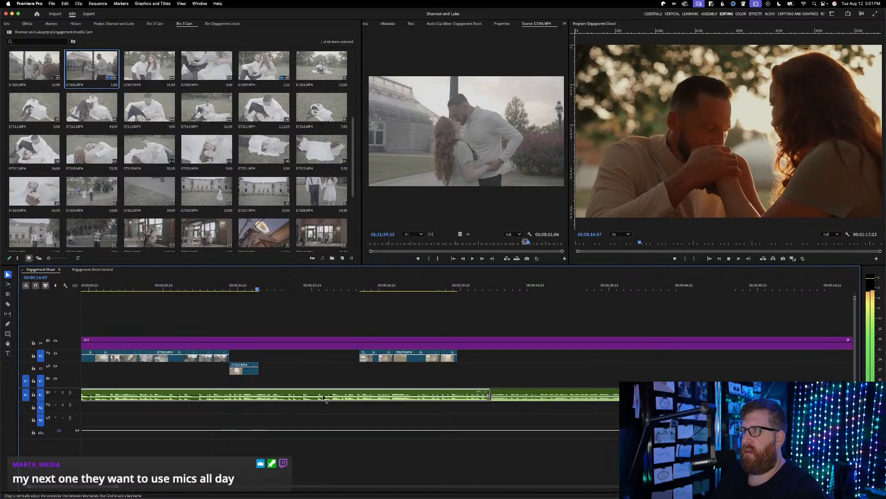
pyautogui.press('space')
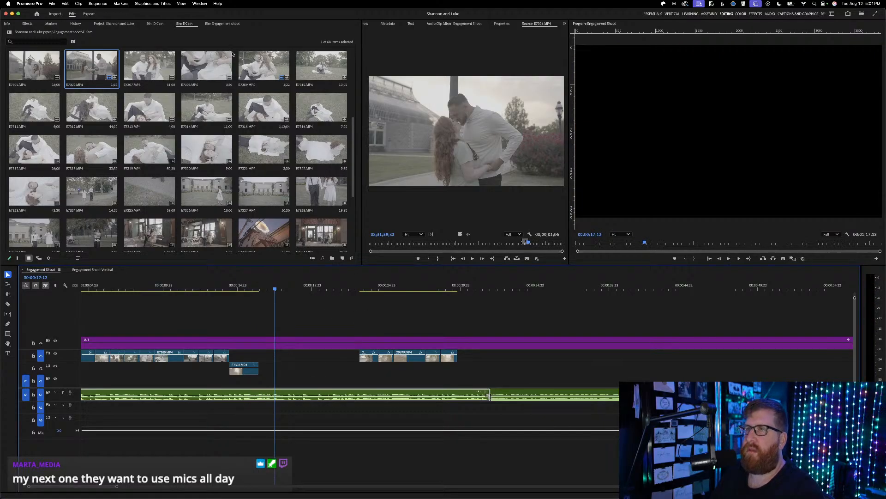
pyautogui.scroll(4, 233, 54)
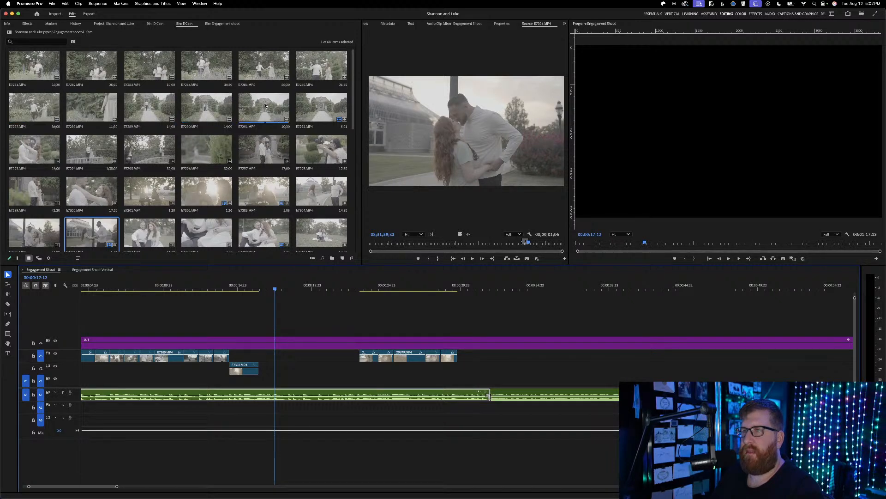
# Check the D Cam bin, and preview the E Cam clips E7288, E7287 and E7289 as candidates for the gap
pyautogui.click(156, 23)
pyautogui.click(29, 258)
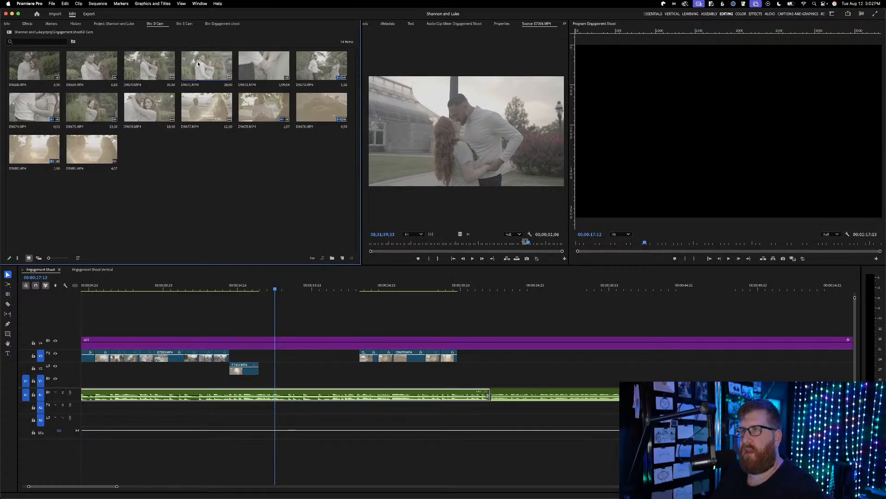
pyautogui.click(183, 24)
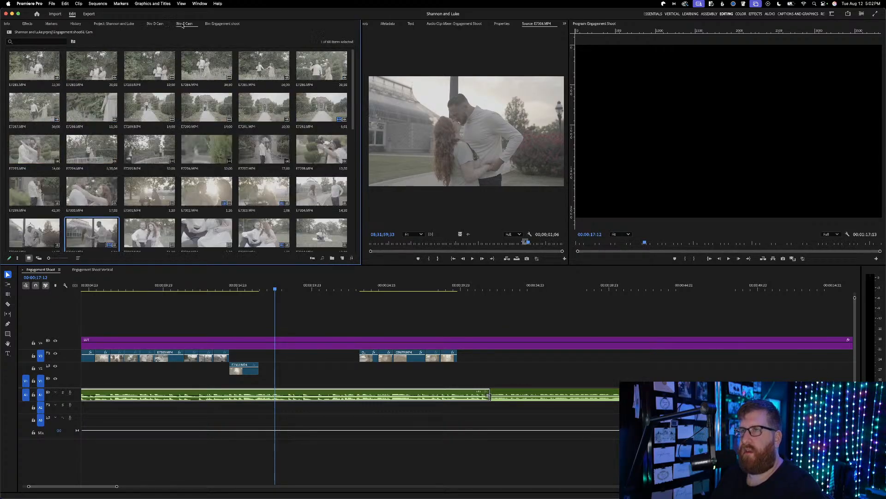
pyautogui.doubleClick(92, 109)
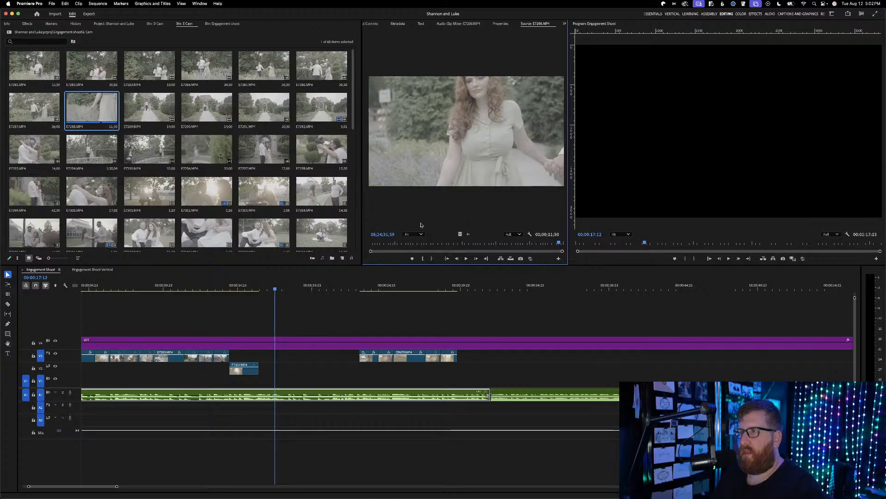
pyautogui.moveTo(379, 244); pyautogui.dragTo(442, 234)
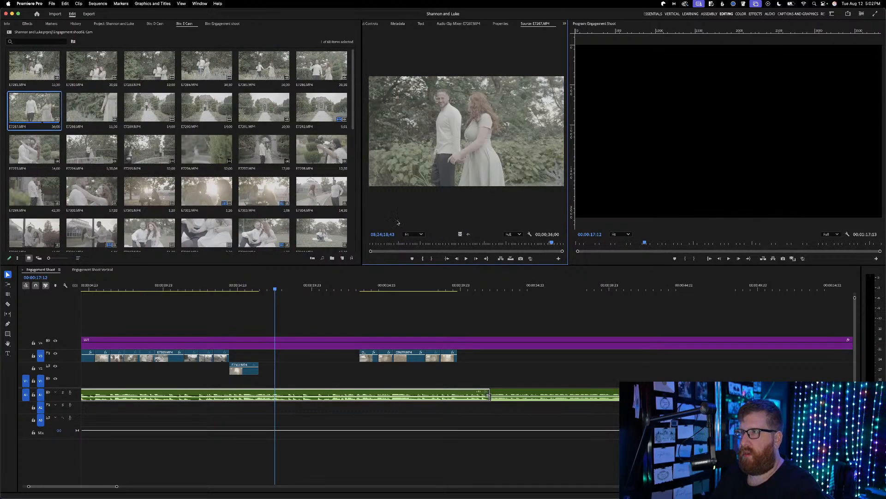
pyautogui.moveTo(398, 240); pyautogui.dragTo(530, 234)
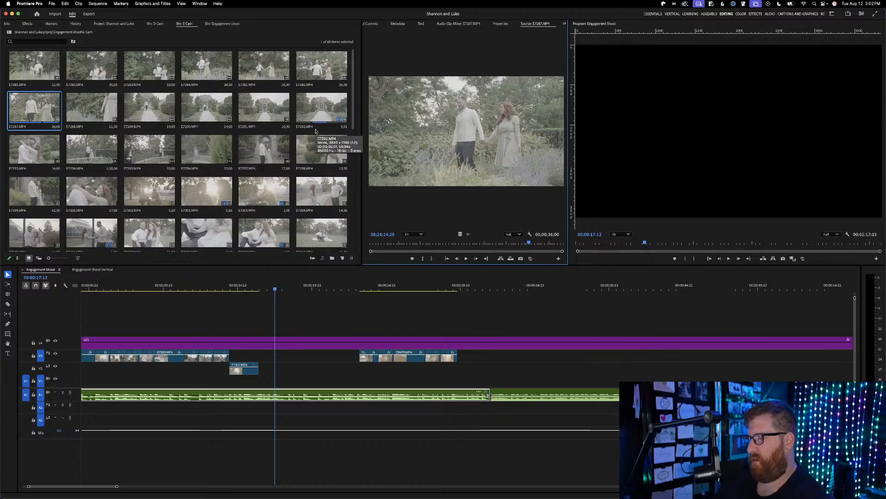
pyautogui.doubleClick(155, 109)
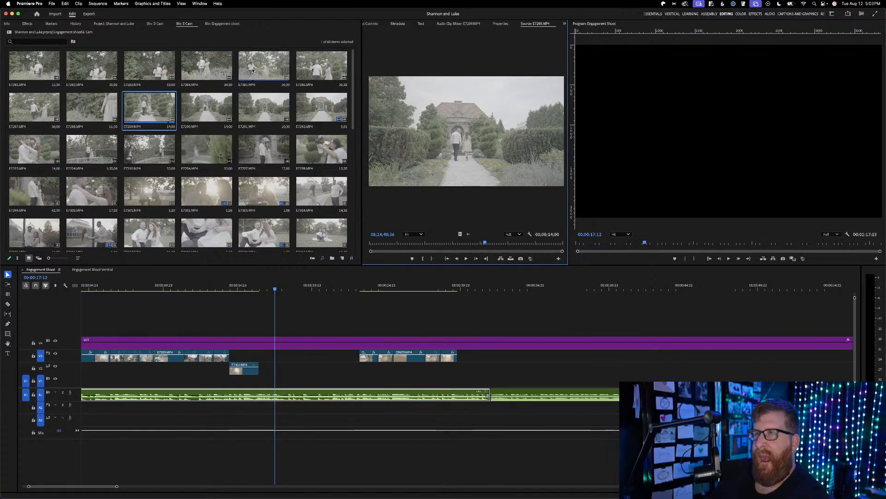
# Mark a range of about 1;41 near the end of E7284.MP4 and place its video on V3 directly after the hand-kiss clip
pyautogui.doubleClick(211, 69)
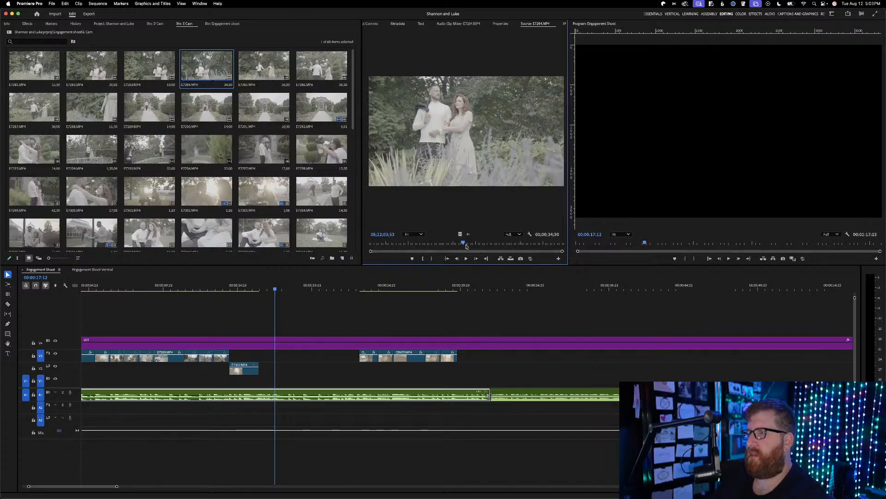
pyautogui.moveTo(466, 246); pyautogui.dragTo(542, 245)
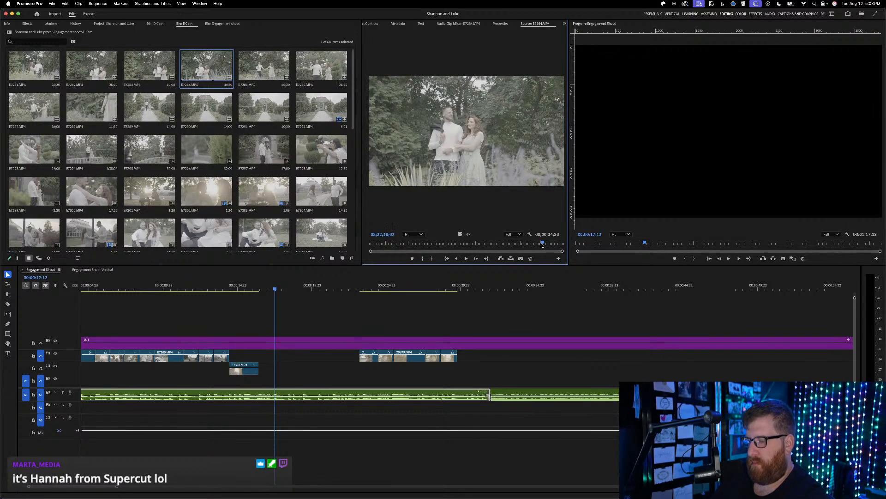
pyautogui.press('i')
pyautogui.press('space')
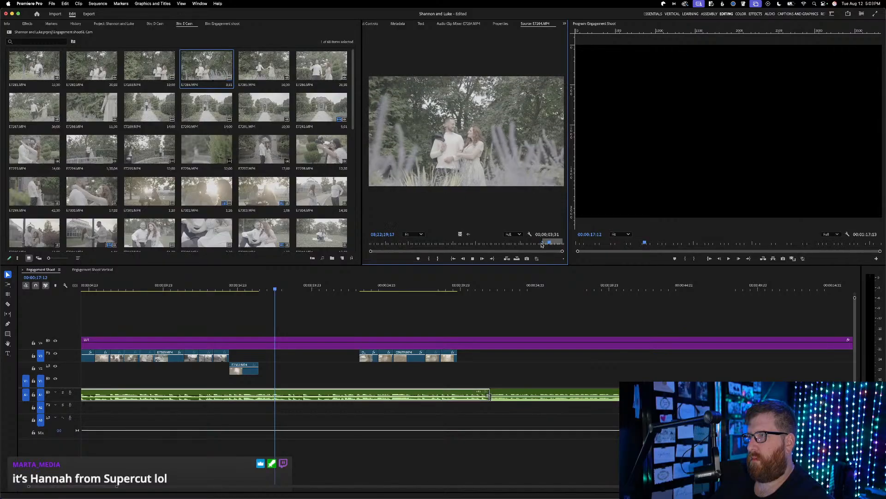
pyautogui.press('space')
pyautogui.moveTo(460, 233); pyautogui.dragTo(266, 361)
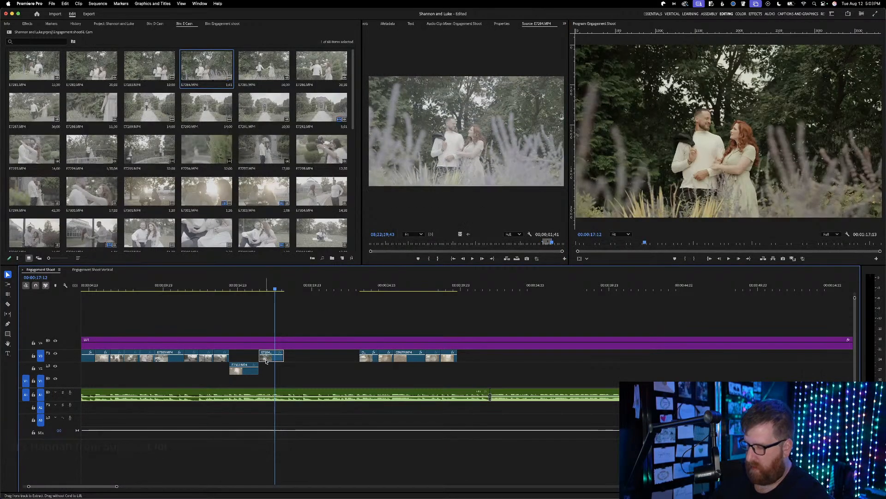
# Set the speed of the newly placed E7284 clip to 40%
pyautogui.press('super+r')
pyautogui.write('40')
pyautogui.press('Return')
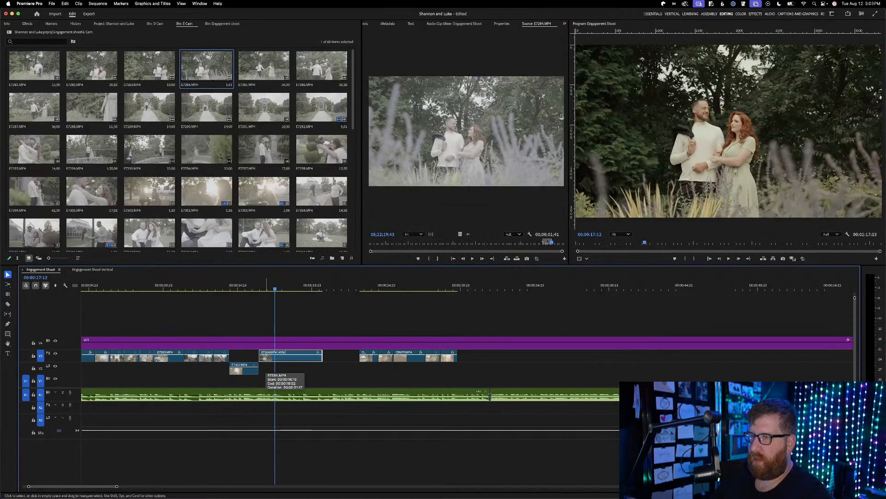
# Trim roughly the first half off the slowed E7284 clip and move it back against the end of the hand-kiss clip
pyautogui.click(251, 285)
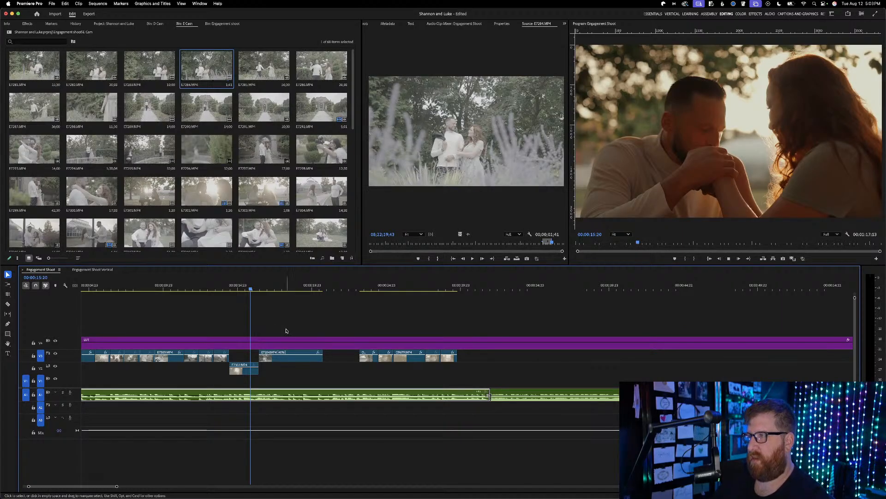
pyautogui.press('space')
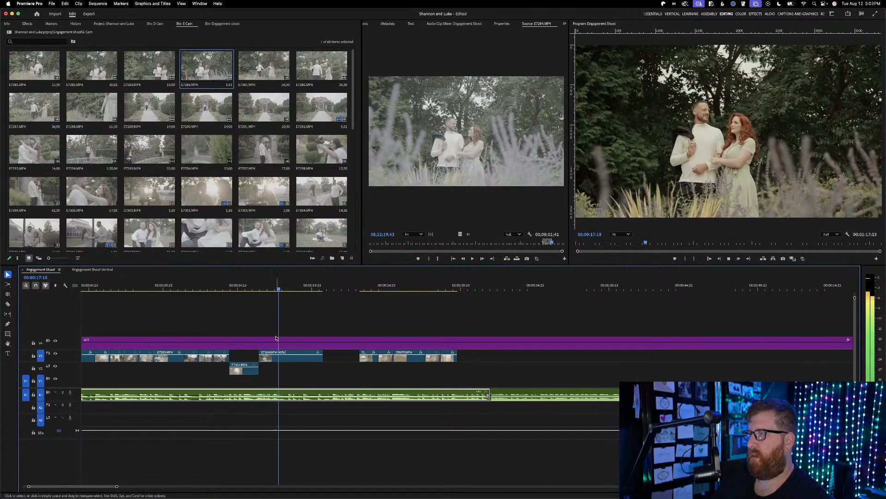
pyautogui.press('space')
pyautogui.moveTo(260, 358); pyautogui.dragTo(292, 358)
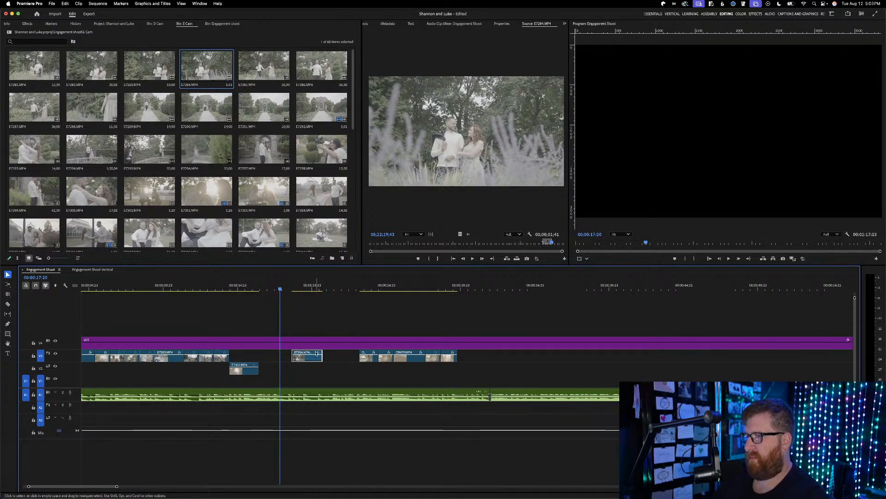
pyautogui.moveTo(317, 353); pyautogui.dragTo(278, 359)
pyautogui.click(250, 288)
pyautogui.press('space')
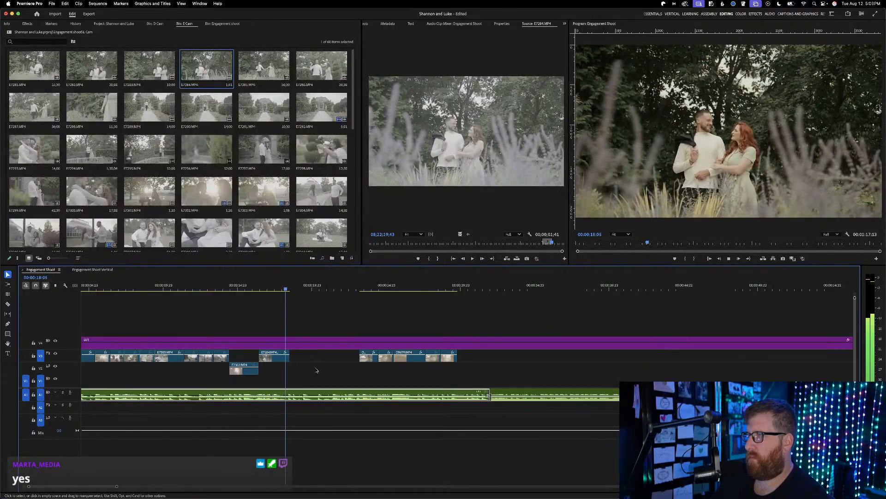
# Replay the cut and trim the end of the E7284 clip to 00:00:17:09
pyautogui.press('space')
pyautogui.click(255, 285)
pyautogui.press('space')
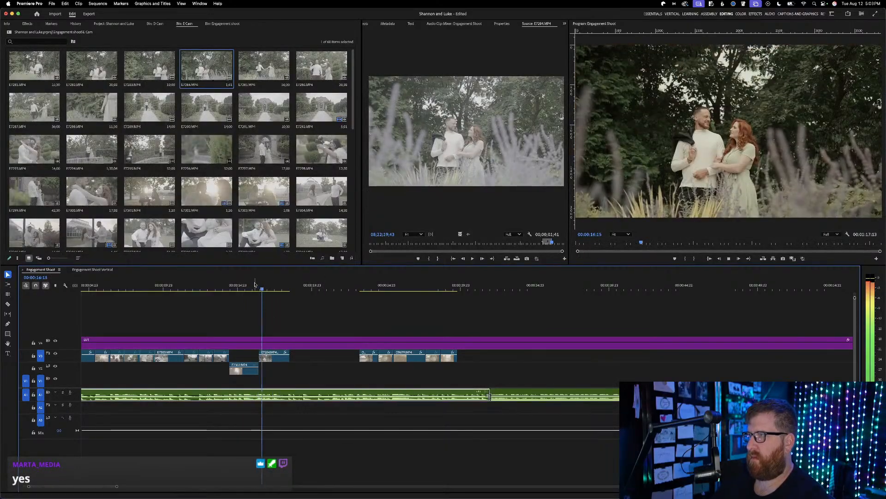
pyautogui.click(274, 356)
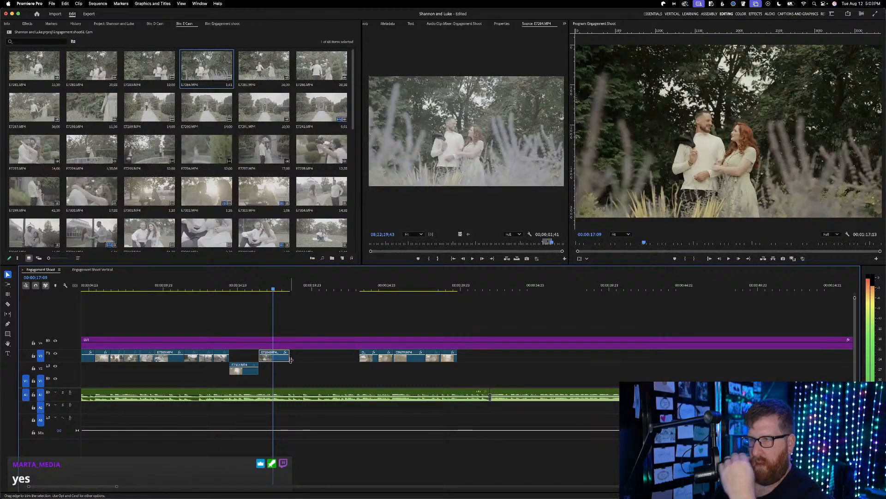
pyautogui.moveTo(291, 359); pyautogui.dragTo(274, 357)
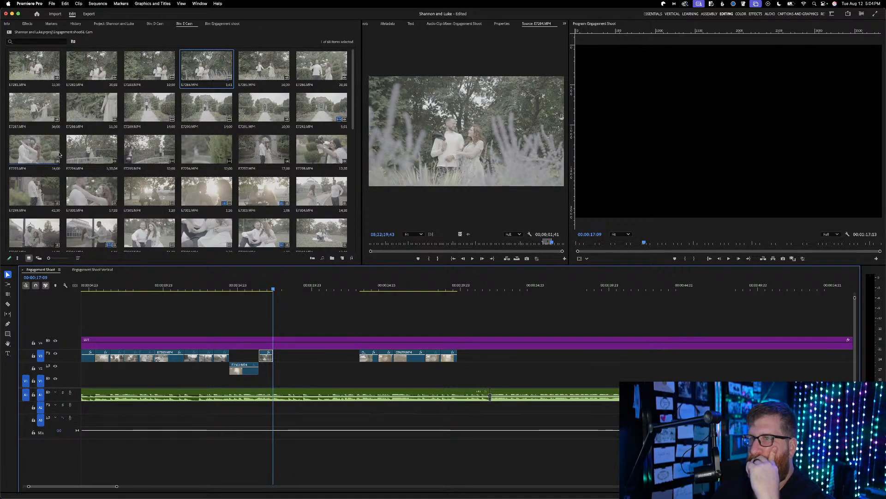
# Mark a range of about 1;42 in E7319.MP4 and place its video on V3 directly after the E7284 clip
pyautogui.scroll(-5, 46, 159)
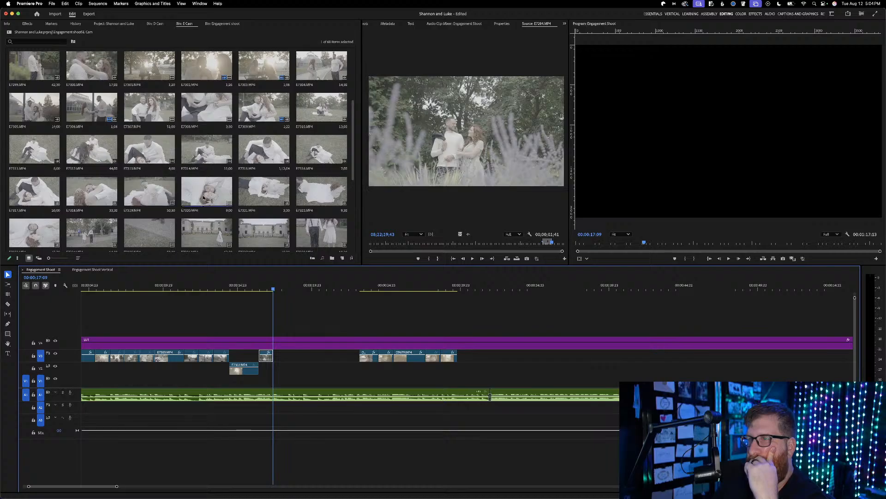
pyautogui.doubleClick(148, 190)
pyautogui.click(425, 244)
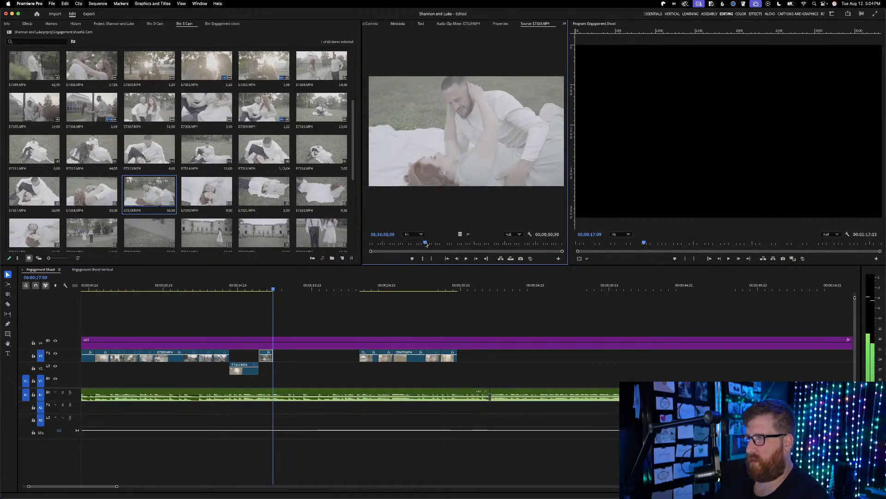
pyautogui.moveTo(426, 245); pyautogui.dragTo(435, 244)
pyautogui.press('i')
pyautogui.press('space')
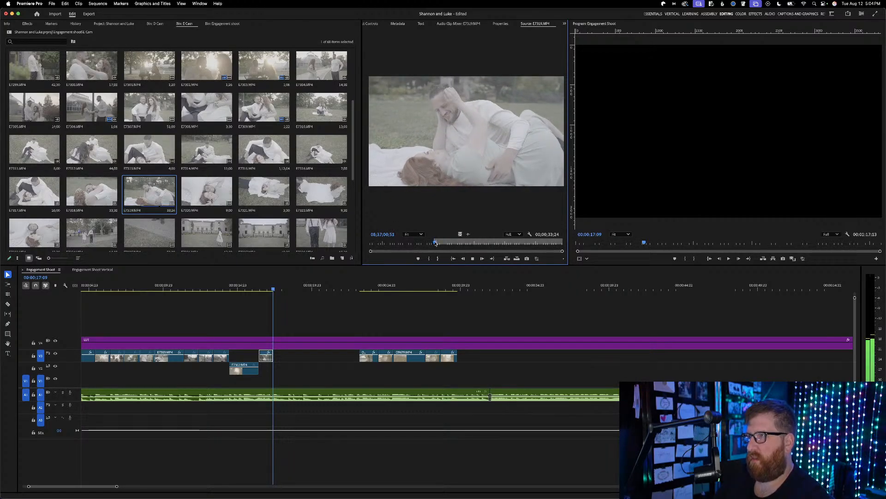
pyautogui.press('space')
pyautogui.press('o')
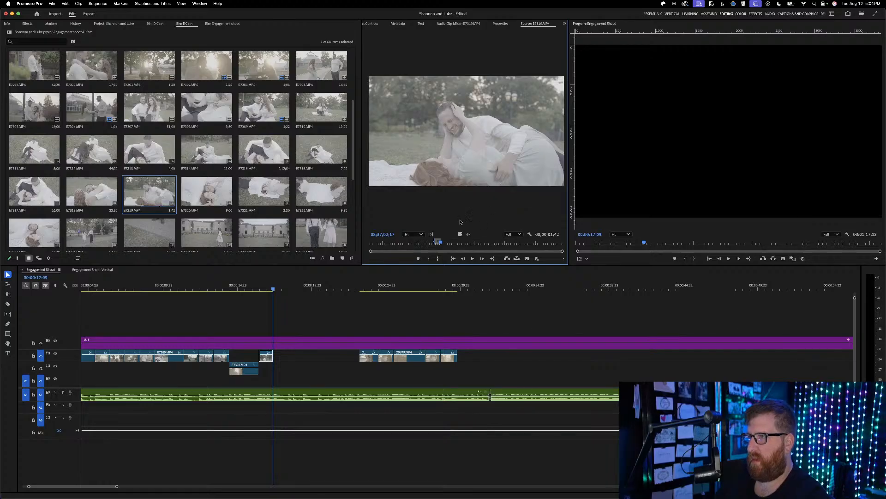
pyautogui.moveTo(460, 234); pyautogui.dragTo(276, 357)
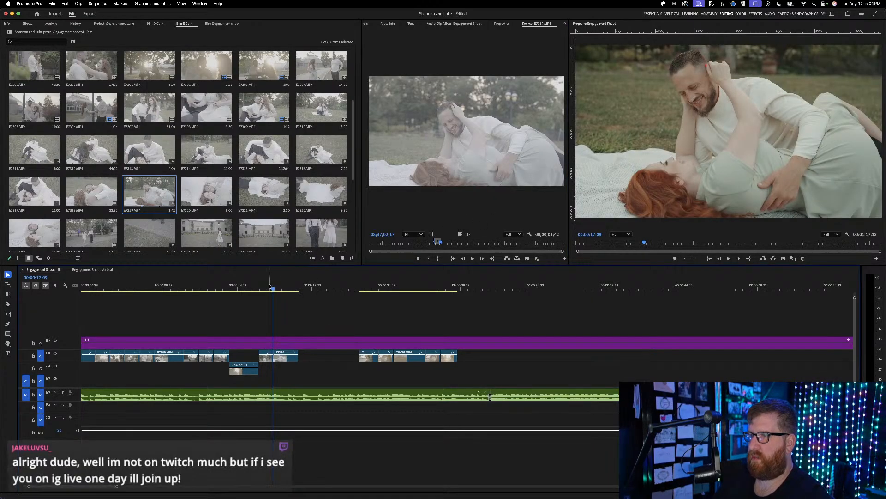
# Replay the cut, extend the end of the E7319 clip to 00:00:19:08 and play the transition again
pyautogui.click(266, 286)
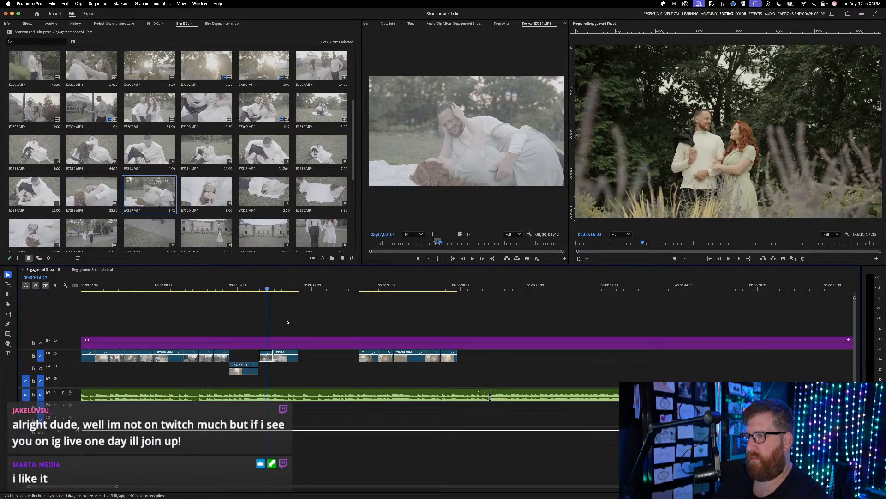
pyautogui.press('space')
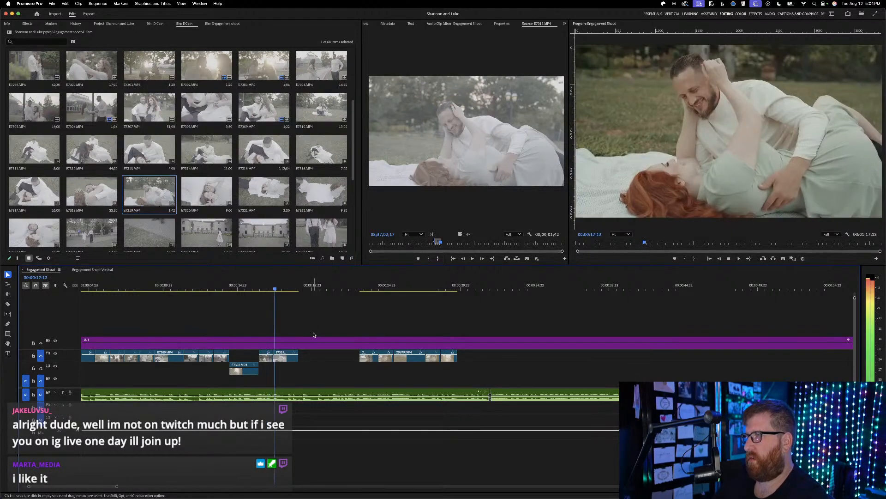
pyautogui.press('space')
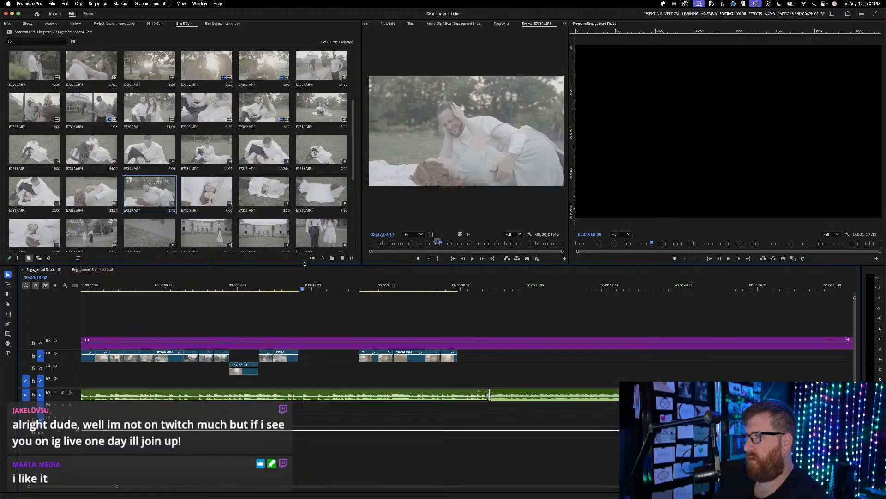
pyautogui.moveTo(298, 356); pyautogui.dragTo(301, 357)
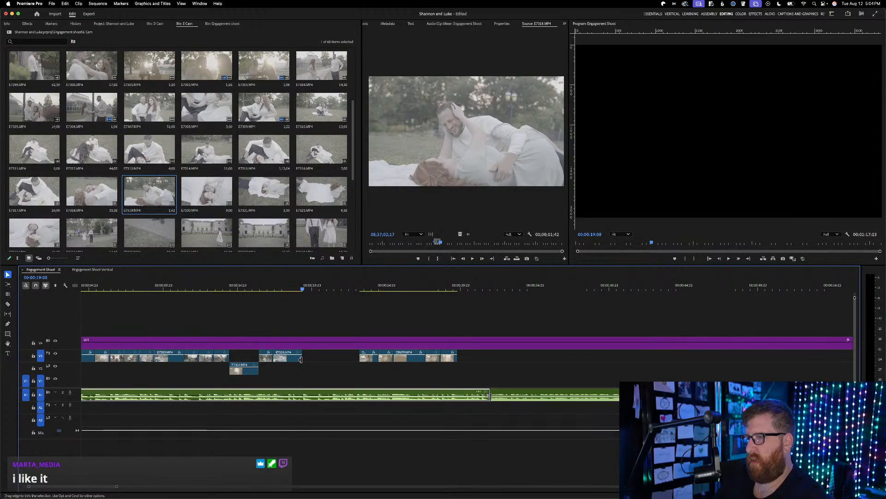
pyautogui.click(260, 290)
pyautogui.press('space')
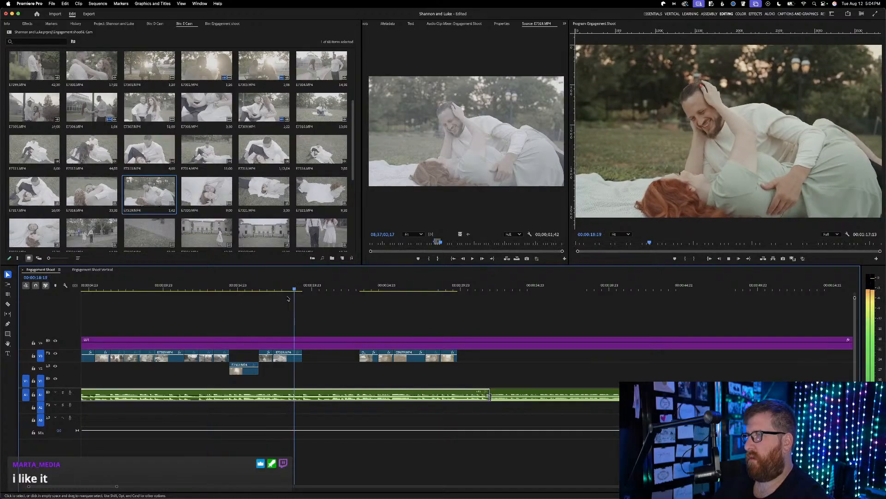
pyautogui.press('space')
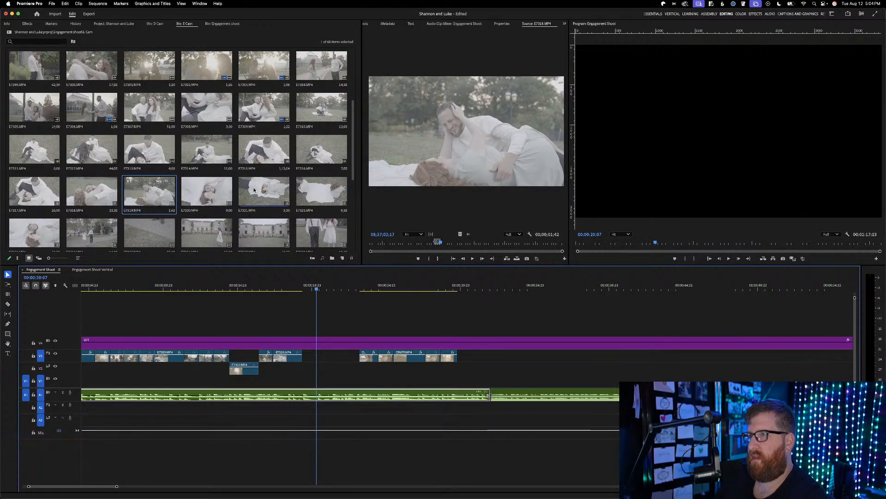
# Mark a range of about 1;04 near the start of E7324.MP4 and place its video on V3 directly after the E7319 clip
pyautogui.doubleClick(320, 190)
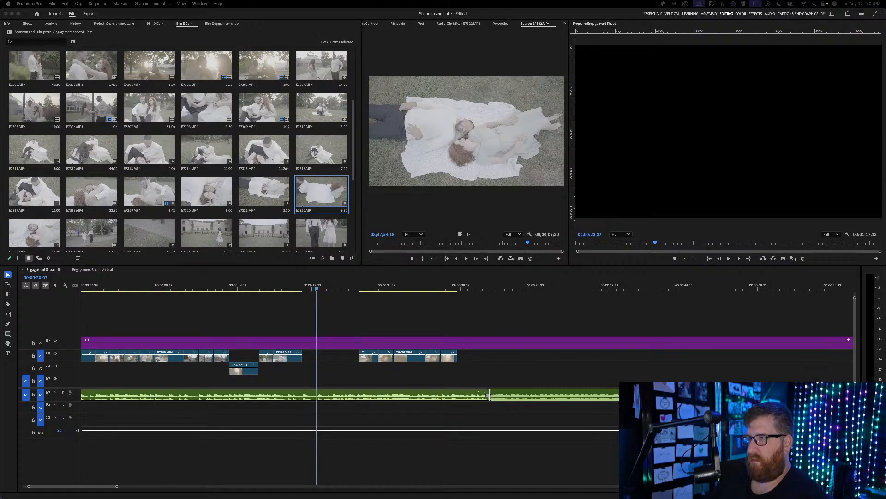
pyautogui.click(204, 237)
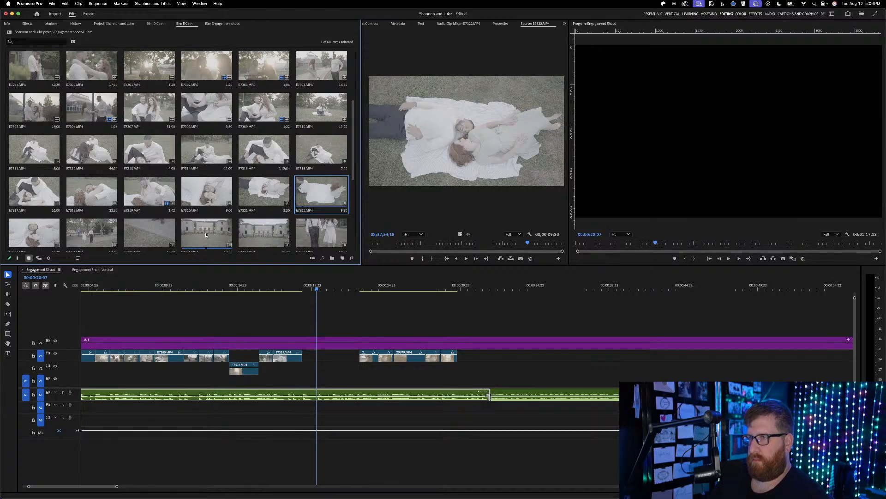
pyautogui.scroll(-1, 205, 235)
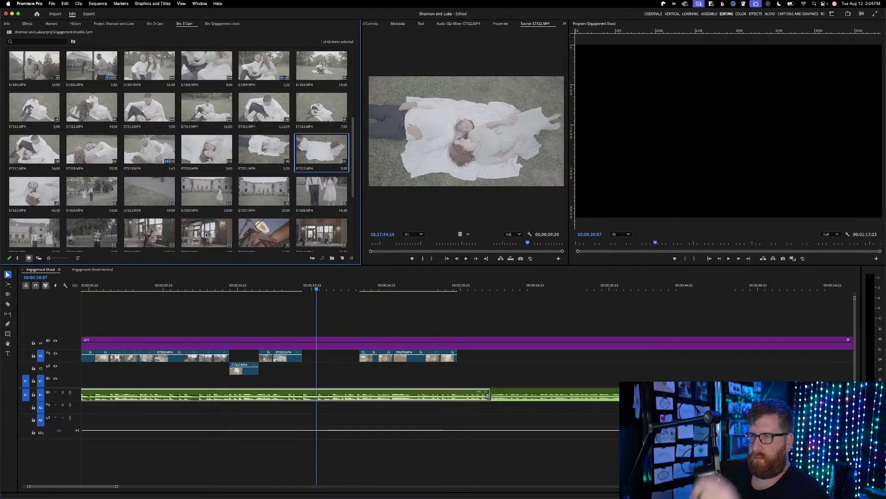
pyautogui.doubleClick(92, 192)
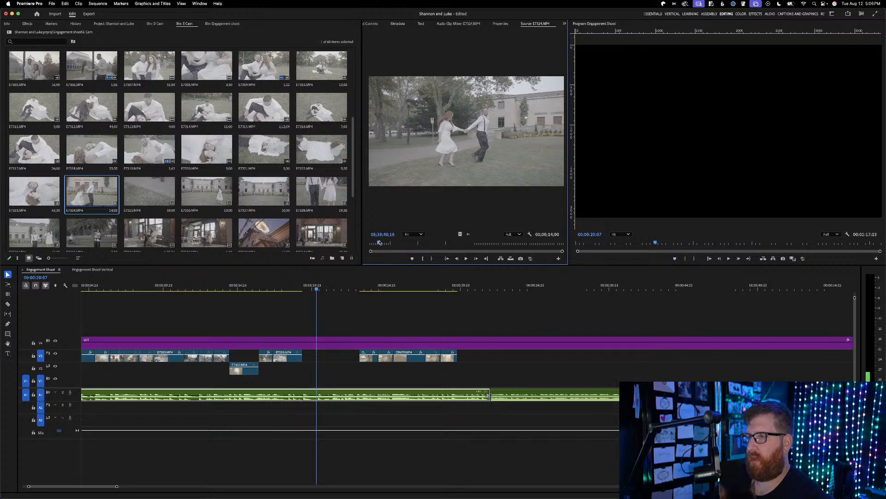
pyautogui.moveTo(380, 242); pyautogui.dragTo(405, 241)
pyautogui.press('i')
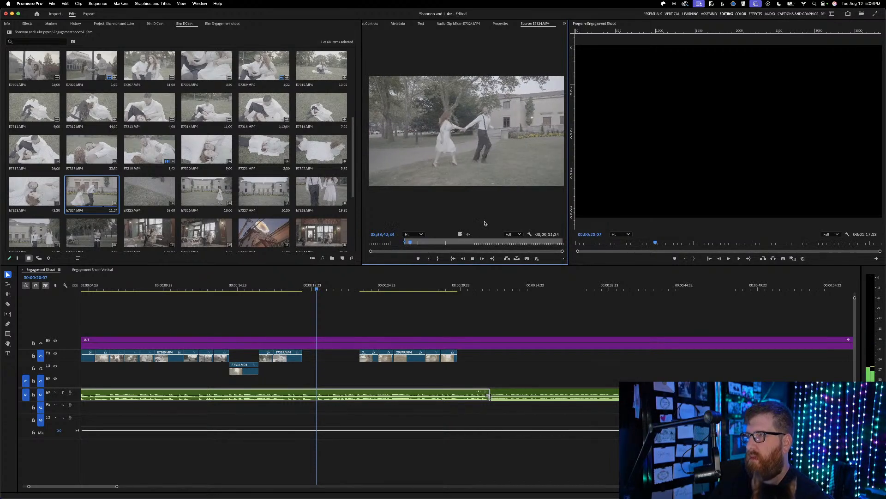
pyautogui.press('o')
pyautogui.press('space')
pyautogui.moveTo(461, 234); pyautogui.dragTo(354, 343)
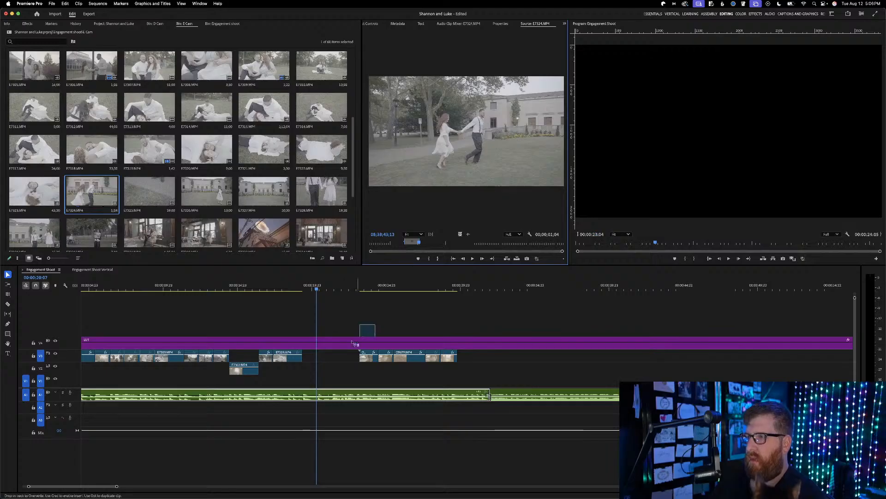
# Trim the end of the E7324 clip to 00:00:20:07 and replay the cut against the music
pyautogui.moveTo(310, 360); pyautogui.dragTo(317, 358)
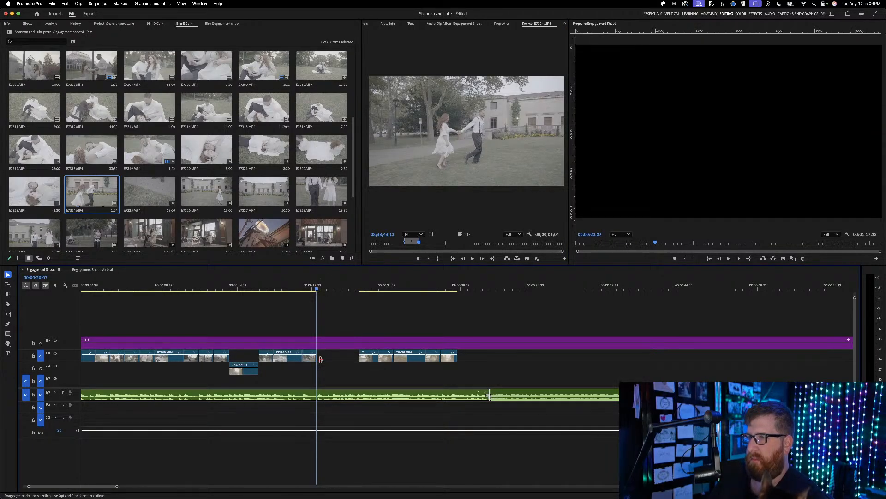
pyautogui.press('space')
pyautogui.press('space')
pyautogui.click(295, 285)
pyautogui.press('space')
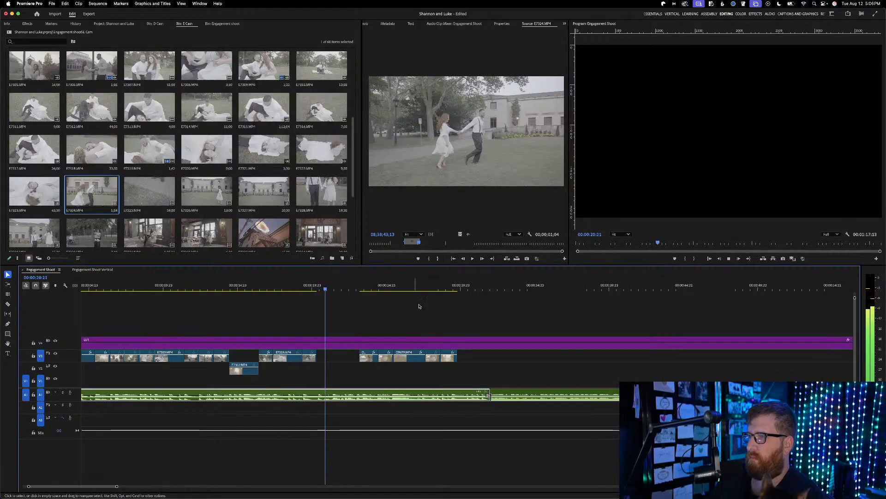
pyautogui.press('space')
# Mark a second range of about 0;48 in E7324.MP4, place it after the first E7324 clip and extend its end to 00:00:21:09
pyautogui.moveTo(432, 243); pyautogui.dragTo(377, 316)
pyautogui.press('i')
pyautogui.press('space')
pyautogui.press('o')
pyautogui.press('space')
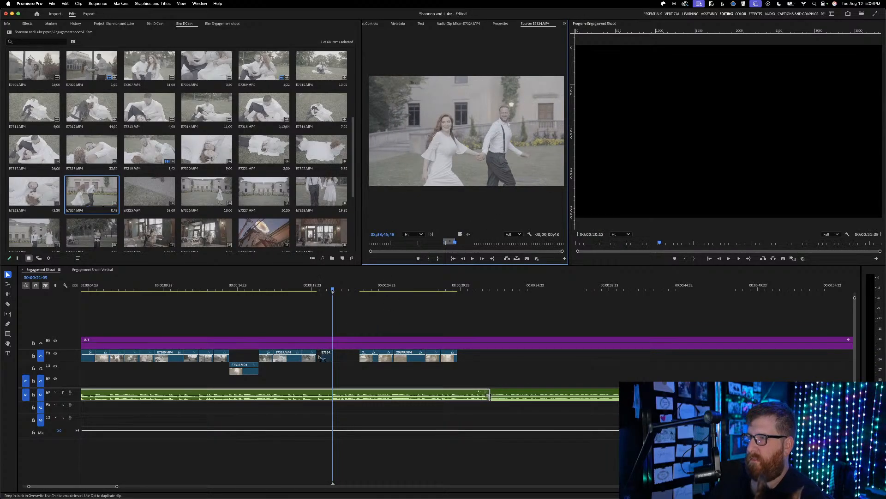
pyautogui.moveTo(321, 358); pyautogui.dragTo(325, 359)
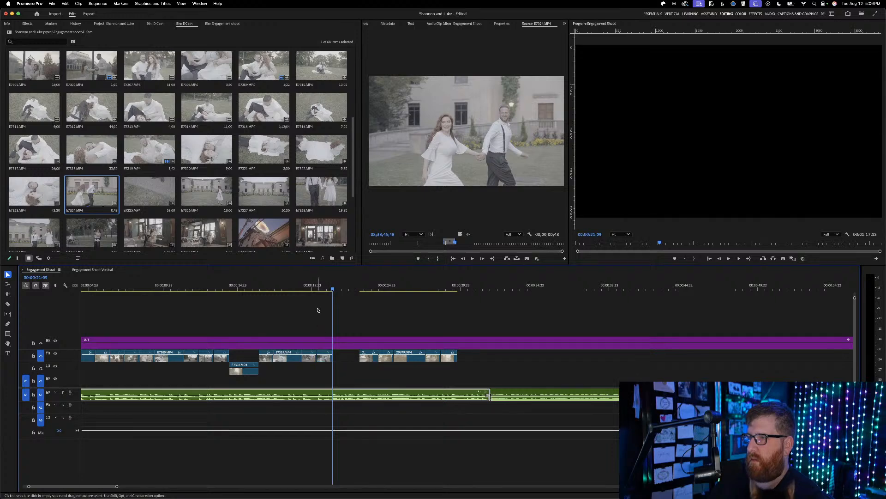
pyautogui.click(299, 288)
pyautogui.press('space')
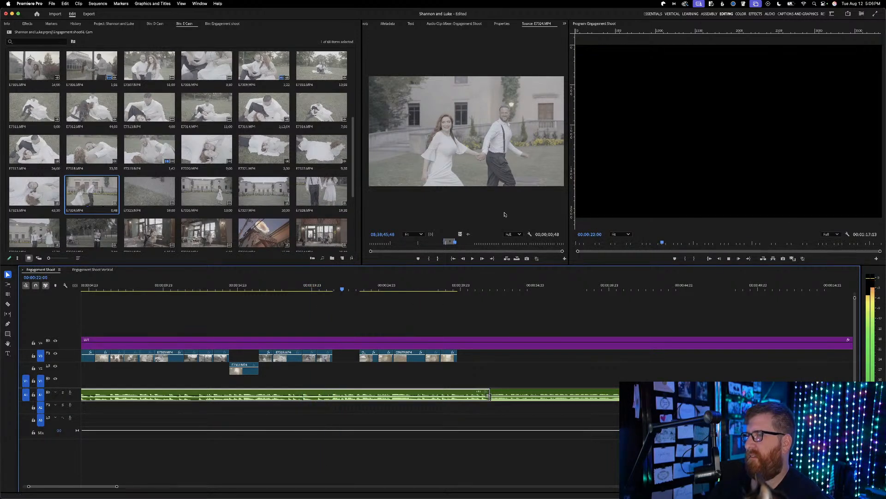
# Mark a range of about 0;54 in the last part of E7324.MP4, place its video at the end of the second E7324 clip and replay
pyautogui.moveTo(477, 241); pyautogui.dragTo(515, 237)
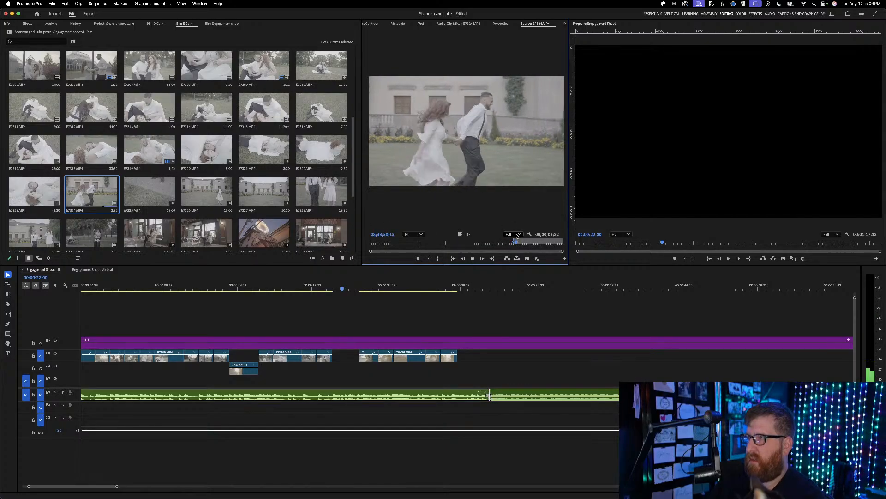
pyautogui.press('space')
pyautogui.press('o')
pyautogui.moveTo(460, 234); pyautogui.dragTo(334, 355)
pyautogui.click(302, 285)
pyautogui.press('space')
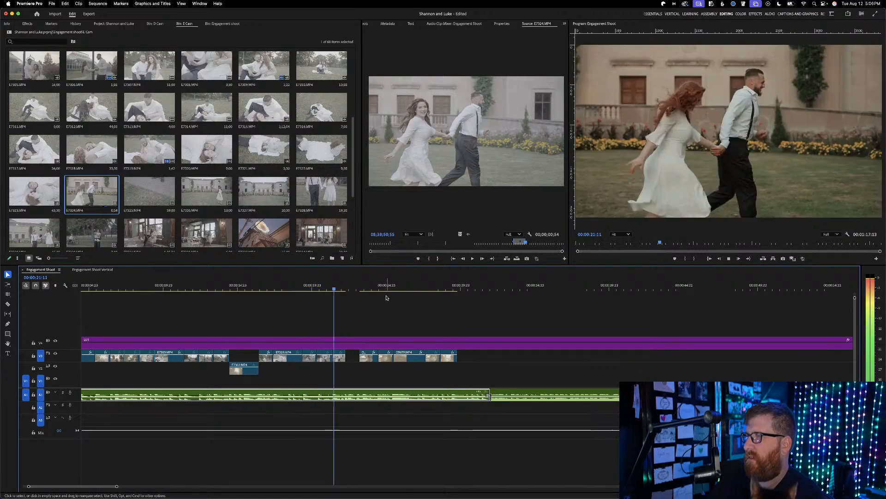
pyautogui.press('space')
# Delete the middle E7324 clip, move the last one against the first and extend its end to 00:00:21:09
pyautogui.click(324, 356)
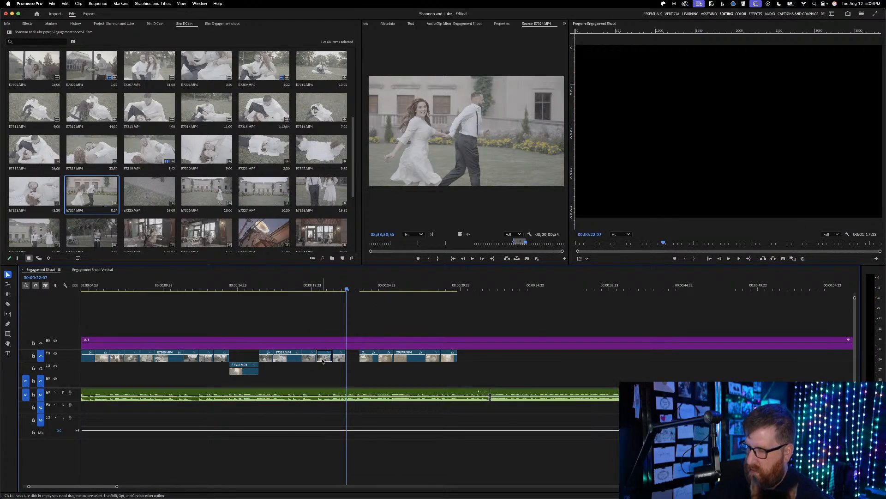
pyautogui.moveTo(339, 360); pyautogui.dragTo(326, 362)
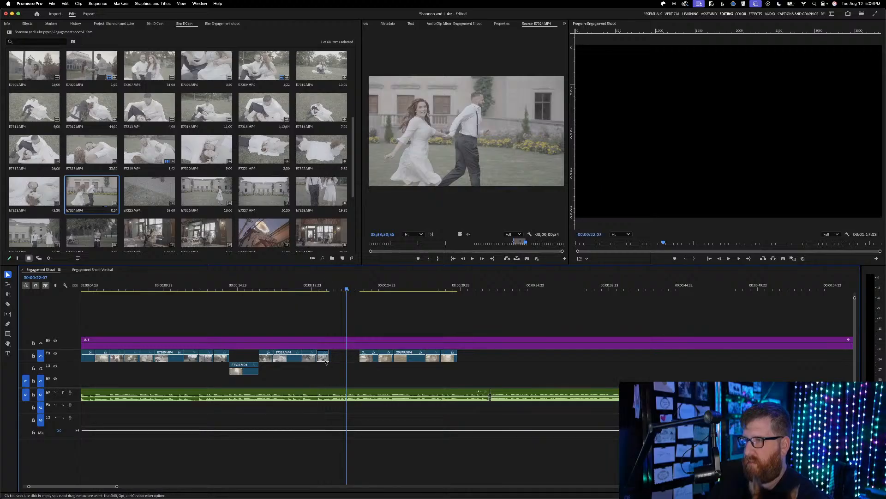
pyautogui.click(334, 289)
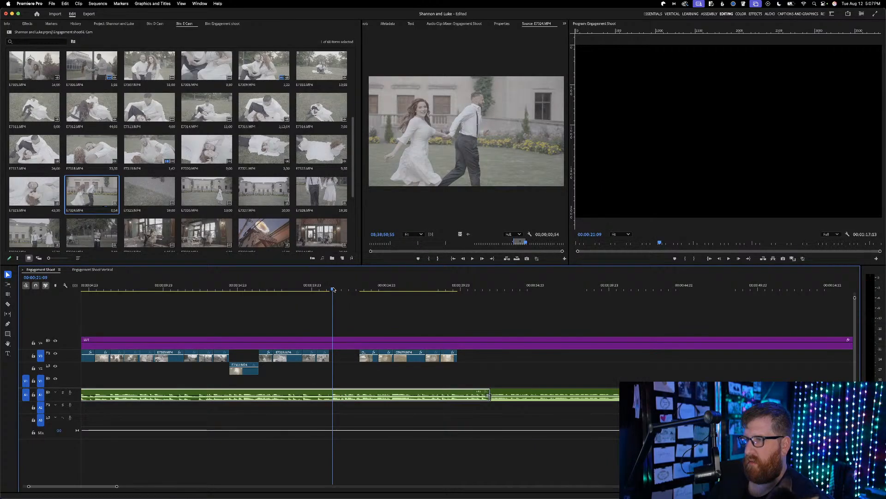
pyautogui.moveTo(331, 349); pyautogui.dragTo(333, 358)
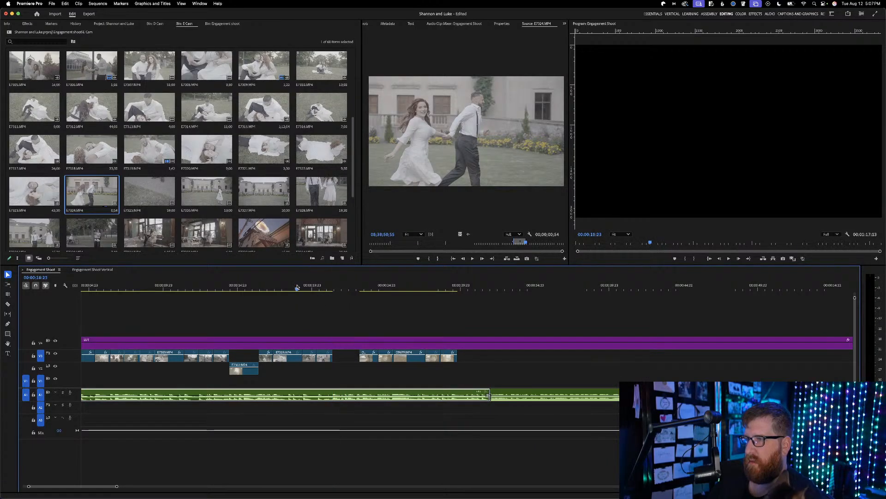
# Save the project and replay the cut from the E7319 clip through the two E7324 clips
pyautogui.press('space')
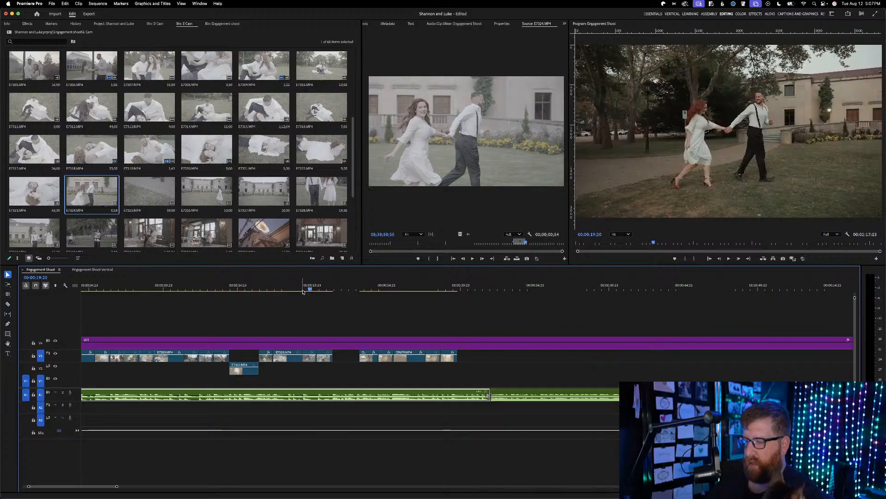
pyautogui.press('super+s')
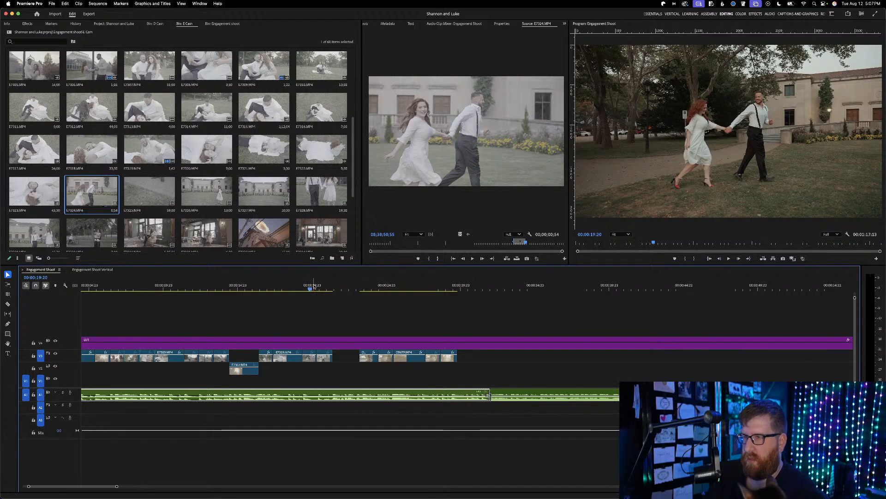
pyautogui.click(300, 286)
pyautogui.press('space')
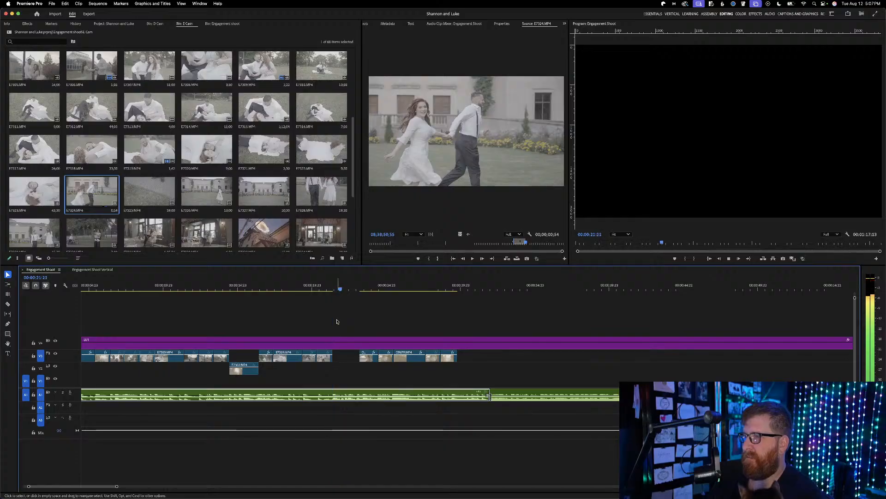
pyautogui.press('space')
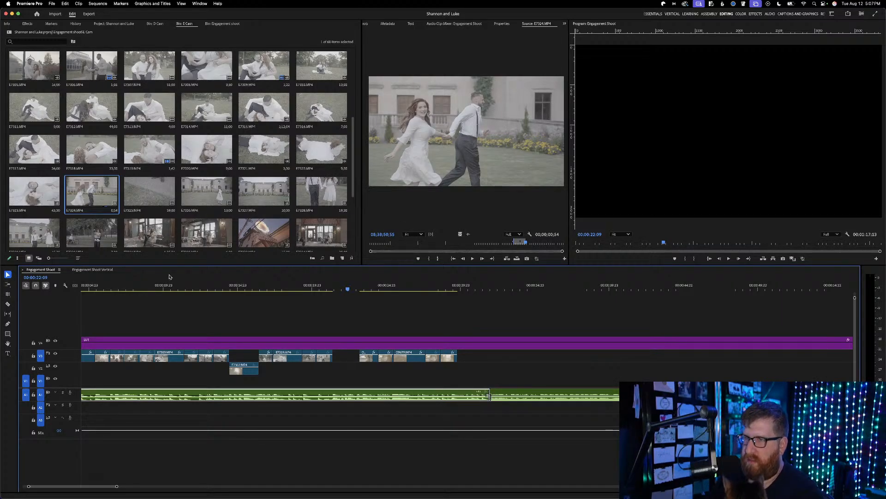
# Open the Engagement Shoot Vertical sequence and play it from the beginning
pyautogui.click(95, 270)
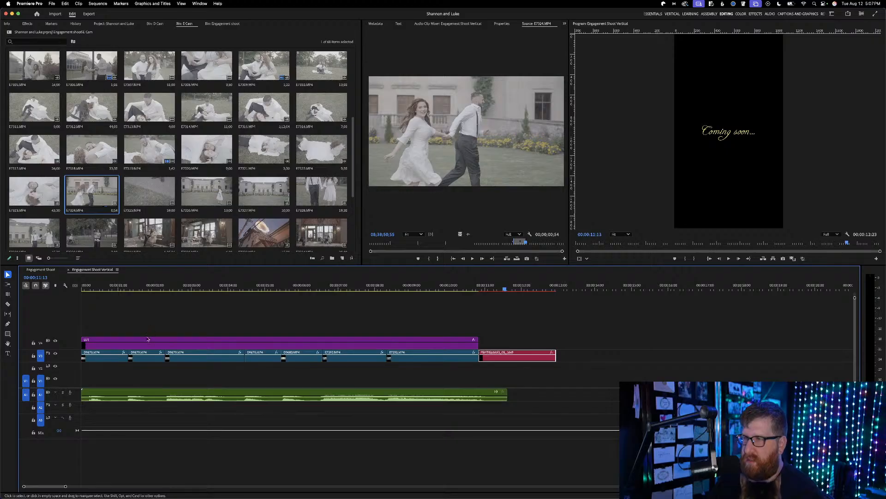
pyautogui.press('\\')
pyautogui.moveTo(113, 287); pyautogui.dragTo(36, 286)
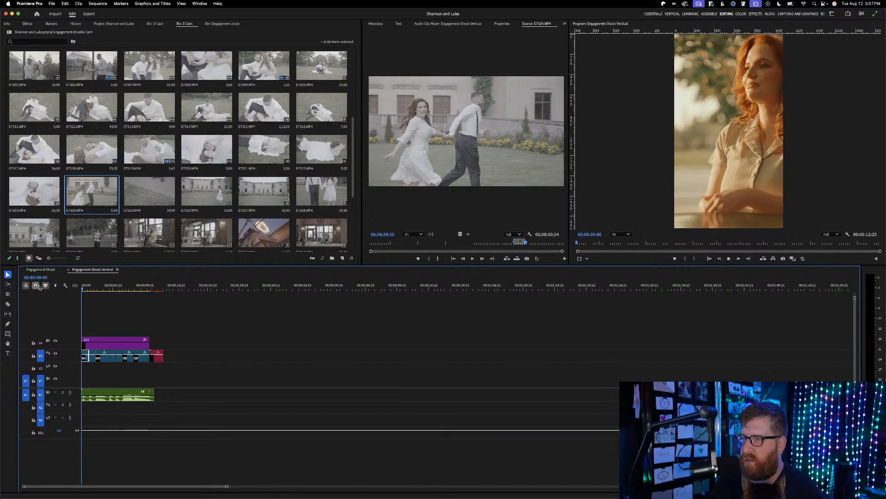
pyautogui.press('space')
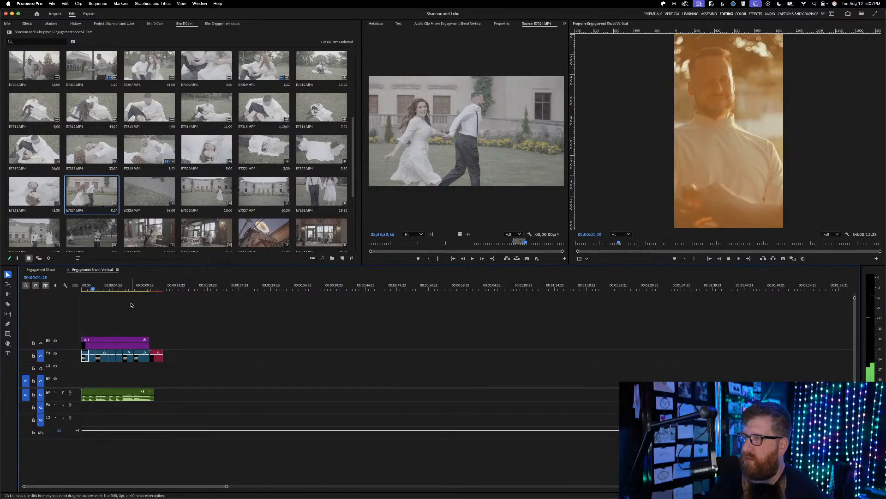
# Return to the Engagement Shoot sequence and play it from 00:00:20:00 through the gap after the E7324 clips
pyautogui.press('space')
pyautogui.click(52, 271)
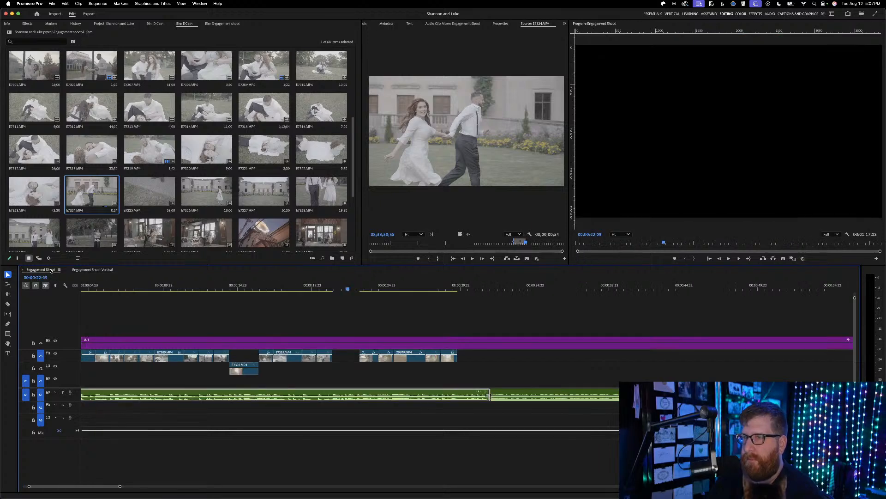
pyautogui.click(312, 284)
pyautogui.press('space')
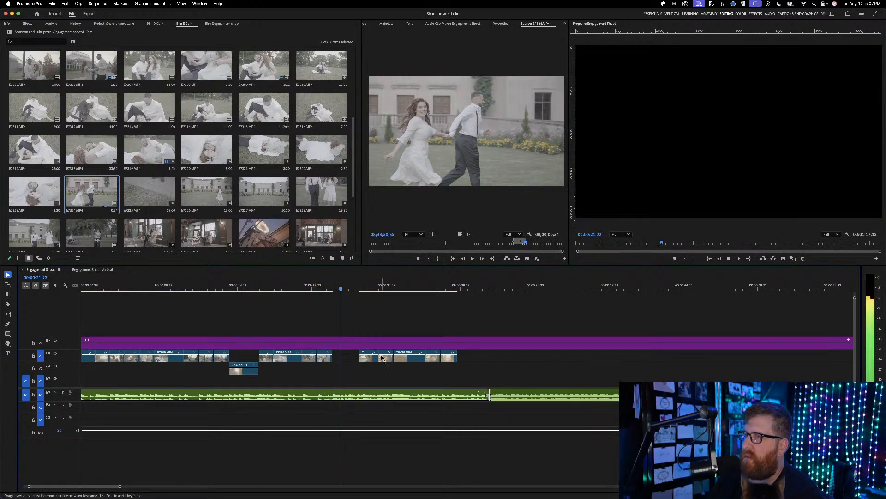
pyautogui.press('space')
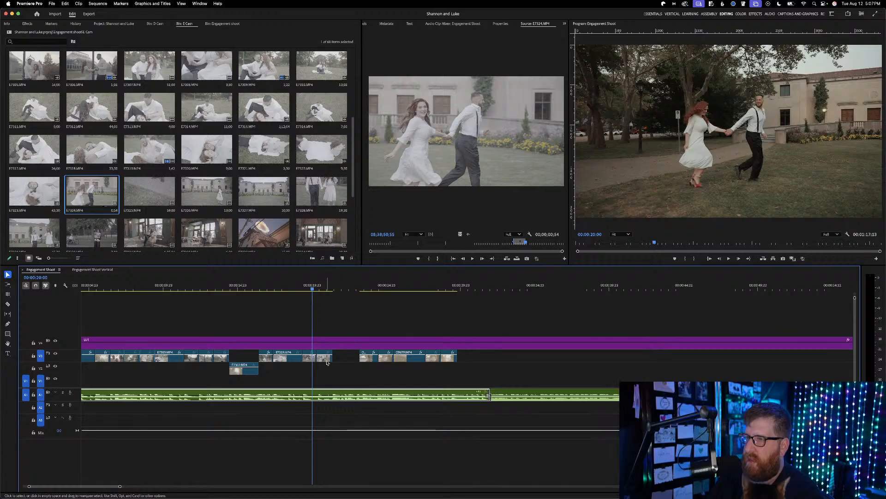
# Slow the second E7324 clip to 40% speed and play it back
pyautogui.click(327, 359)
pyautogui.press('super+r')
pyautogui.write('40')
pyautogui.press('Return')
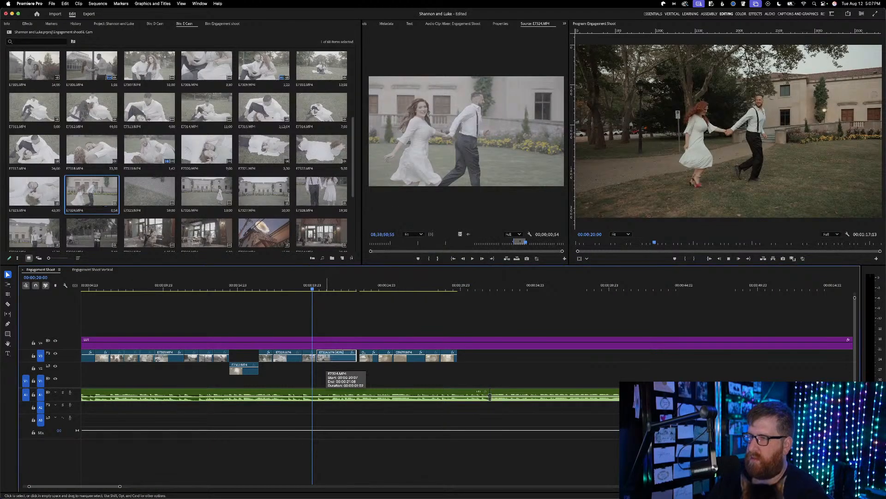
pyautogui.press('space')
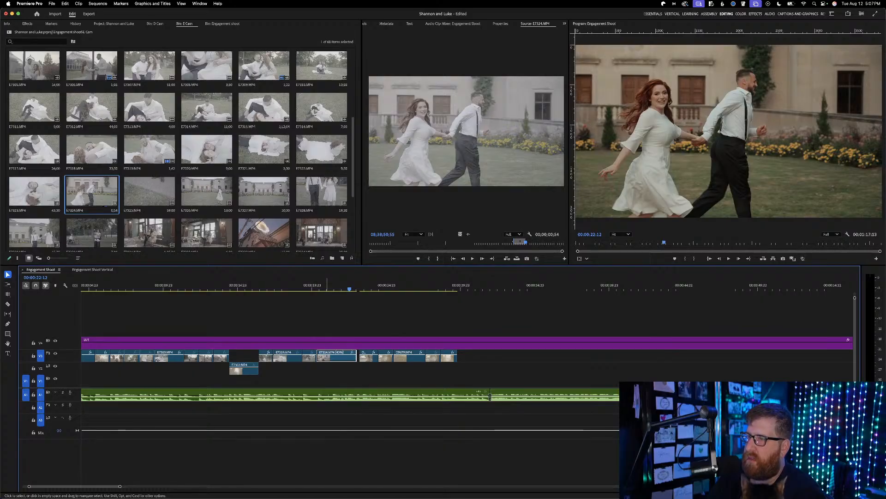
# Find the frame where the woman looks back, slip the slowed E7324 clip to that later footage and replay
pyautogui.press('Left')
pyautogui.press('Left')
pyautogui.press('Left')
pyautogui.press('Left')
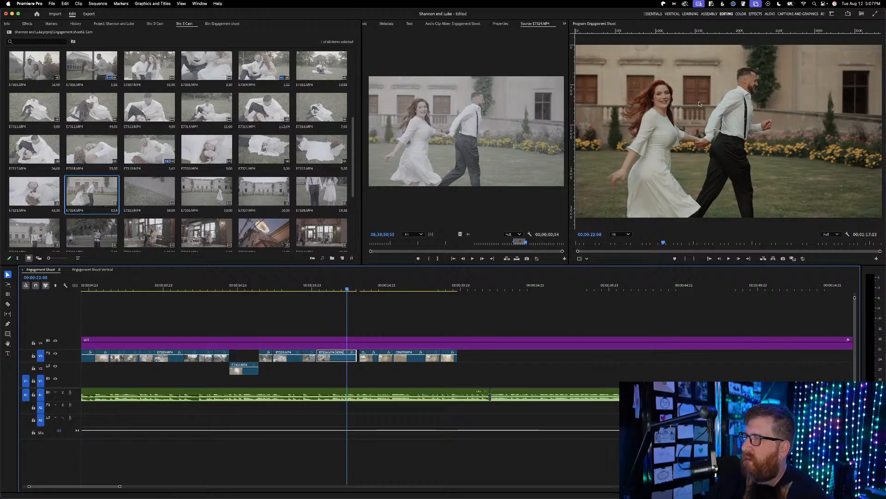
pyautogui.click(337, 287)
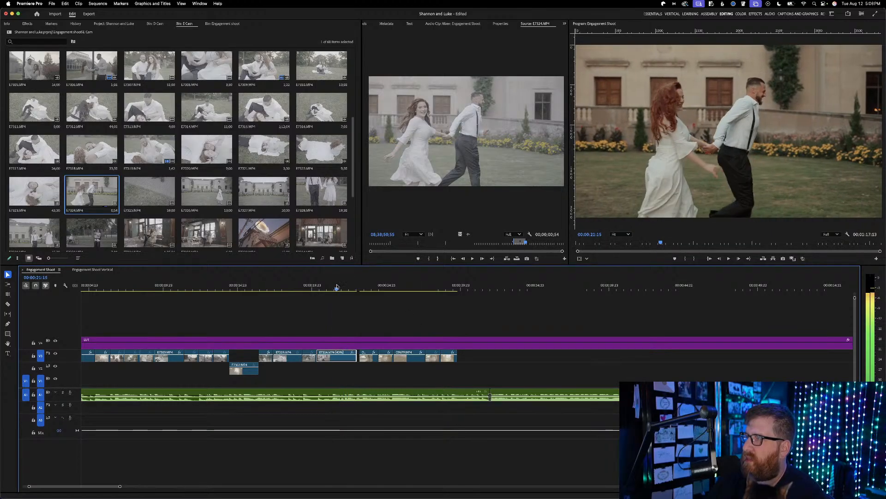
pyautogui.moveTo(337, 287); pyautogui.dragTo(331, 301)
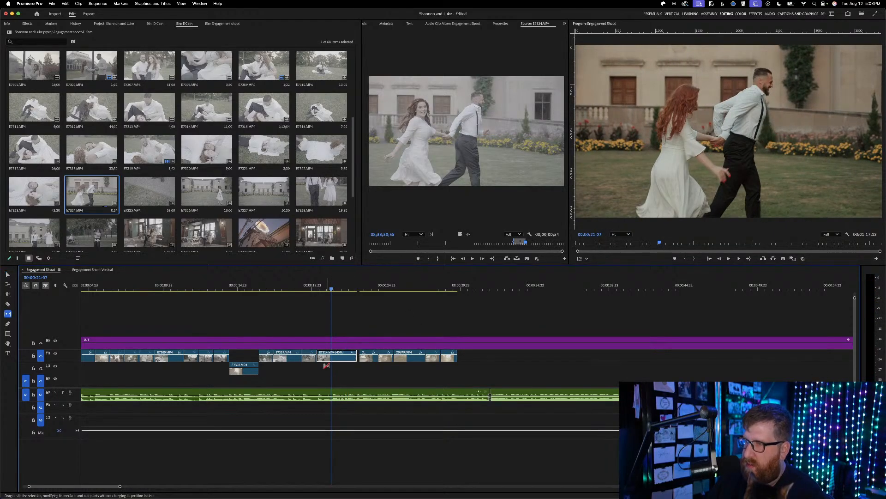
pyautogui.moveTo(333, 358); pyautogui.dragTo(310, 358)
pyautogui.click(309, 287)
pyautogui.press('space')
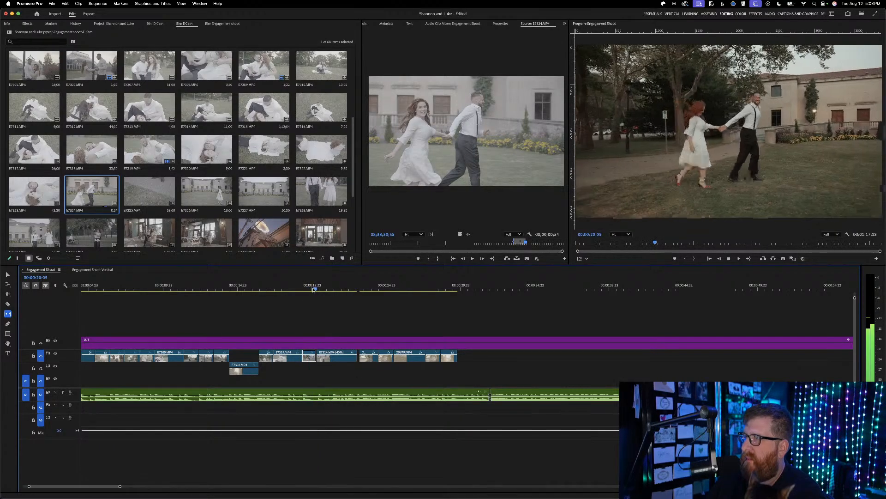
pyautogui.press('space')
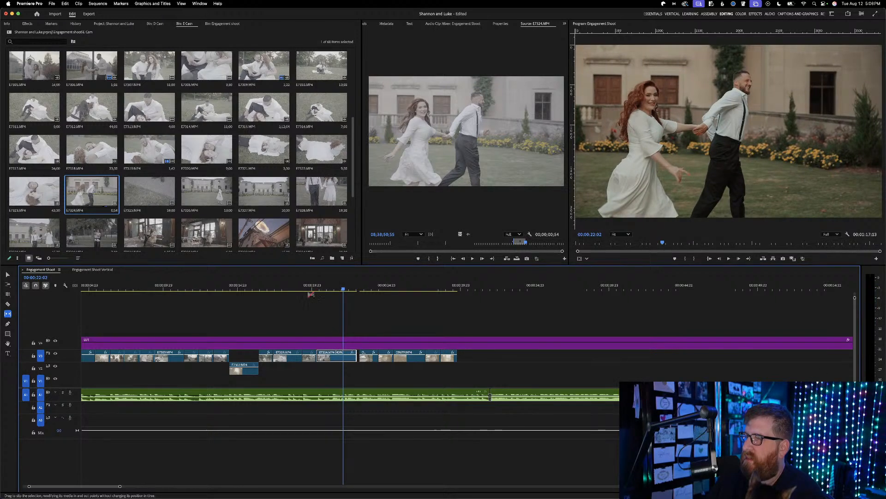
# Replay the two E7324 clips and slip the first one to a later part of its footage
pyautogui.click(310, 288)
pyautogui.press('space')
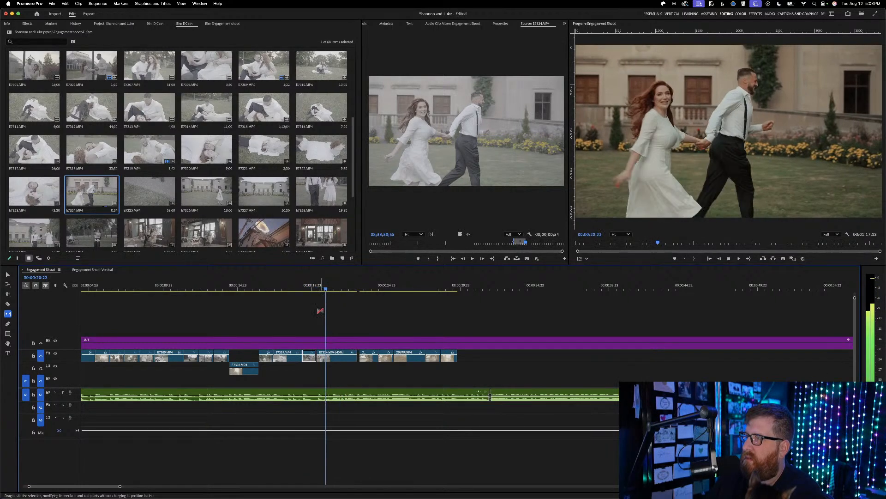
pyautogui.press('space')
pyautogui.click(312, 358)
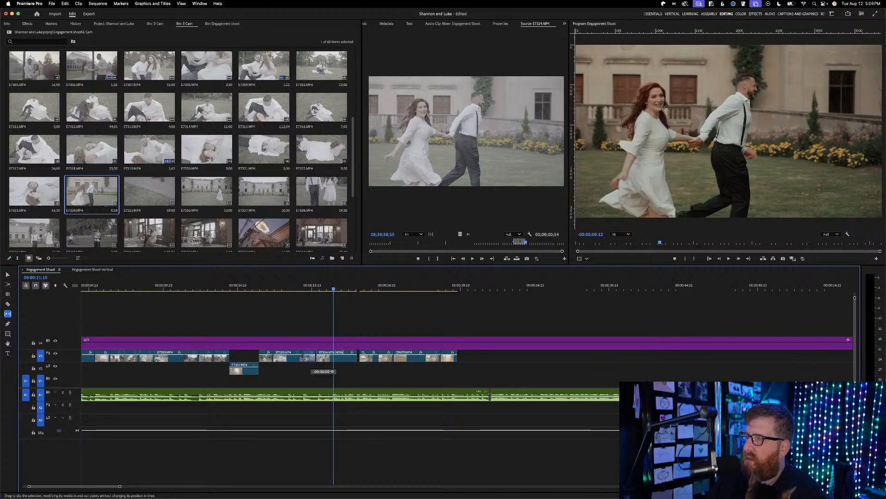
pyautogui.moveTo(310, 358); pyautogui.dragTo(296, 360)
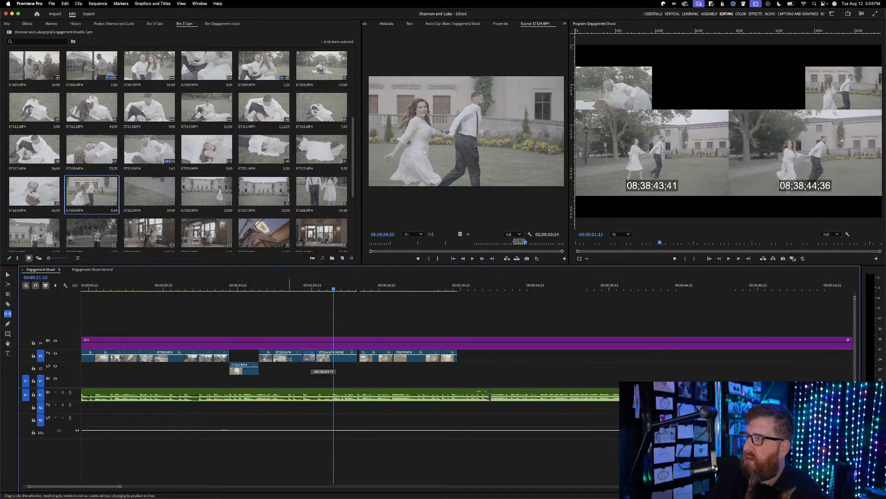
# Slip the slowed E7324 clip slightly later in its footage and replay the cut from the preceding picnic blanket shot
pyautogui.moveTo(292, 359); pyautogui.dragTo(331, 358)
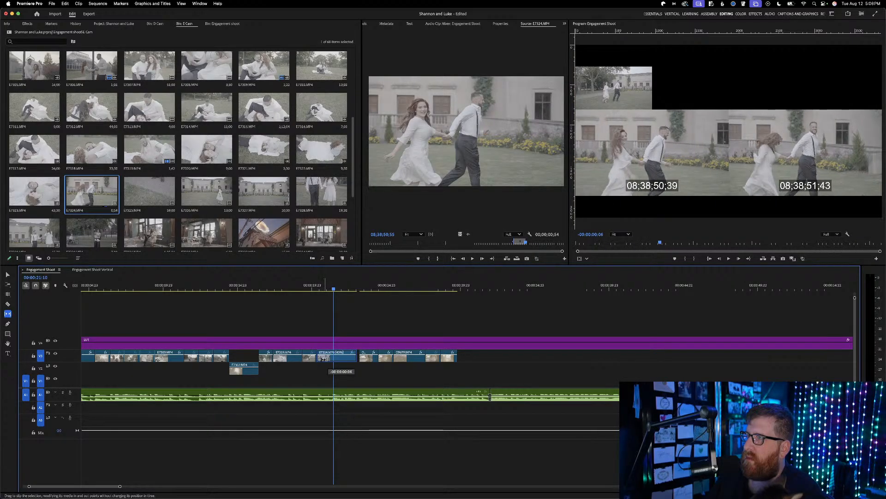
pyautogui.moveTo(323, 359); pyautogui.dragTo(323, 359)
pyautogui.click(297, 283)
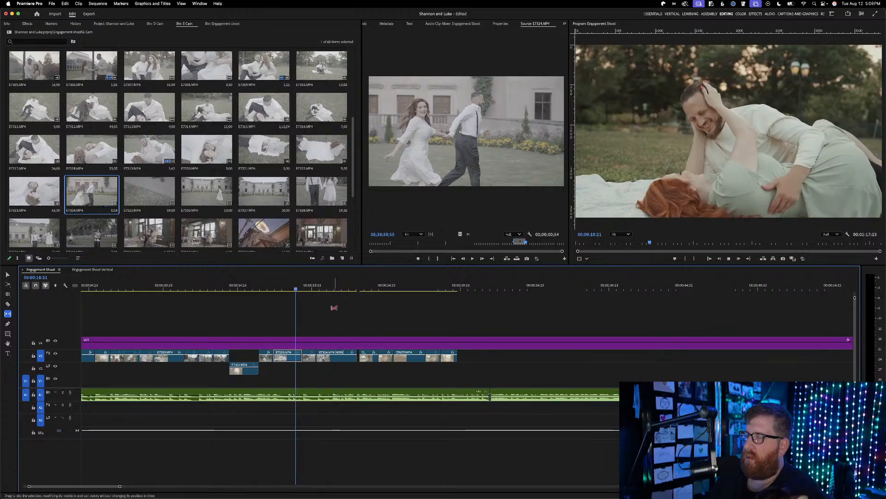
pyautogui.press('space')
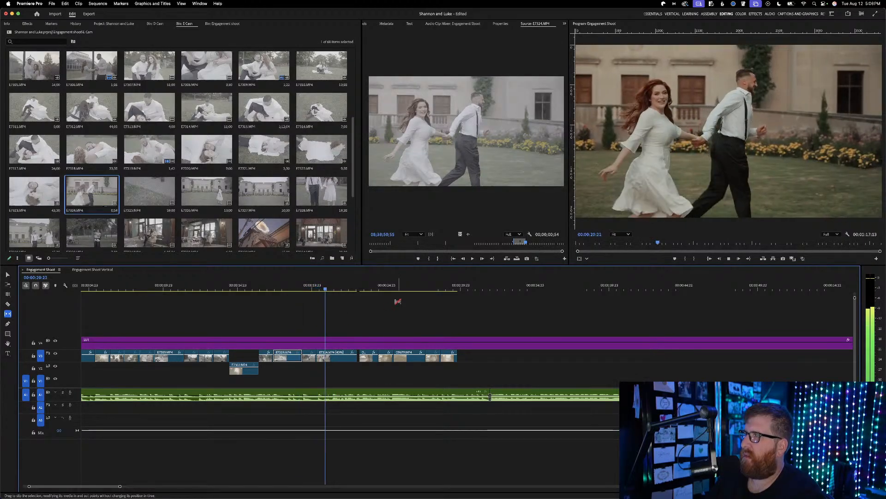
pyautogui.press('space')
# Slip the first E7324 clip back to earlier footage and review the transition into the slowed clip
pyautogui.moveTo(312, 360); pyautogui.dragTo(312, 359)
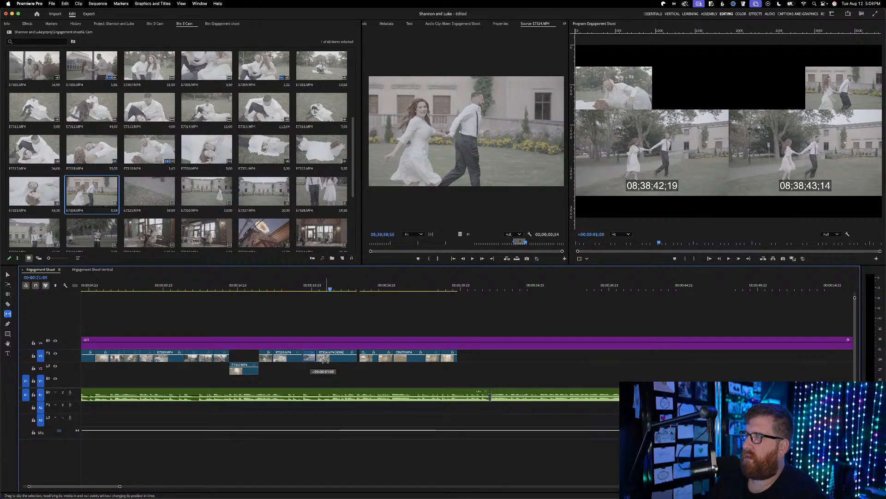
pyautogui.moveTo(325, 360); pyautogui.dragTo(326, 360)
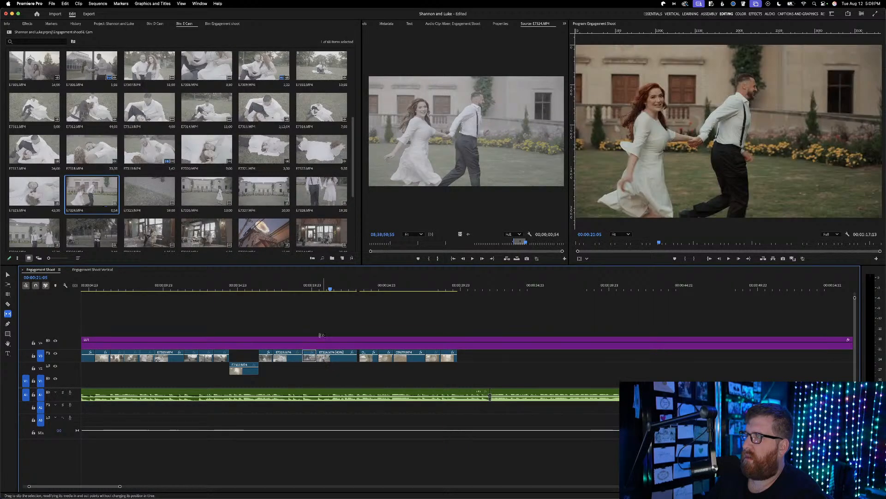
pyautogui.click(312, 286)
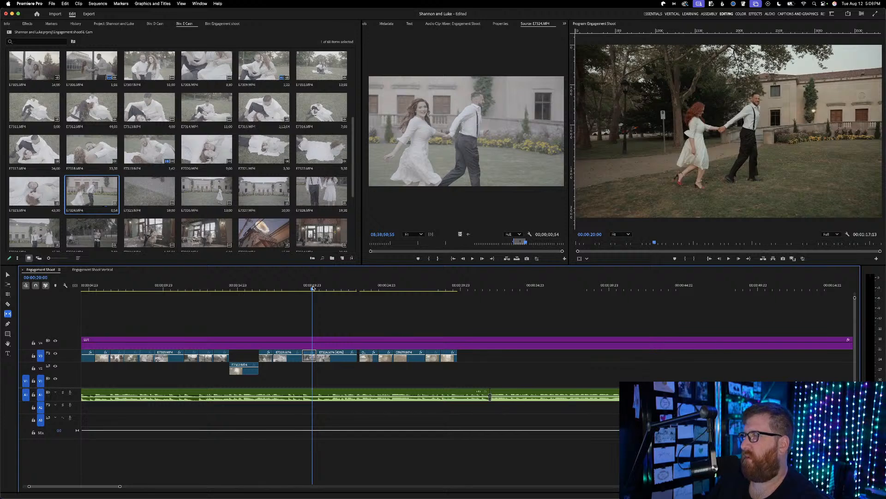
pyautogui.click(318, 288)
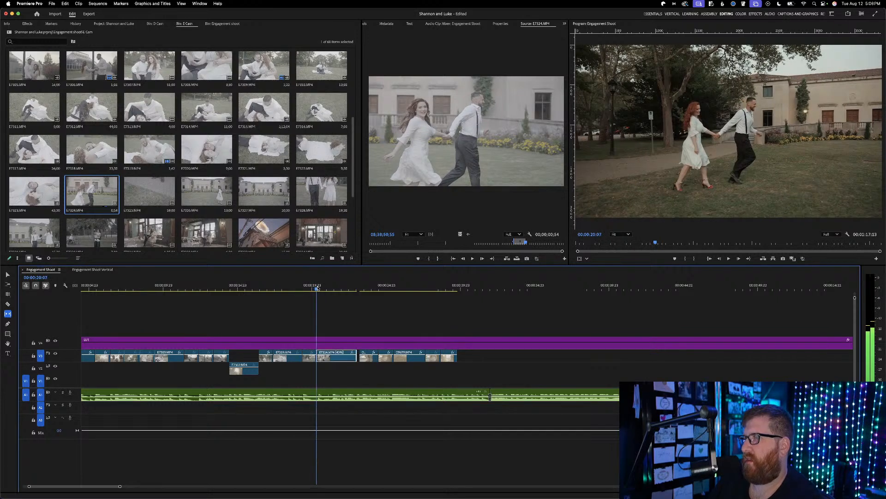
pyautogui.moveTo(317, 287); pyautogui.dragTo(325, 289)
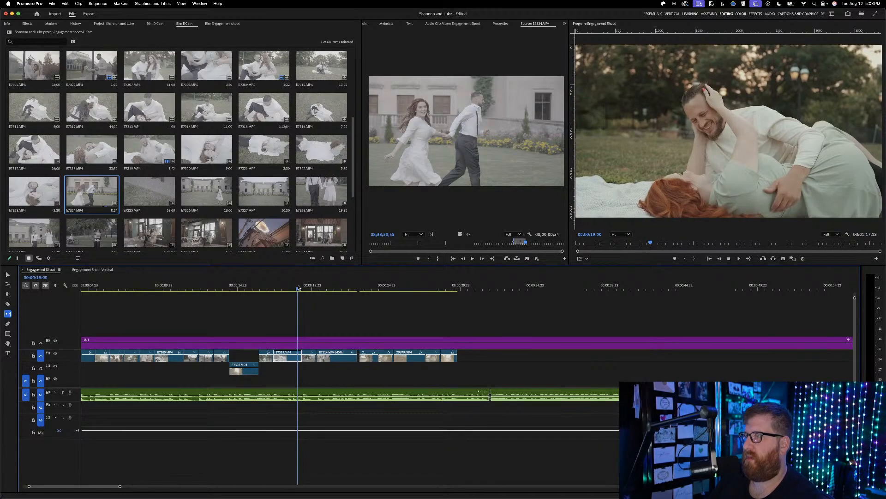
pyautogui.press('space')
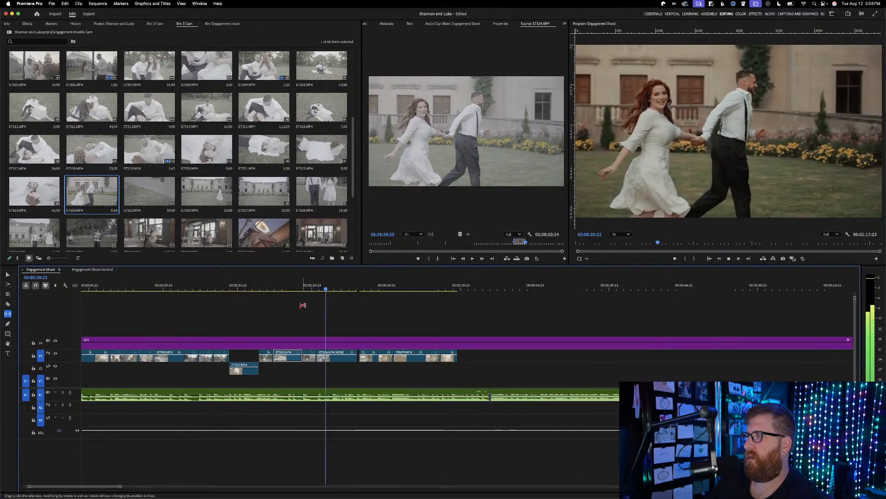
pyautogui.press('space')
# Trim the end of the slowed E7324 clip to 00:00:21:08 and play on into the clips after the gap
pyautogui.press('v')
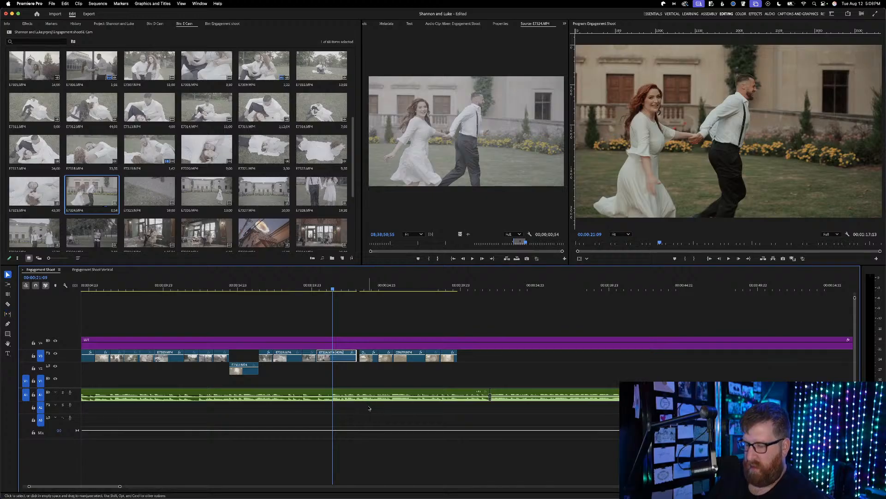
pyautogui.press('Left')
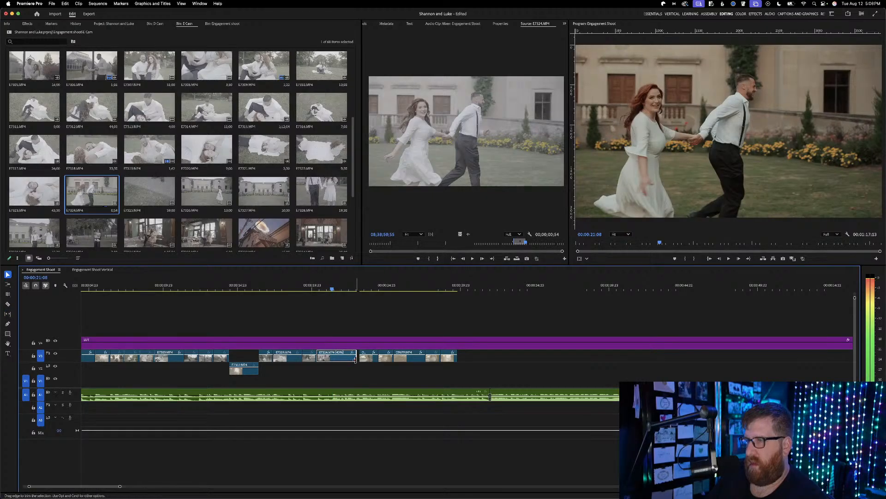
pyautogui.moveTo(355, 359); pyautogui.dragTo(331, 359)
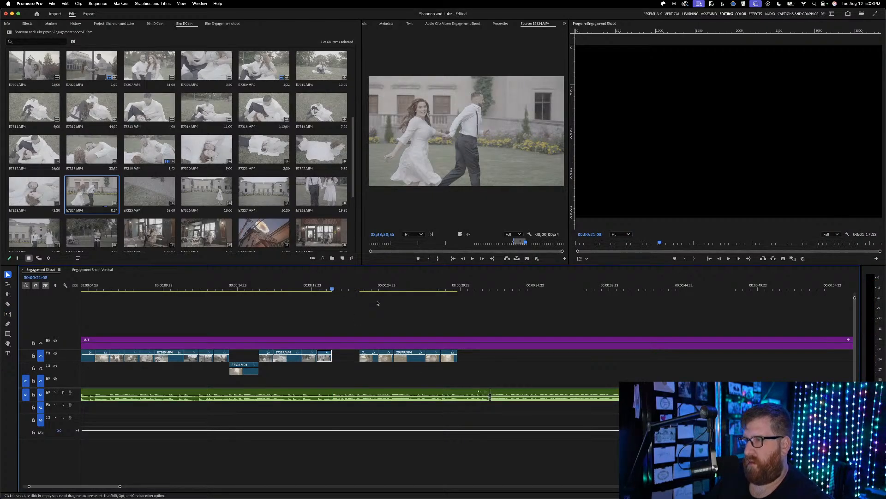
pyautogui.press('space')
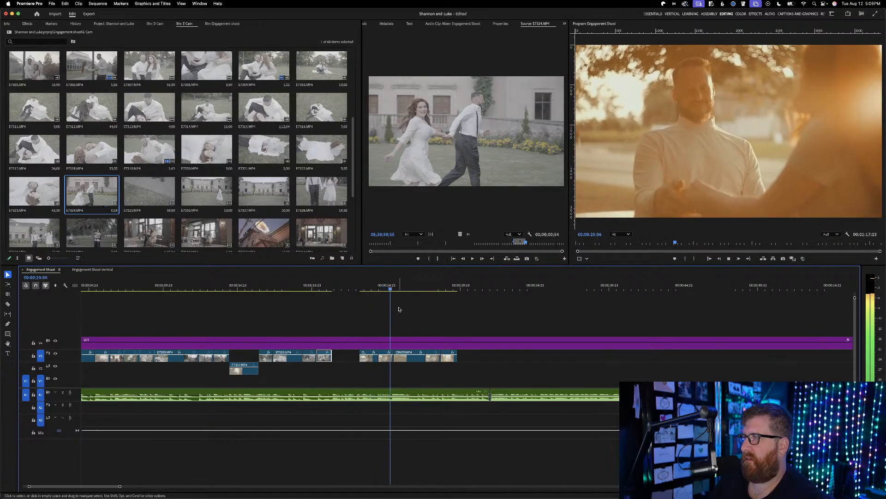
pyautogui.click(404, 359)
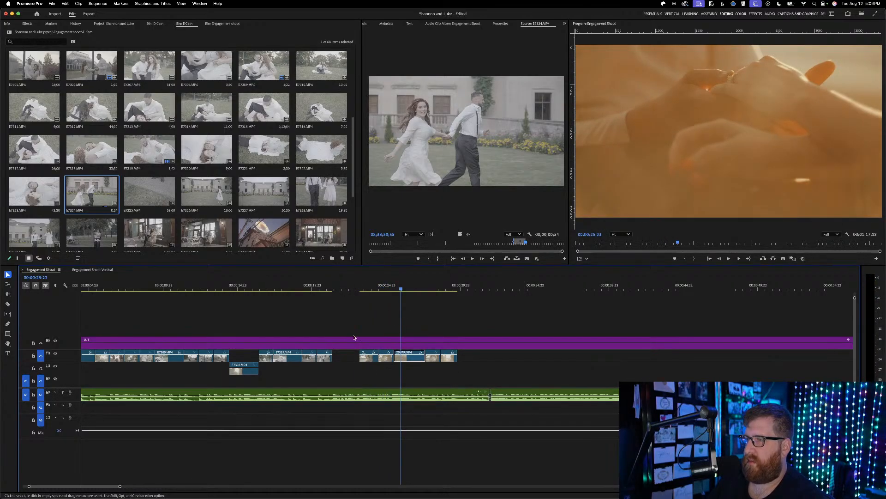
# Move the five clips after the gap together against the end of the slowed E7324 clip and replay
pyautogui.click(329, 287)
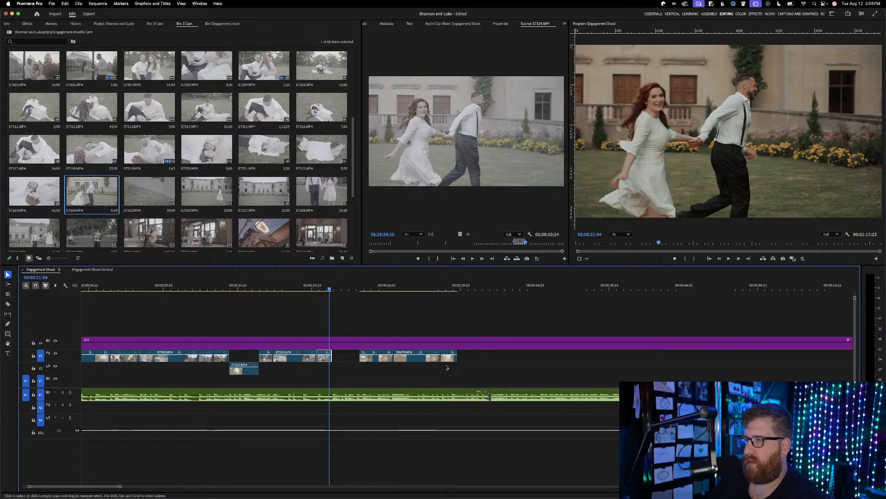
pyautogui.moveTo(391, 362); pyautogui.dragTo(343, 361)
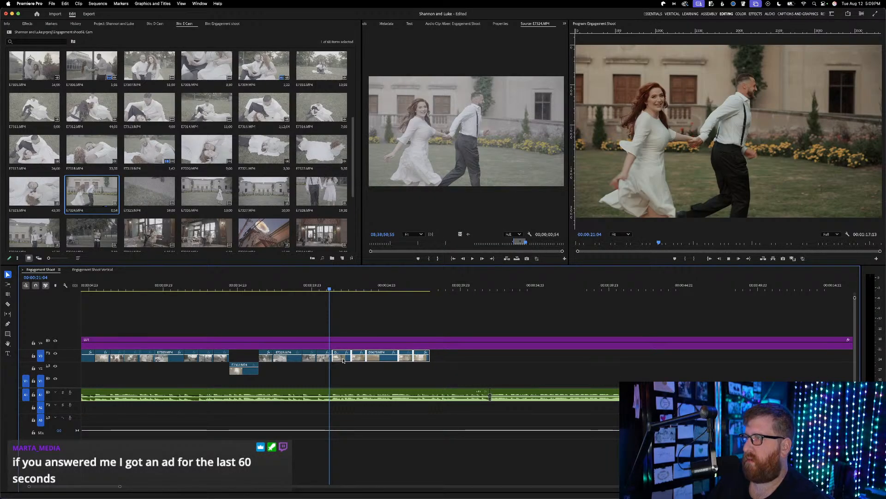
pyautogui.press('space')
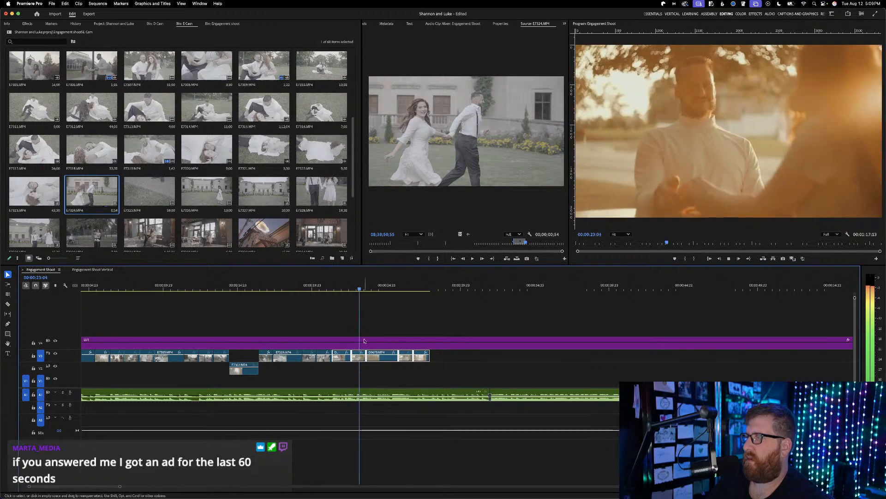
# Move the golden backlit shot of the man earlier to 00:00:22:10, overlapping the clip before it, and save the project
pyautogui.moveTo(351, 287)
pyautogui.mouseDown()
pyautogui.moveTo(333, 287)
pyautogui.moveTo(348, 287)
pyautogui.mouseUp()
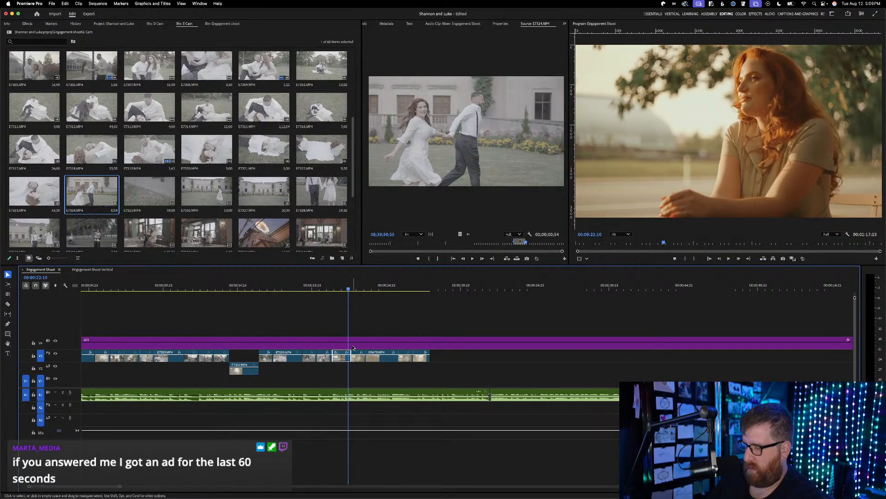
pyautogui.moveTo(359, 358); pyautogui.dragTo(356, 359)
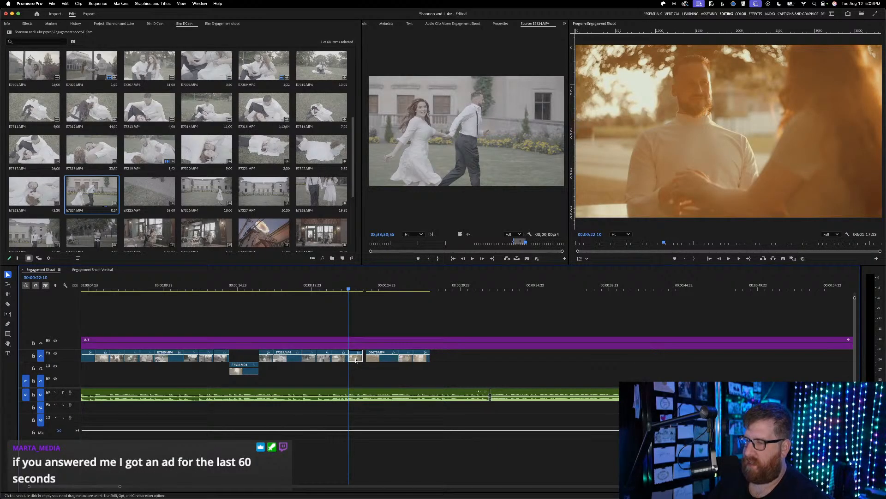
pyautogui.press('super+s')
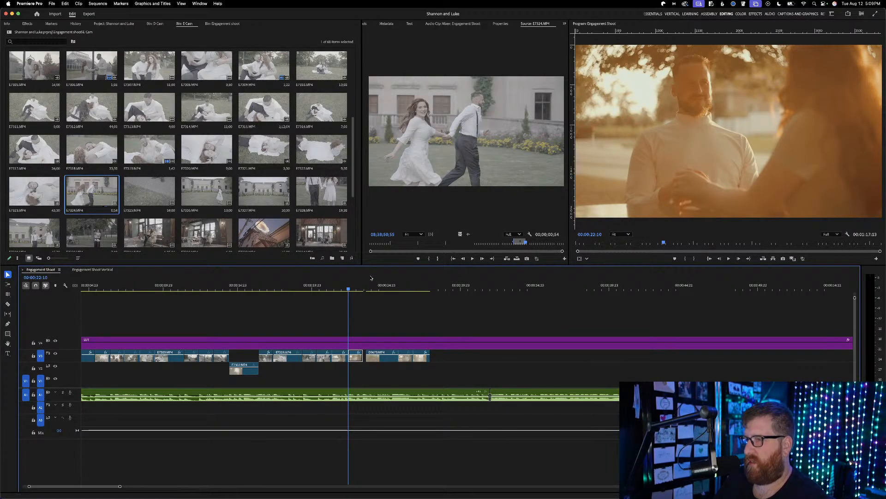
# Move the close-up clip of the hands against the end of the backlit shot of the man and replay the cut
pyautogui.press('space')
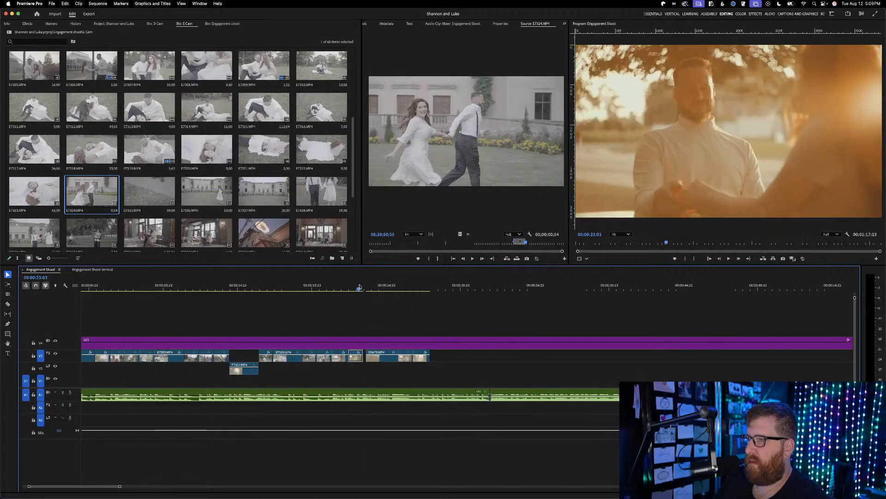
pyautogui.click(364, 287)
pyautogui.moveTo(382, 357); pyautogui.dragTo(379, 357)
pyautogui.press('space')
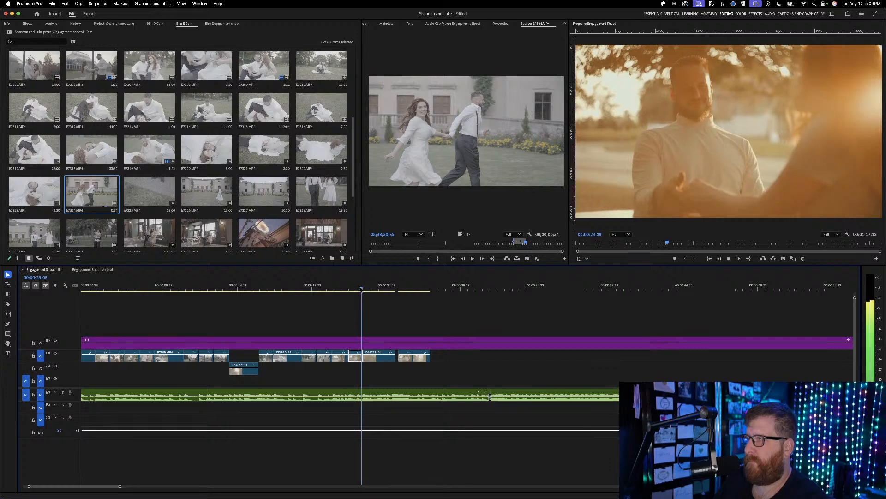
# Move the last clip of the couple leaning together against the end of the hands close-up and play on past it
pyautogui.press('space')
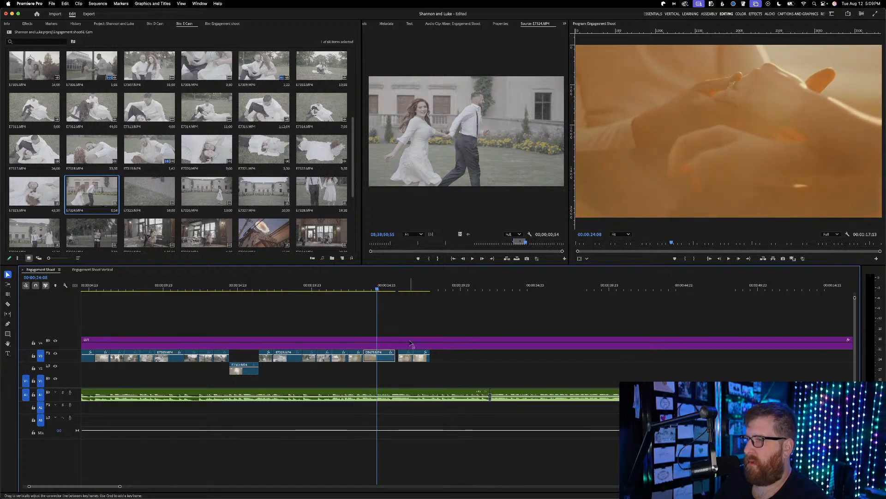
pyautogui.moveTo(409, 359); pyautogui.dragTo(387, 358)
pyautogui.press('space')
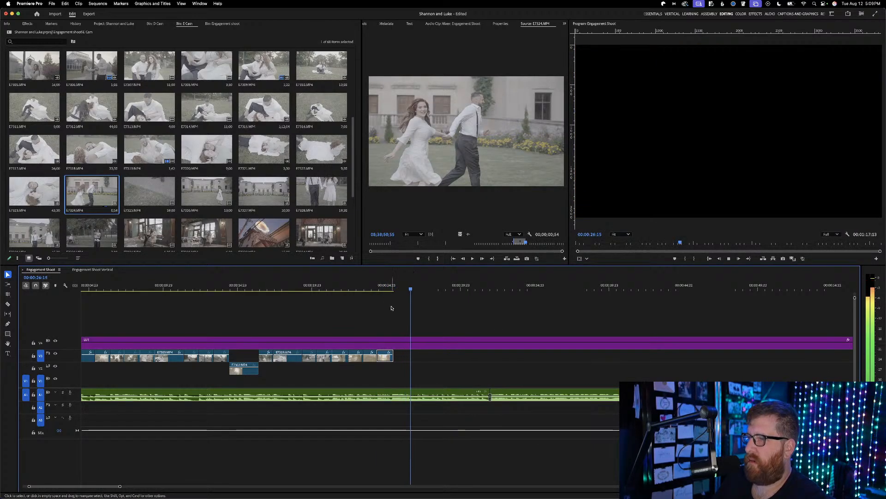
# Trim the end of the last clip to 00:00:25:09, show the whole sequence and save the project
pyautogui.click(391, 288)
pyautogui.moveTo(392, 289); pyautogui.dragTo(392, 290)
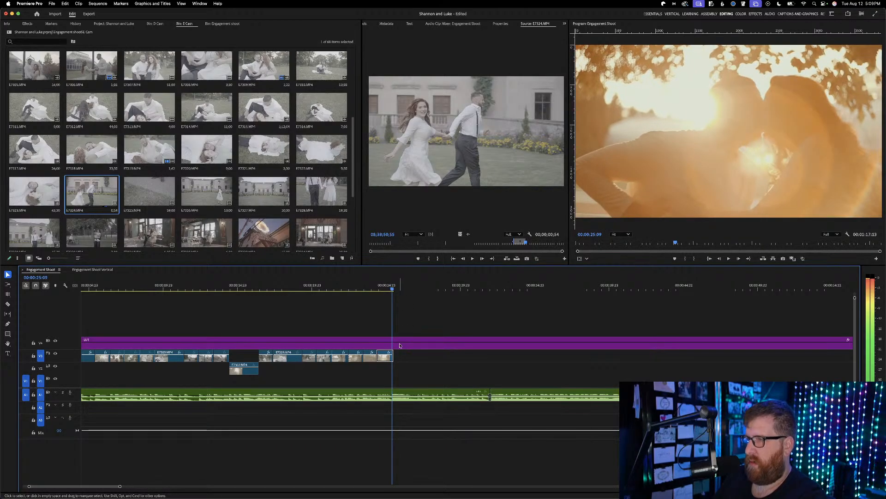
pyautogui.moveTo(393, 353); pyautogui.dragTo(396, 353)
pyautogui.press('\\')
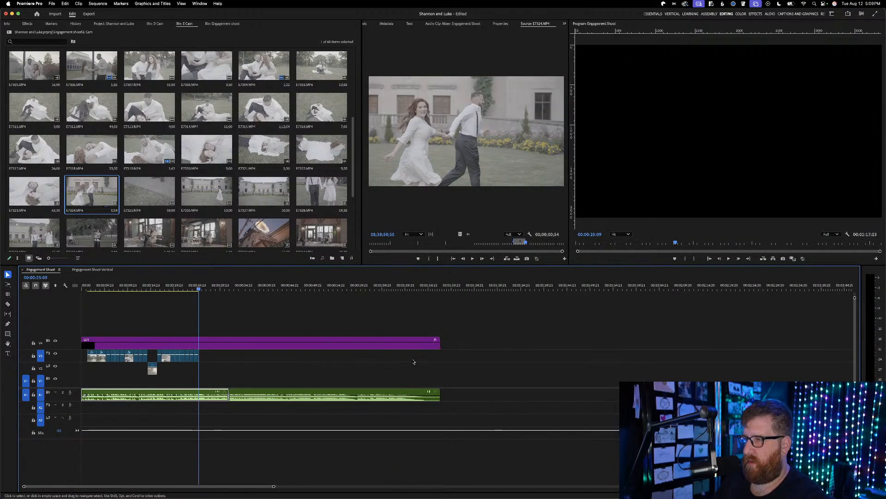
pyautogui.press('super+s')
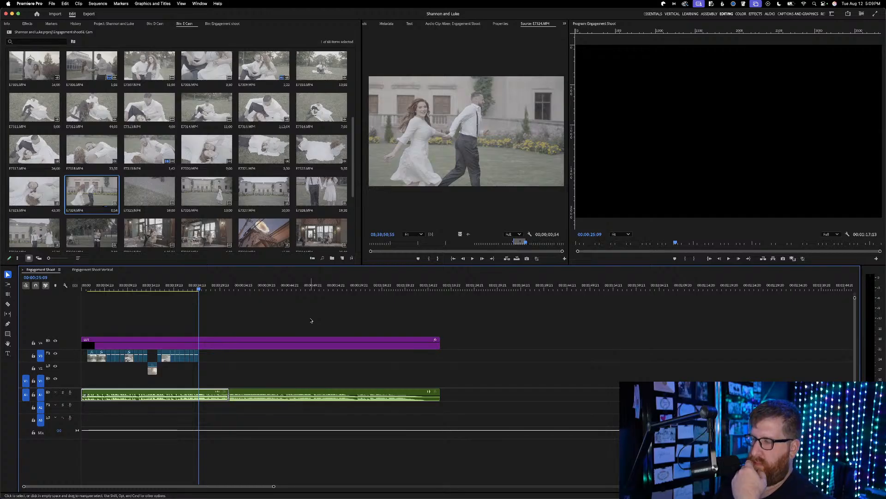
# Play the edit from the beginning through to the end of the last clip to review the cuts against the music
pyautogui.press('Home')
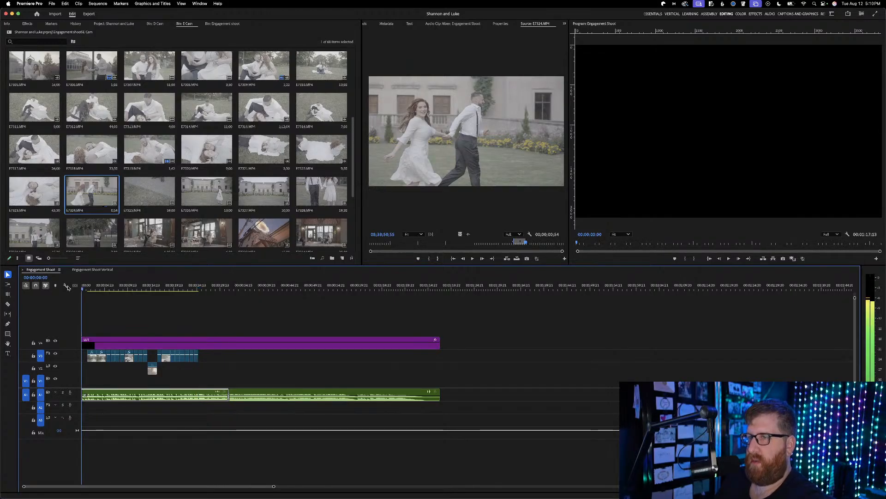
pyautogui.press('space')
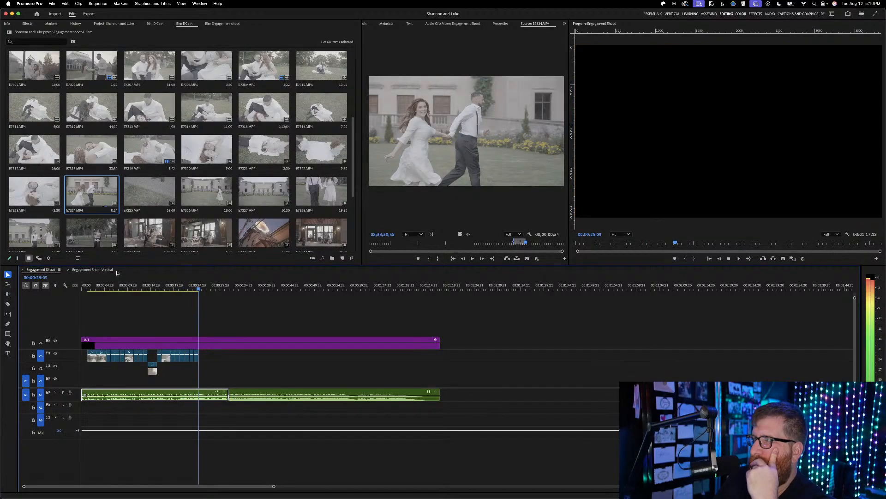
pyautogui.press('space')
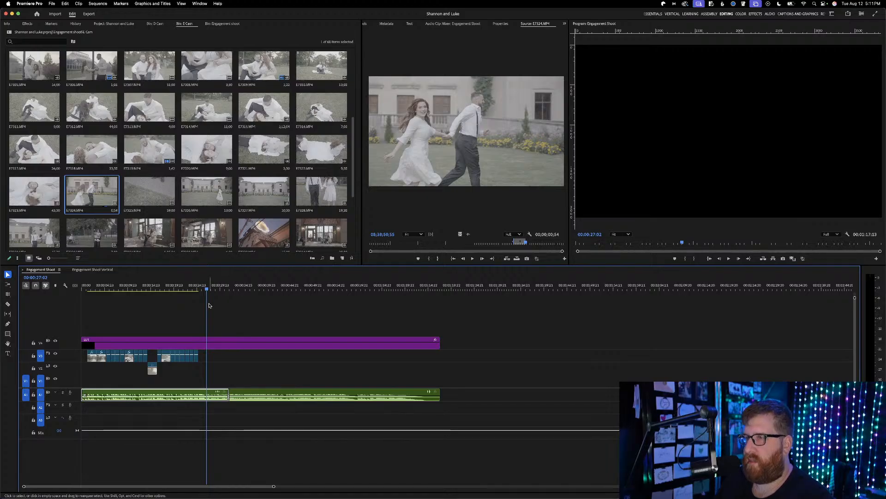
# Open E7294.MP4 and mark a range from 08;26;43;04 to 08;26;45;00 around the couple by the stone wall
pyautogui.scroll(3, 195, 307)
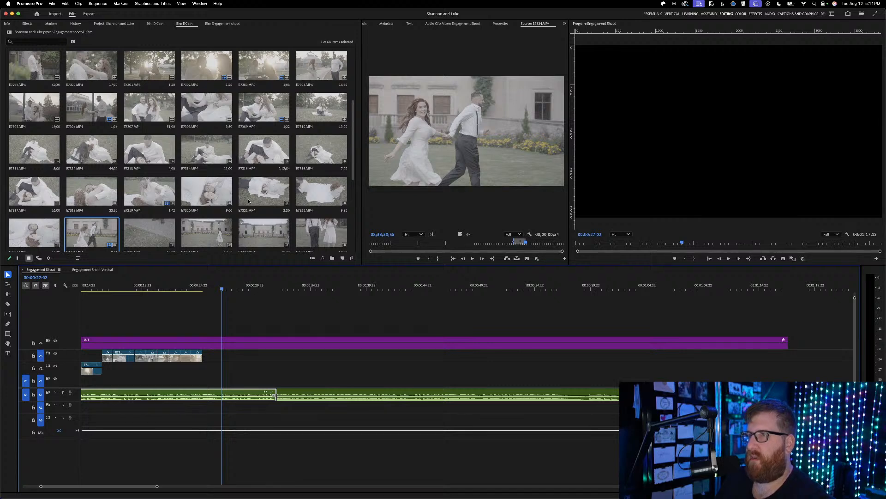
pyautogui.scroll(5, 249, 201)
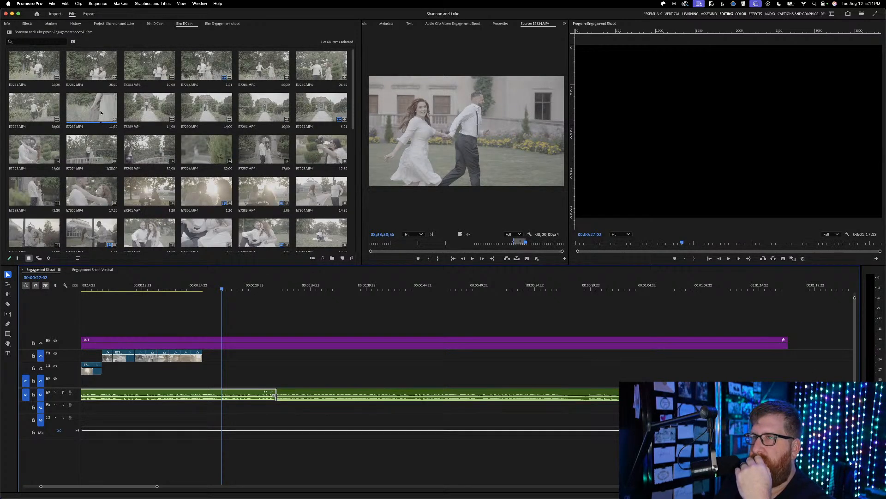
pyautogui.doubleClick(96, 146)
pyautogui.moveTo(379, 242); pyautogui.dragTo(504, 245)
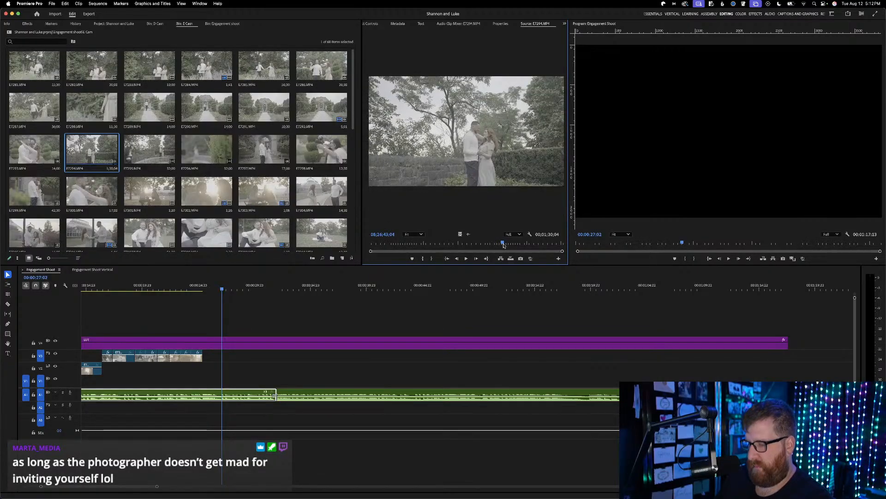
pyautogui.press('i')
pyautogui.press('space')
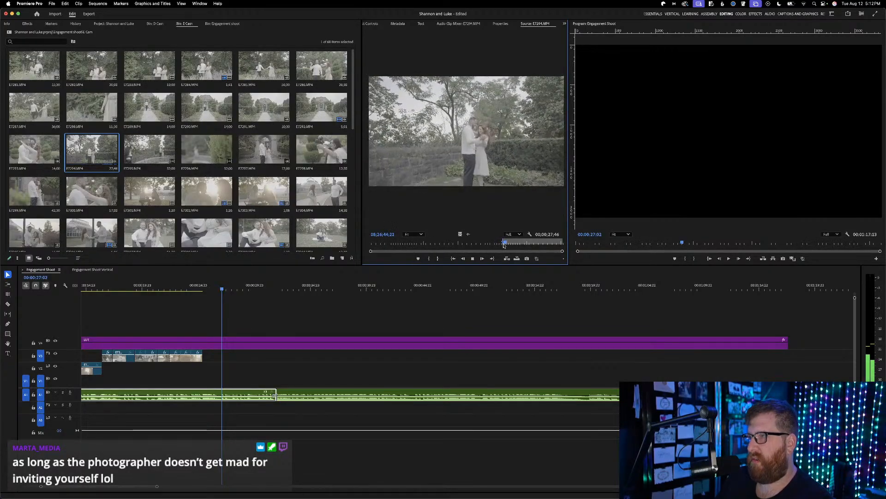
pyautogui.press('o')
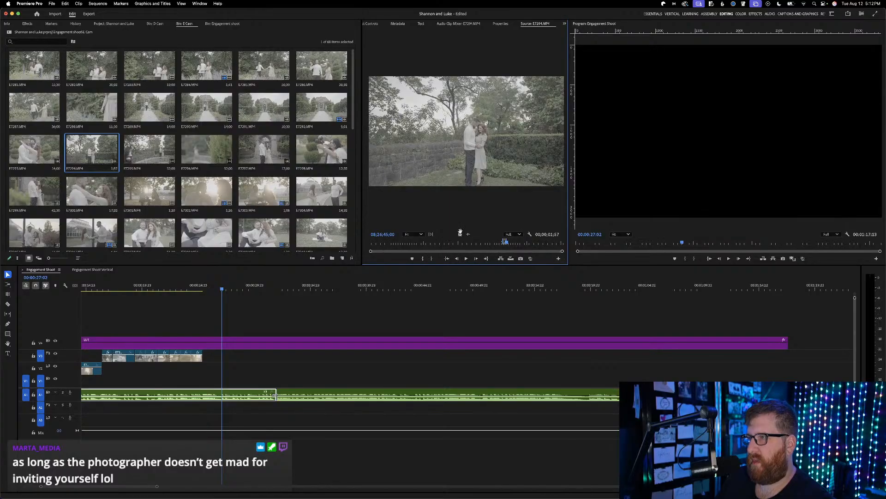
# Place only the video of the marked E7294 range directly after the last clip, save the project and replay the join
pyautogui.moveTo(431, 234); pyautogui.dragTo(220, 359)
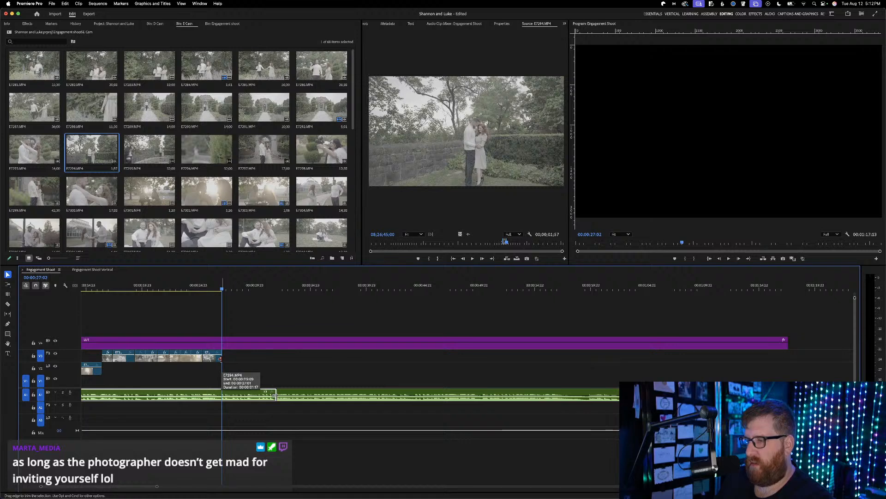
pyautogui.press('super+s')
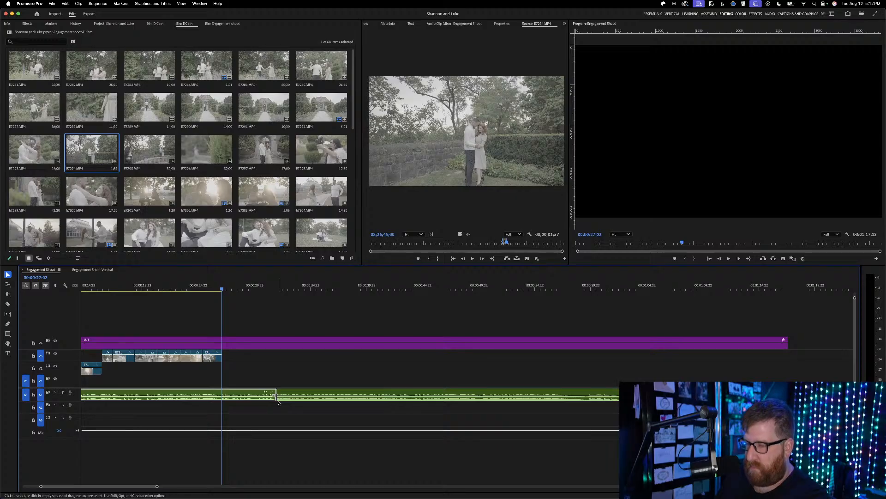
pyautogui.click(195, 287)
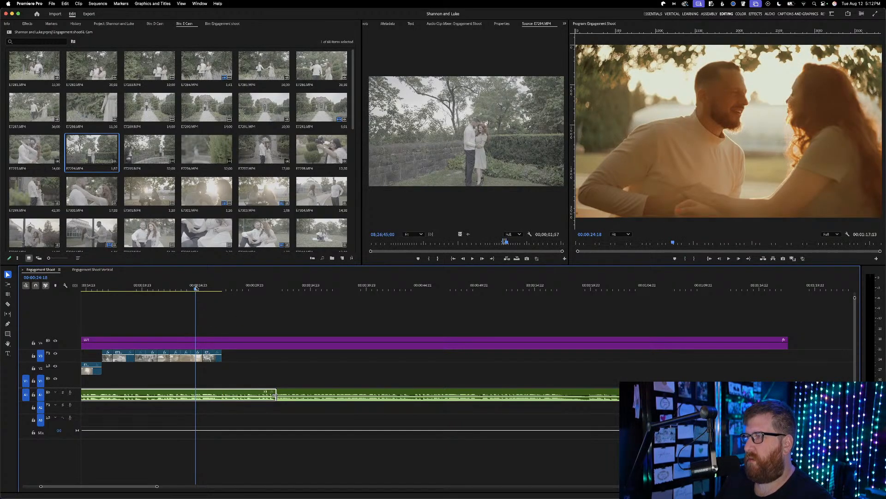
pyautogui.press('space')
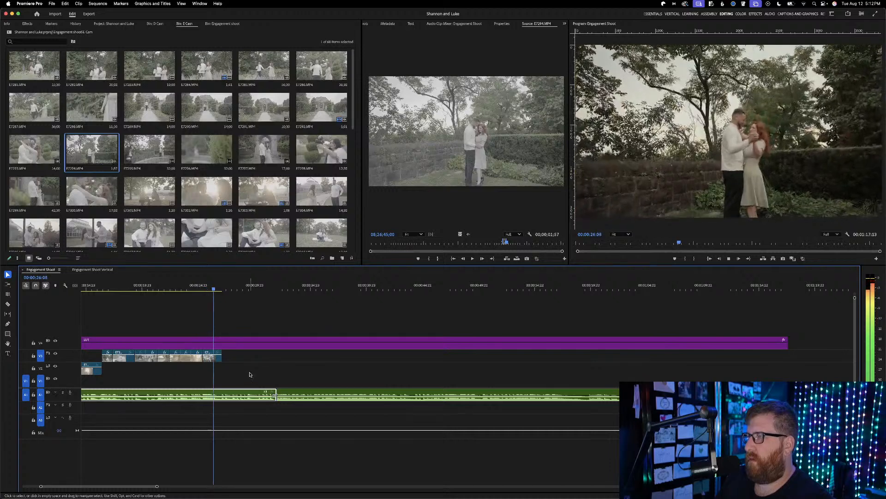
pyautogui.press('space')
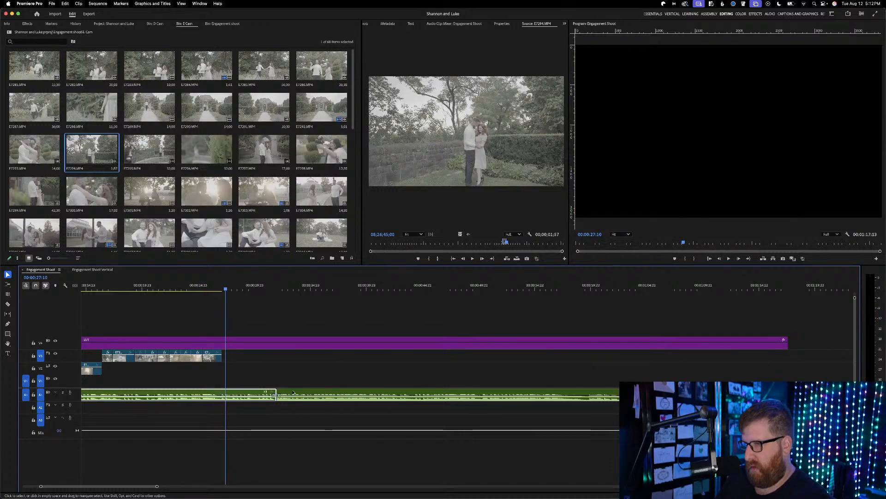
# Extend the end of the E7294 clip slightly to the next beat and play on through the music
pyautogui.press('Left')
pyautogui.moveTo(224, 360); pyautogui.dragTo(225, 360)
pyautogui.press('space')
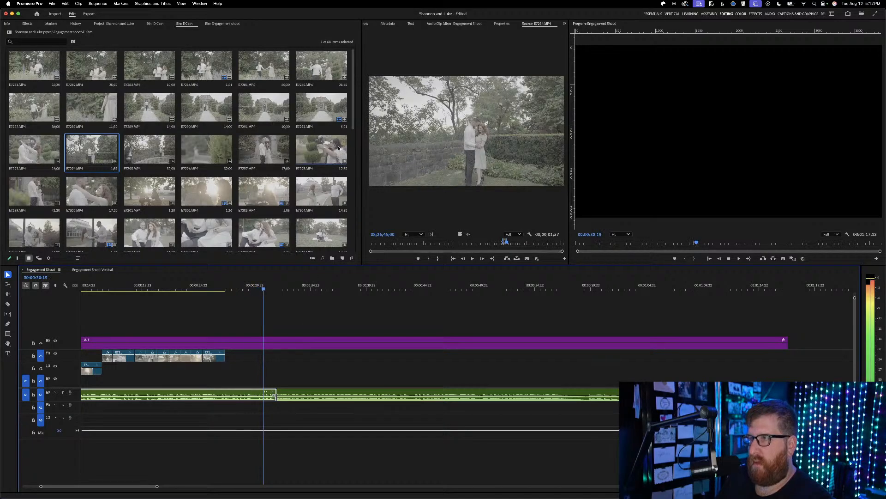
pyautogui.press('space')
# Open E7297.MP4 and mark a range of 3;35 ending at 08;28;27;42 over the rotating shot of the couple at the arched doorway
pyautogui.doubleClick(265, 147)
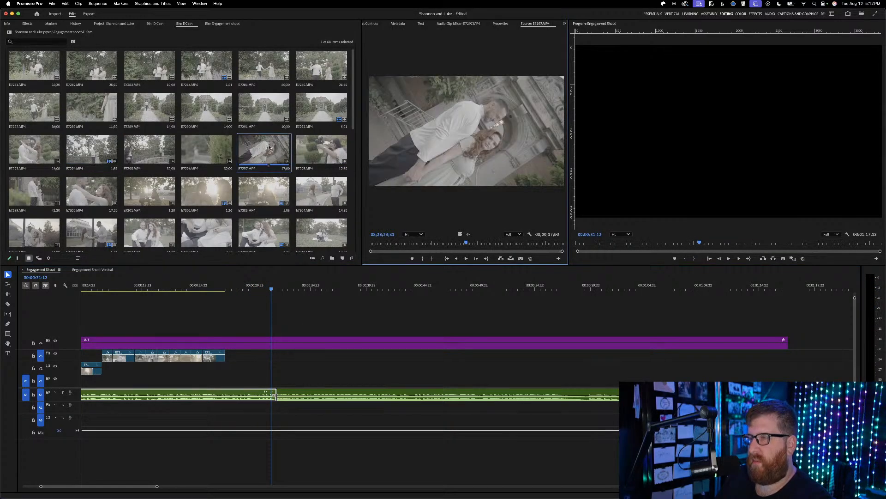
pyautogui.press('space')
pyautogui.press('i')
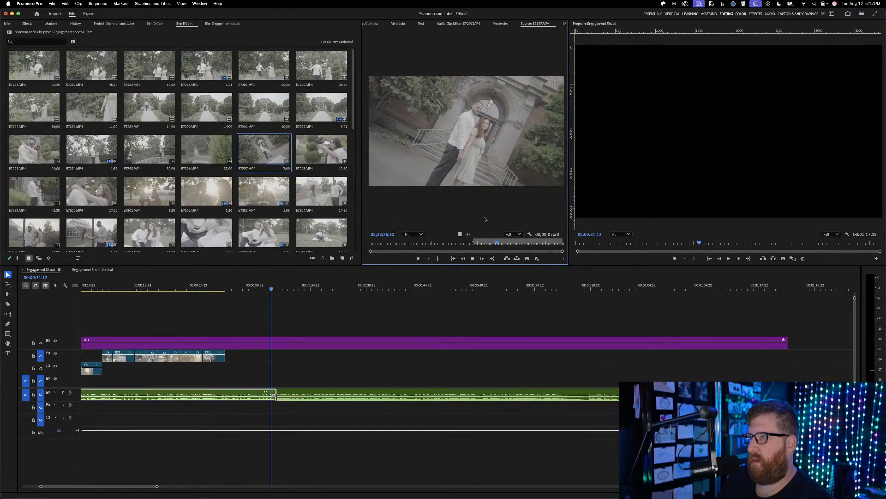
pyautogui.press('space')
pyautogui.press('o')
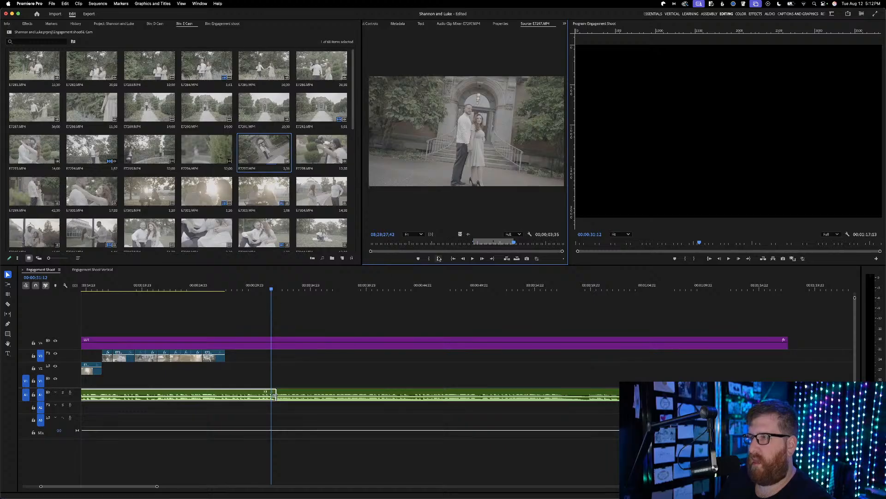
# Place only the video of the marked E7297 range at 00:00:29:09, leaving a gap after E7294, and play it through
pyautogui.moveTo(229, 289); pyautogui.dragTo(248, 291)
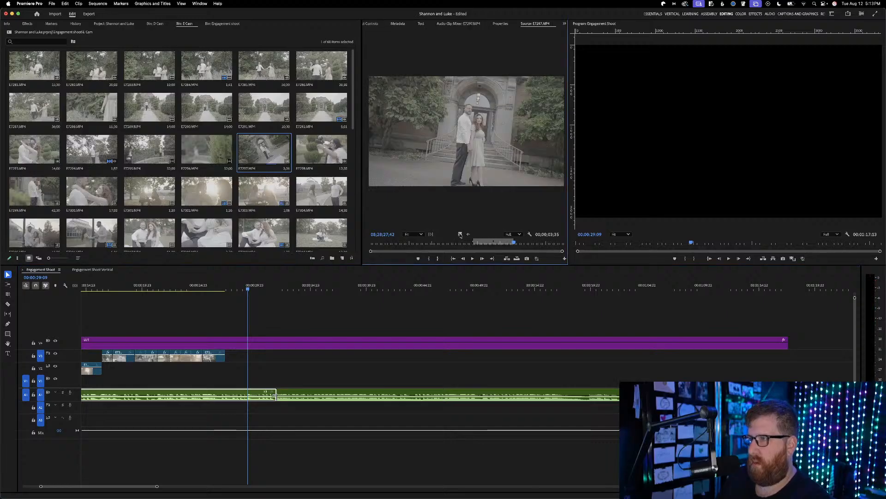
pyautogui.moveTo(460, 234); pyautogui.dragTo(250, 359)
pyautogui.press('space')
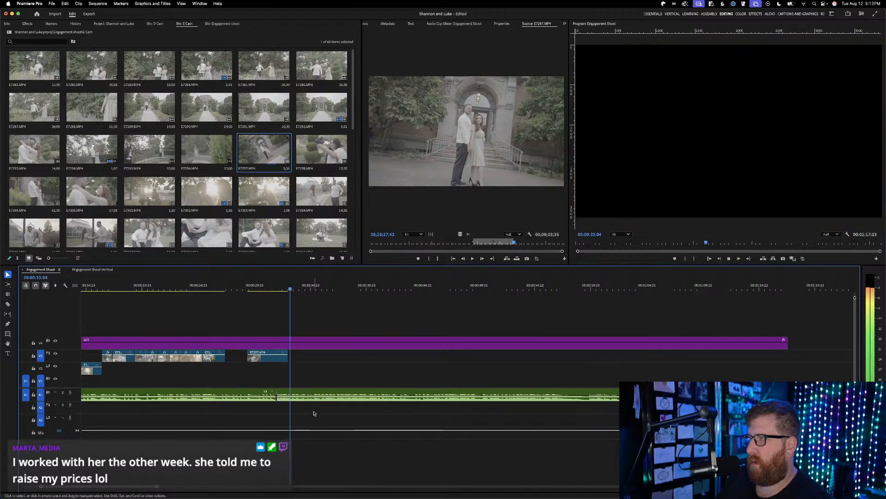
pyautogui.press('space')
# Slow the E7297 clip to 40% speed and trim its end to 00:00:33:08
pyautogui.click(267, 355)
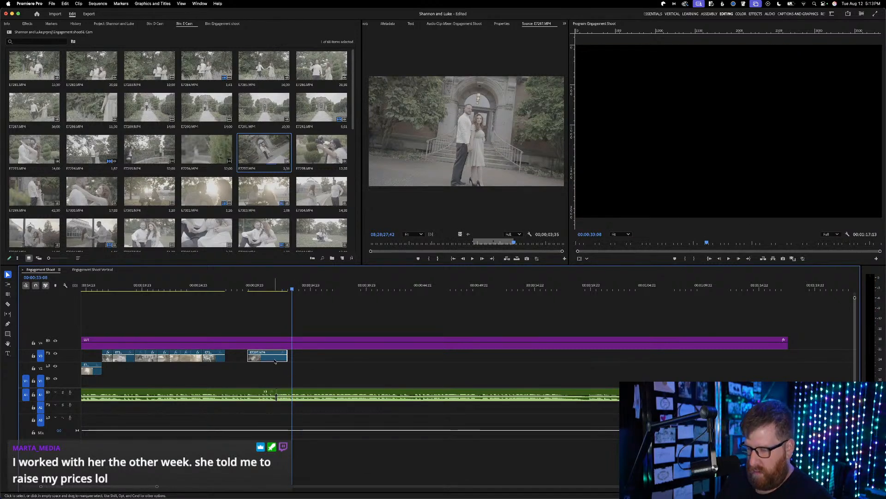
pyautogui.press('super+r')
pyautogui.write('40')
pyautogui.press('Return')
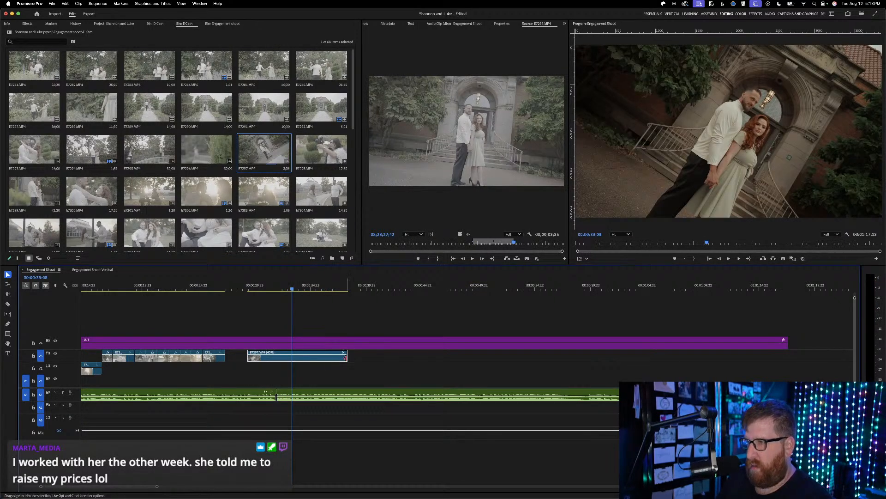
pyautogui.moveTo(346, 357); pyautogui.dragTo(249, 360)
# Replay the slowed E7297 clip with the music following it and save the project
pyautogui.press('y')
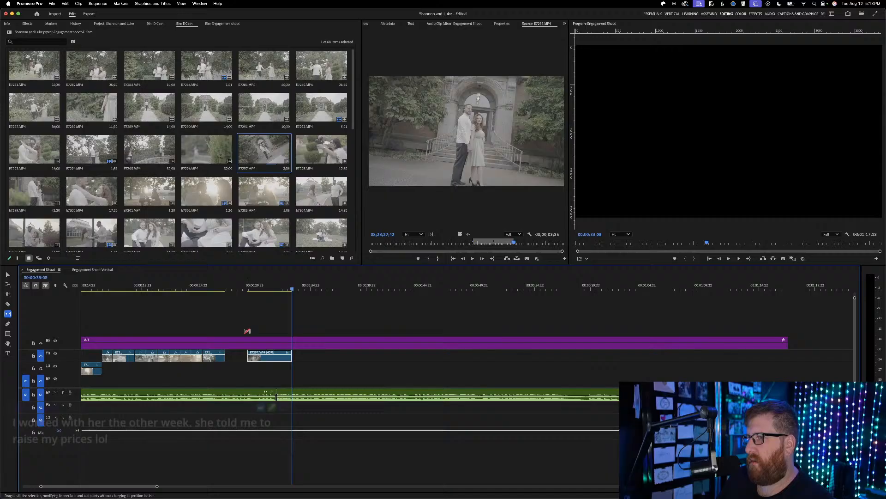
pyautogui.click(243, 289)
pyautogui.press('space')
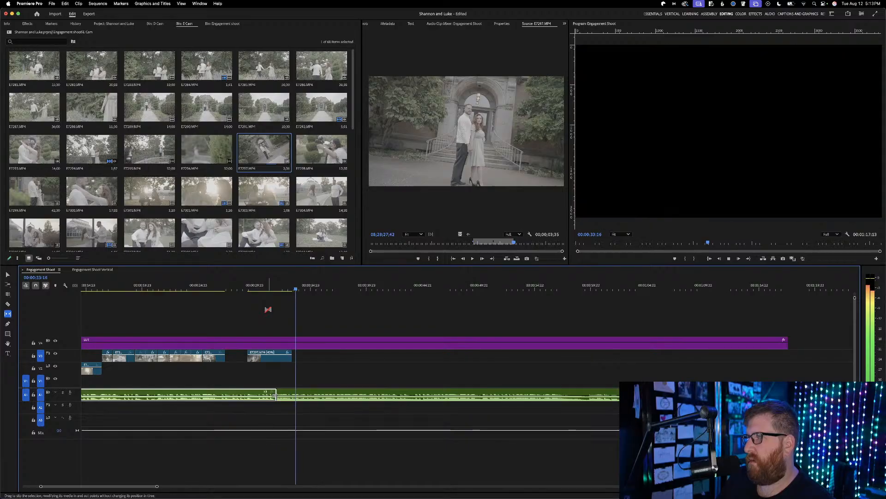
pyautogui.press('space')
pyautogui.press('super+s')
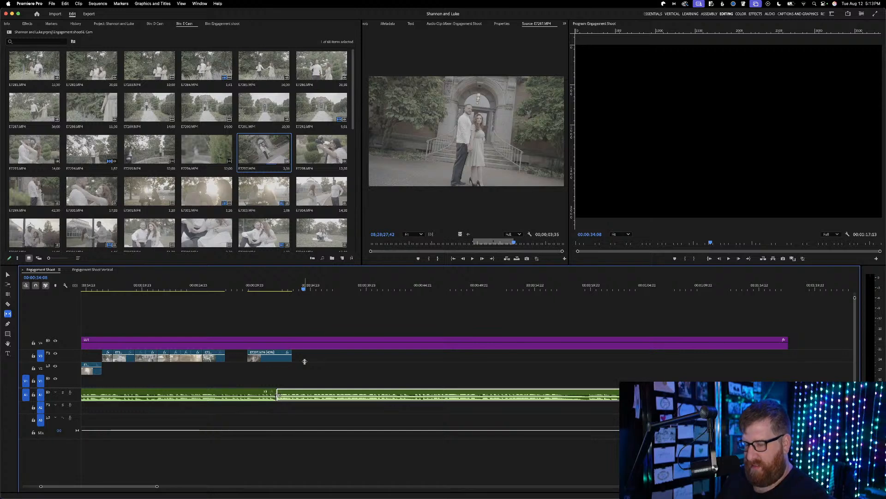
pyautogui.press('v')
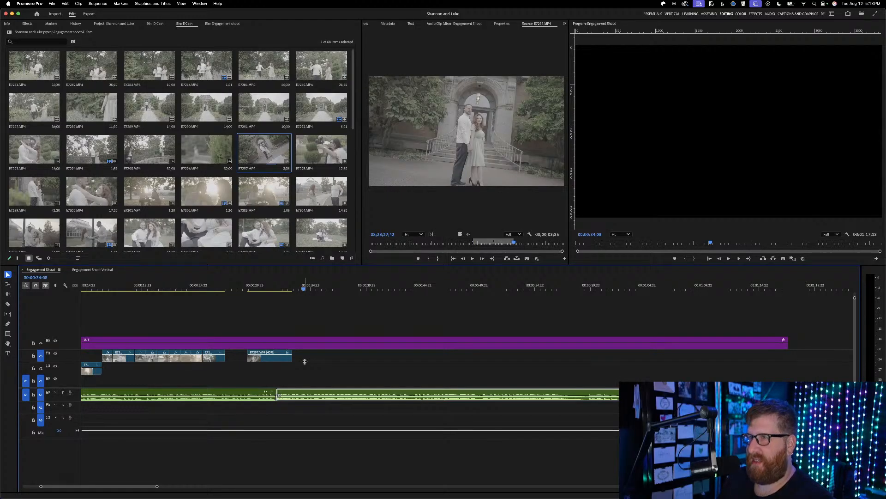
# Open E7296.MP4 and scrub to 08;27;53;17, where the photographer stands behind the white railing
pyautogui.doubleClick(197, 154)
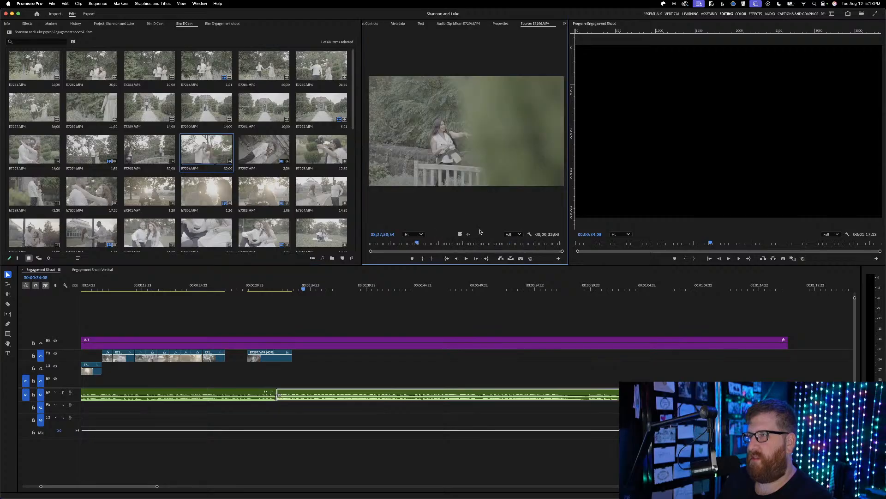
pyautogui.moveTo(417, 243)
pyautogui.mouseDown()
pyautogui.moveTo(407, 241)
pyautogui.moveTo(433, 246)
pyautogui.mouseUp()
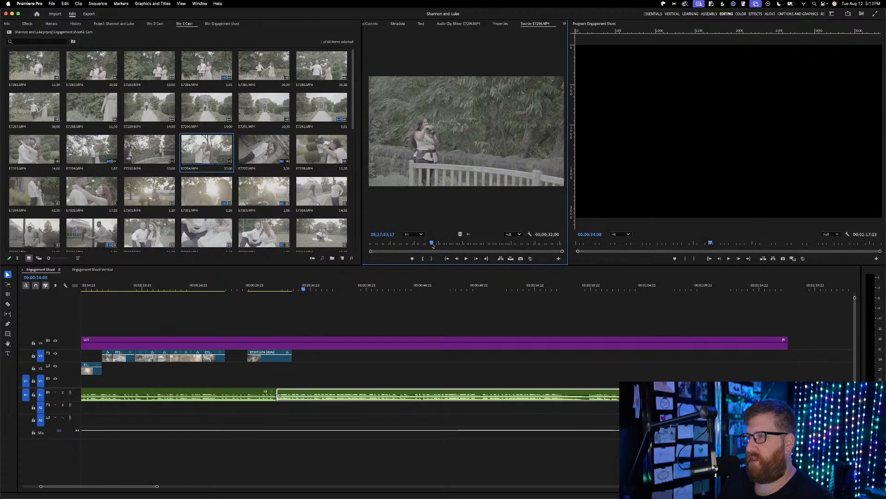
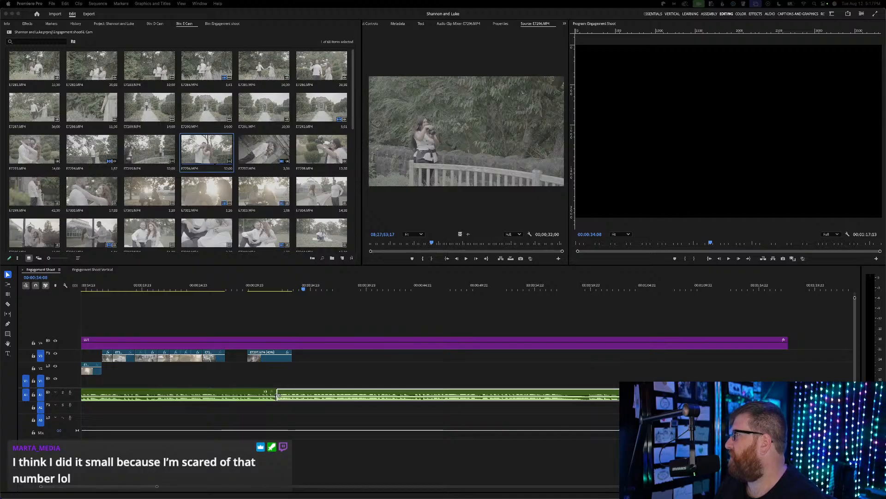
# Switch to the Chrome window with the M20 Media videography page and highlight the sentence giving the collection's starting price
pyautogui.moveTo(885, 35); pyautogui.dragTo(648, 20)
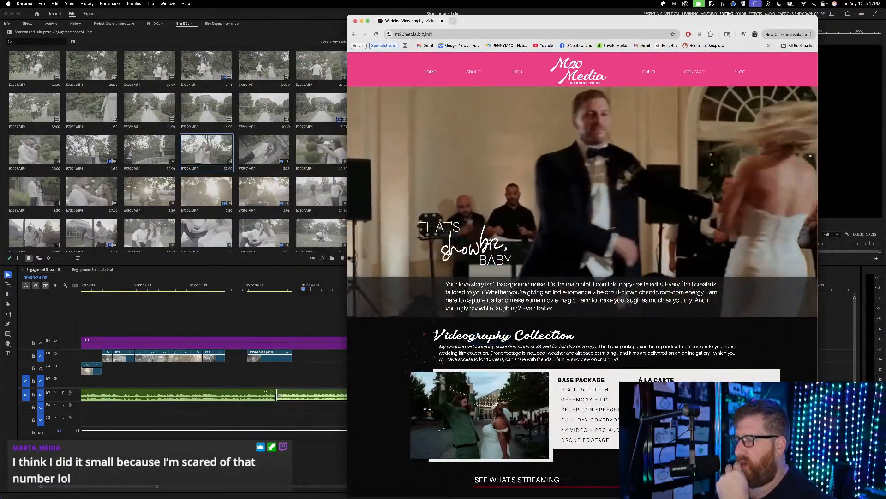
pyautogui.moveTo(435, 334); pyautogui.dragTo(588, 334)
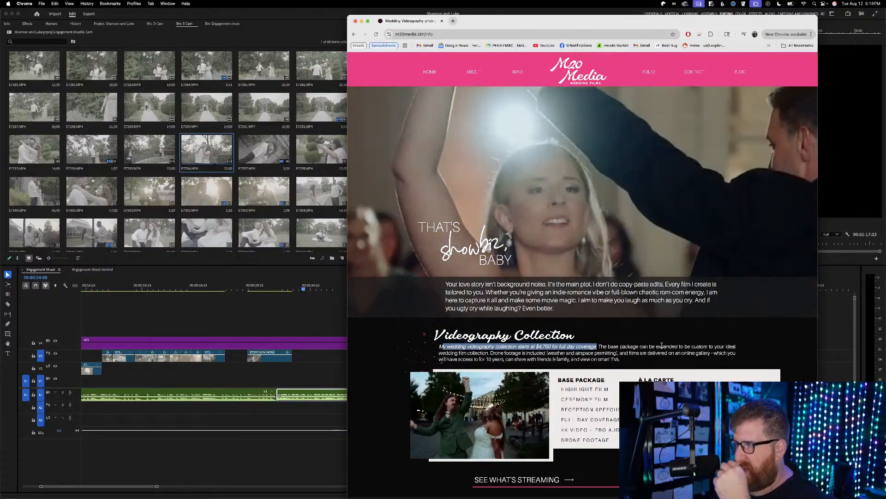
# Read through the M20 Media pricing page, from the videography collection's packages down to the FAQs, testimonial and footer
pyautogui.moveTo(598, 346); pyautogui.dragTo(602, 347)
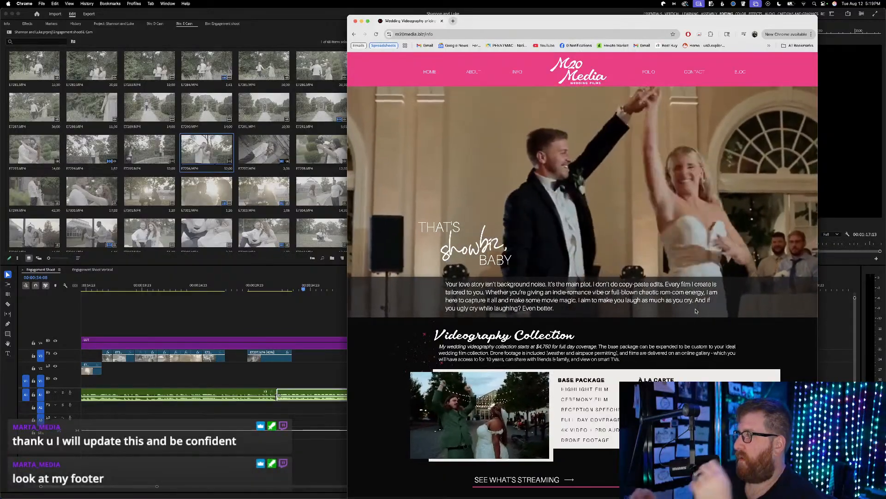
pyautogui.scroll(-3, 696, 310)
pyautogui.scroll(3, 695, 310)
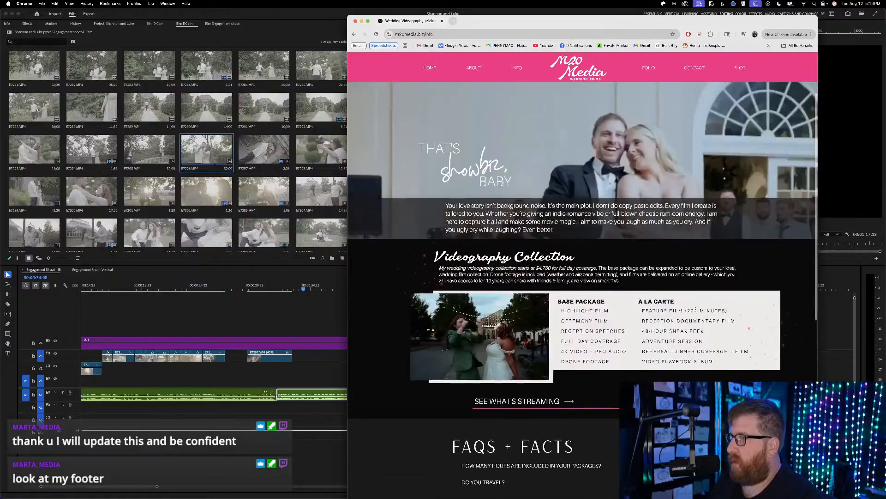
pyautogui.scroll(-3, 695, 311)
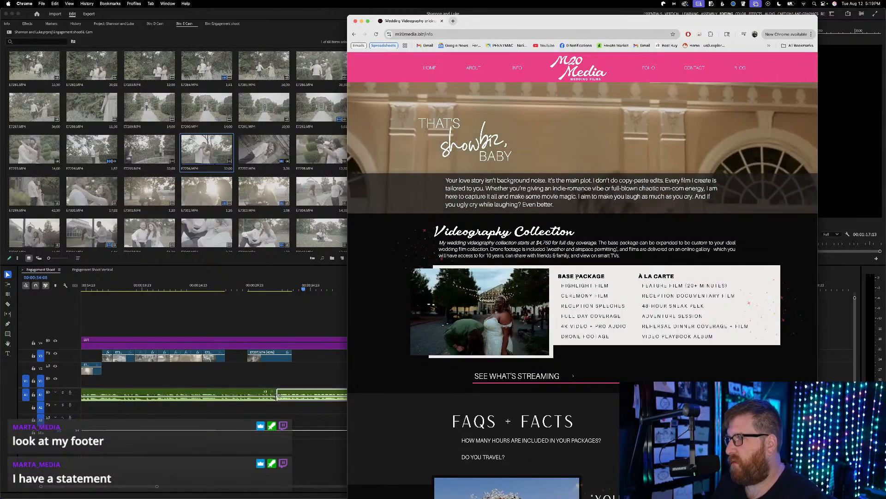
pyautogui.scroll(-1, 577, 235)
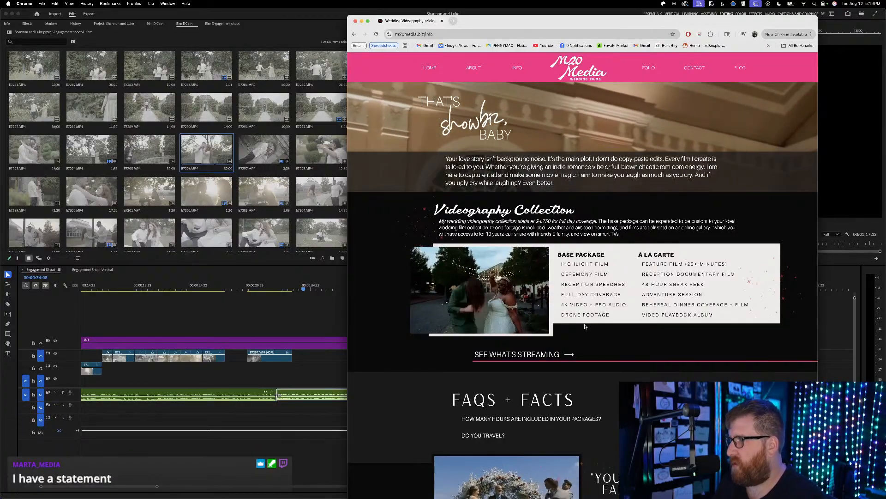
pyautogui.scroll(-2, 733, 300)
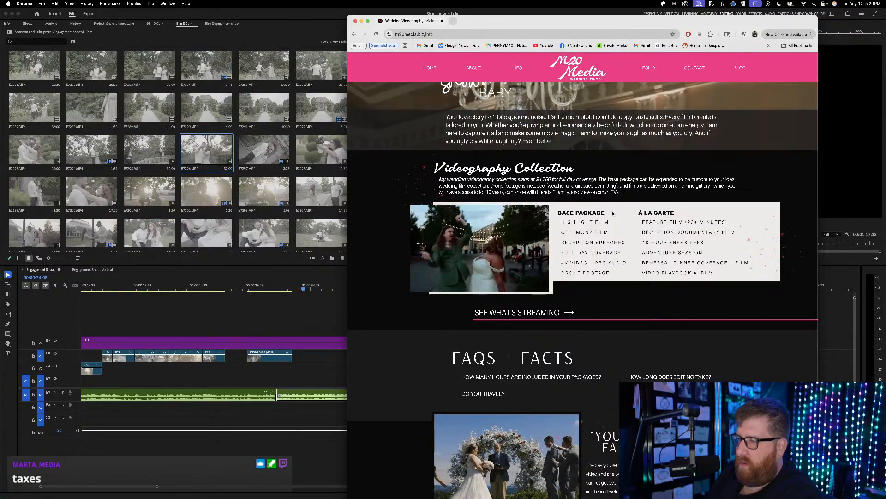
pyautogui.scroll(-6, 614, 218)
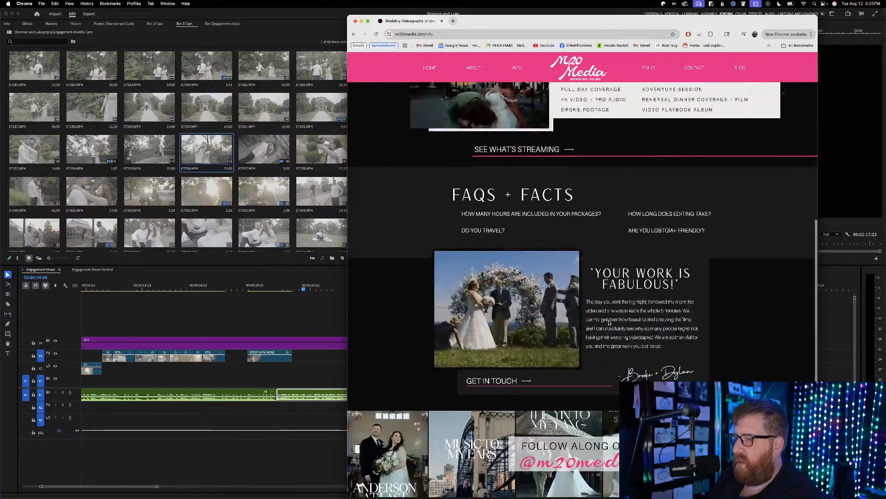
pyautogui.scroll(1, 609, 322)
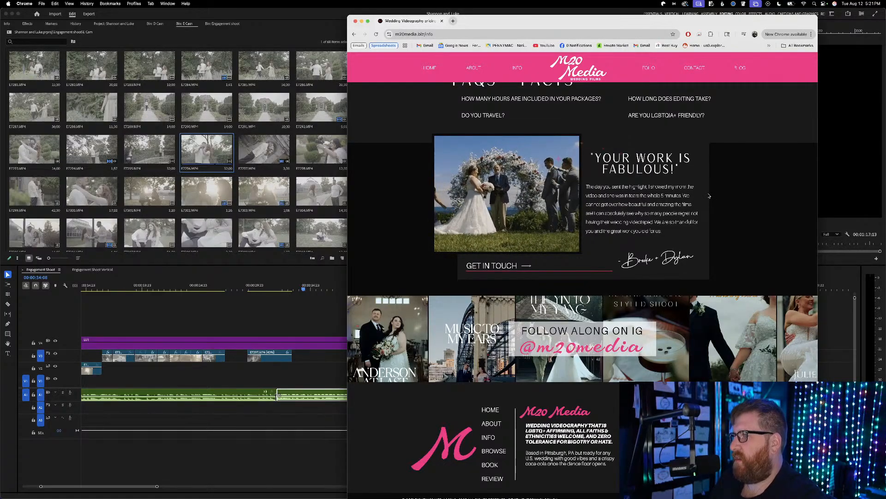
# Review the page's package section again and compare its layout with the footer's inclusivity statement
pyautogui.scroll(2, 676, 184)
pyautogui.scroll(2, 677, 184)
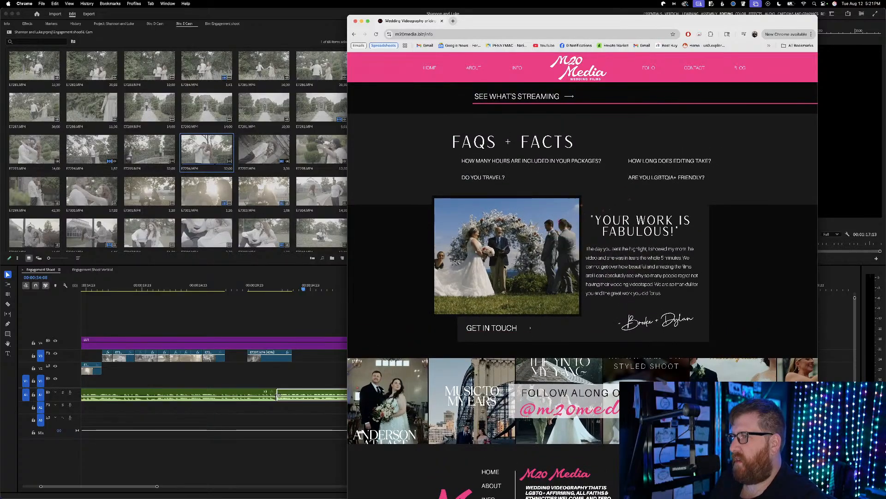
pyautogui.scroll(8, 544, 262)
pyautogui.scroll(3, 545, 262)
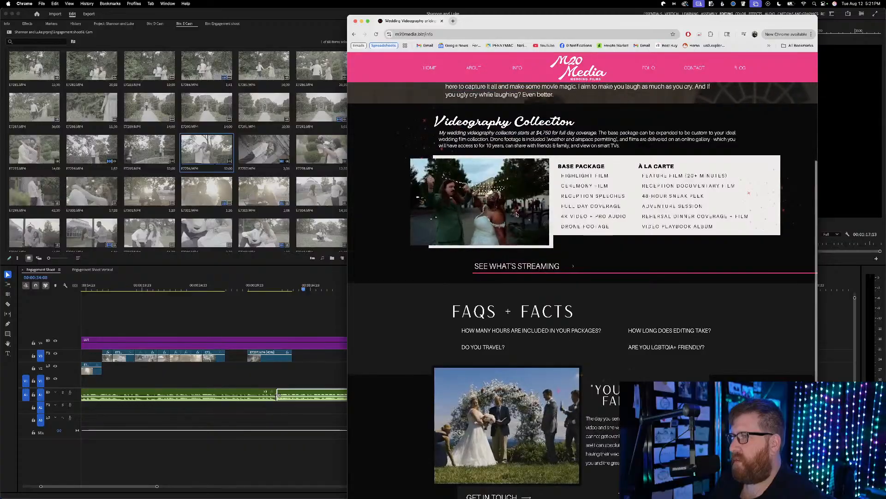
pyautogui.scroll(10, 517, 214)
pyautogui.scroll(-15, 517, 214)
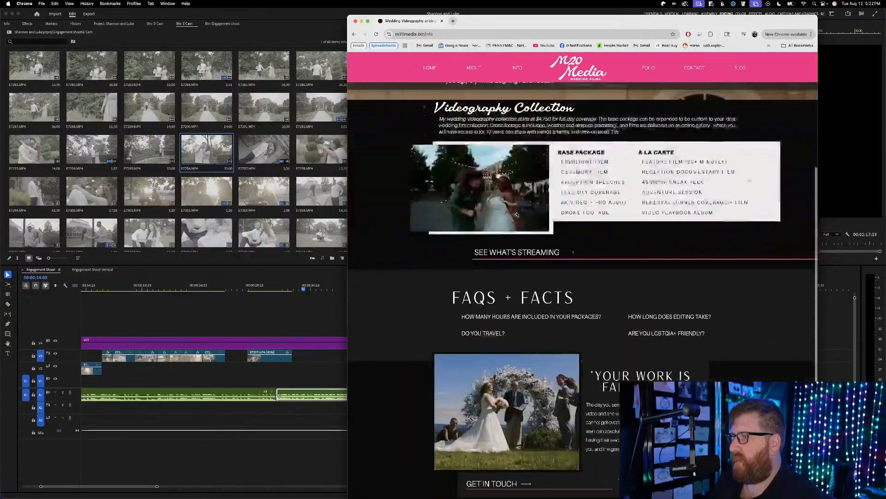
pyautogui.scroll(-3, 517, 214)
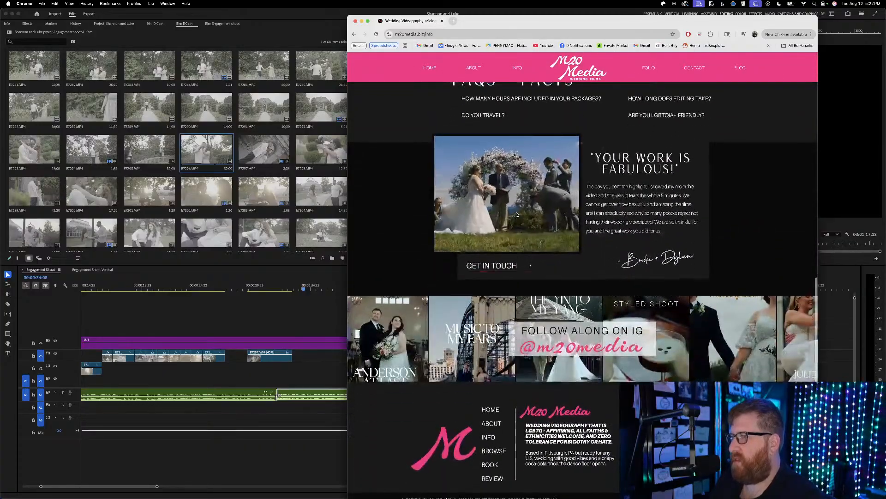
pyautogui.scroll(15, 516, 214)
pyautogui.scroll(-8, 516, 215)
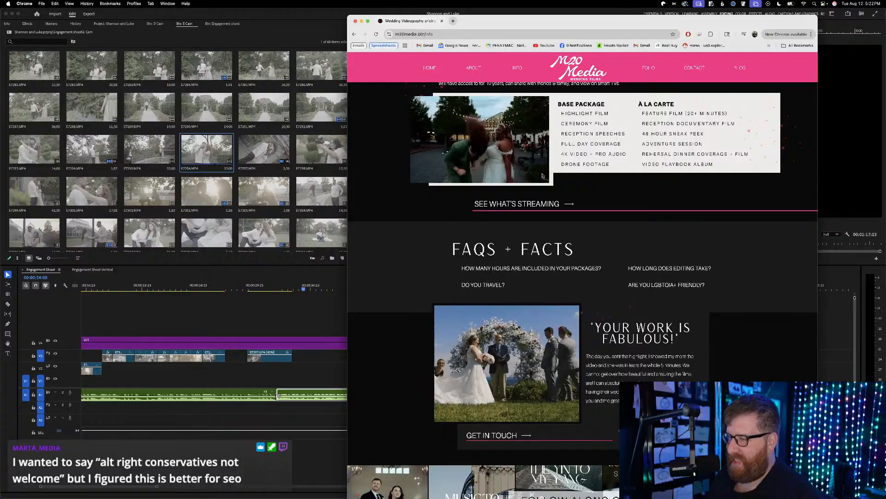
pyautogui.scroll(-5, 593, 221)
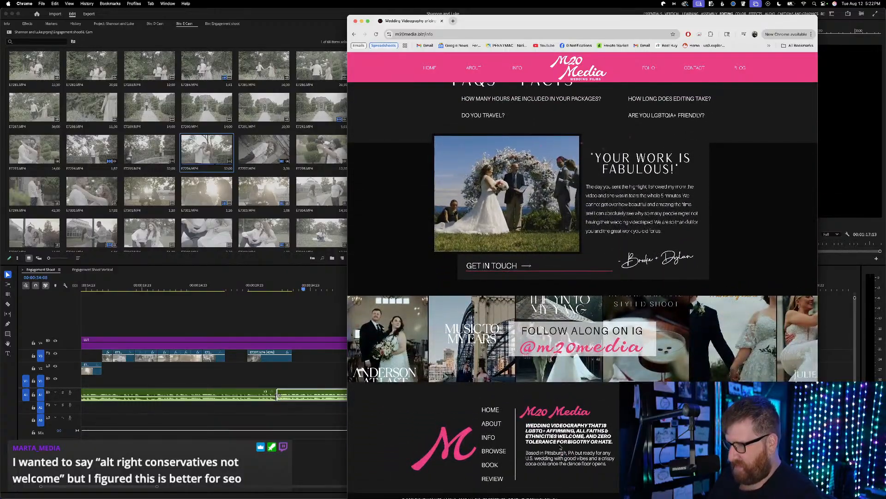
pyautogui.scroll(3, 560, 447)
pyautogui.scroll(-3, 560, 447)
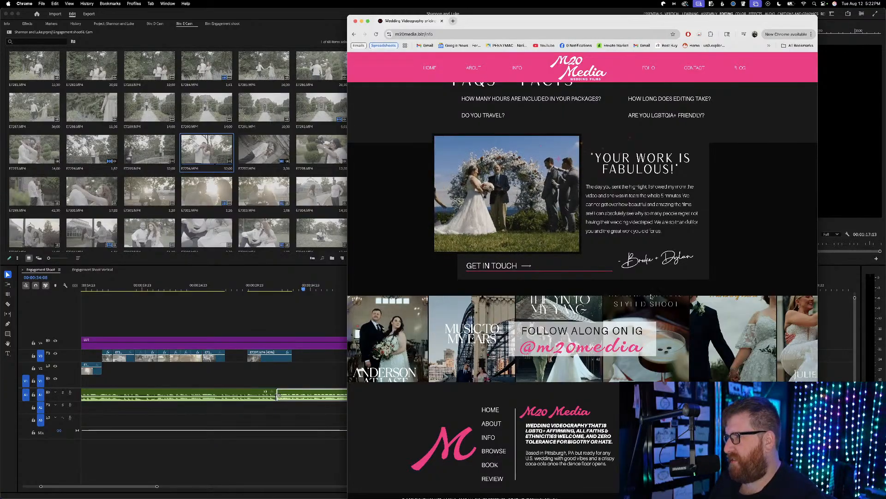
pyautogui.scroll(10, 652, 290)
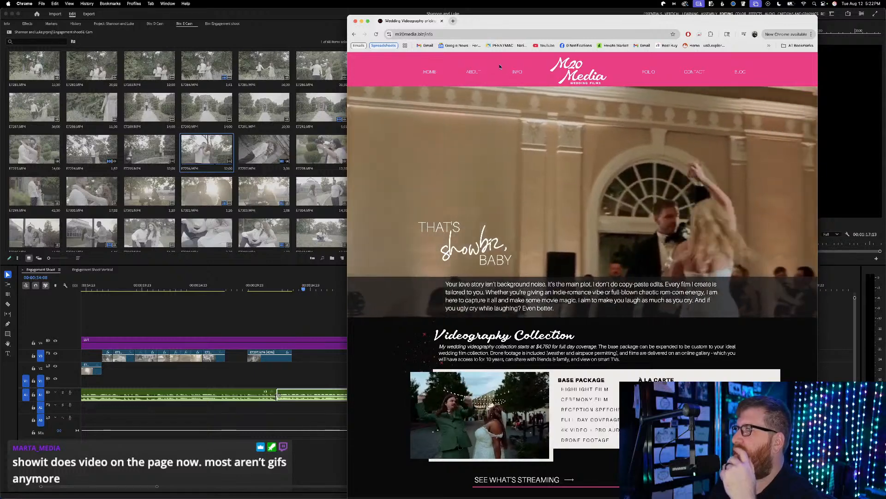
# Close the Chrome window, return to Premiere Pro and save the project
pyautogui.click(355, 21)
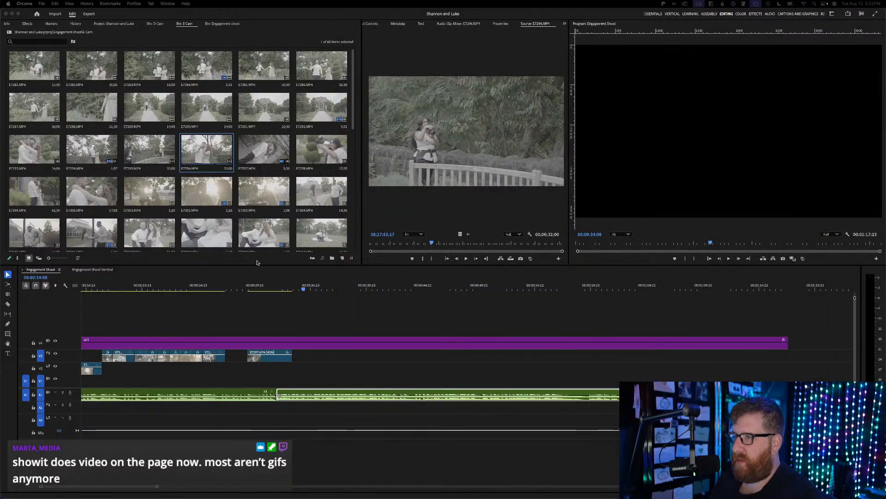
pyautogui.click(217, 286)
pyautogui.press('super+s')
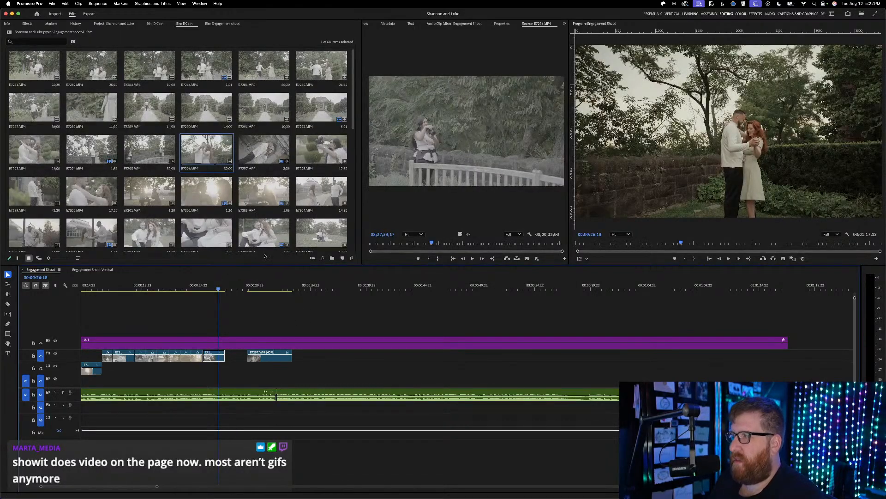
# Play into the gap after the wall shot, and replay from 00:00:17:04 to the running shot at 00:00:21:02
pyautogui.press('space')
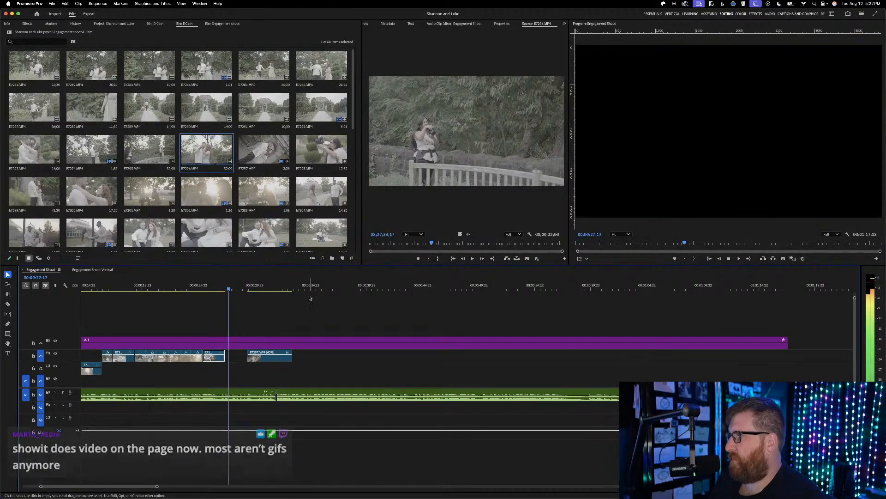
pyautogui.click(111, 287)
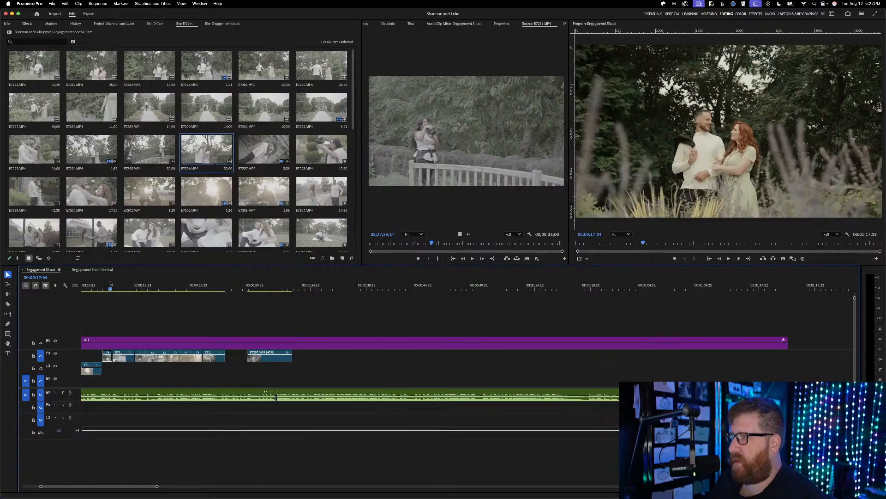
pyautogui.scroll(5, 117, 319)
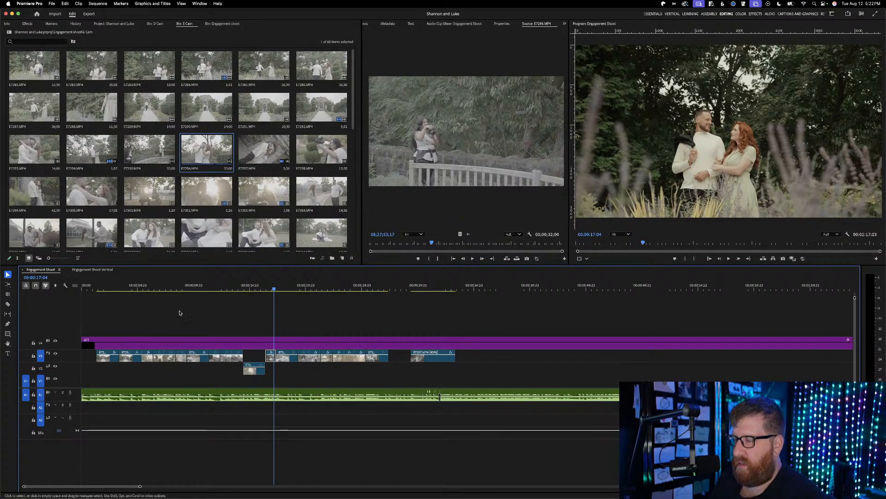
pyautogui.press('space')
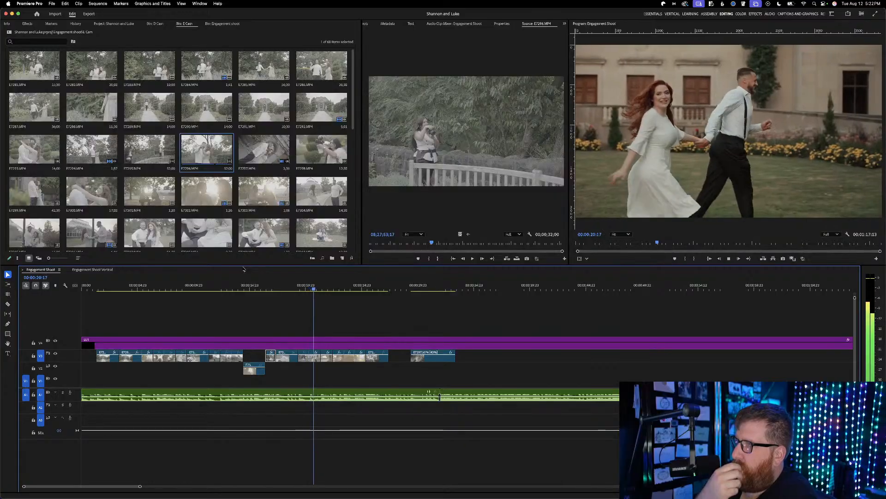
pyautogui.press('space')
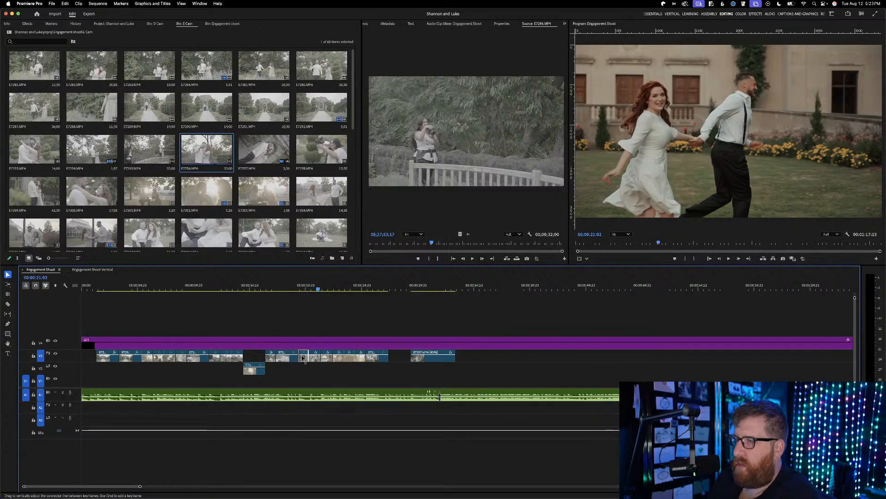
# Slow the wide lawn clip just before the close running shot to 40% speed and slip its footage
pyautogui.press('super+r')
pyautogui.write('40')
pyautogui.press('Return')
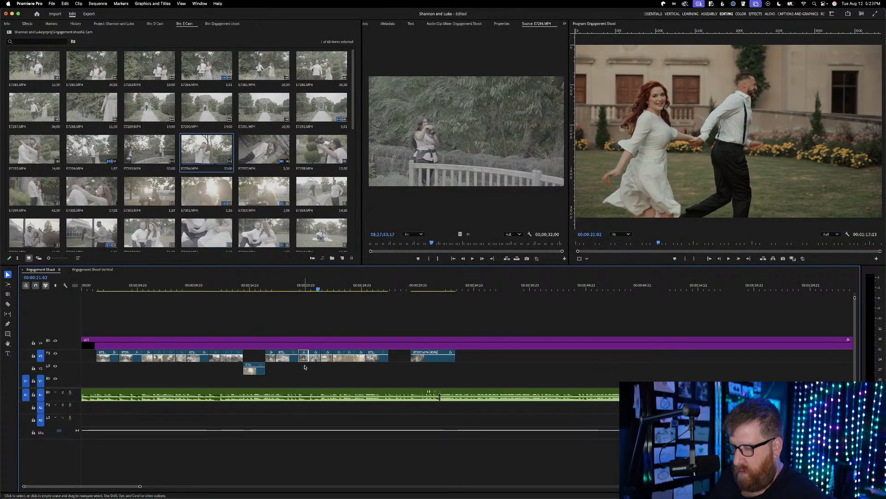
pyautogui.press('y')
pyautogui.moveTo(304, 360); pyautogui.dragTo(290, 361)
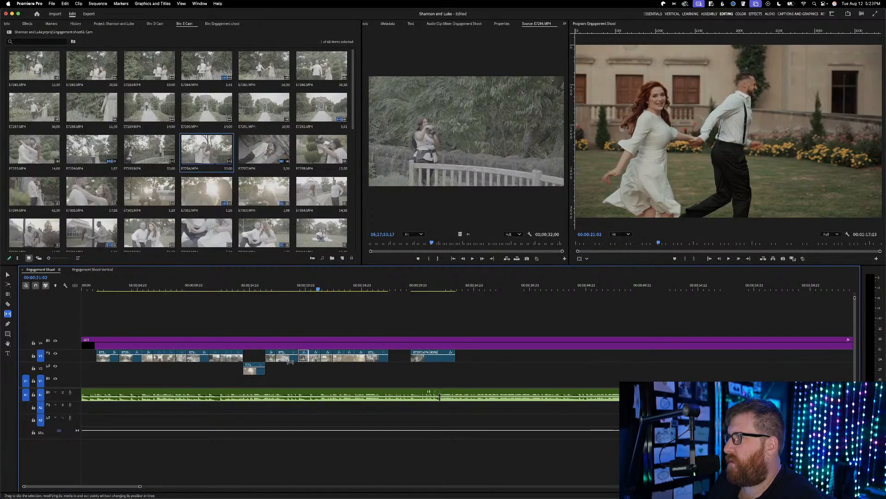
# Replay the slowed lawn clip and slip the footage of the close running shot after it by a few frames
pyautogui.click(296, 287)
pyautogui.press('space')
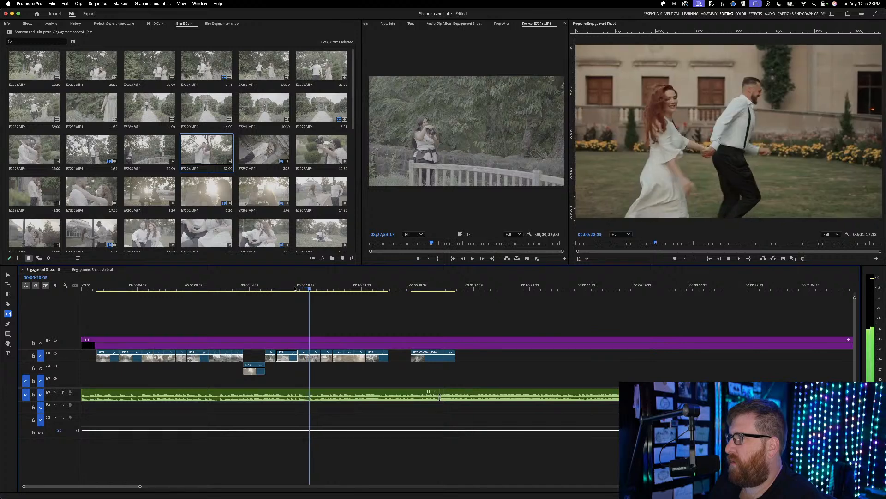
pyautogui.press('space')
pyautogui.moveTo(300, 358); pyautogui.dragTo(314, 360)
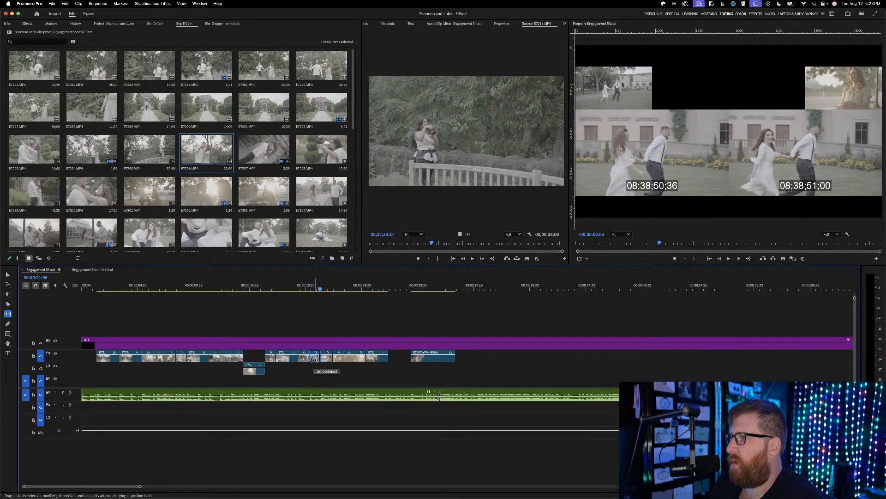
pyautogui.moveTo(313, 359); pyautogui.dragTo(313, 359)
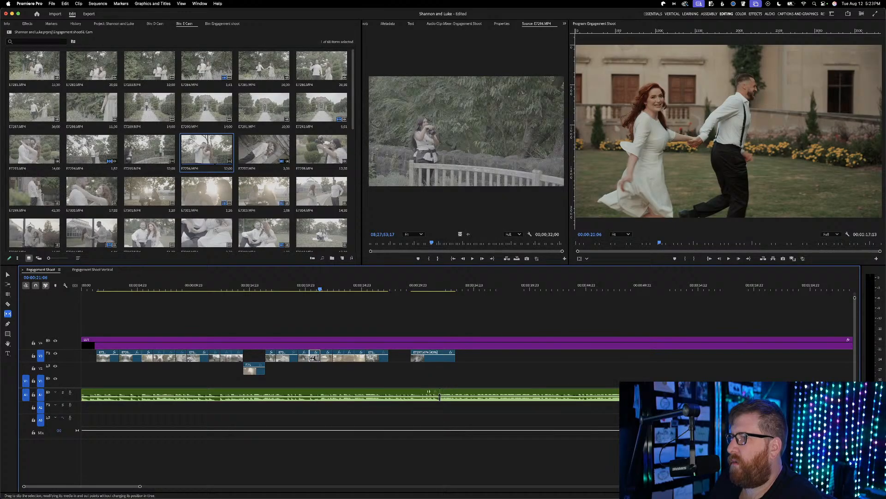
# Replay the sequence from just before the lawn clip to 00:00:34:04 and save the project
pyautogui.click(295, 286)
pyautogui.press('space')
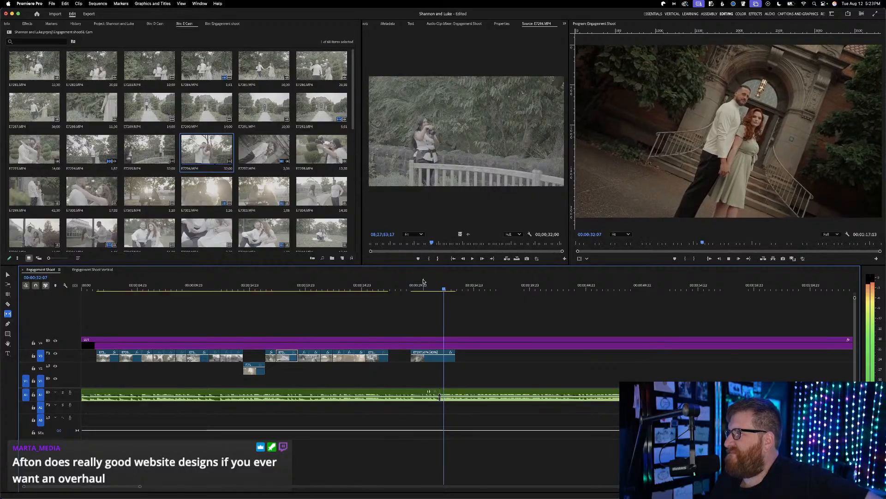
pyautogui.press('space')
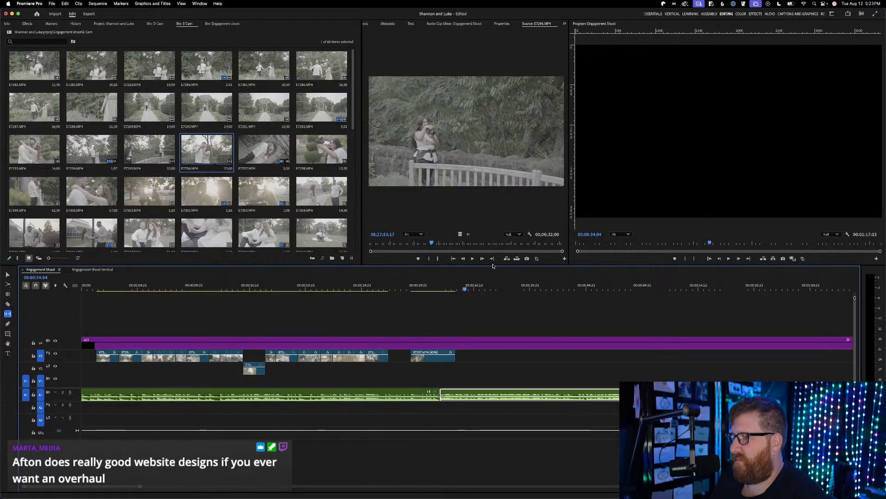
pyautogui.press('super+s')
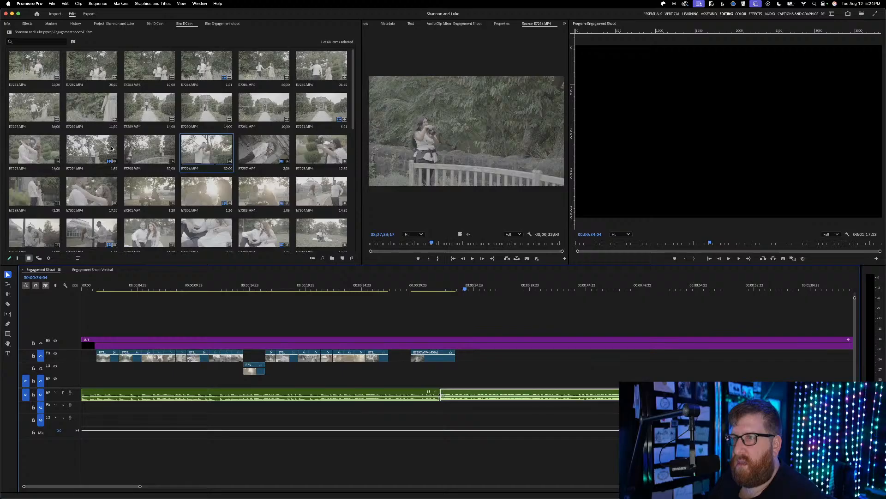
# Scrub E7296.MP4 back to 08;27;45;39 to examine its earlier footage
pyautogui.click(445, 242)
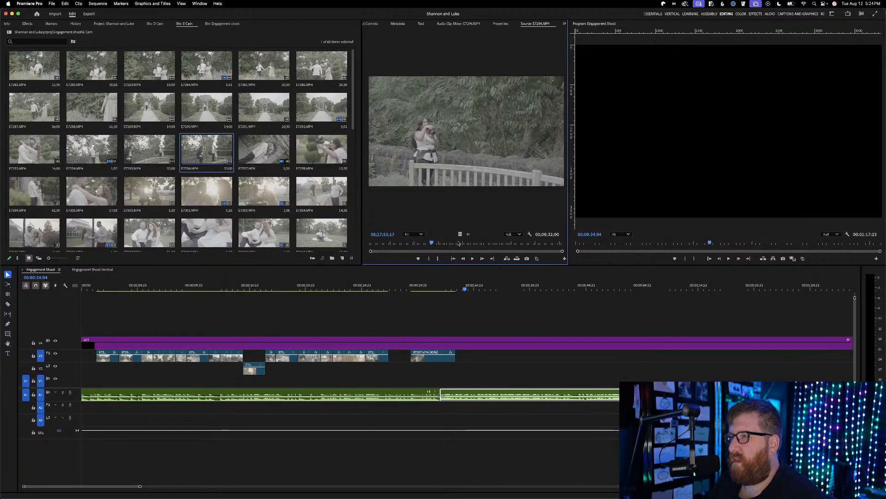
pyautogui.moveTo(446, 241); pyautogui.dragTo(386, 246)
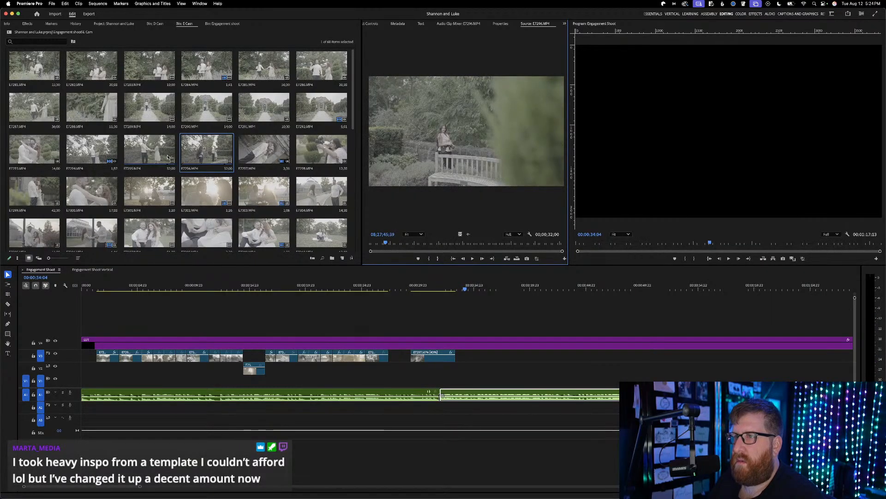
# Open E7294.MP4 and mark the couple's dancing moment from 08;25;53;39 to 08;25;54;23 as its in and out range
pyautogui.doubleClick(85, 148)
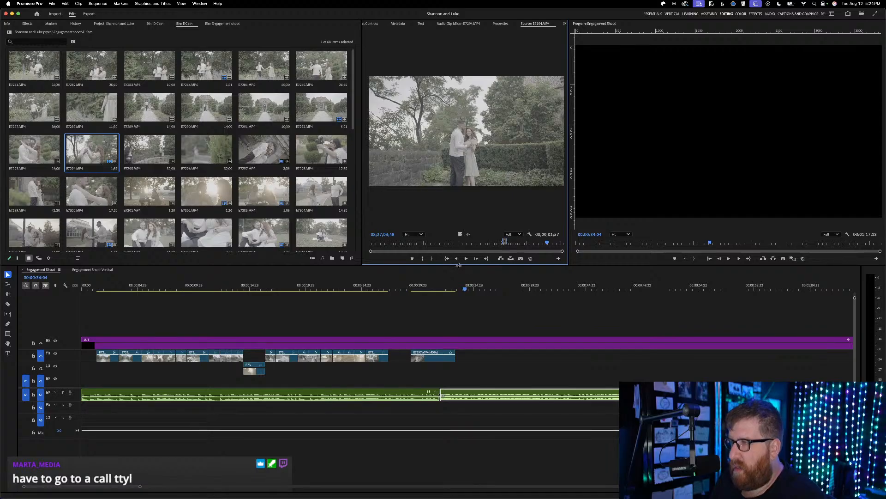
pyautogui.moveTo(397, 243); pyautogui.dragTo(398, 243)
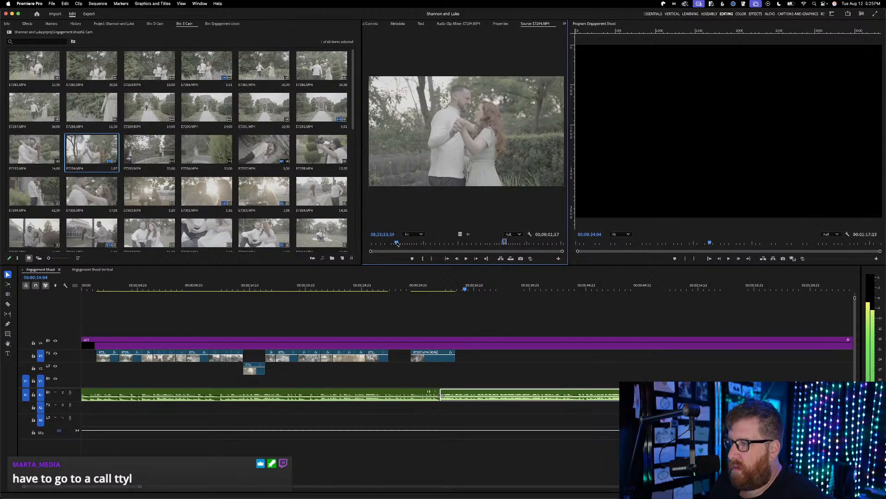
pyautogui.press('i')
pyautogui.press('o')
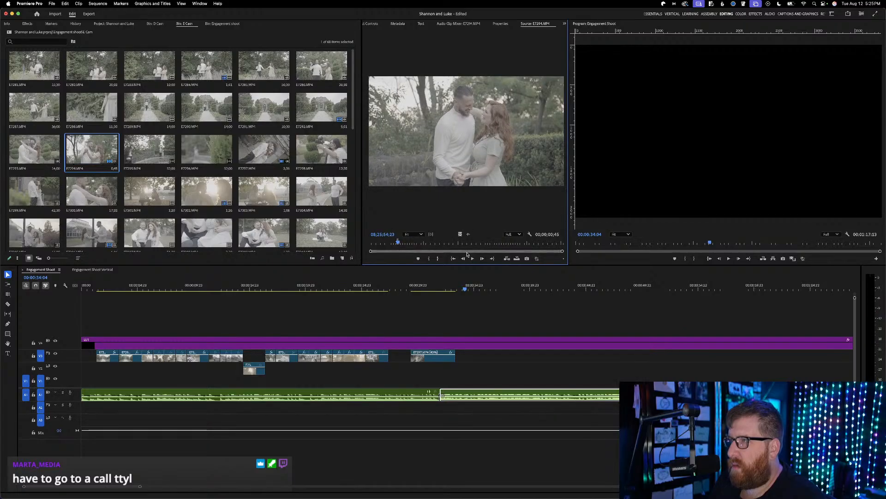
# Add the marked E7294.MP4 dancing moment directly after the last clip before the gap and review it in the sequence
pyautogui.moveTo(460, 234); pyautogui.dragTo(390, 355)
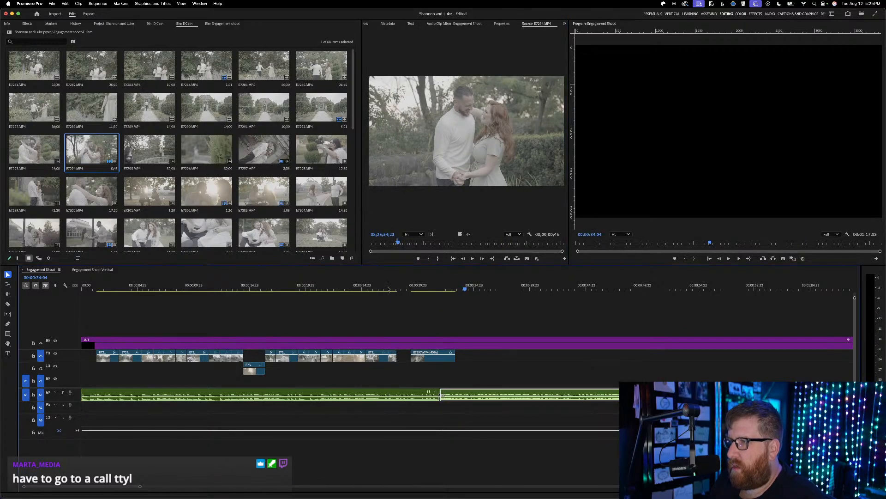
pyautogui.click(378, 288)
pyautogui.press('space')
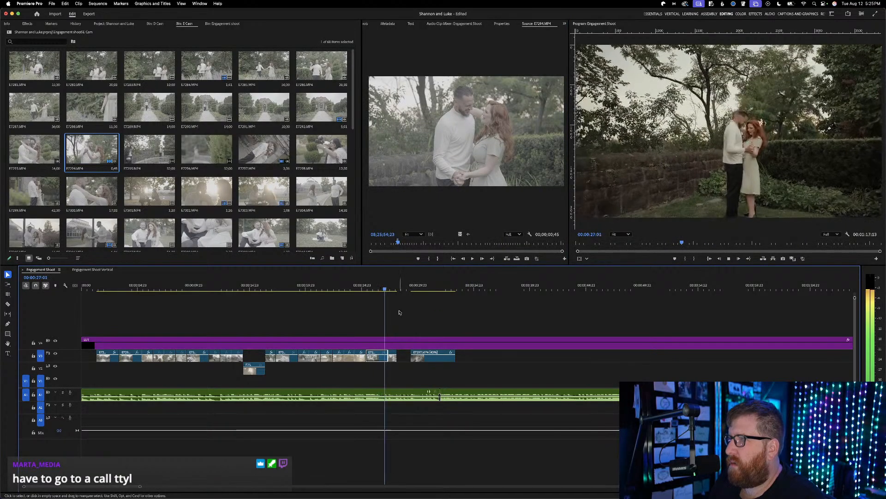
pyautogui.press('space')
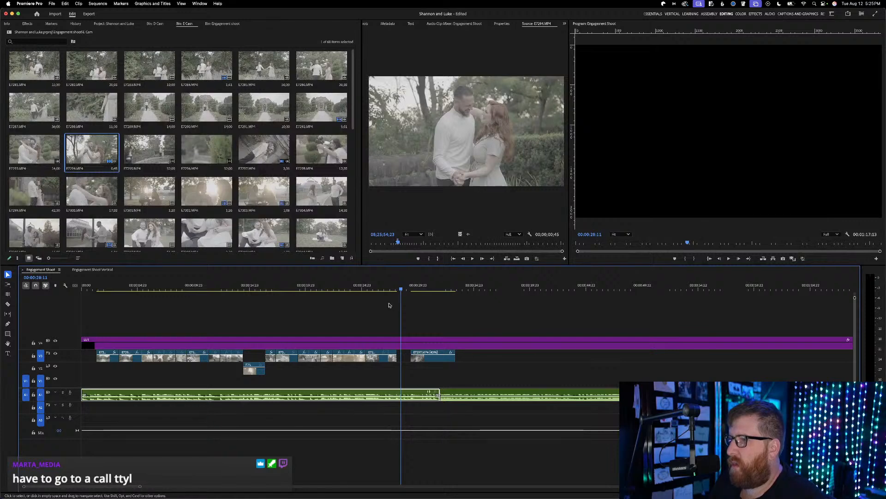
pyautogui.scroll(5, 390, 305)
pyautogui.moveTo(373, 286); pyautogui.dragTo(416, 285)
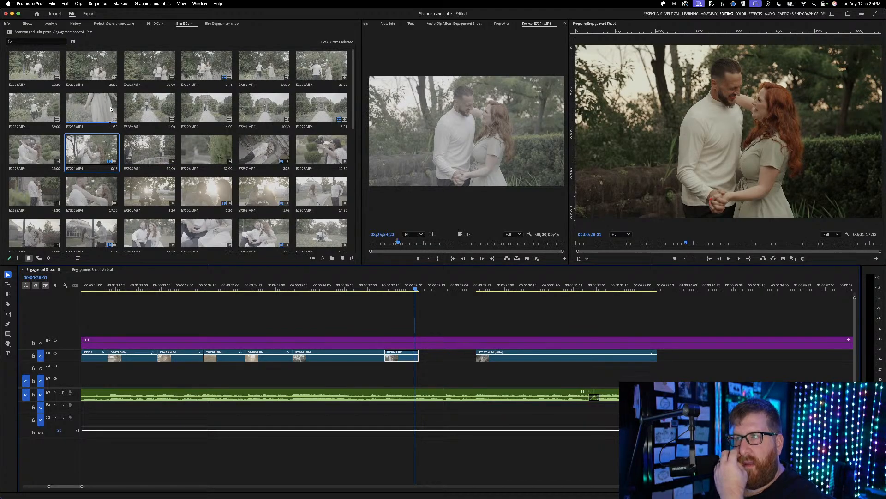
# Open E7308.MP4 and mark a 33-frame range of the couple's held hands as its in and out points
pyautogui.scroll(-1, 111, 109)
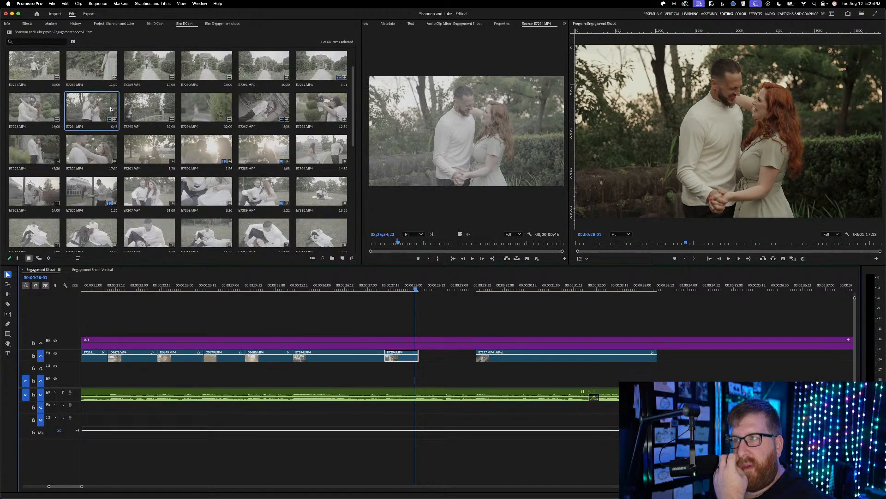
pyautogui.doubleClick(206, 196)
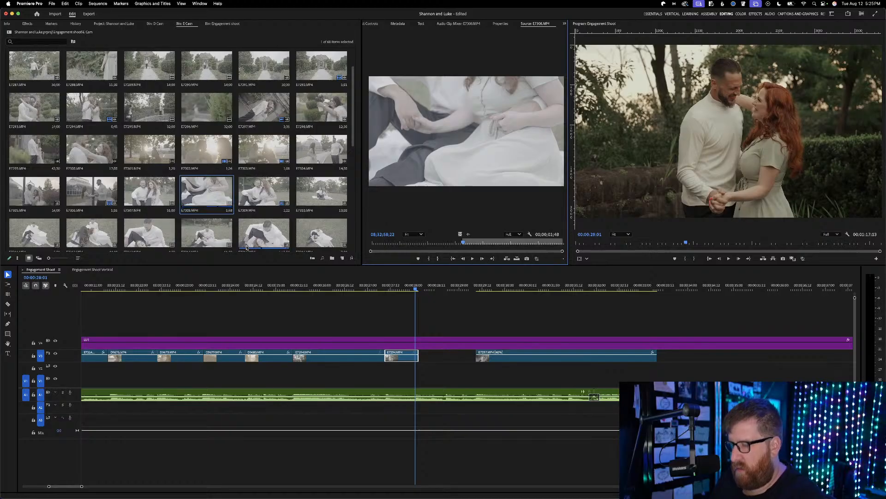
pyautogui.press('space')
pyautogui.press('o')
pyautogui.press('space')
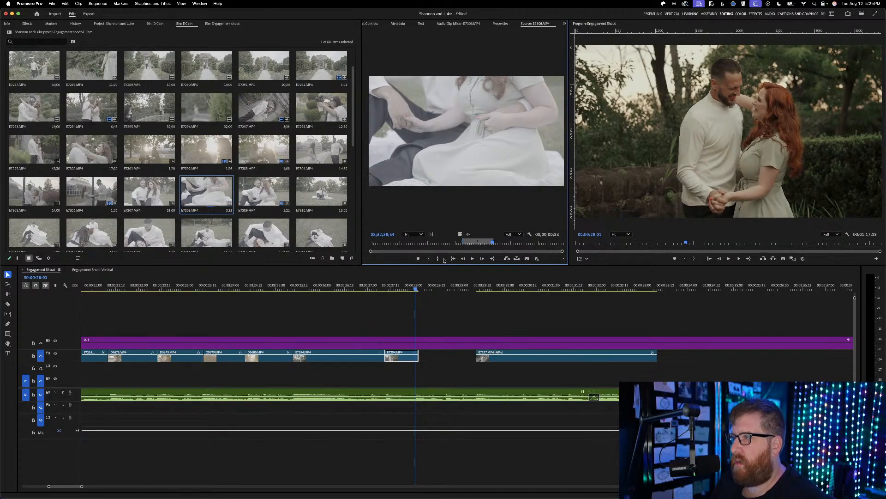
pyautogui.click(411, 243)
pyautogui.moveTo(411, 243); pyautogui.dragTo(401, 243)
pyautogui.press('i')
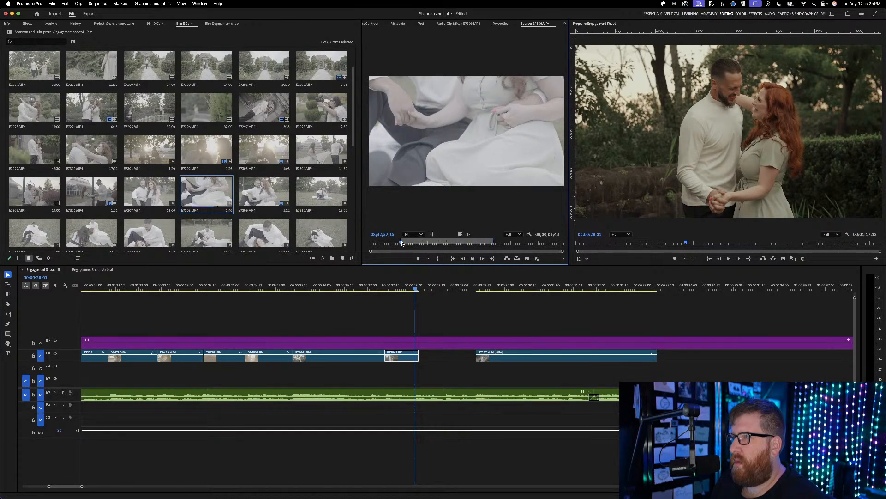
pyautogui.press('space')
pyautogui.press('space')
pyautogui.press('o')
# Place the E7308.MP4 hands shot directly after the E7294.MP4 dancing shot and extend its end to the music cue at 00:00:28:17
pyautogui.moveTo(458, 234); pyautogui.dragTo(418, 356)
pyautogui.click(383, 286)
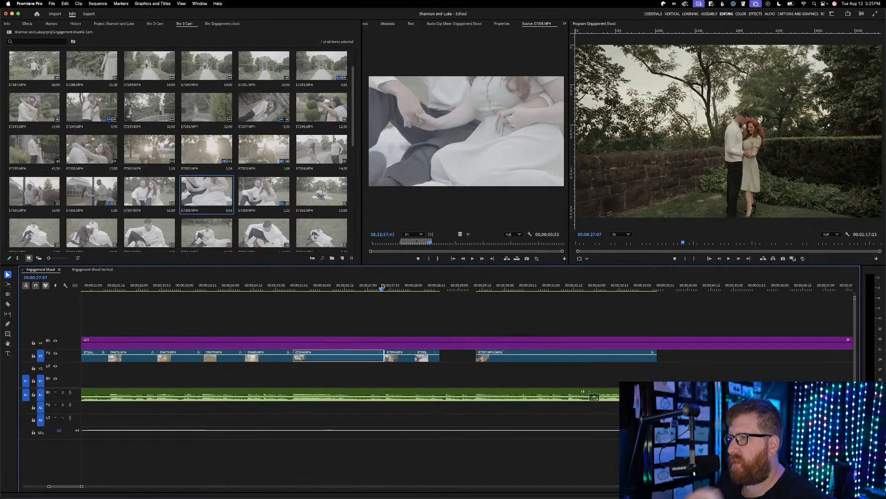
pyautogui.press('space')
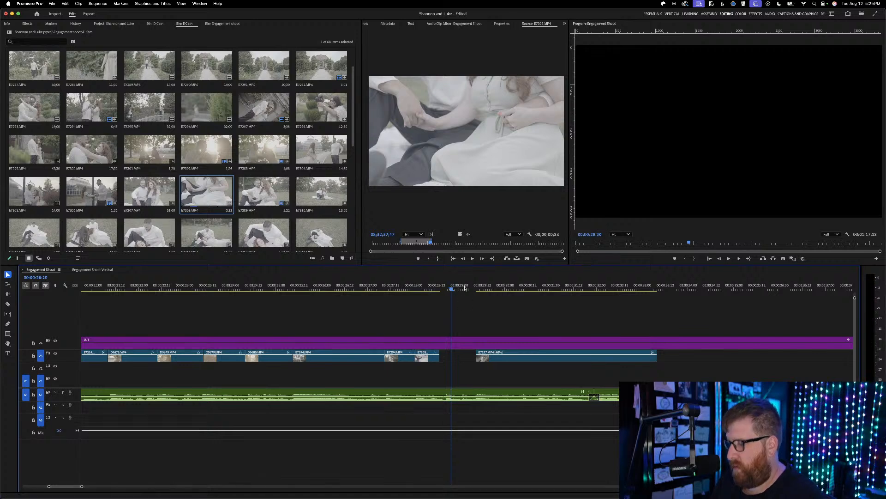
pyautogui.press('Left')
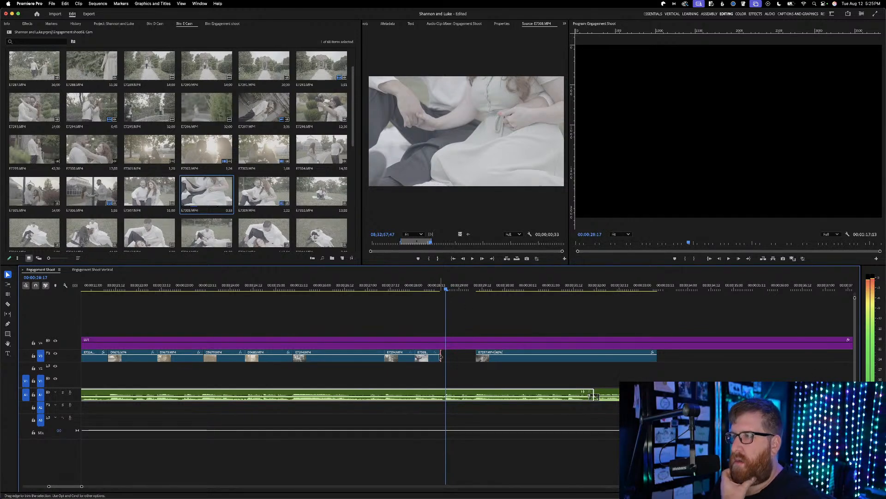
pyautogui.moveTo(441, 356); pyautogui.dragTo(444, 356)
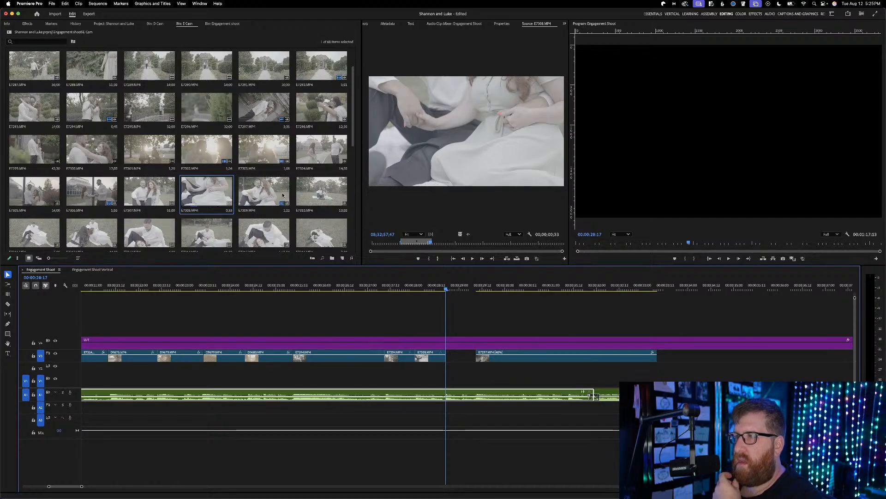
# Mark a 29-frame range of the couple sitting on the blanket in E7307.MP4 and fill the remaining timeline gap with it
pyautogui.click(135, 190)
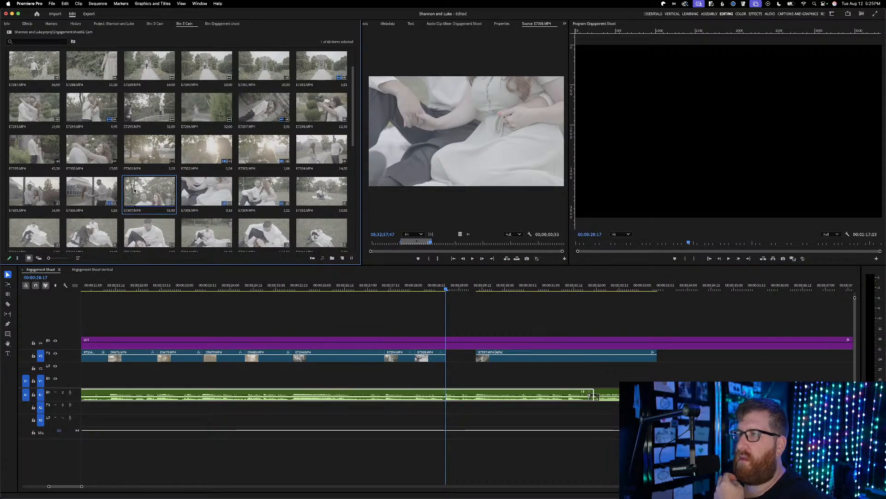
pyautogui.doubleClick(134, 190)
pyautogui.moveTo(408, 241); pyautogui.dragTo(496, 240)
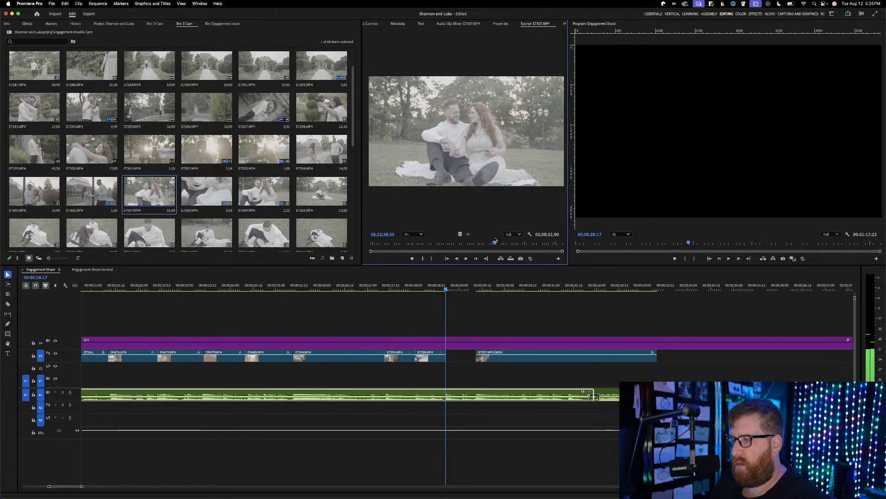
pyautogui.press('i')
pyautogui.press('space')
pyautogui.press('o')
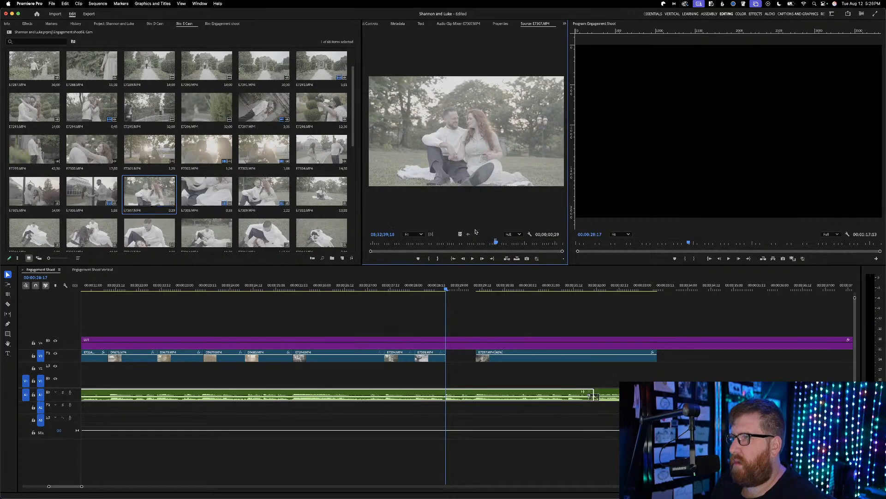
pyautogui.moveTo(453, 354); pyautogui.dragTo(476, 360)
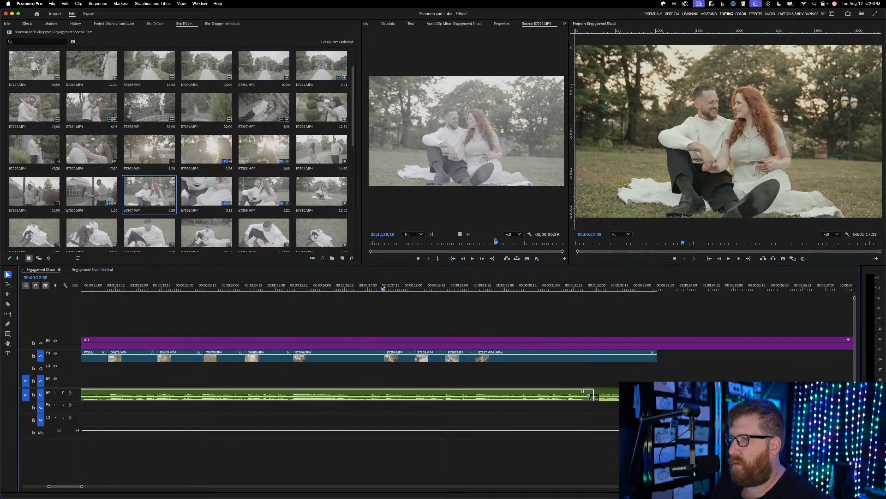
pyautogui.press('space')
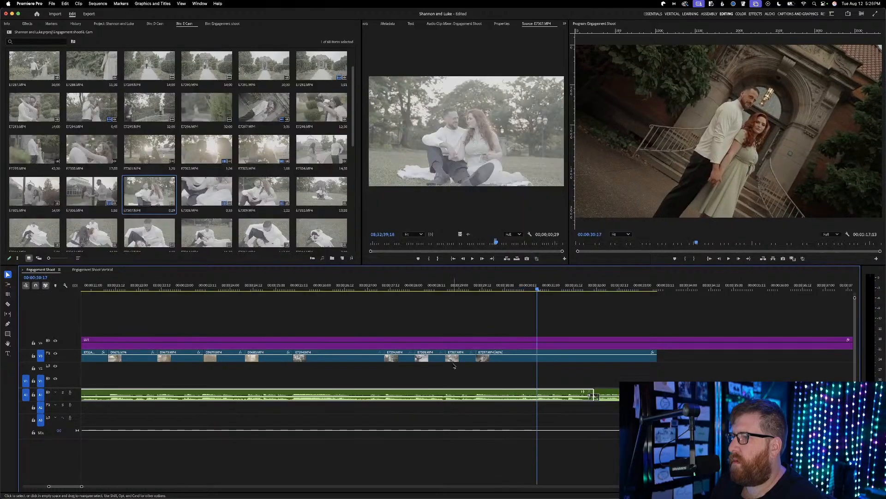
# Slow the E7308.MP4 and E7307.MP4 clips on the timeline to 40% speed
pyautogui.moveTo(458, 367); pyautogui.dragTo(446, 362)
pyautogui.press('super+r')
pyautogui.write('40')
pyautogui.press('Return')
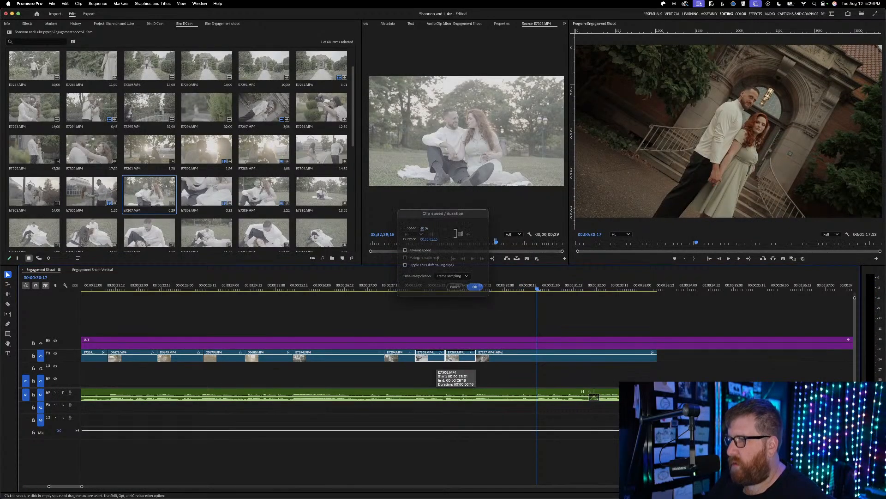
# Replay the sequence from just before the slowed clips to 00:00:33:22 and audition the music from about 00:00:48
pyautogui.click(381, 286)
pyautogui.press('space')
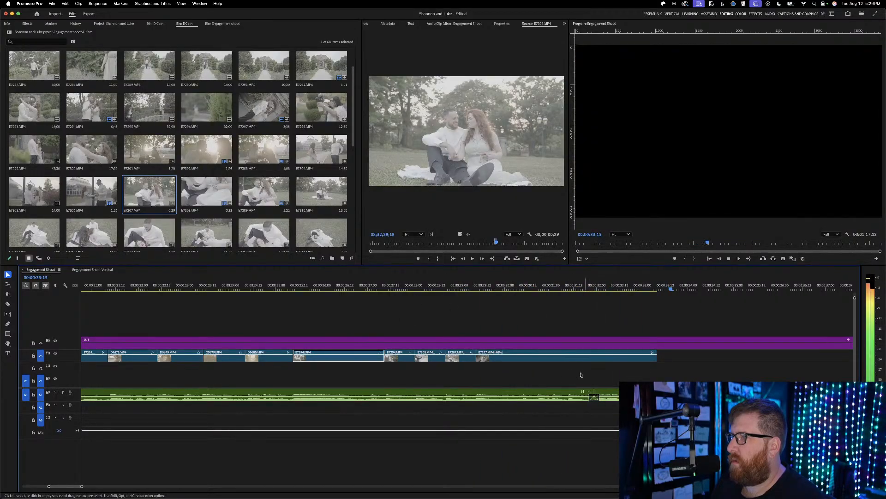
pyautogui.press('space')
pyautogui.scroll(-4, 574, 380)
pyautogui.scroll(-5, 573, 380)
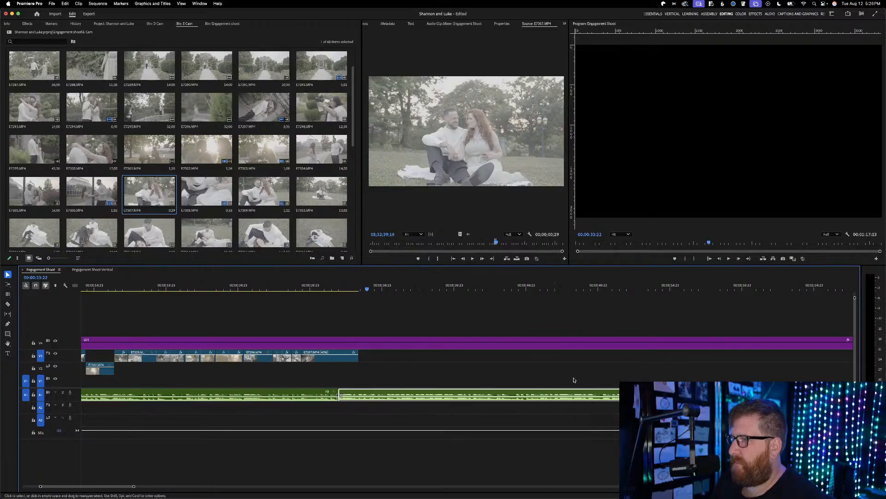
pyautogui.scroll(-2, 574, 380)
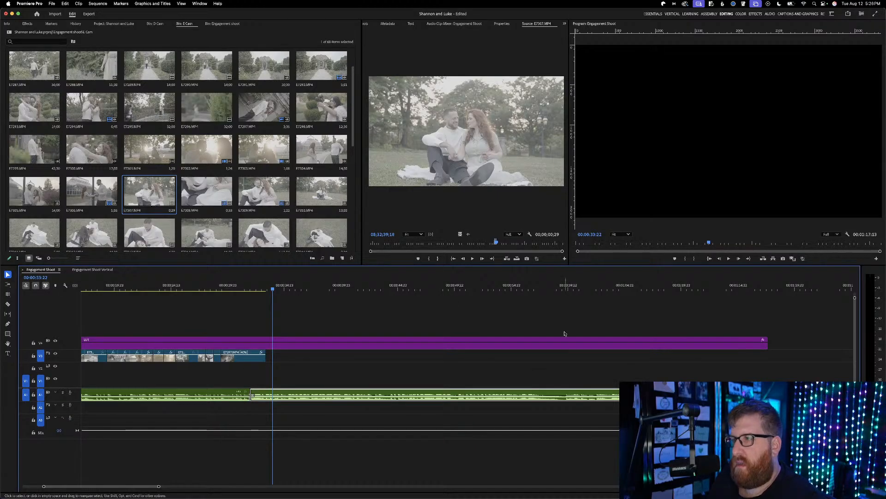
pyautogui.click(434, 286)
pyautogui.press('space')
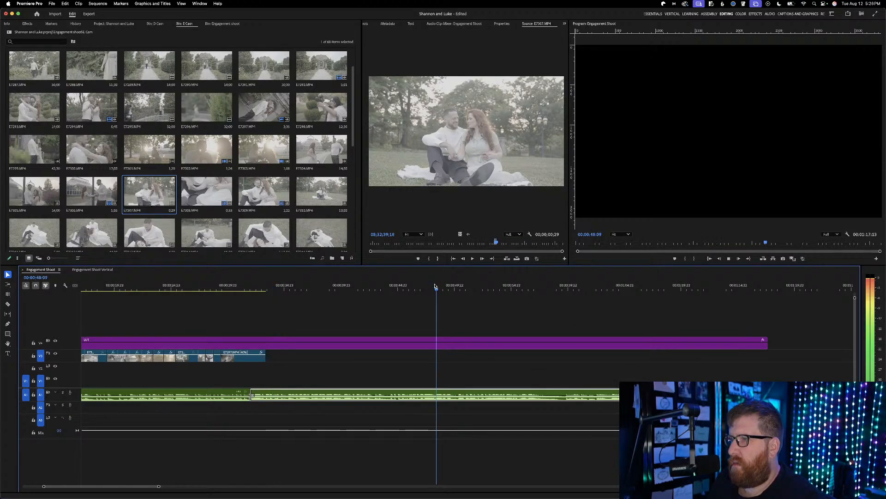
pyautogui.press('space')
# Open E7323.MP4 and mark the overhead shot of the couple lying on the blanket with a range of 00;00;01;44
pyautogui.scroll(-2, 31, 210)
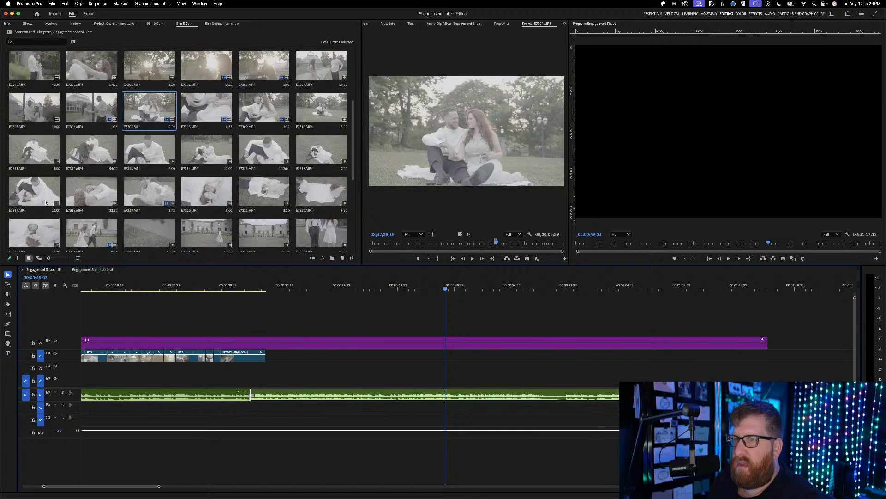
pyautogui.doubleClick(51, 228)
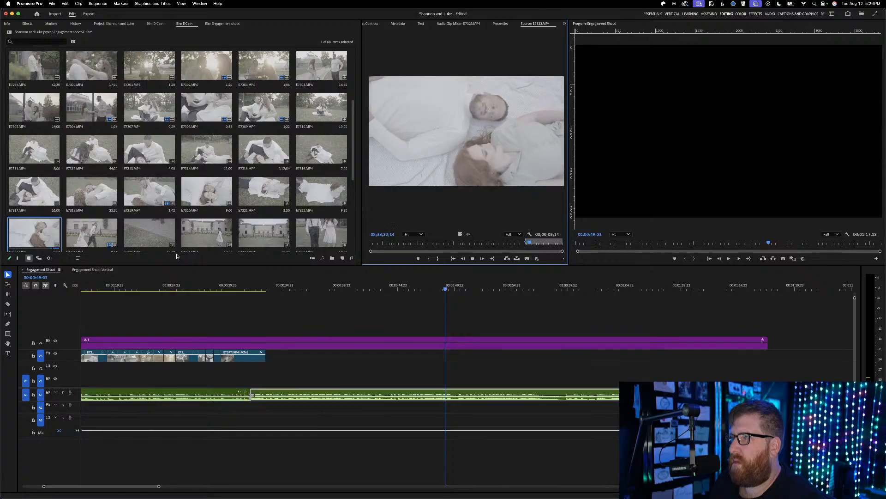
pyautogui.press('o')
pyautogui.press('space')
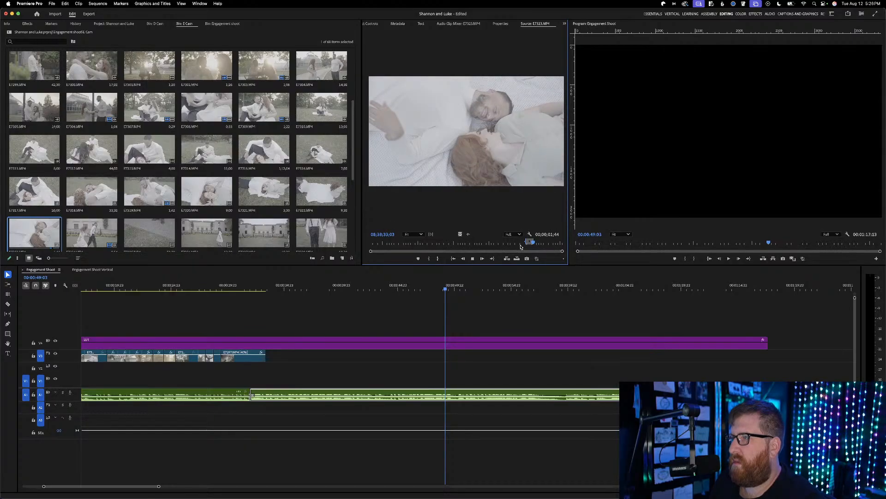
pyautogui.moveTo(540, 242); pyautogui.dragTo(548, 243)
# Place the marked E7323.MP4 shot directly after the last clip in the sequence and play through it
pyautogui.moveTo(460, 234); pyautogui.dragTo(344, 333)
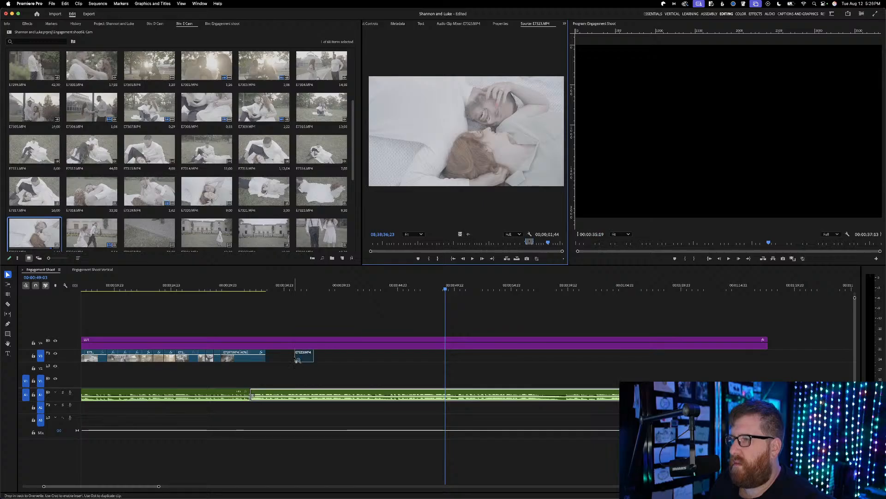
pyautogui.moveTo(270, 362); pyautogui.dragTo(270, 362)
pyautogui.click(252, 286)
pyautogui.press('space')
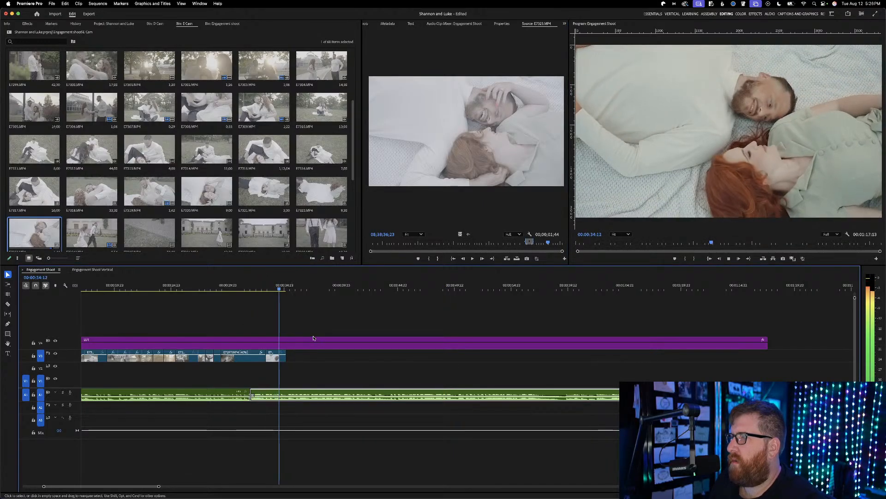
pyautogui.press('space')
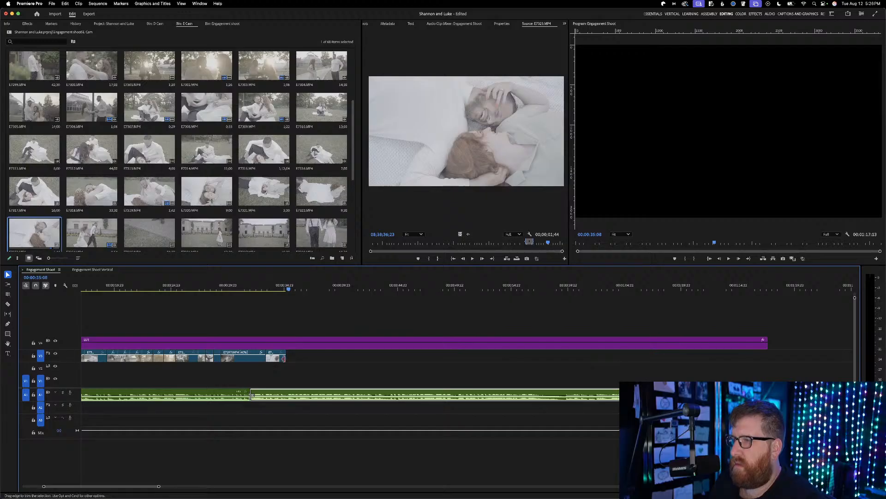
# Extend the end of the E7323.MP4 clip to 00:00:35:08 and replay the sequence past it to check the timing
pyautogui.moveTo(283, 358); pyautogui.dragTo(287, 358)
pyautogui.click(259, 287)
pyautogui.press('space')
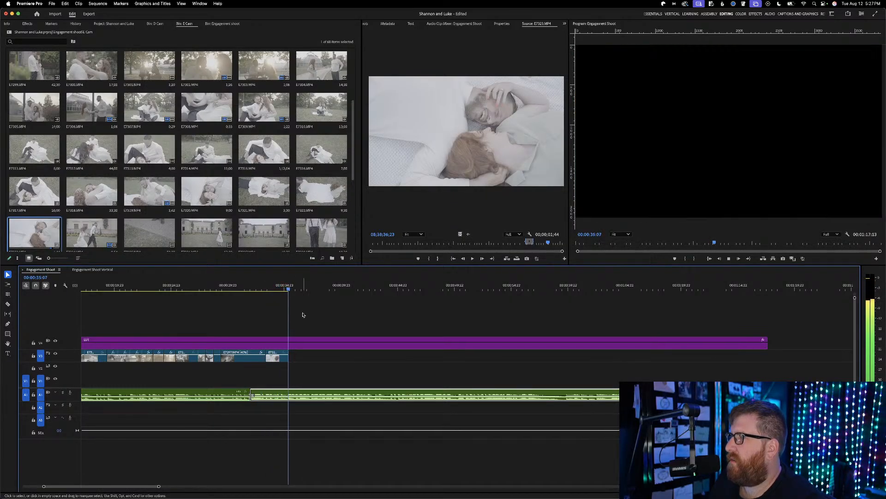
pyautogui.press('space')
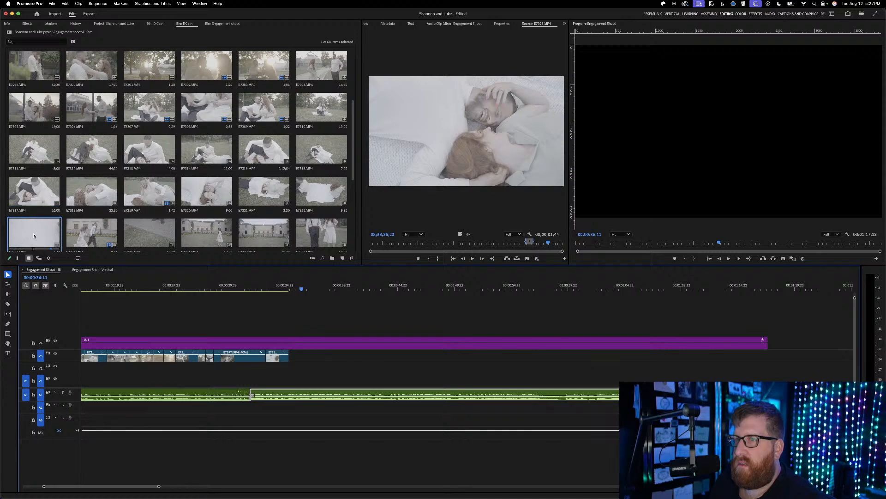
# Open E7325.MP4 and mark a 58-frame range of the man spinning the woman in front of the building
pyautogui.doubleClick(172, 231)
pyautogui.moveTo(446, 242); pyautogui.dragTo(507, 240)
pyautogui.press('i')
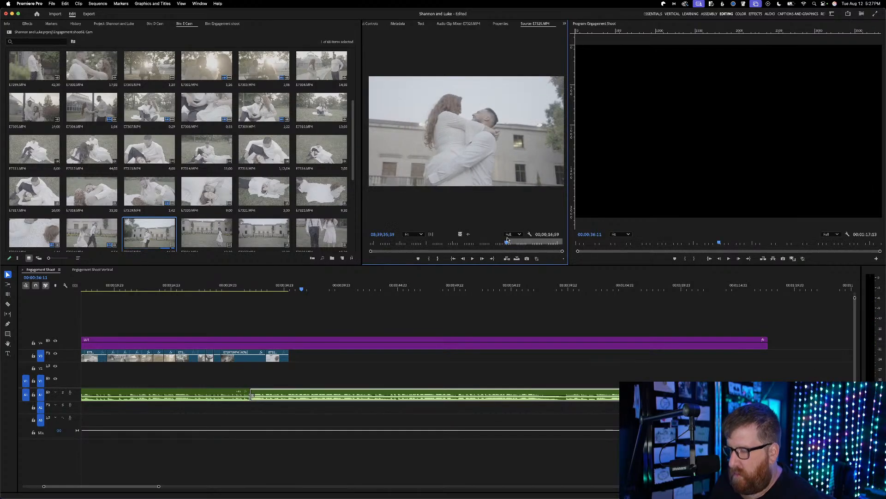
pyautogui.press('space')
pyautogui.press('o')
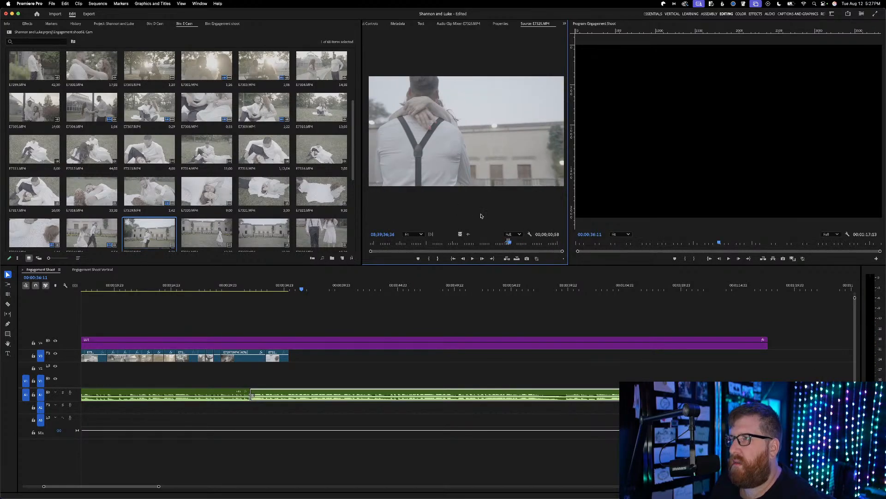
pyautogui.moveTo(514, 242); pyautogui.dragTo(517, 242)
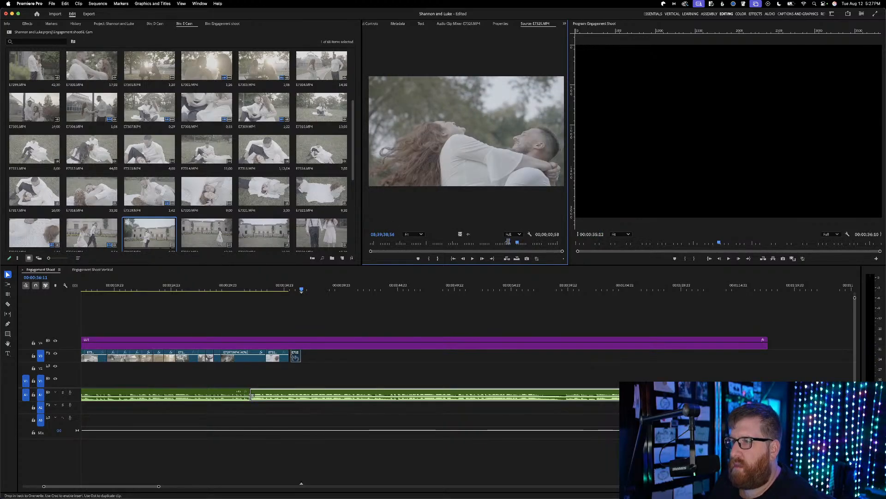
# Place the marked E7325.MP4 spinning shot directly after the E7323.MP4 clip and play back the transition
pyautogui.moveTo(292, 357); pyautogui.dragTo(290, 358)
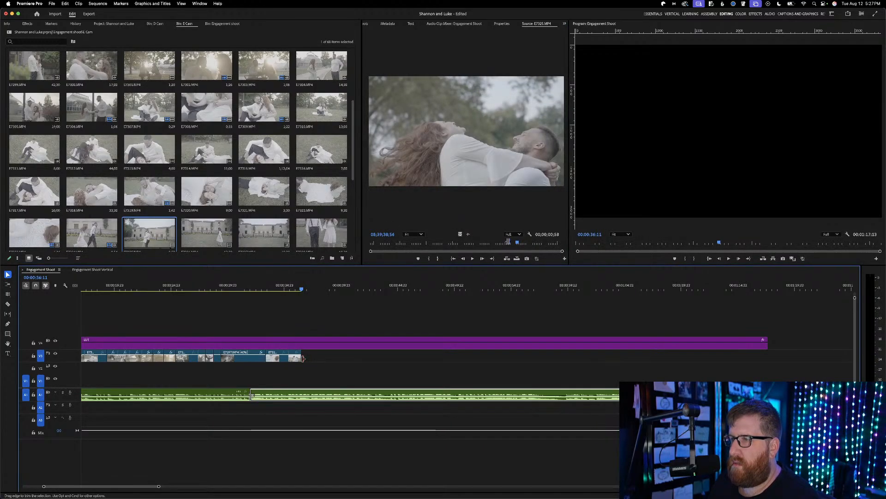
pyautogui.click(286, 282)
pyautogui.press('space')
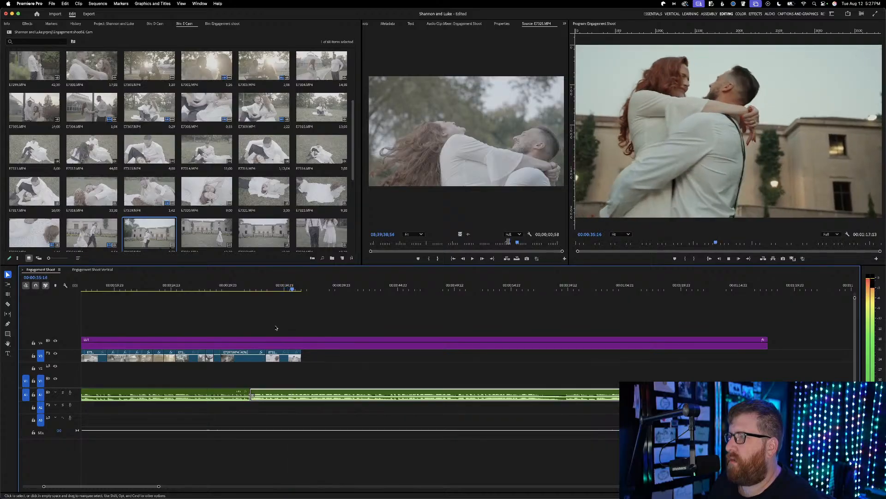
# Mark a new range of 00;00;01;01 further along in E7325.MP4, with the man spinning the woman in front of the building
pyautogui.press('space')
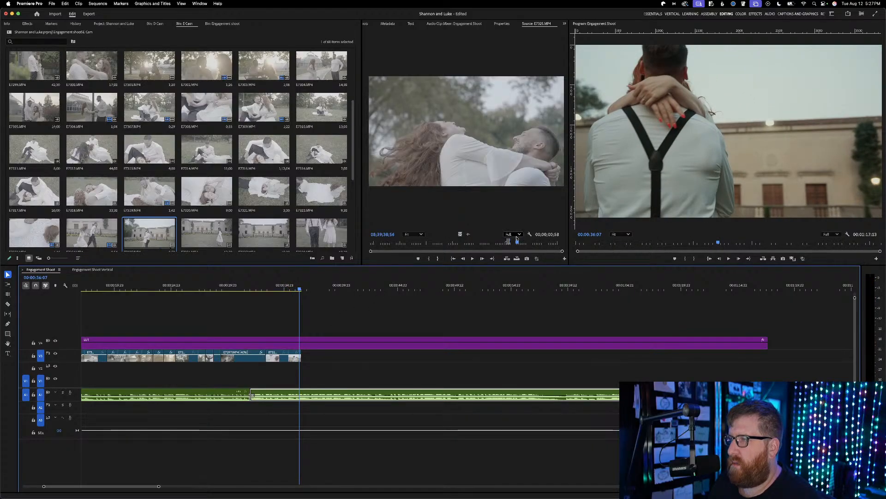
pyautogui.moveTo(517, 238); pyautogui.dragTo(502, 241)
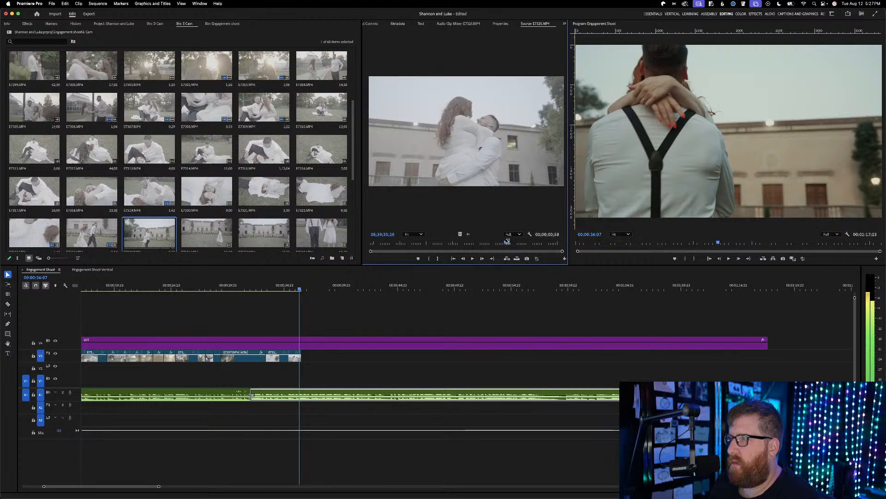
pyautogui.press('space')
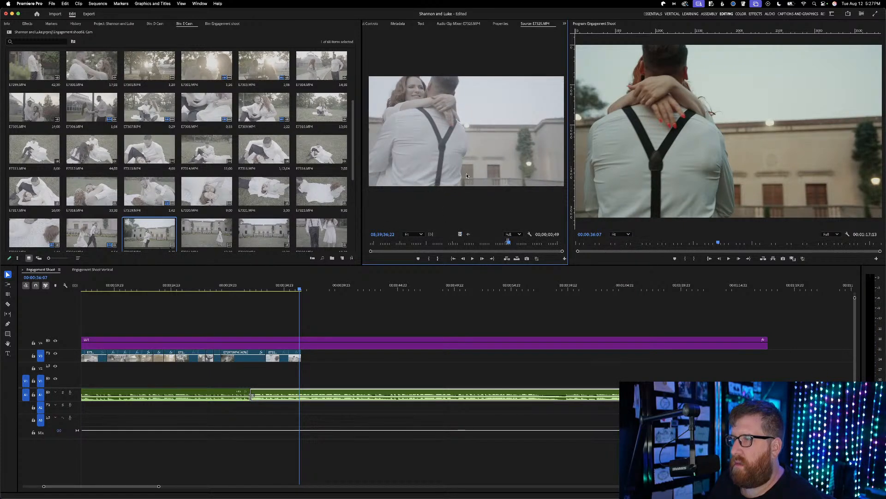
pyautogui.moveTo(480, 243); pyautogui.dragTo(540, 244)
pyautogui.press('i')
pyautogui.press('space')
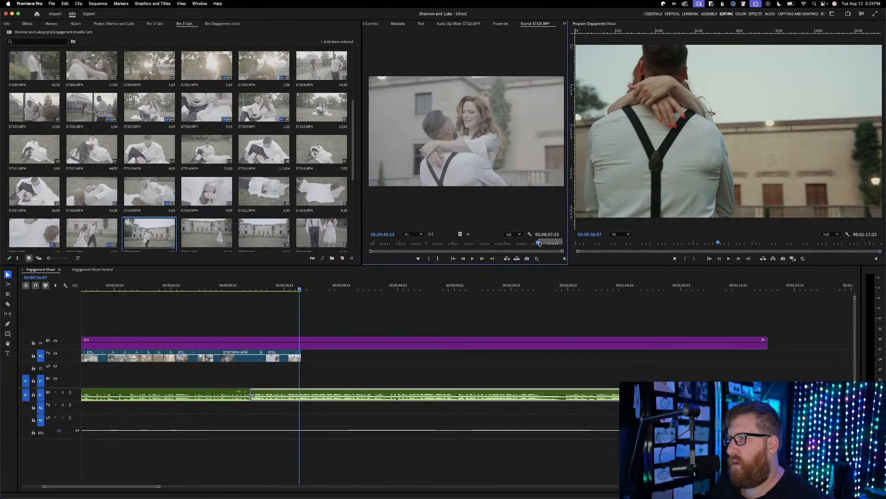
pyautogui.press('o')
pyautogui.press('space')
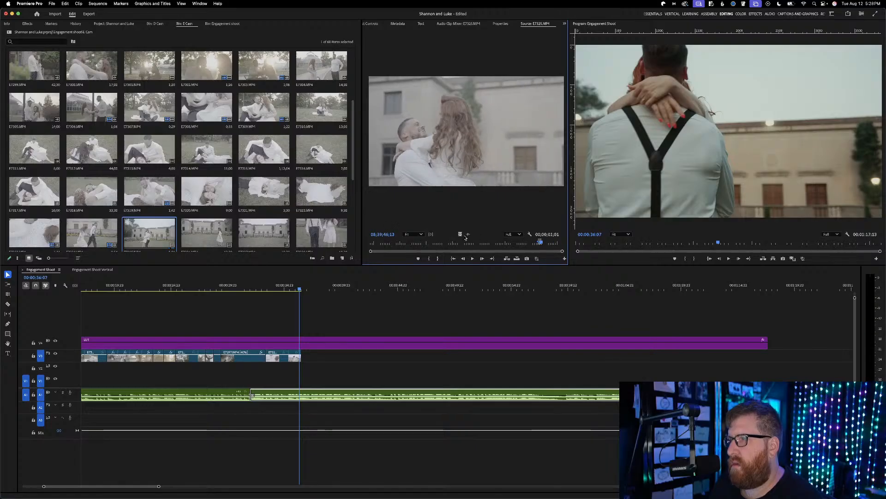
# Place the newly marked E7325.MP4 range directly after the last clip in the sequence and play through it
pyautogui.moveTo(460, 235); pyautogui.dragTo(301, 357)
pyautogui.click(285, 290)
pyautogui.press('space')
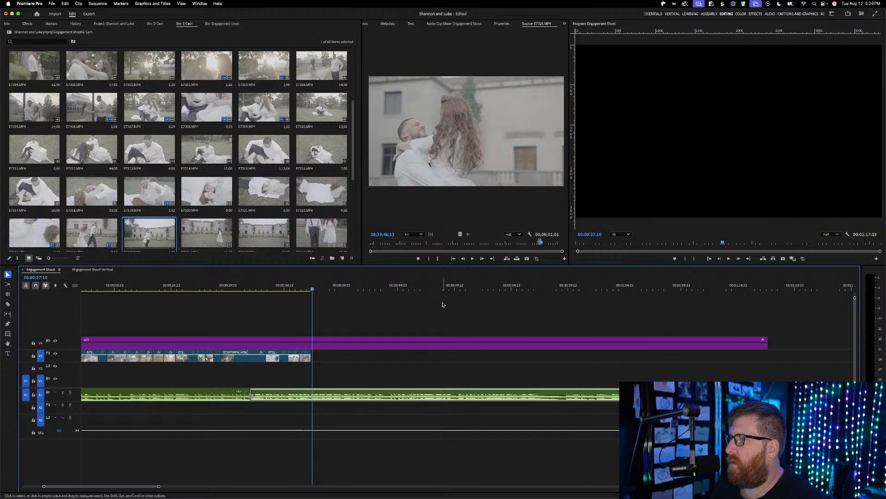
# Trim the end of the last E7325.MP4 clip to 00:00:37:08 and replay the sequence past it to check the timing
pyautogui.press('Left')
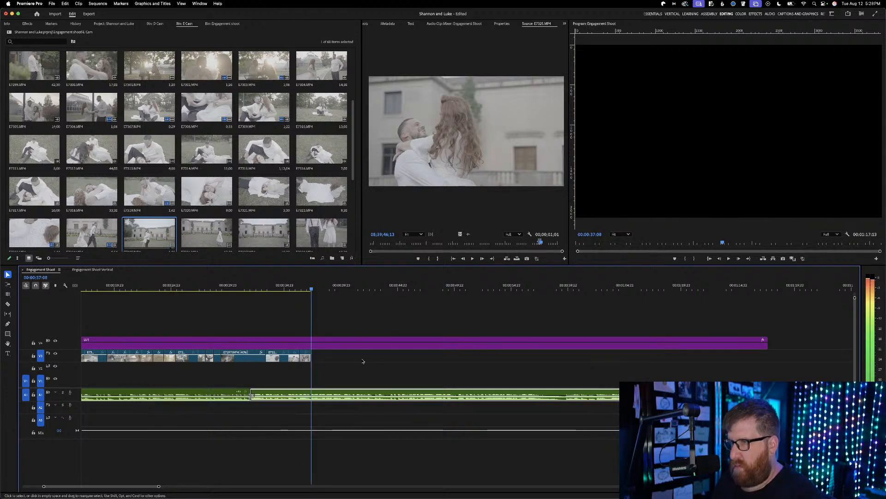
pyautogui.moveTo(308, 358); pyautogui.dragTo(311, 358)
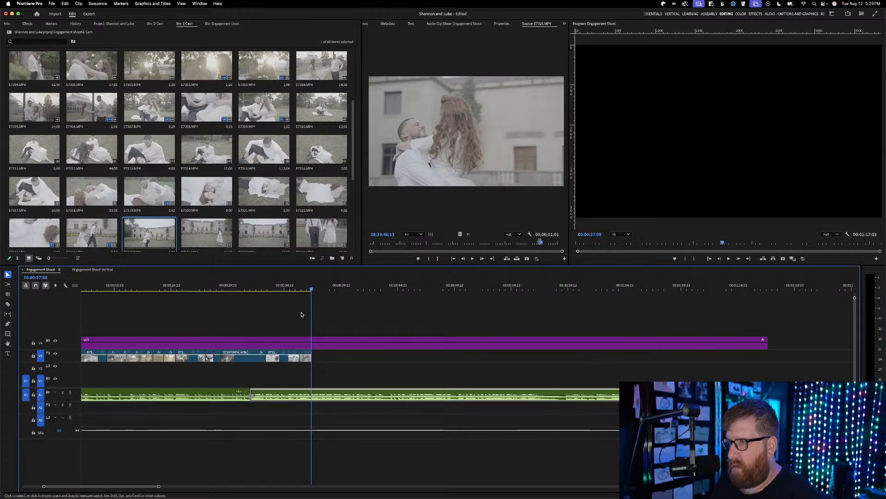
pyautogui.click(284, 289)
pyautogui.press('space')
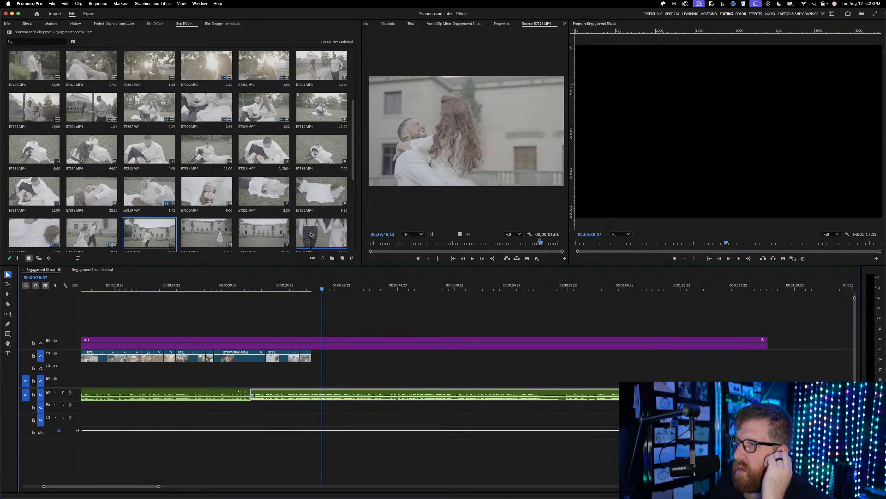
# Find and open E7305.MP4 and mark a 00;00;01;36 range of the couple standing by the lamppost near the greenhouse
pyautogui.scroll(-3, 312, 235)
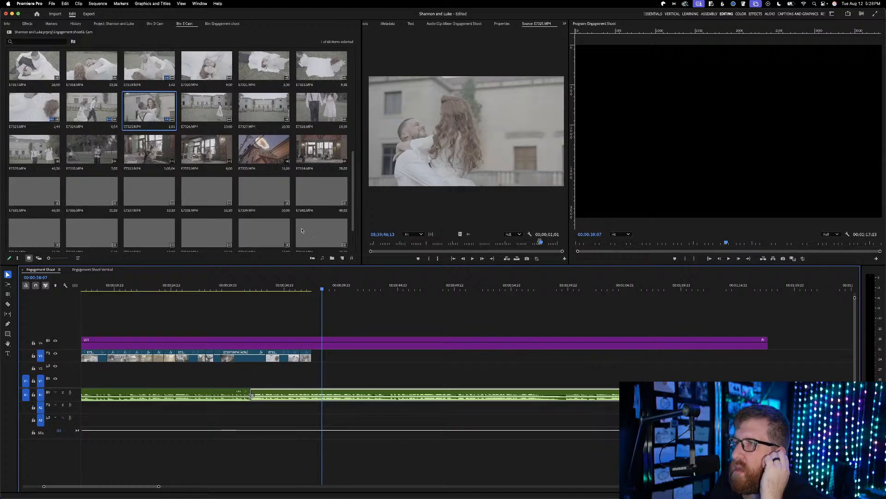
pyautogui.scroll(1, 302, 230)
pyautogui.scroll(2, 58, 144)
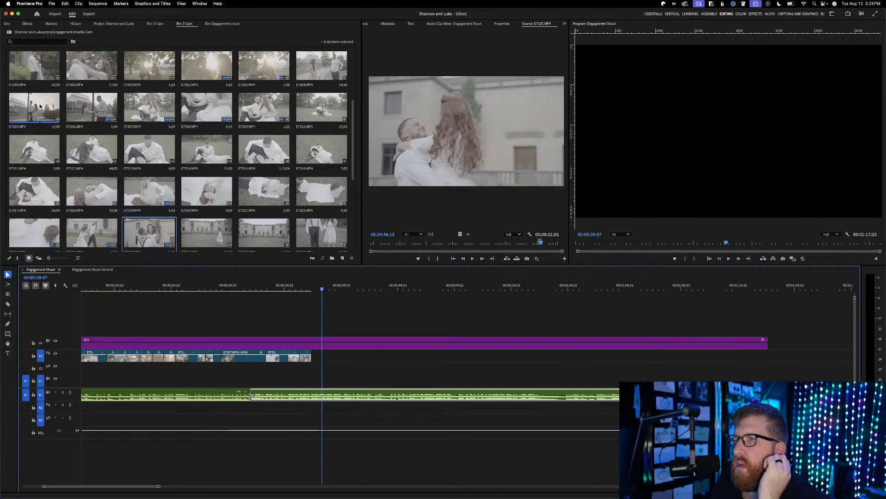
pyautogui.doubleClick(40, 106)
pyautogui.moveTo(488, 241); pyautogui.dragTo(476, 242)
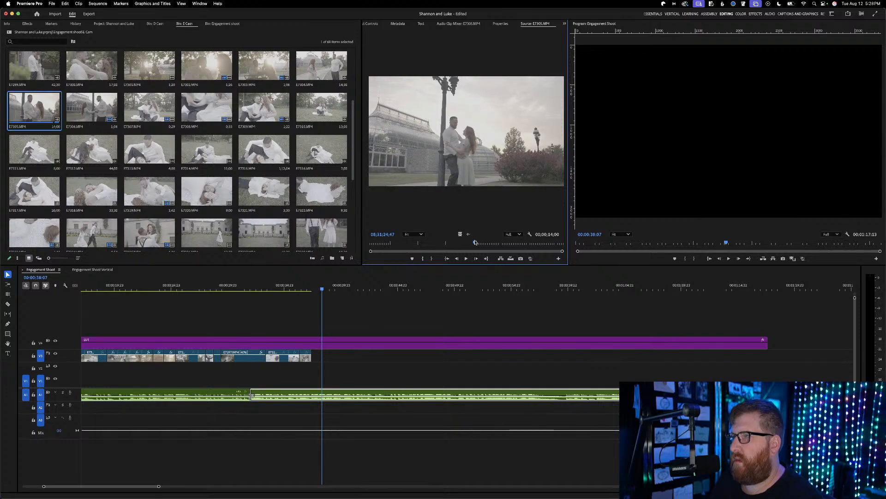
pyautogui.press('i')
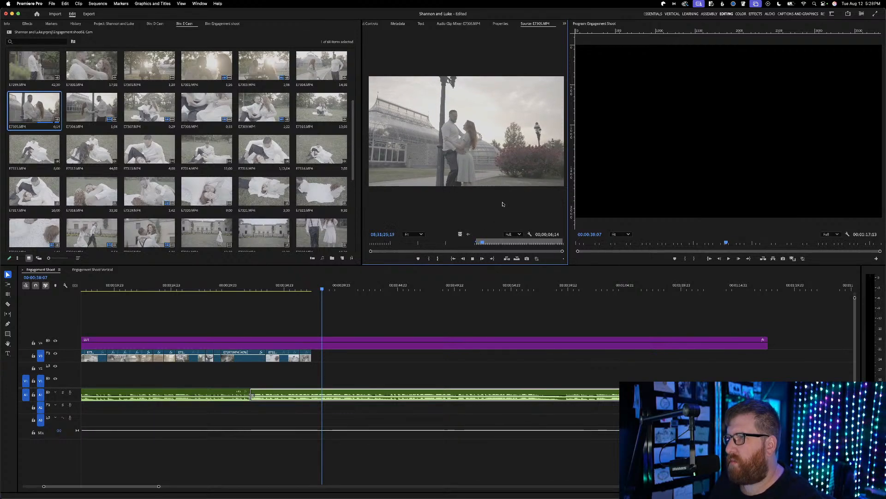
pyautogui.press('space')
pyautogui.press('o')
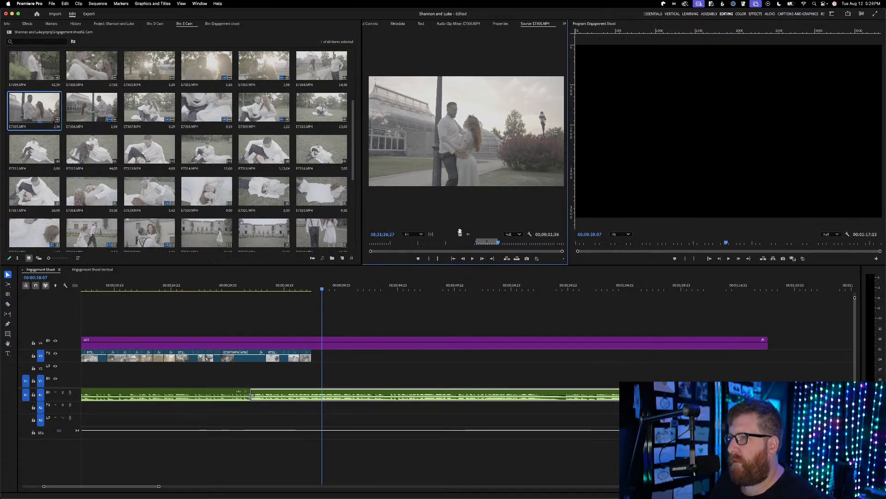
# Place the marked E7305.MP4 lamppost shot directly after the last clip in the sequence and play back the transition
pyautogui.moveTo(460, 232); pyautogui.dragTo(318, 355)
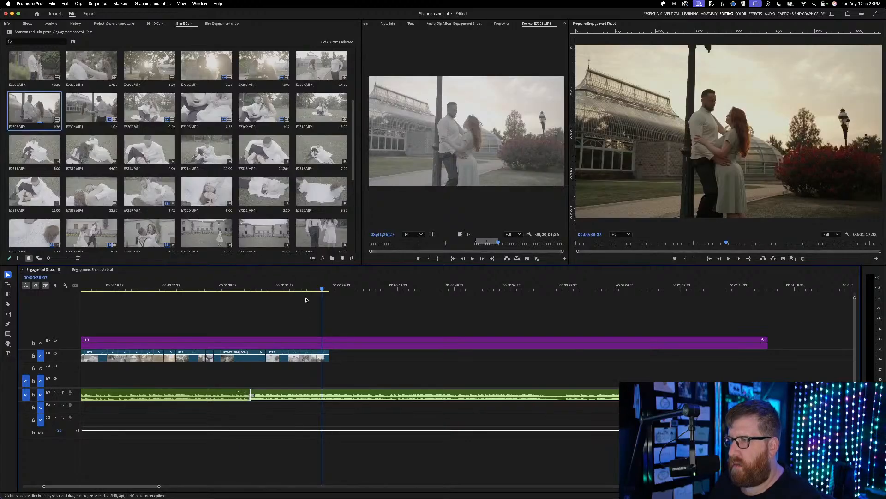
pyautogui.click(302, 286)
pyautogui.press('space')
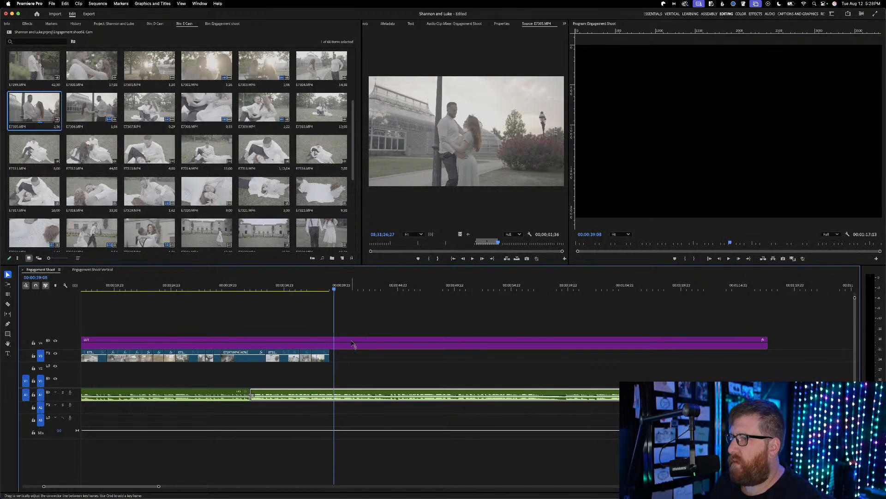
# Extend the end of the E7305.MP4 clip to 00:00:39:05 and replay it against the music
pyautogui.moveTo(328, 359); pyautogui.dragTo(334, 360)
pyautogui.click(315, 287)
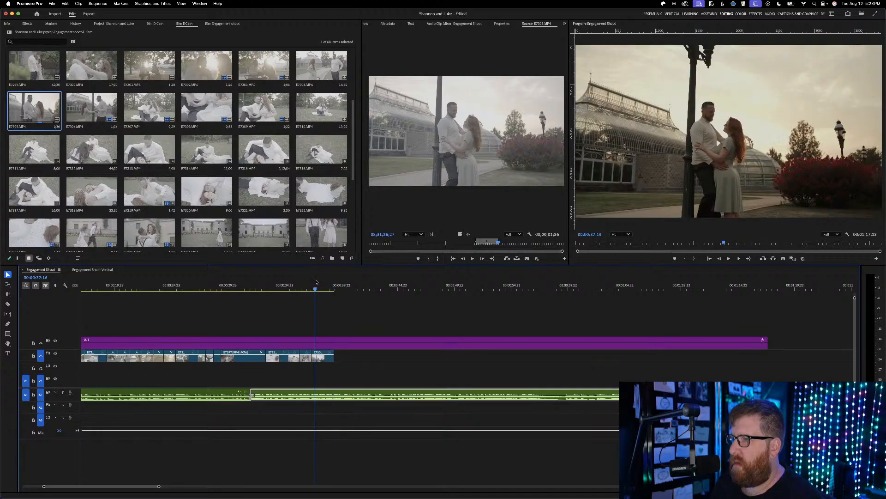
pyautogui.press('space')
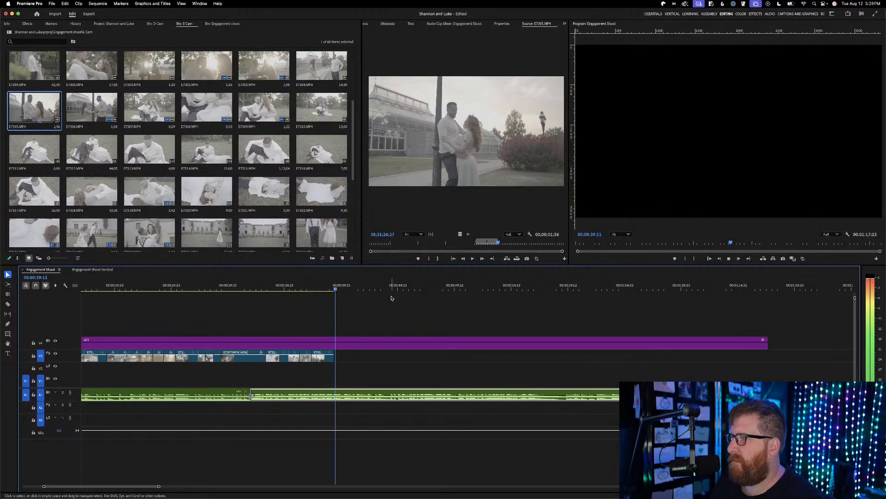
# Mark a second range of 00;00;01;03 in E7305.MP4, where the couple is framed more closely
pyautogui.moveTo(500, 242); pyautogui.dragTo(531, 241)
pyautogui.press('i')
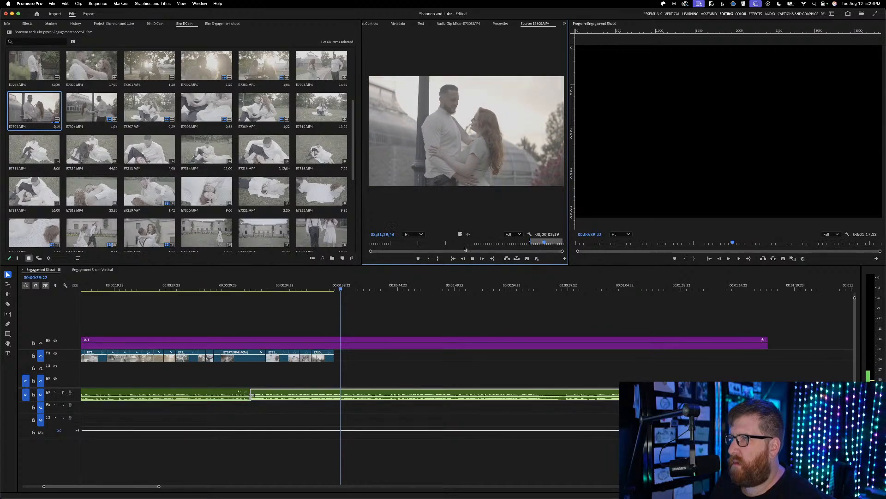
pyautogui.press('space')
pyautogui.press('o')
# Overwrite the tail of the wide E7305.MP4 clip with the closer E7305.MP4 range from about 00:00:38:08 and replay the cut
pyautogui.click(309, 290)
pyautogui.press('space')
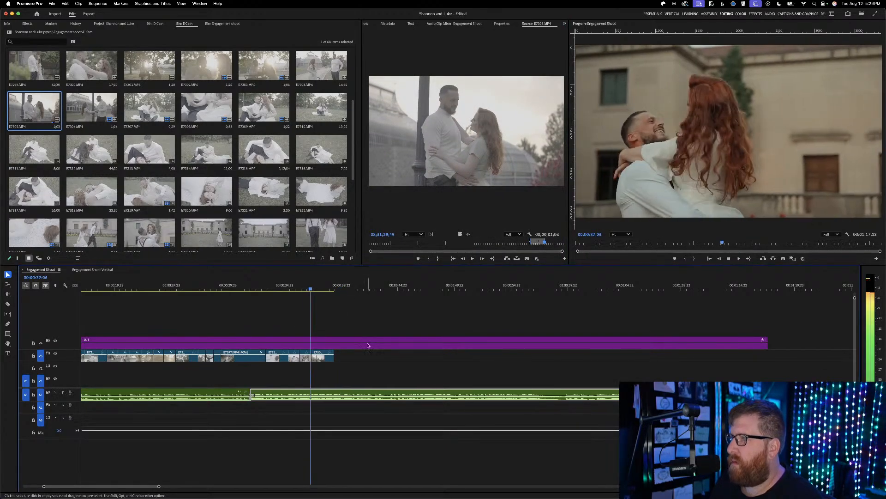
pyautogui.press('space')
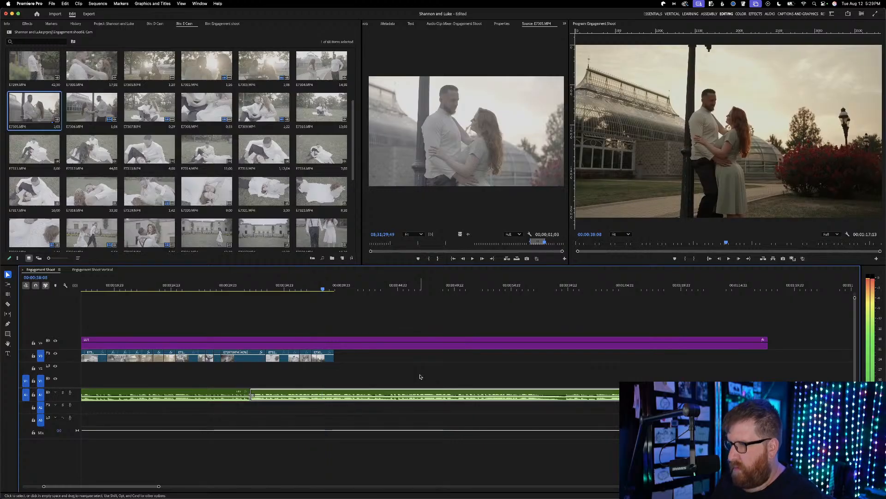
pyautogui.click(462, 232)
pyautogui.moveTo(460, 234); pyautogui.dragTo(328, 356)
pyautogui.click(322, 287)
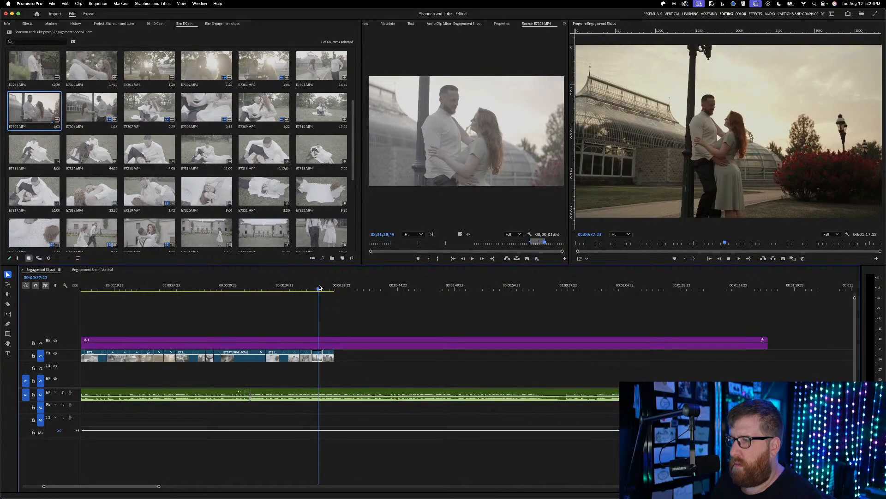
pyautogui.press('space')
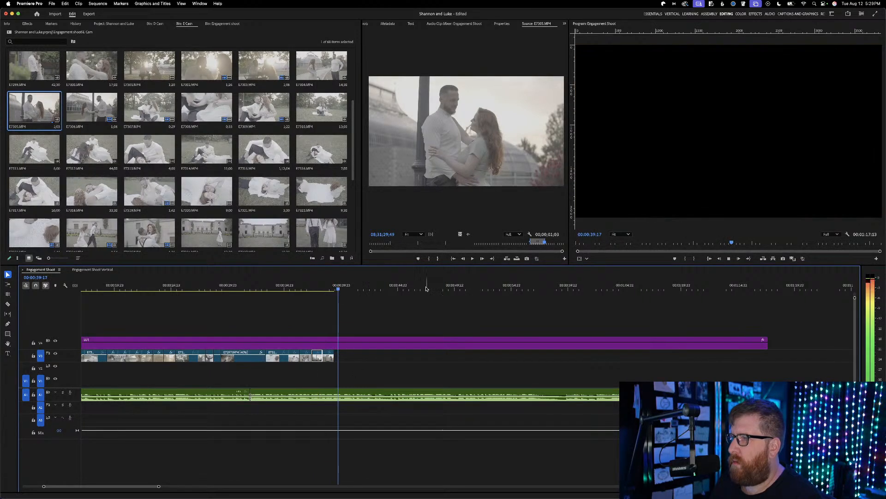
pyautogui.click(309, 287)
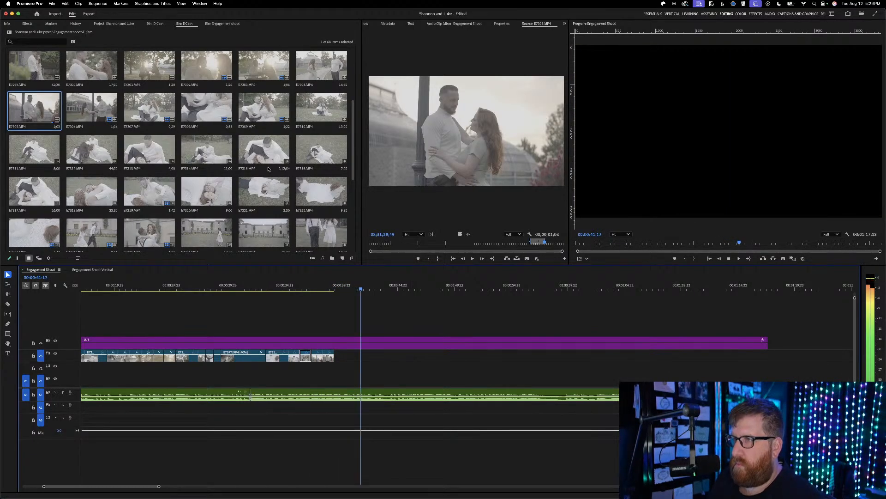
pyautogui.press('space')
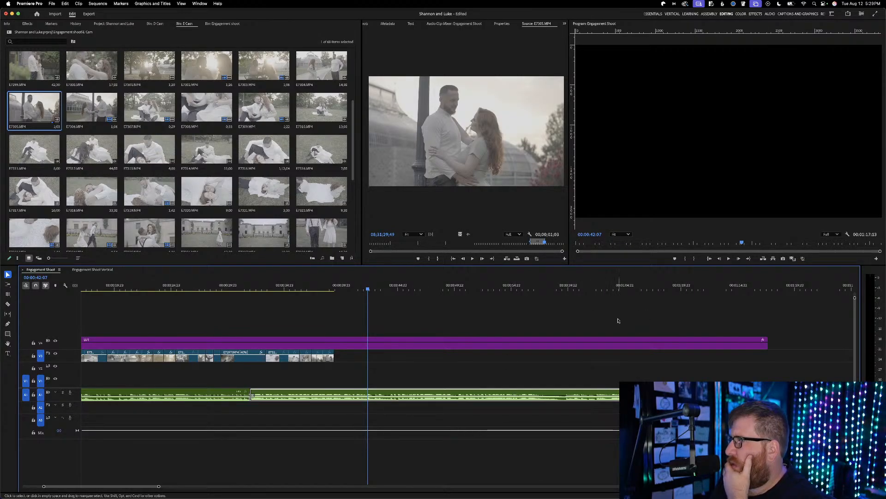
# Play the music over the empty remainder of the sequence up to 00:01:10:10, save the project and clear the clip selection
pyautogui.moveTo(550, 288); pyautogui.dragTo(490, 293)
pyautogui.press('space')
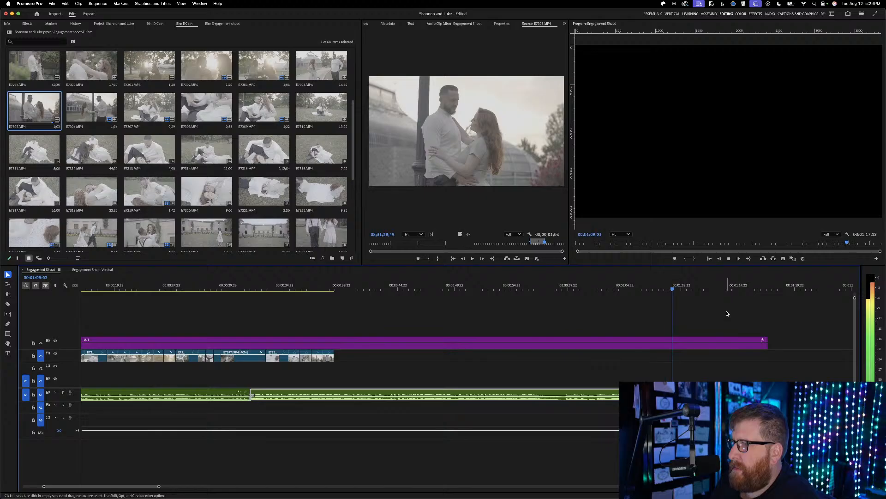
pyautogui.press('space')
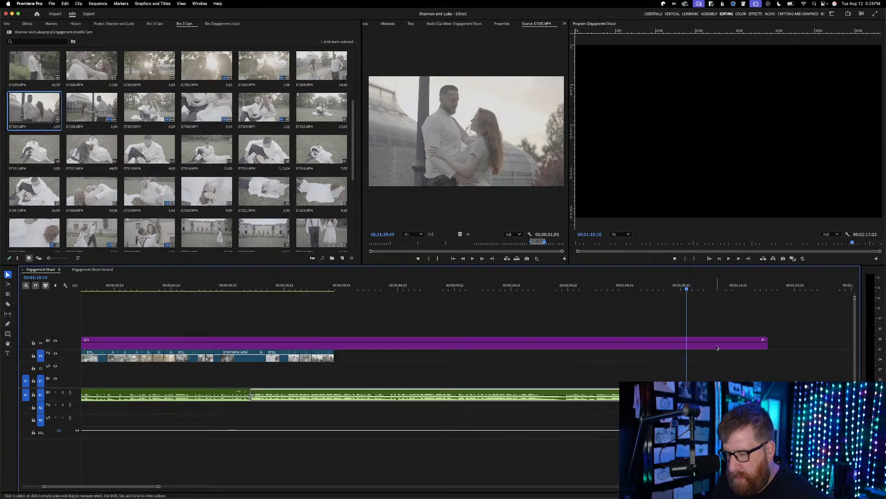
pyautogui.press('super+s')
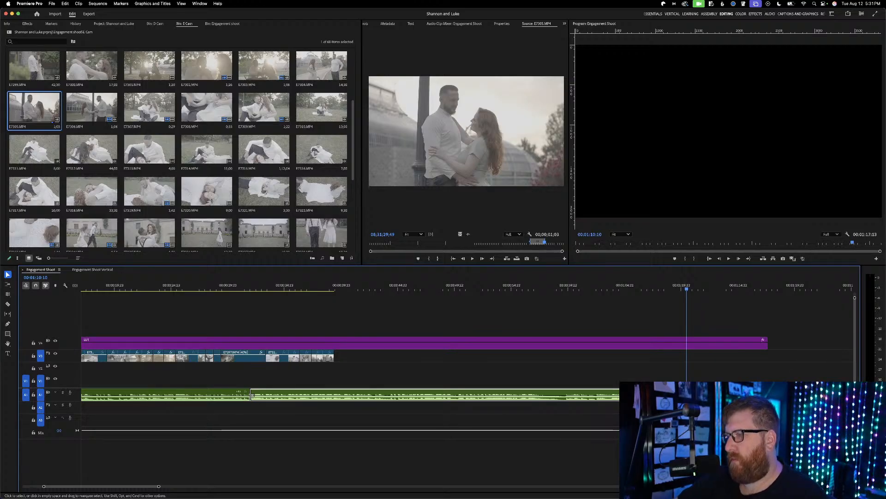
pyautogui.click(485, 367)
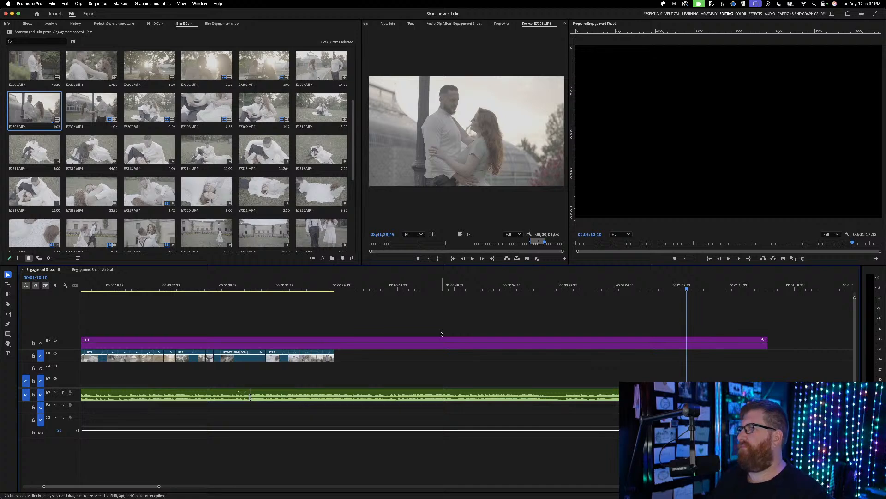